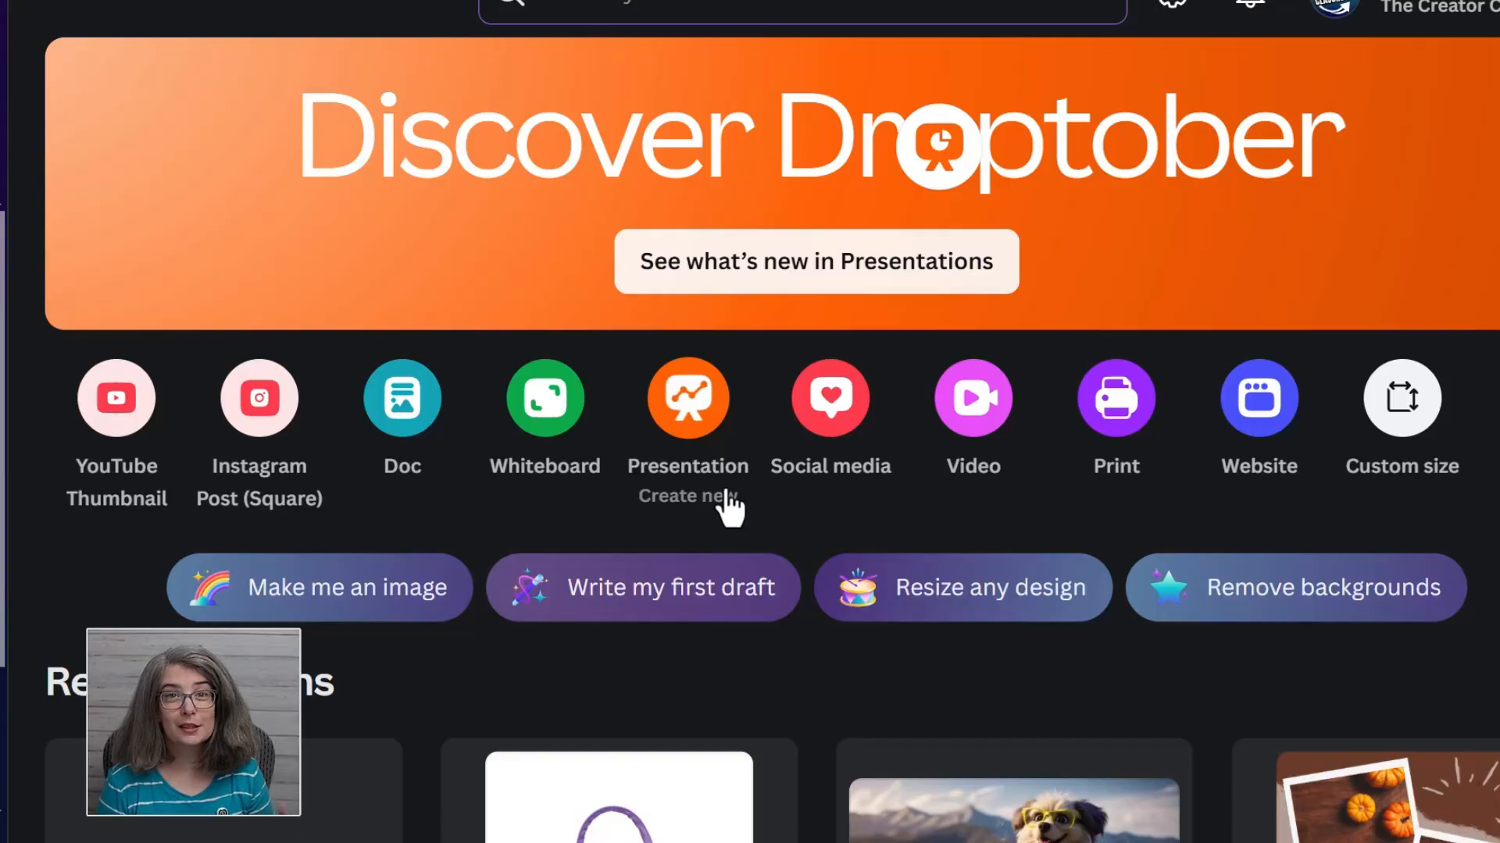
# Step: Create a new social media design in the YouTube Thumbnail format, 1280 × 720 px
pyautogui.click(847, 422)
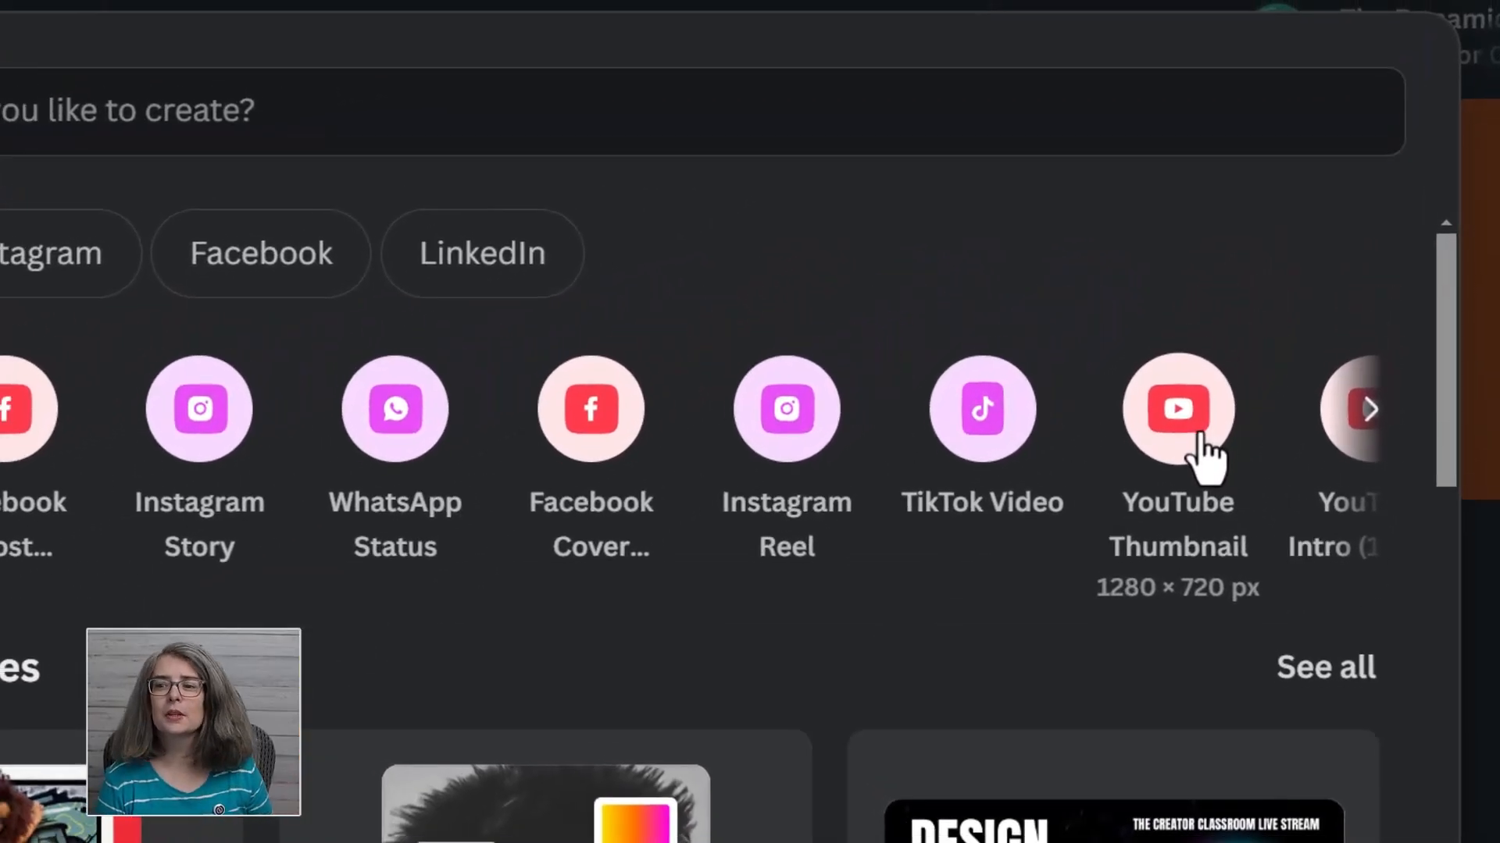
pyautogui.click(1272, 278)
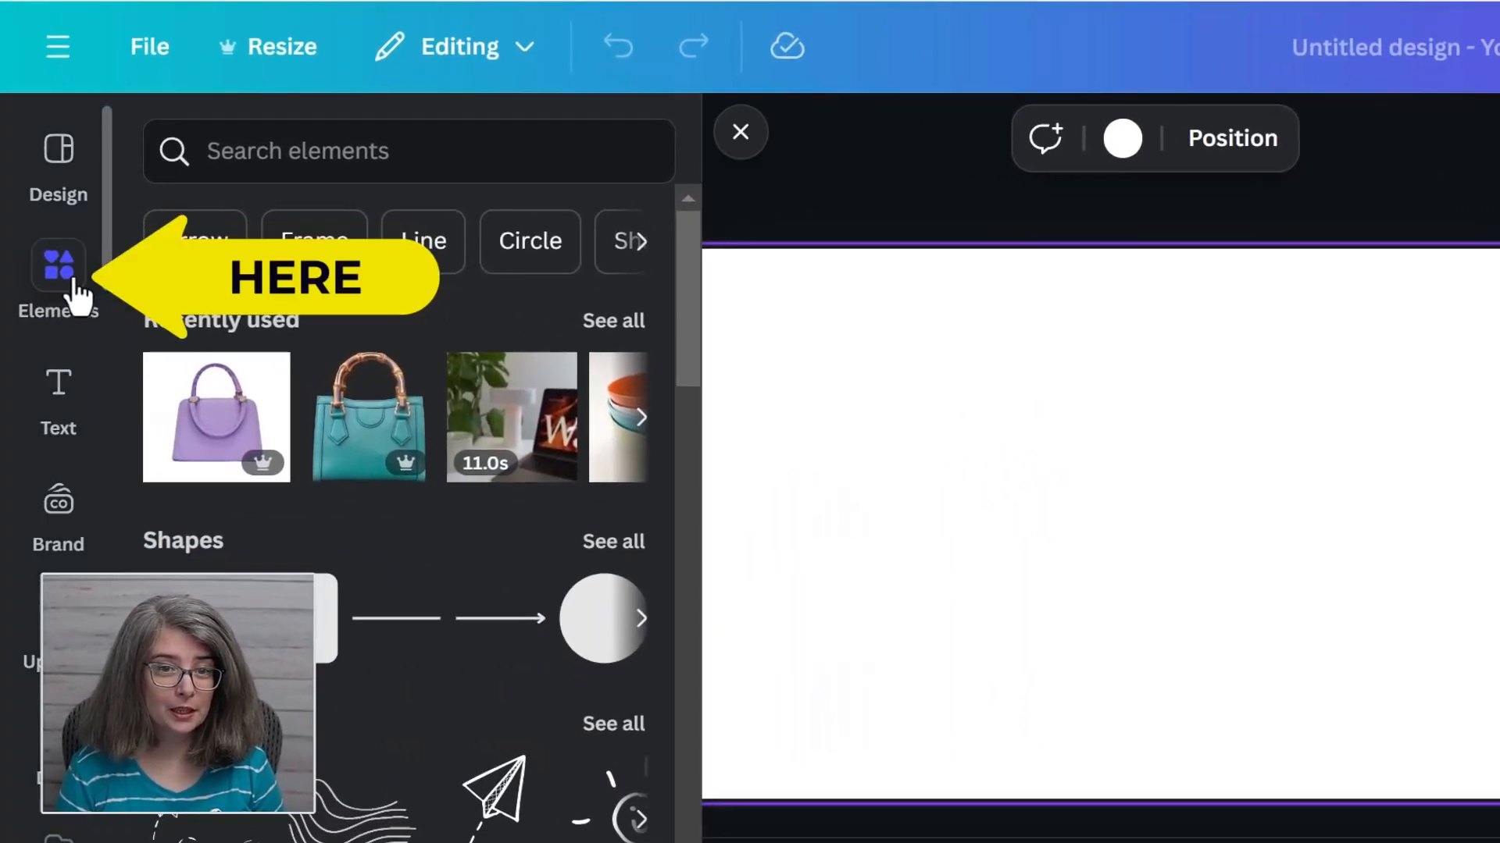
# Step: Search the elements library for "christmas trees decorations" and restrict the results to photos
pyautogui.click(363, 156)
pyautogui.write('christmas trees')
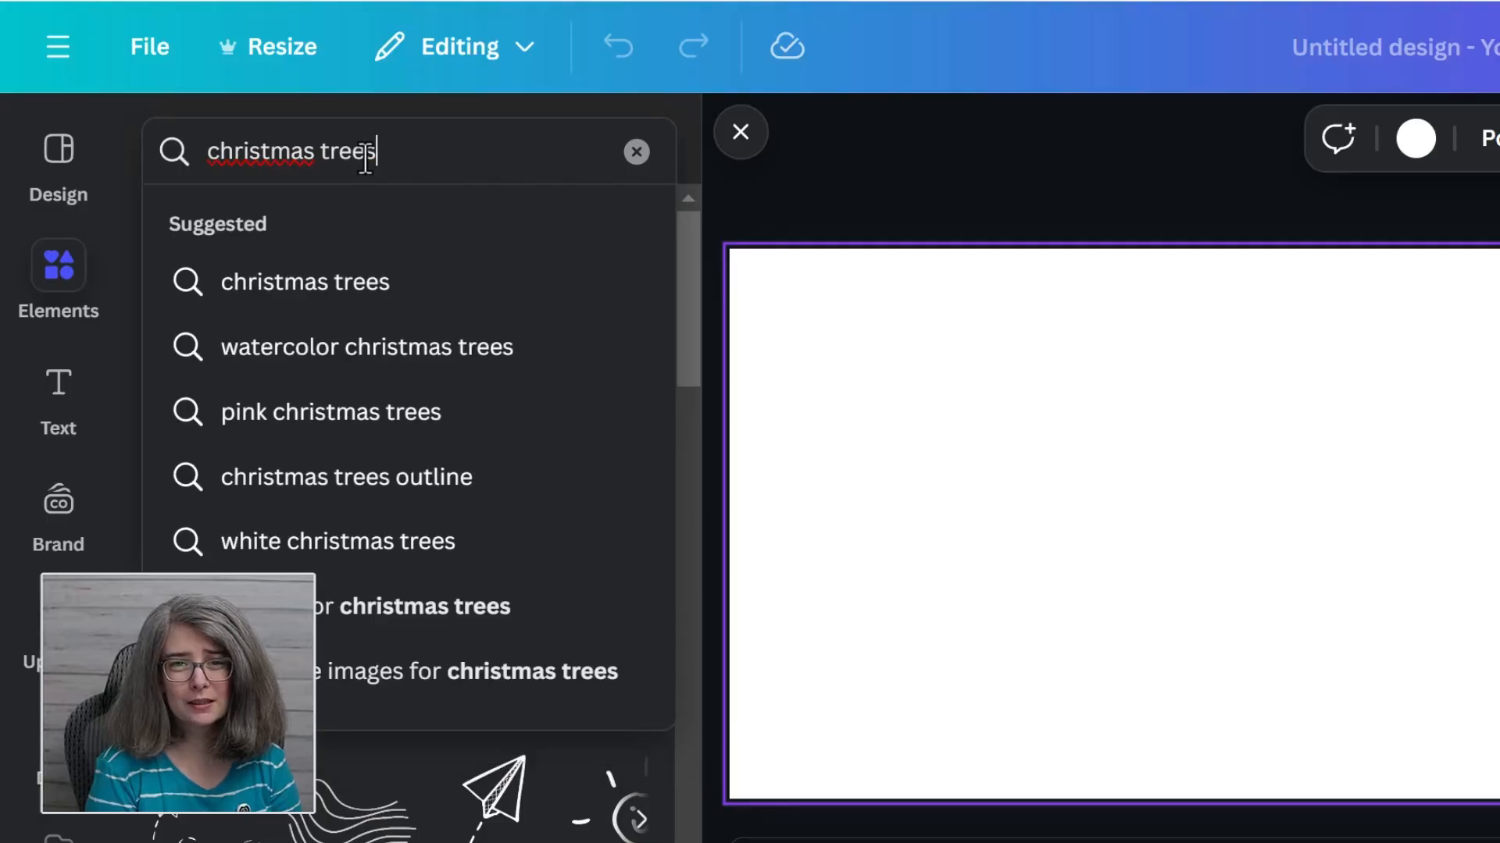
pyautogui.write(' decroatio')
pyautogui.press('BackSpace')
pyautogui.press('BackSpace')
pyautogui.press('BackSpace')
pyautogui.press('BackSpace')
pyautogui.press('BackSpace')
pyautogui.press('BackSpace')
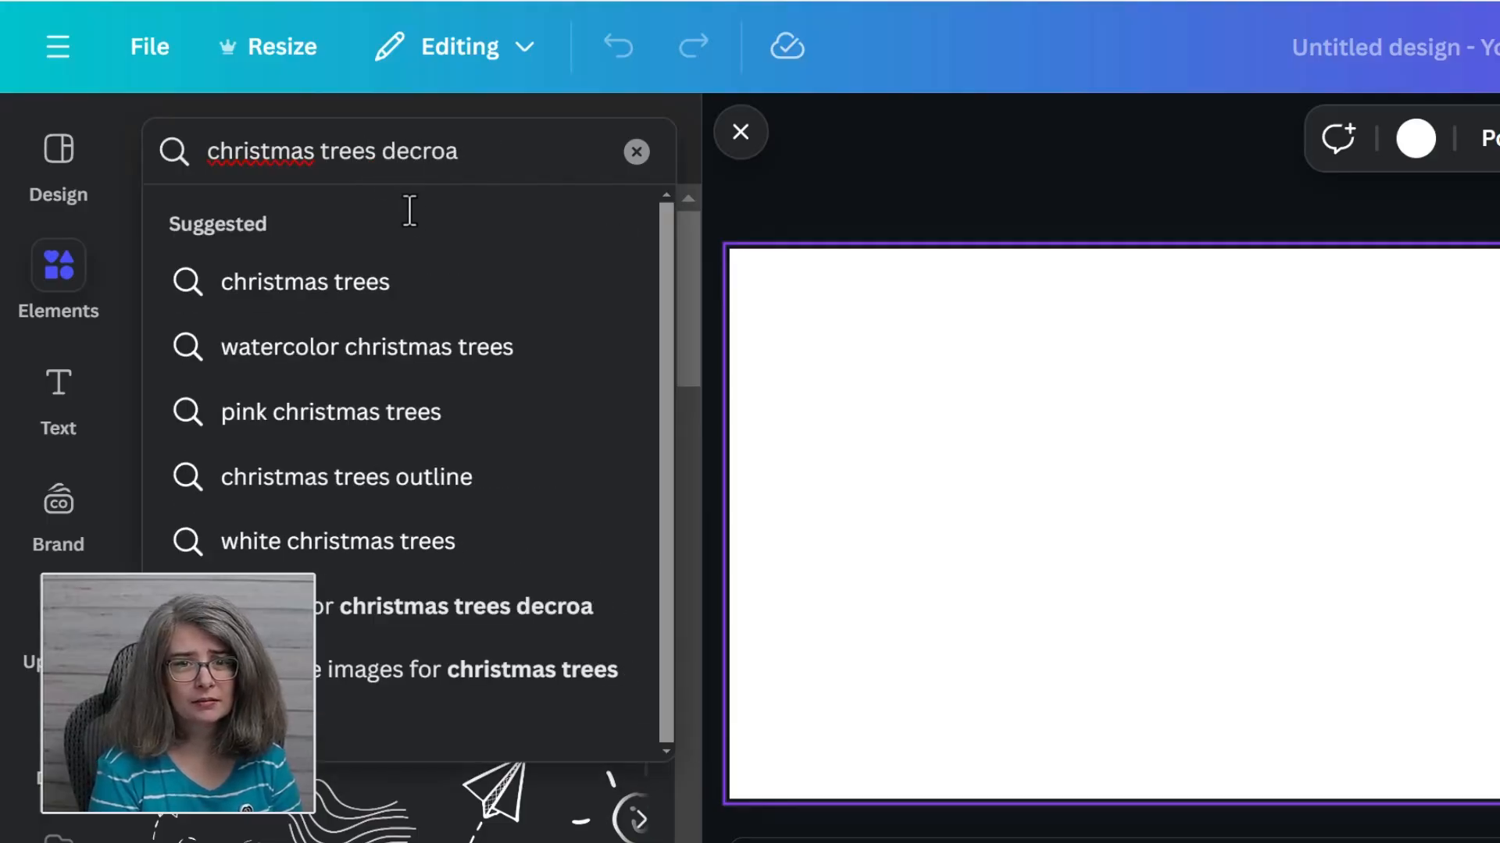
pyautogui.write('orations')
pyautogui.press('Return')
pyautogui.click(390, 238)
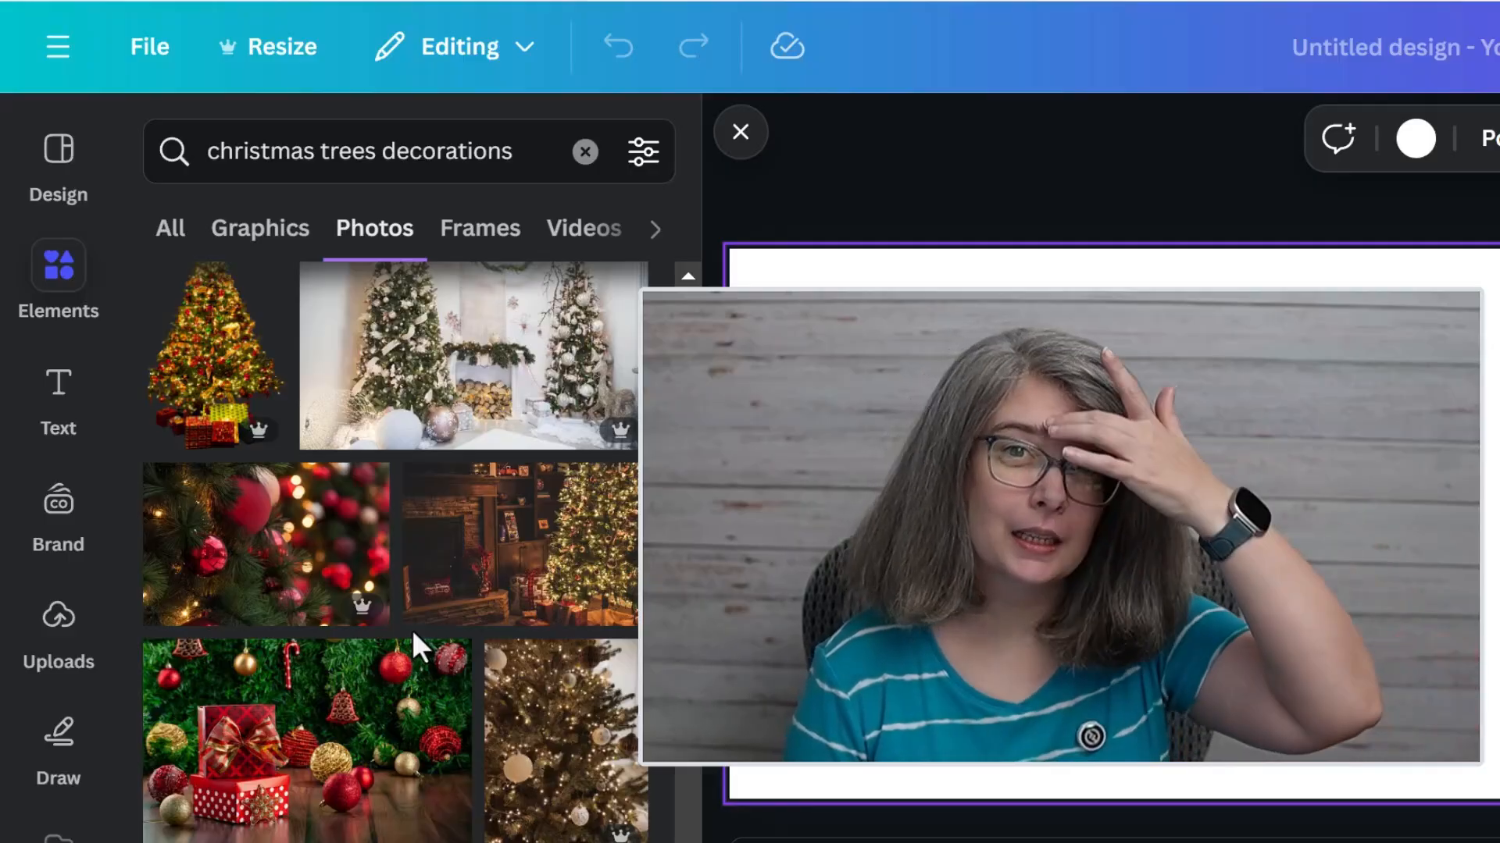
# Step: Add the photo of small Christmas trees with candles and a toy train to the blank page
pyautogui.scroll(-5, 411, 631)
pyautogui.scroll(-2, 411, 624)
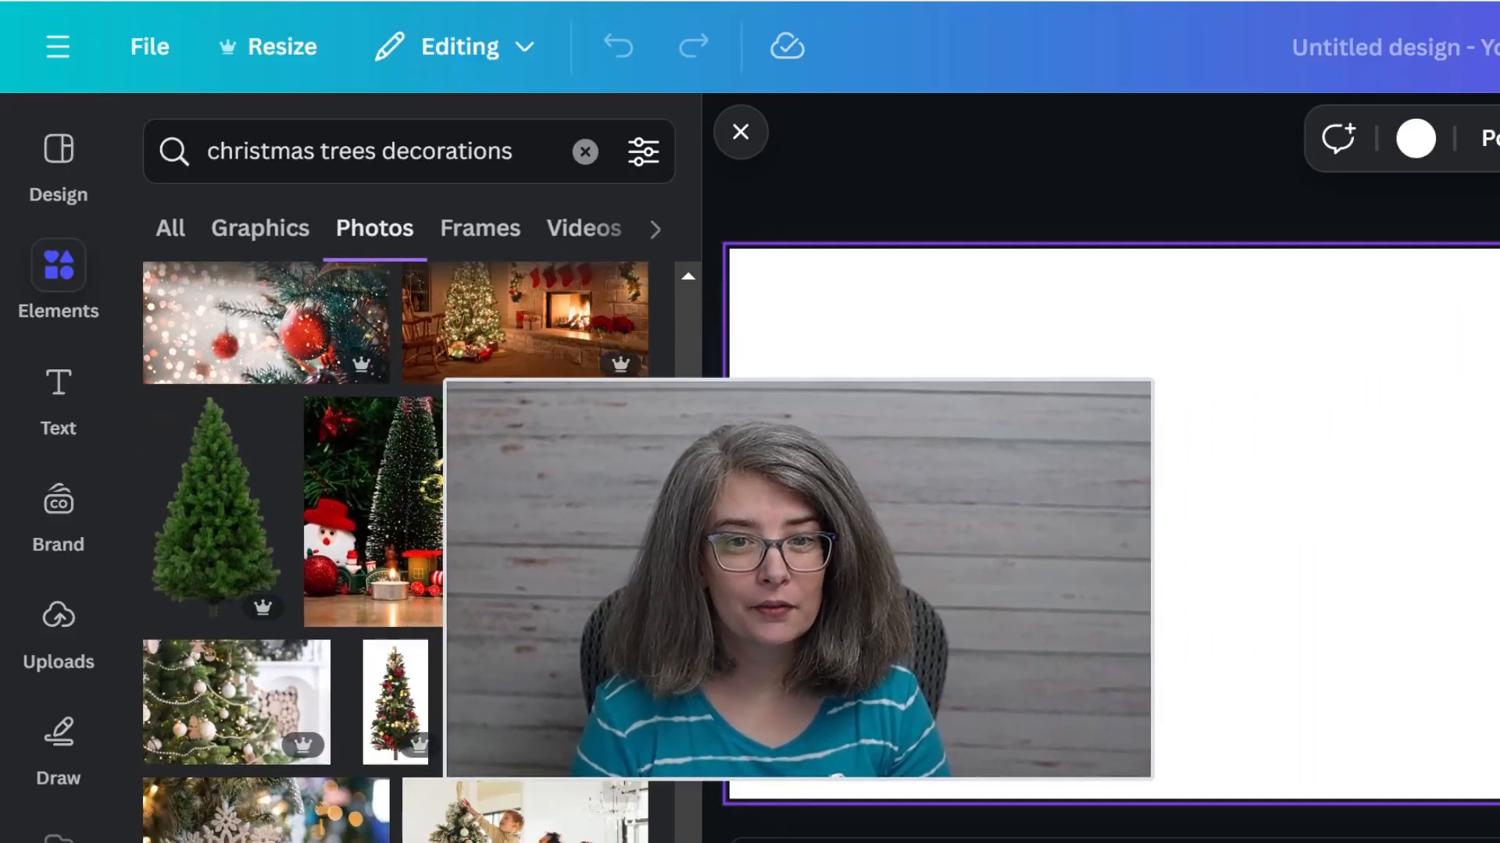
pyautogui.click(449, 556)
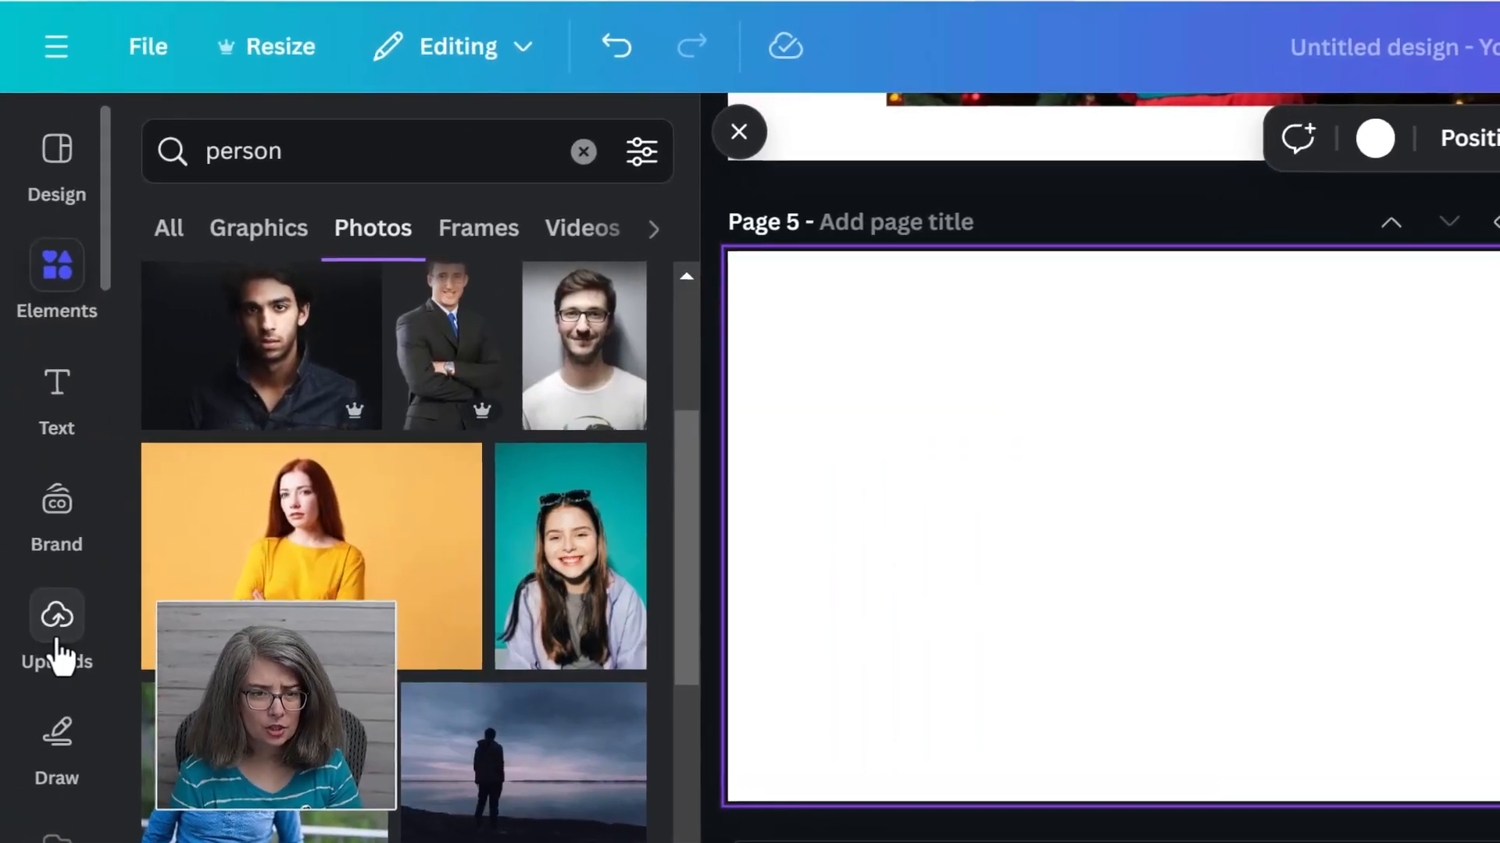
# Step: Place the uploaded transparent cutout of the woman in the green sweater on blank page 5 and hide the uploads
pyautogui.click(57, 642)
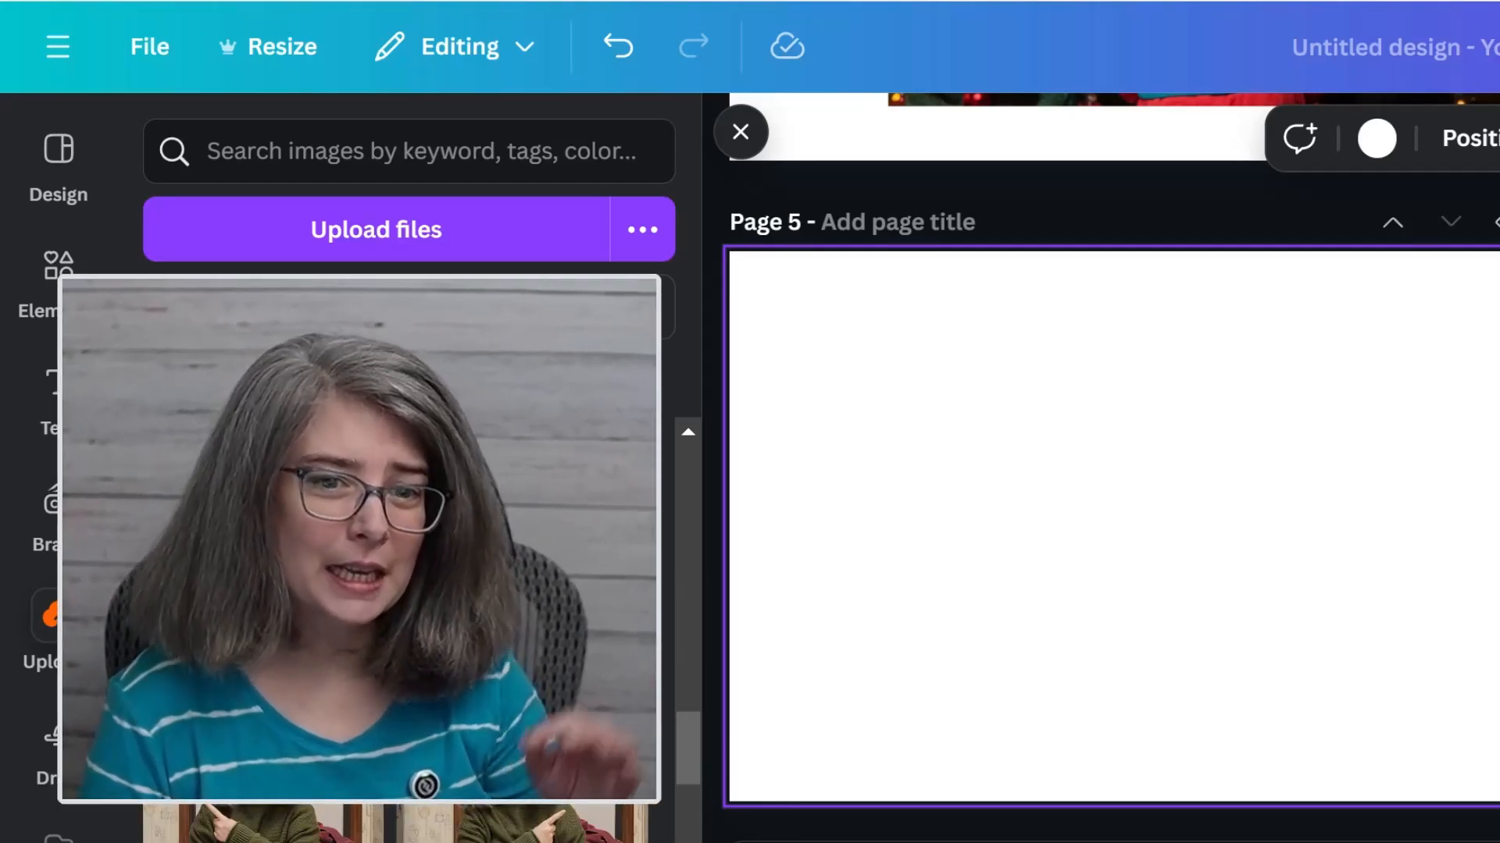
pyautogui.click(266, 547)
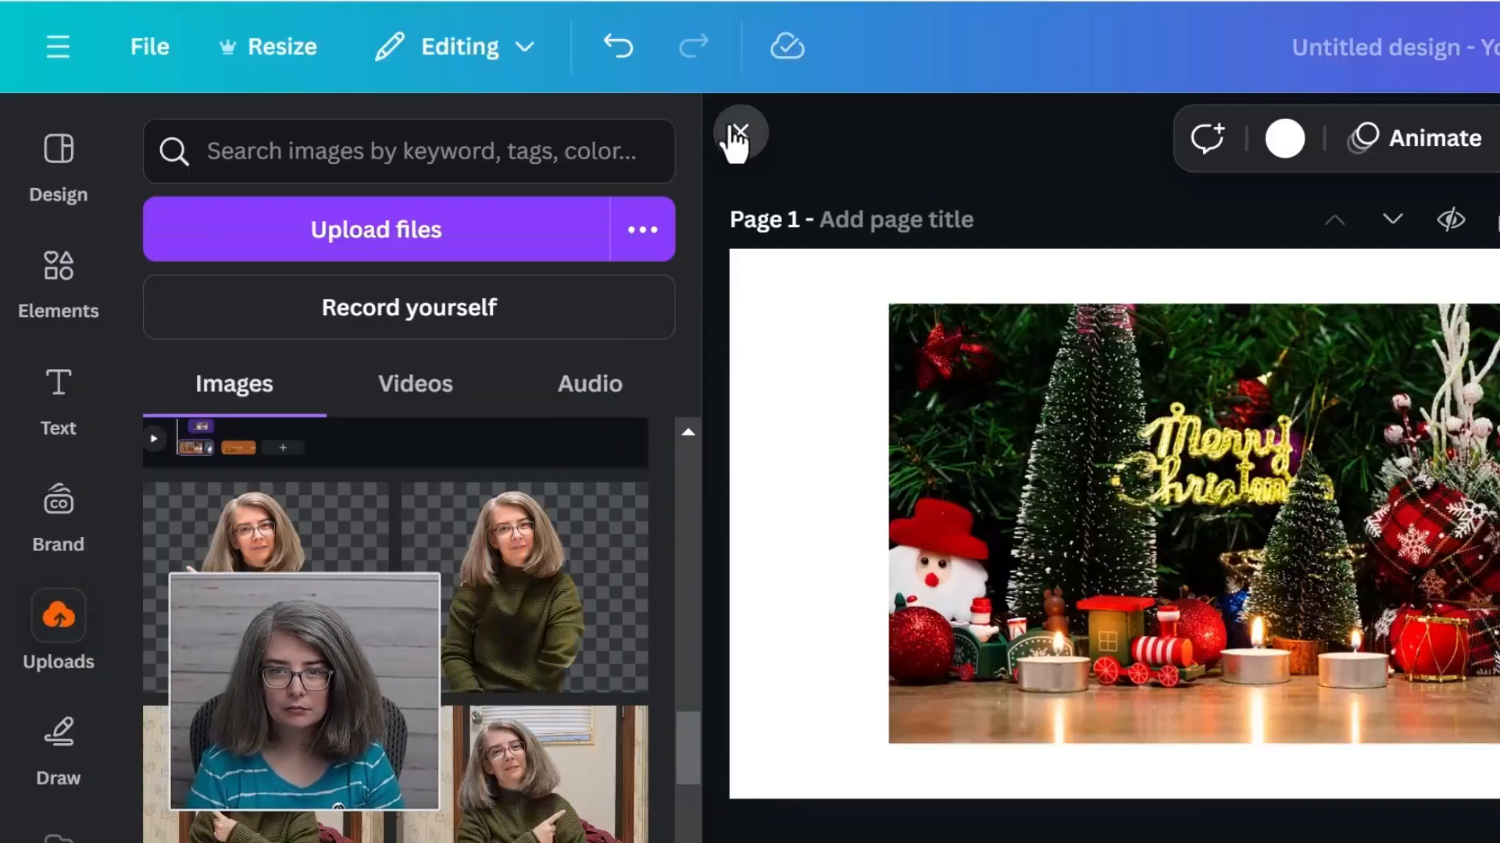
pyautogui.click(738, 134)
pyautogui.press('Escape')
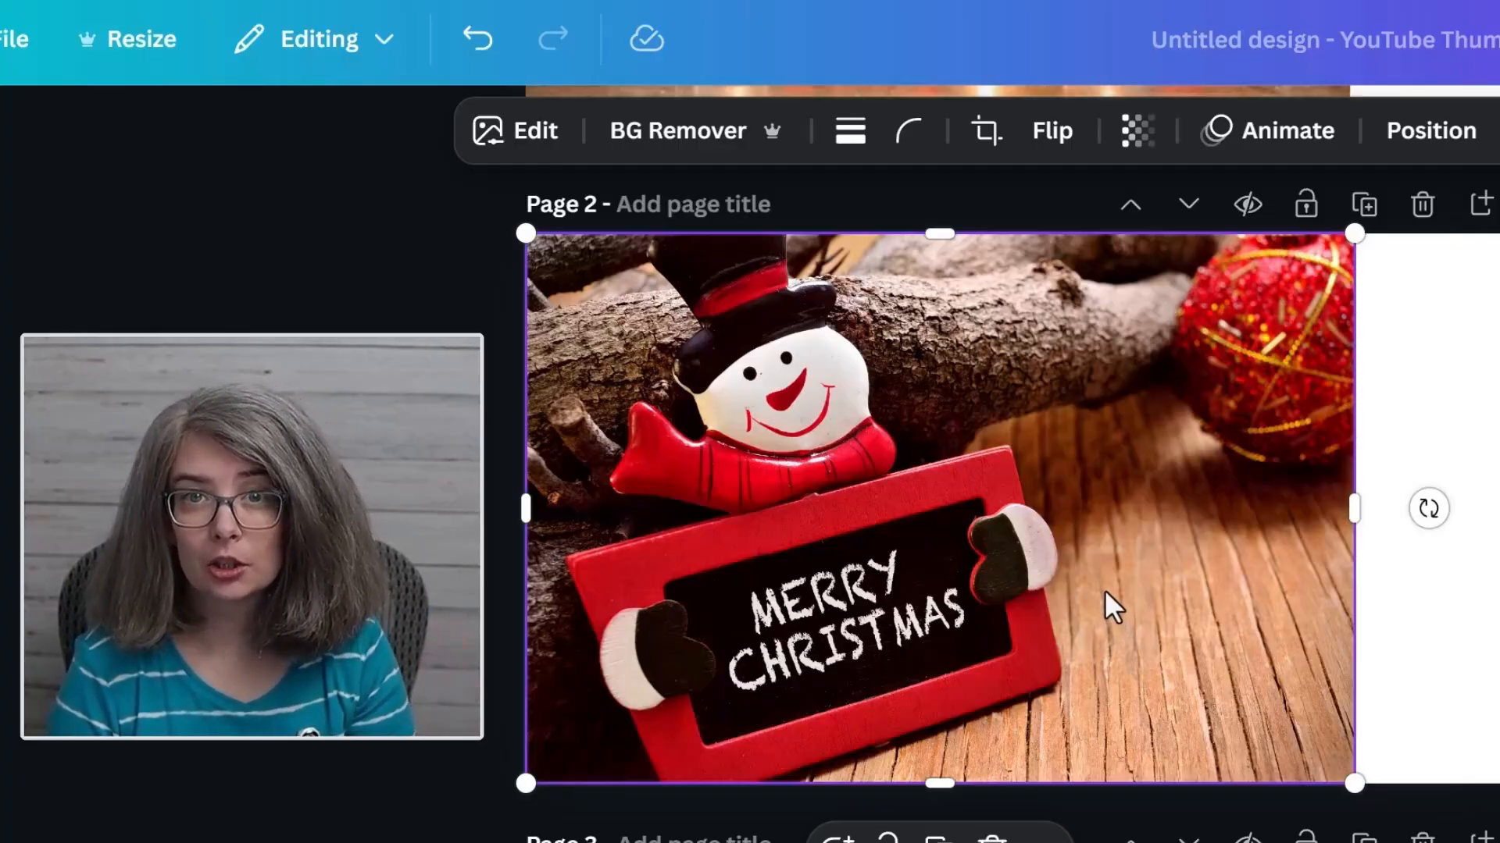
# Step: Draw white marker lines at weight 26 along the sides of the Christmas trees on page 1
pyautogui.scroll(5, 1105, 589)
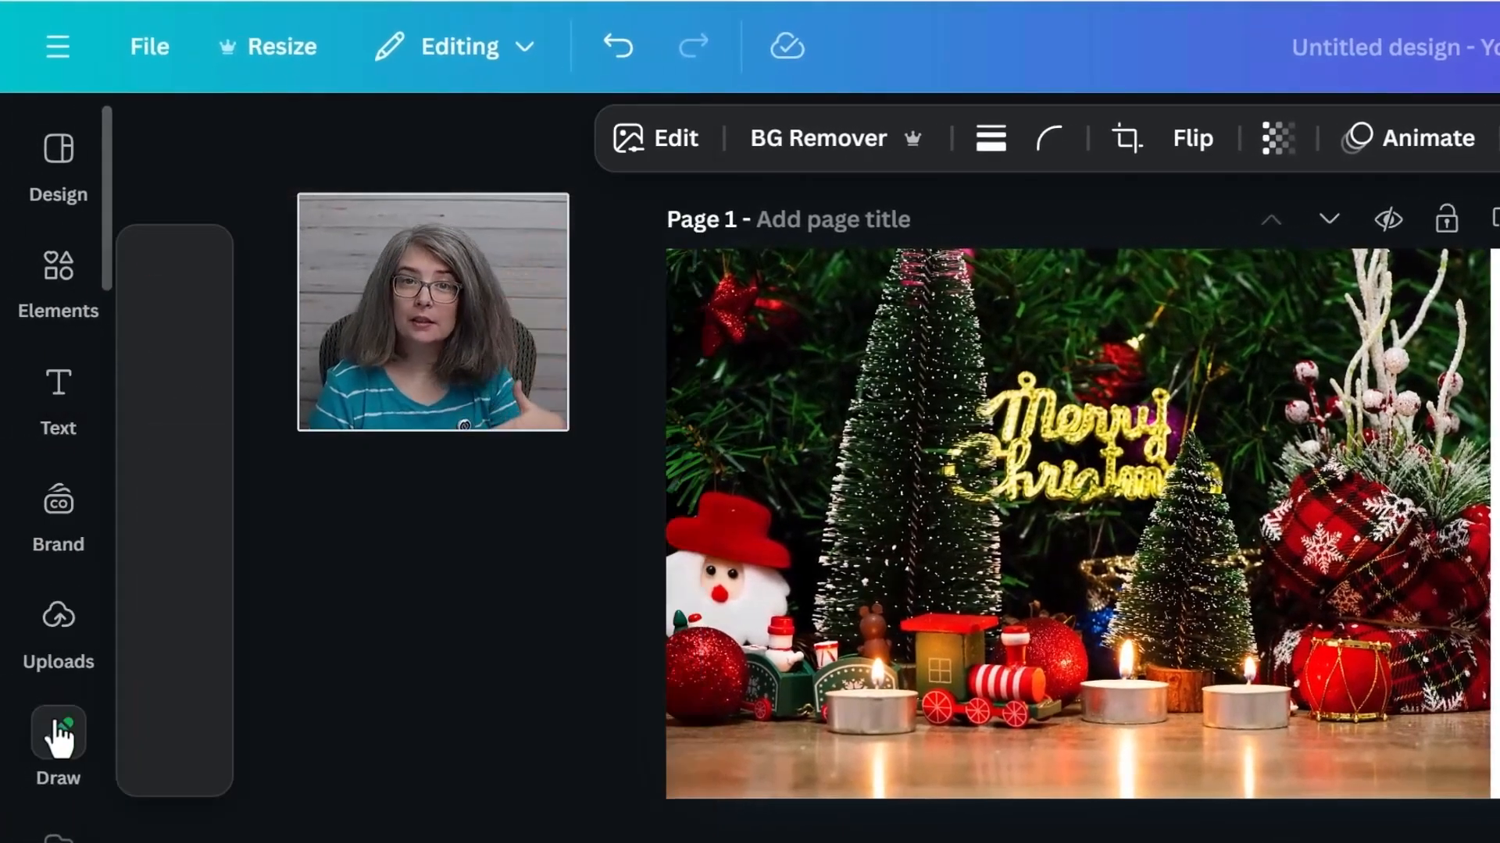
pyautogui.moveTo(59, 738)
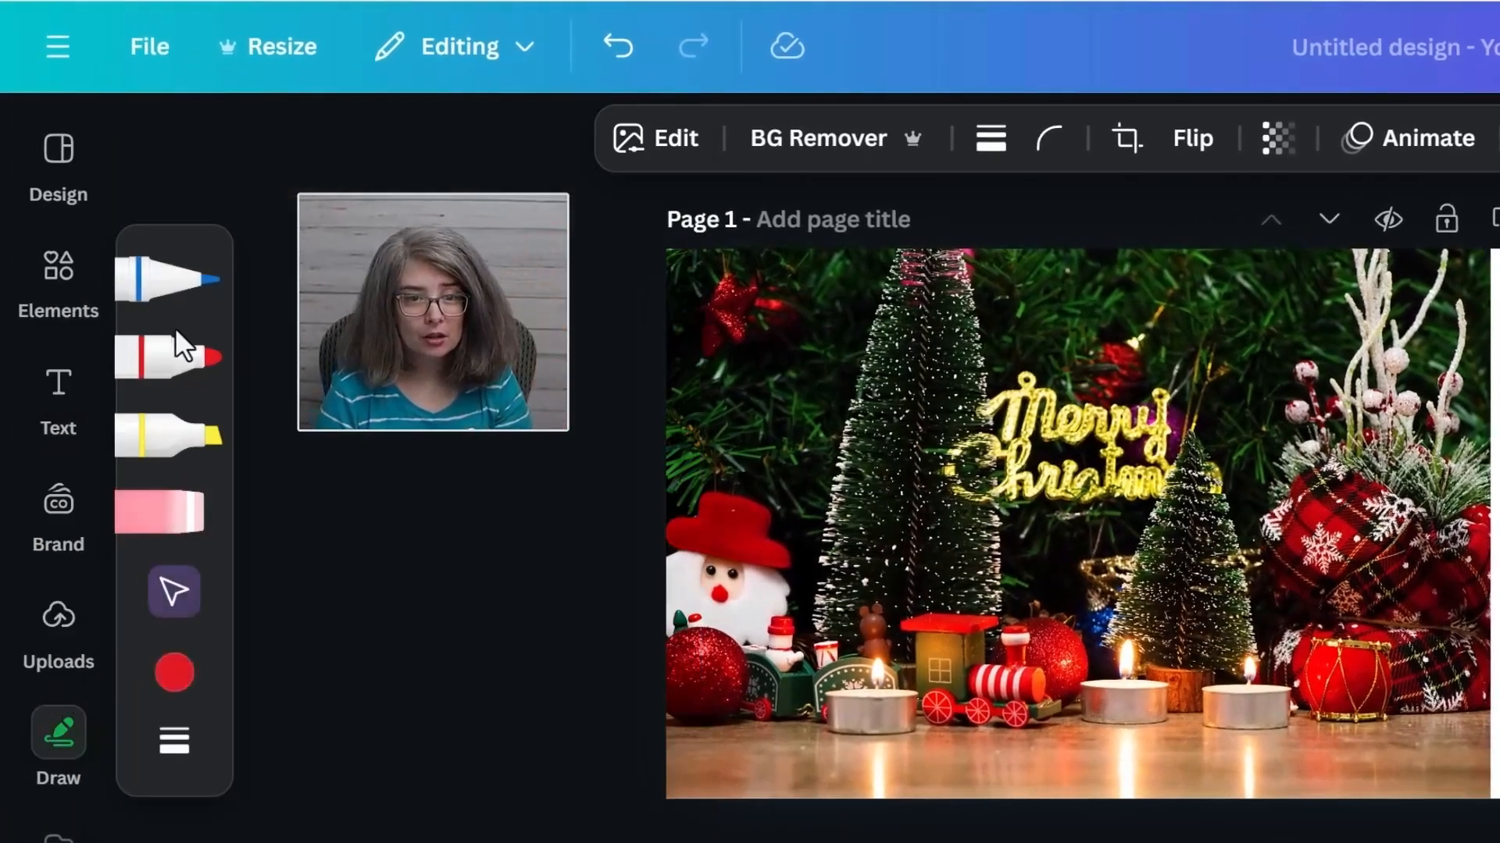
pyautogui.click(173, 364)
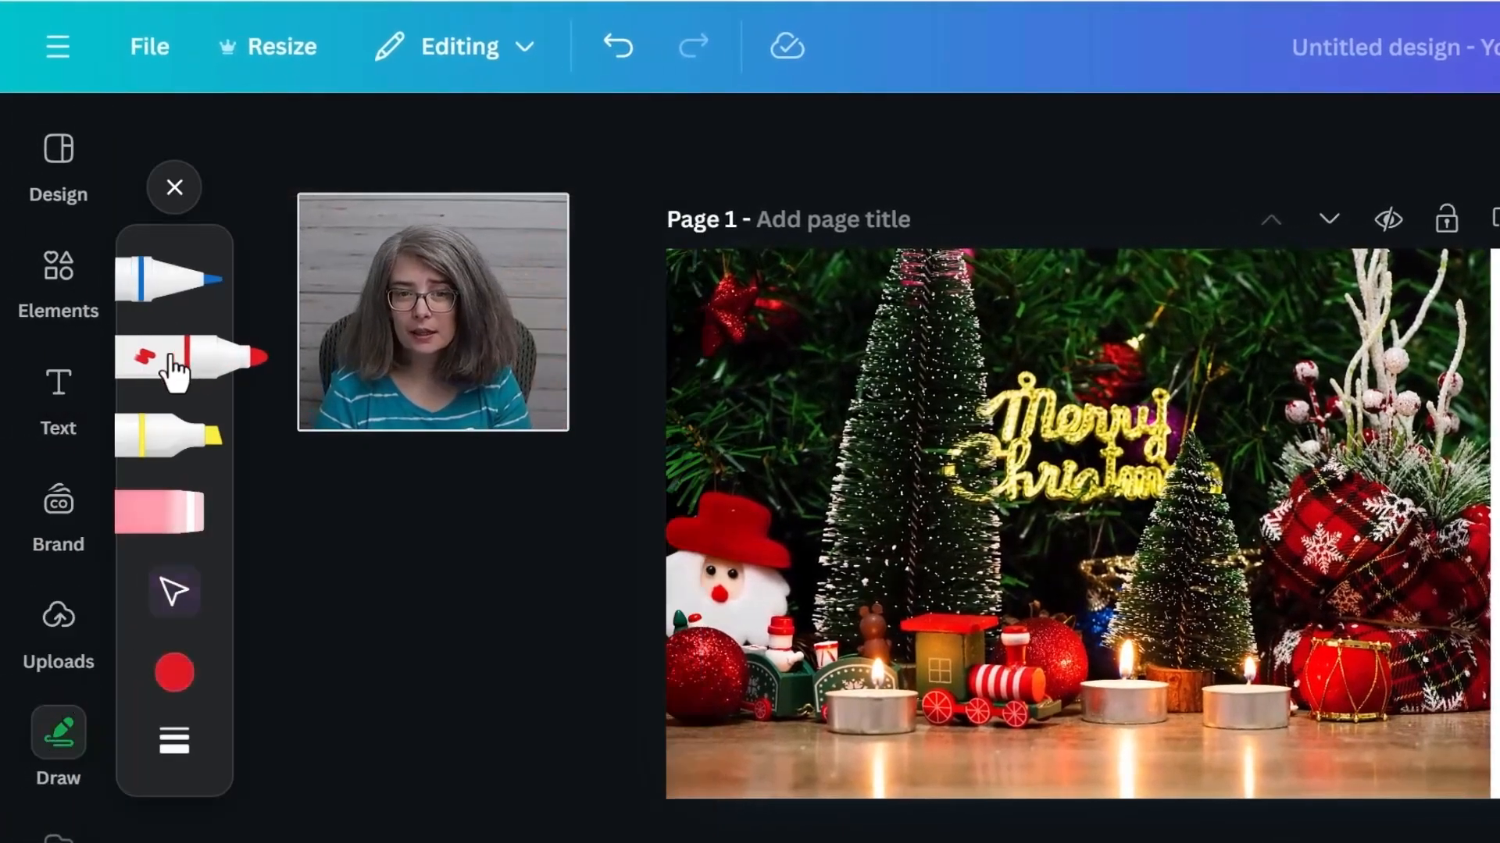
pyautogui.click(174, 673)
pyautogui.click(421, 762)
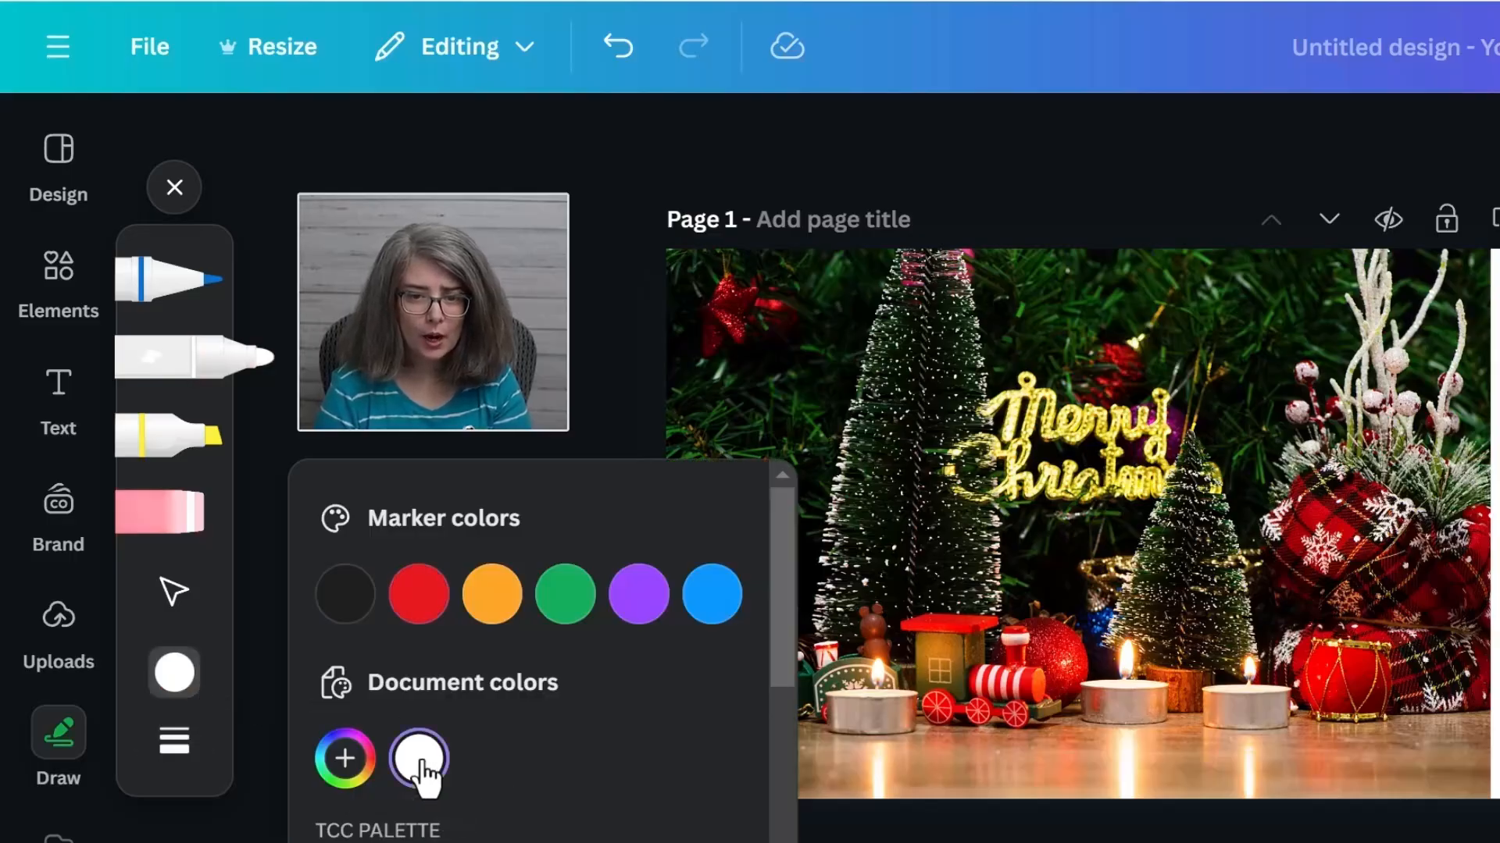
pyautogui.click(184, 751)
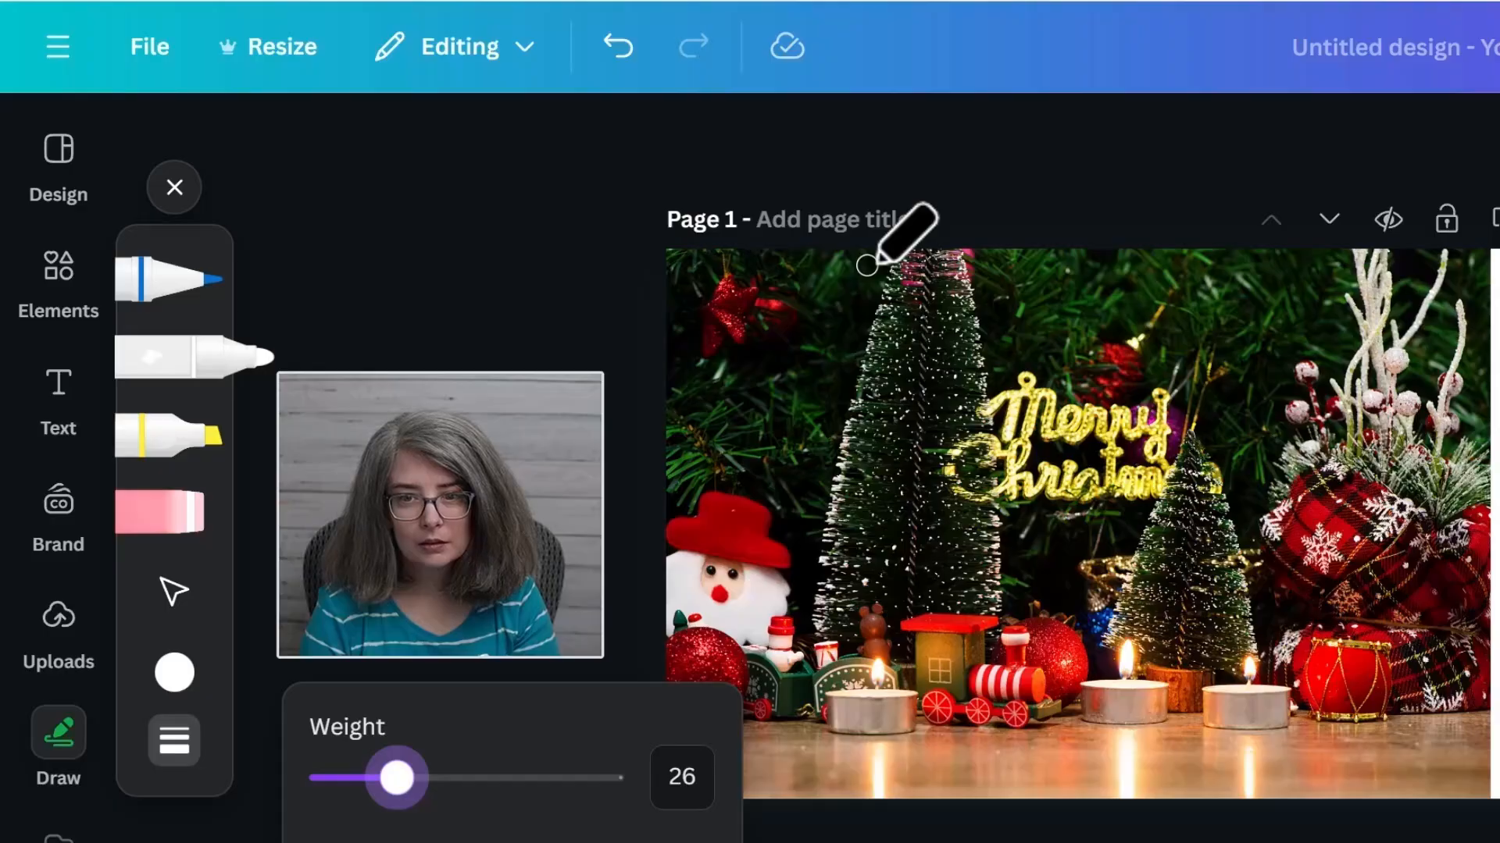
pyautogui.moveTo(867, 266); pyautogui.dragTo(838, 392)
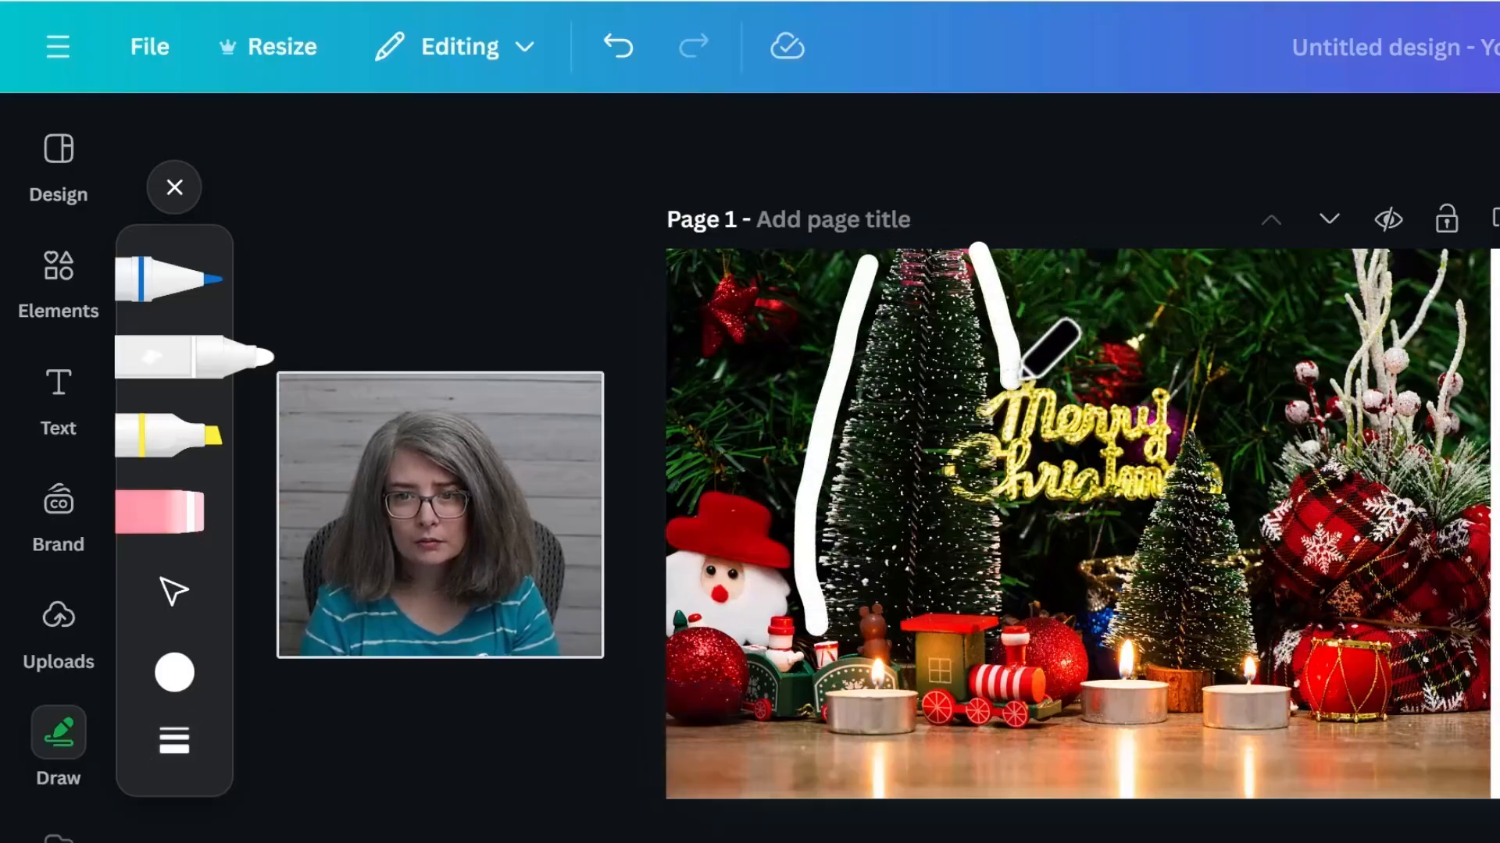
# Step: Try outlining the snowman and its sign on page 2 with the white marker at weight 17, and undo the strokes
pyautogui.scroll(-8, 1039, 607)
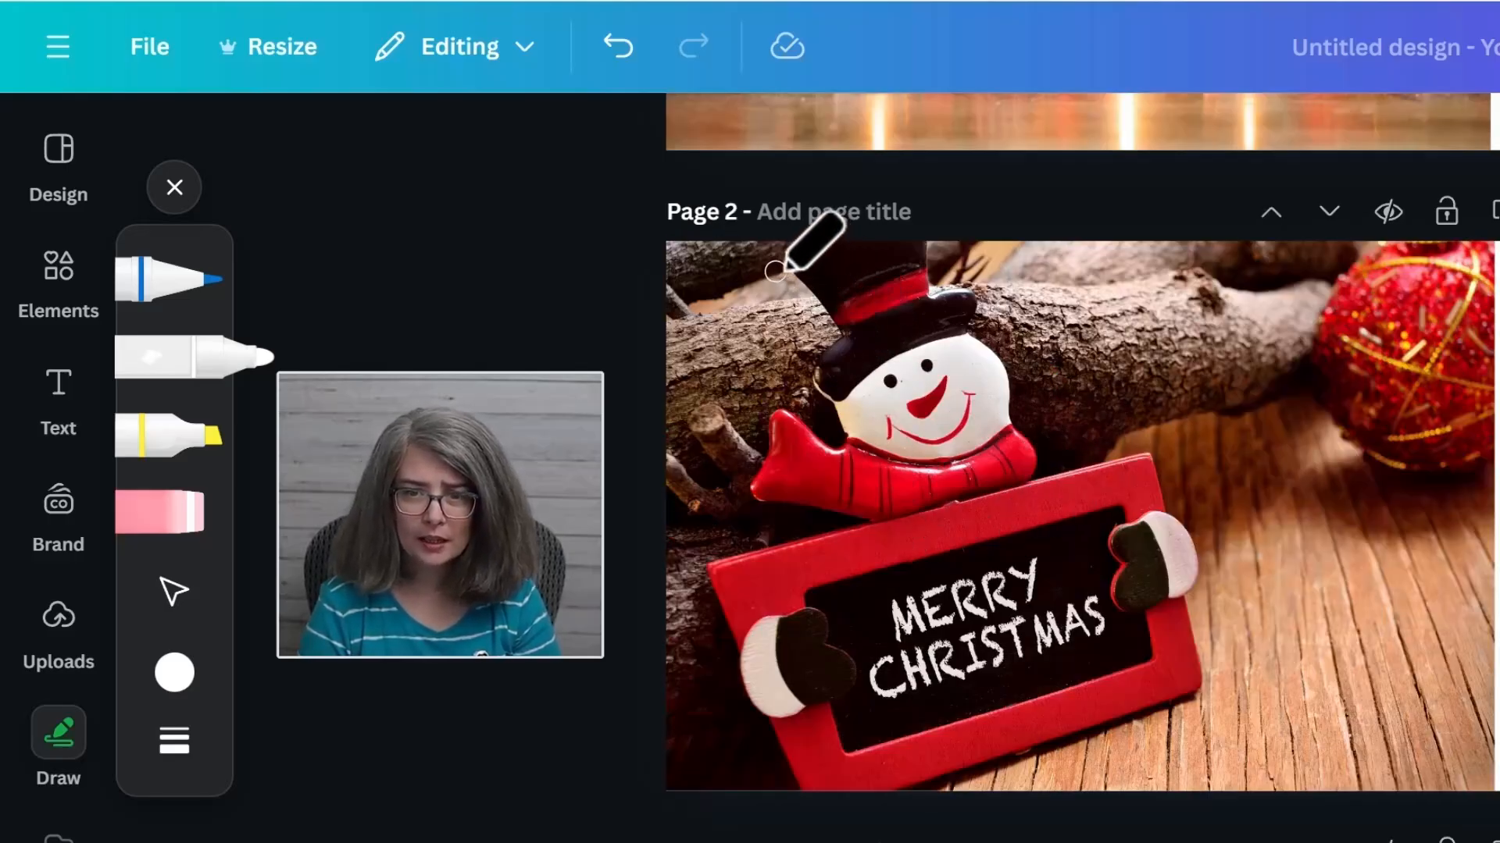
pyautogui.click(177, 741)
pyautogui.moveTo(379, 777); pyautogui.dragTo(371, 778)
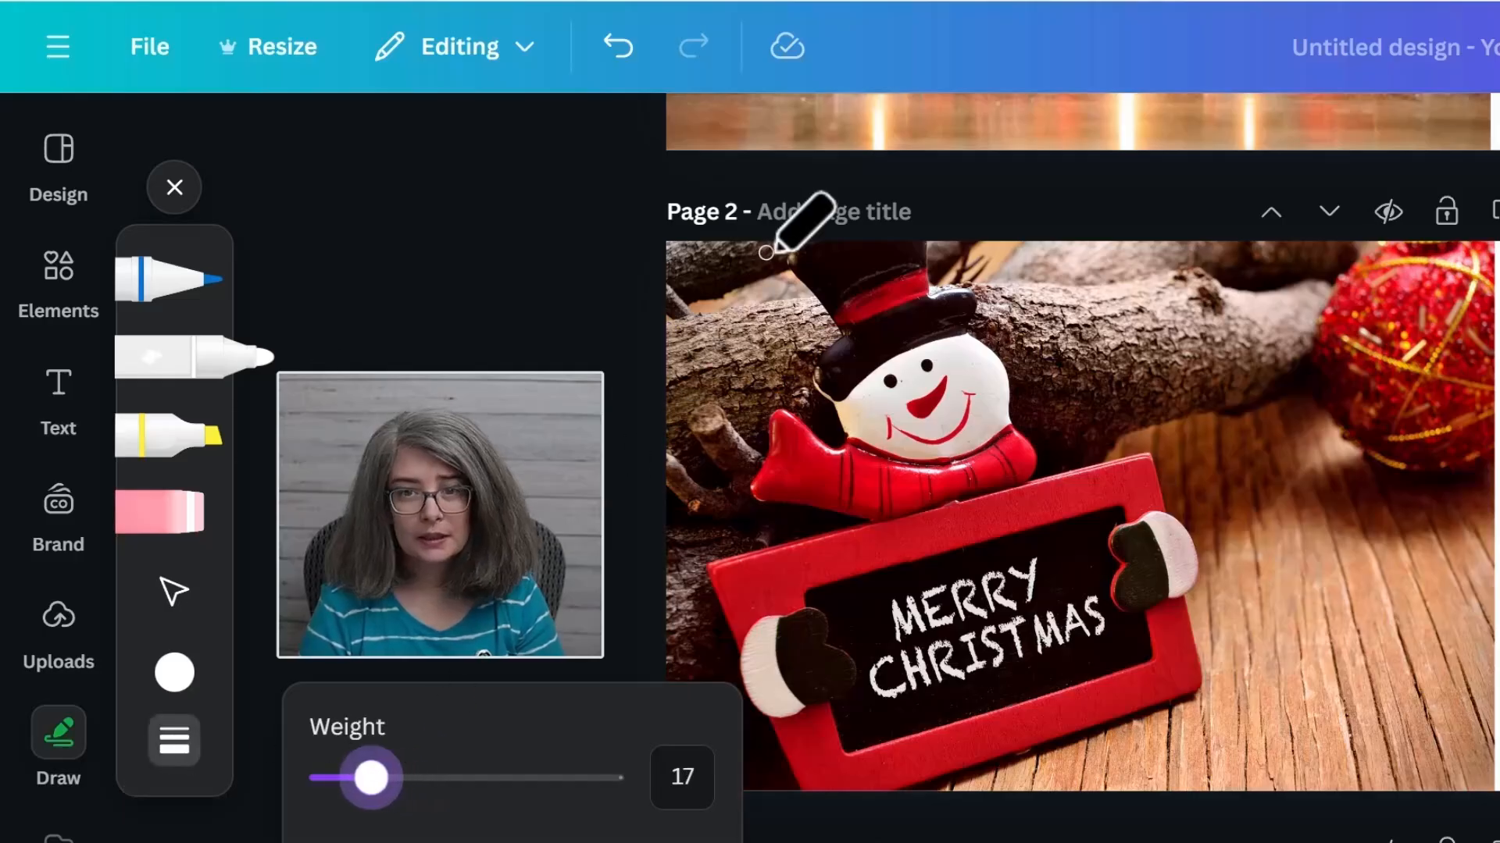
pyautogui.moveTo(761, 260); pyautogui.dragTo(811, 309)
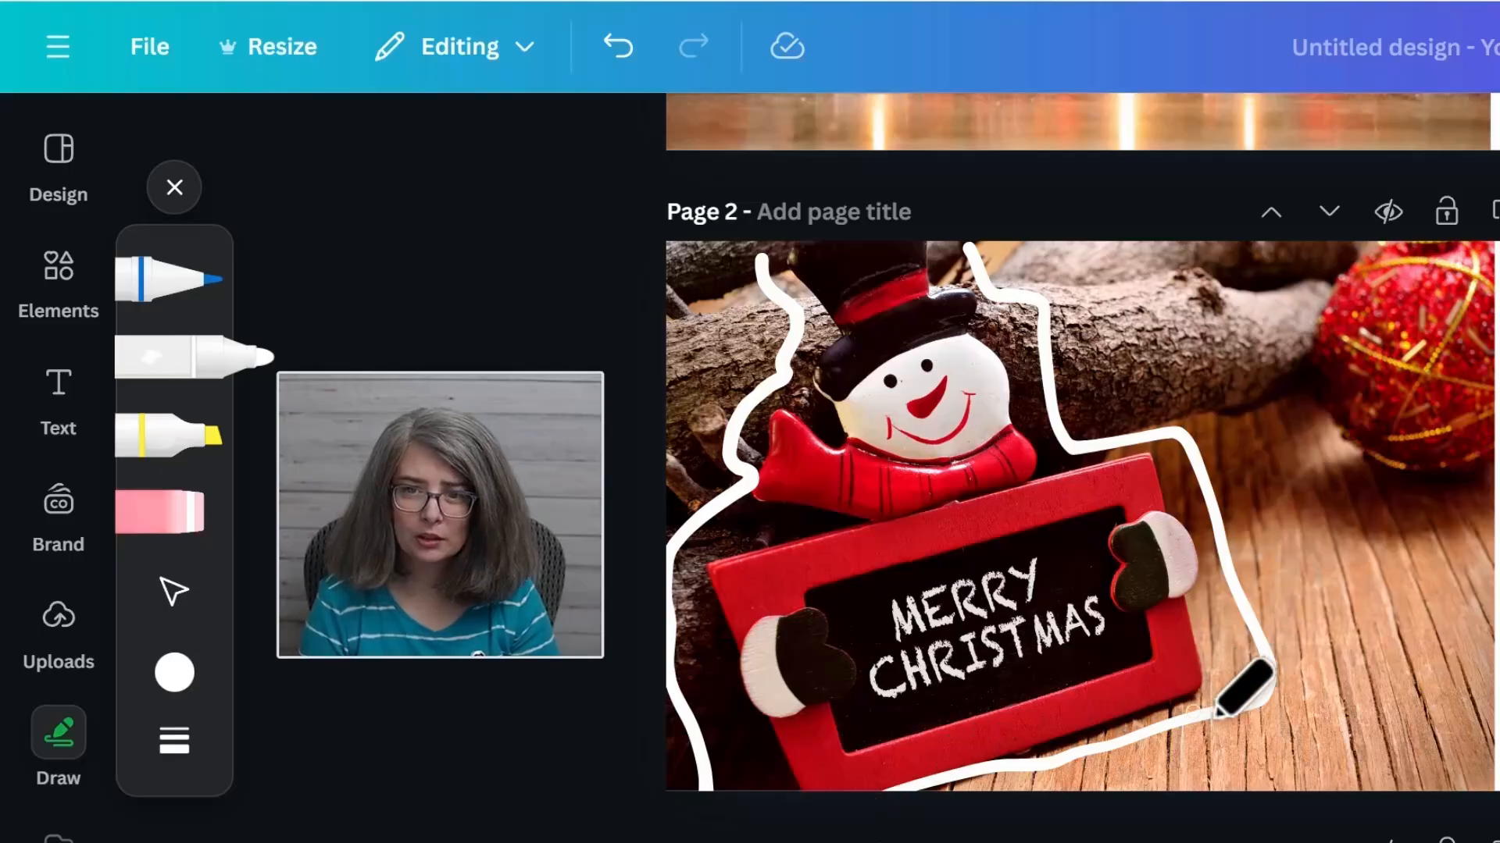
pyautogui.hotkey('ctrl', 'z')
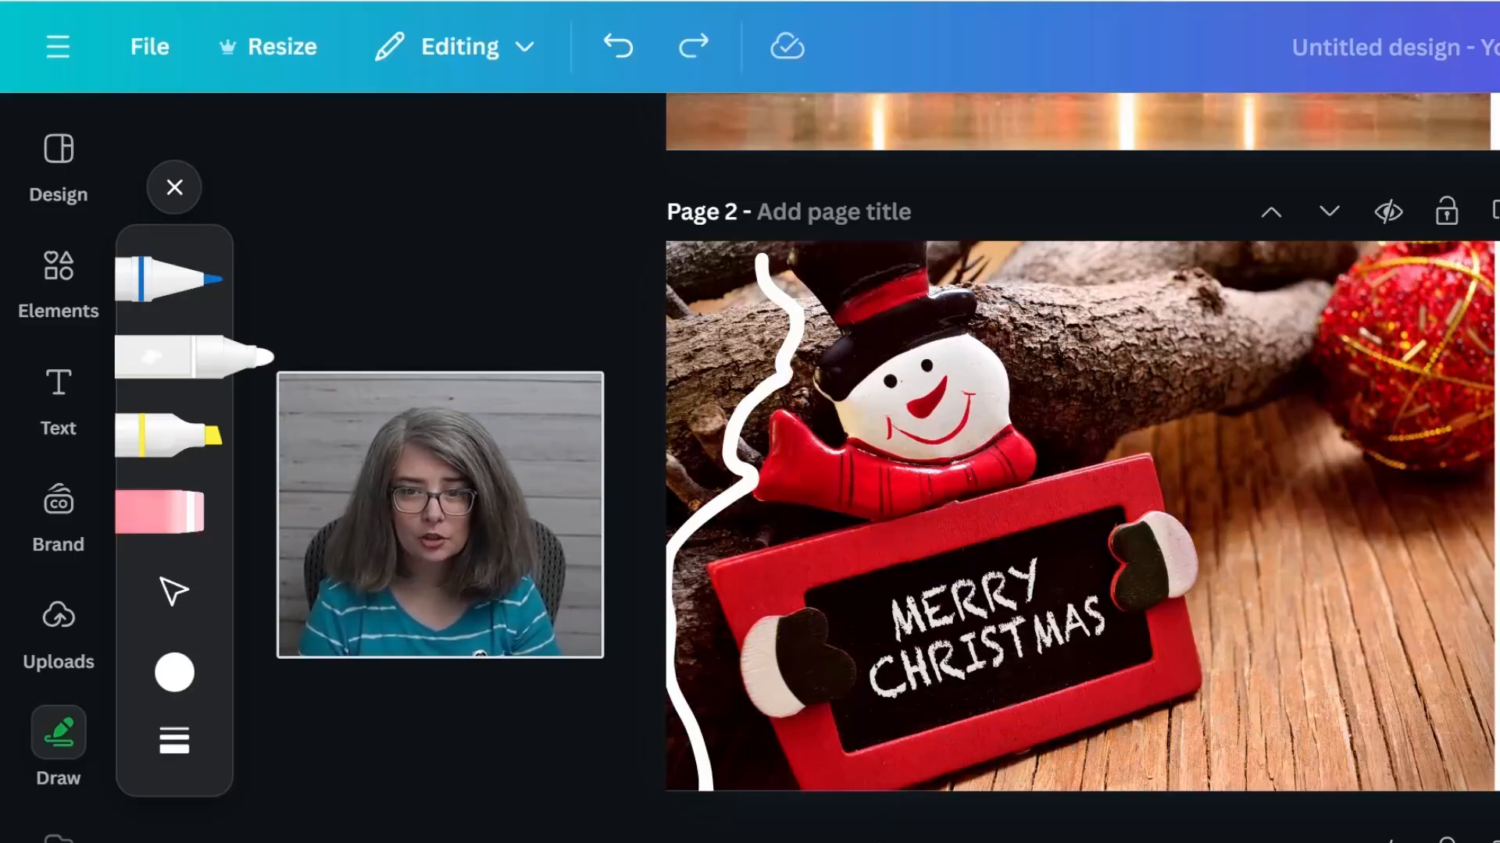
pyautogui.hotkey('ctrl', 'z')
pyautogui.scroll(2, 484, 789)
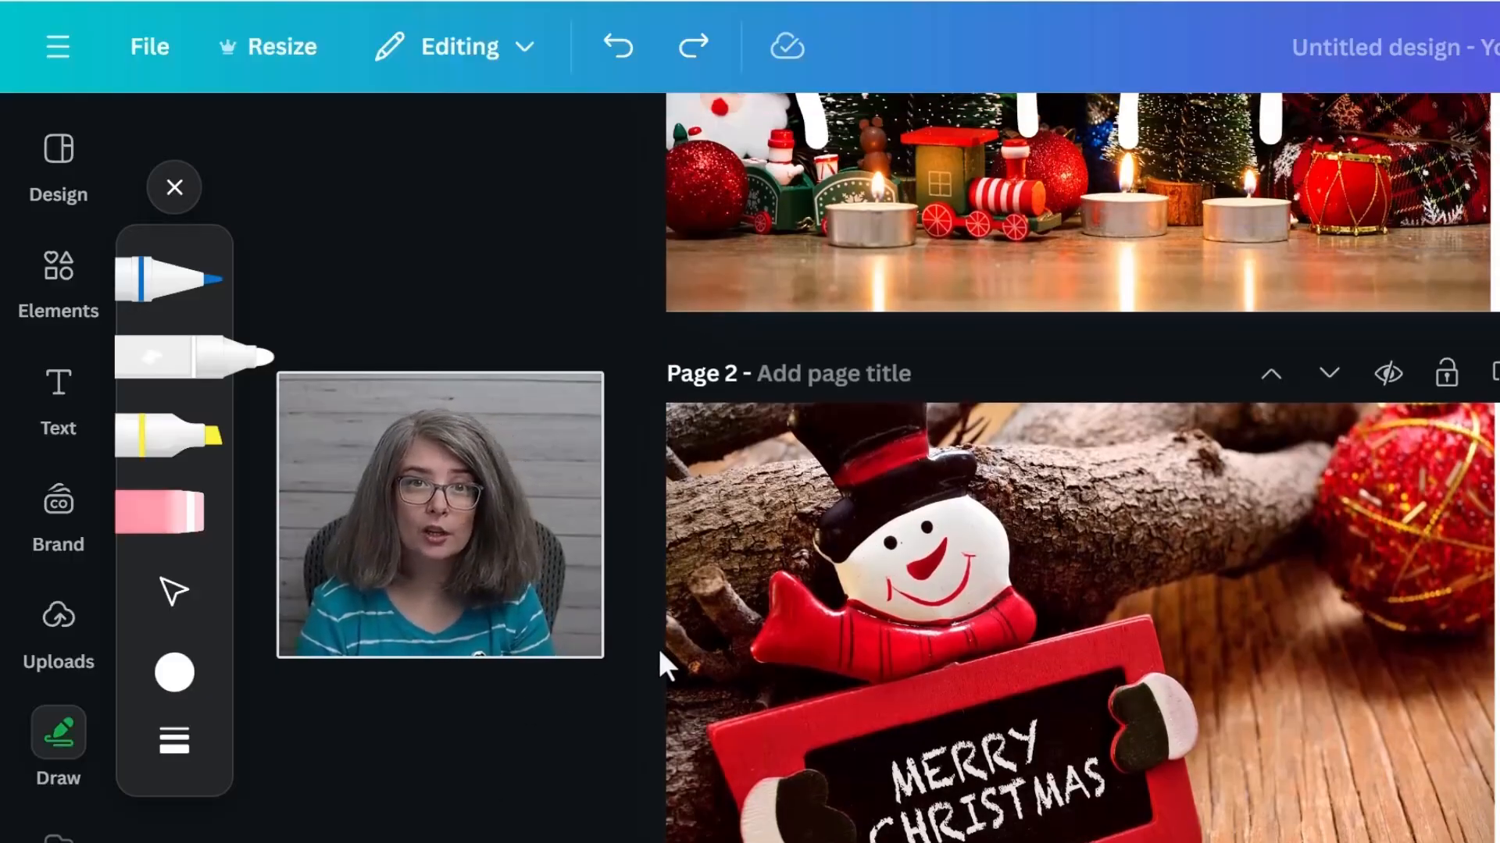
# Step: Trace around the gold star on page 3 with the marker in red
pyautogui.scroll(-8, 1197, 690)
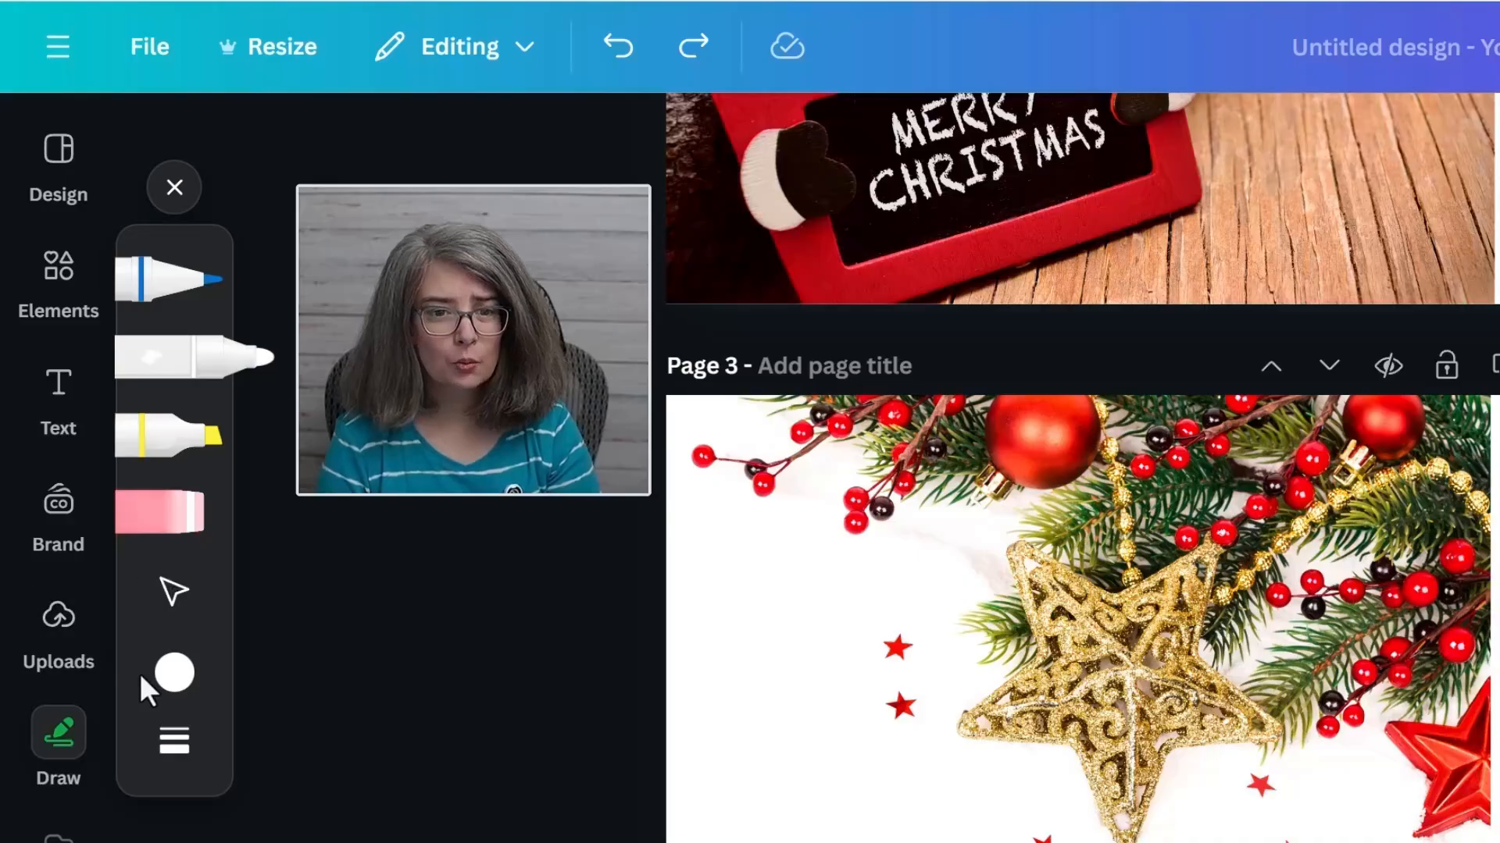
pyautogui.click(174, 673)
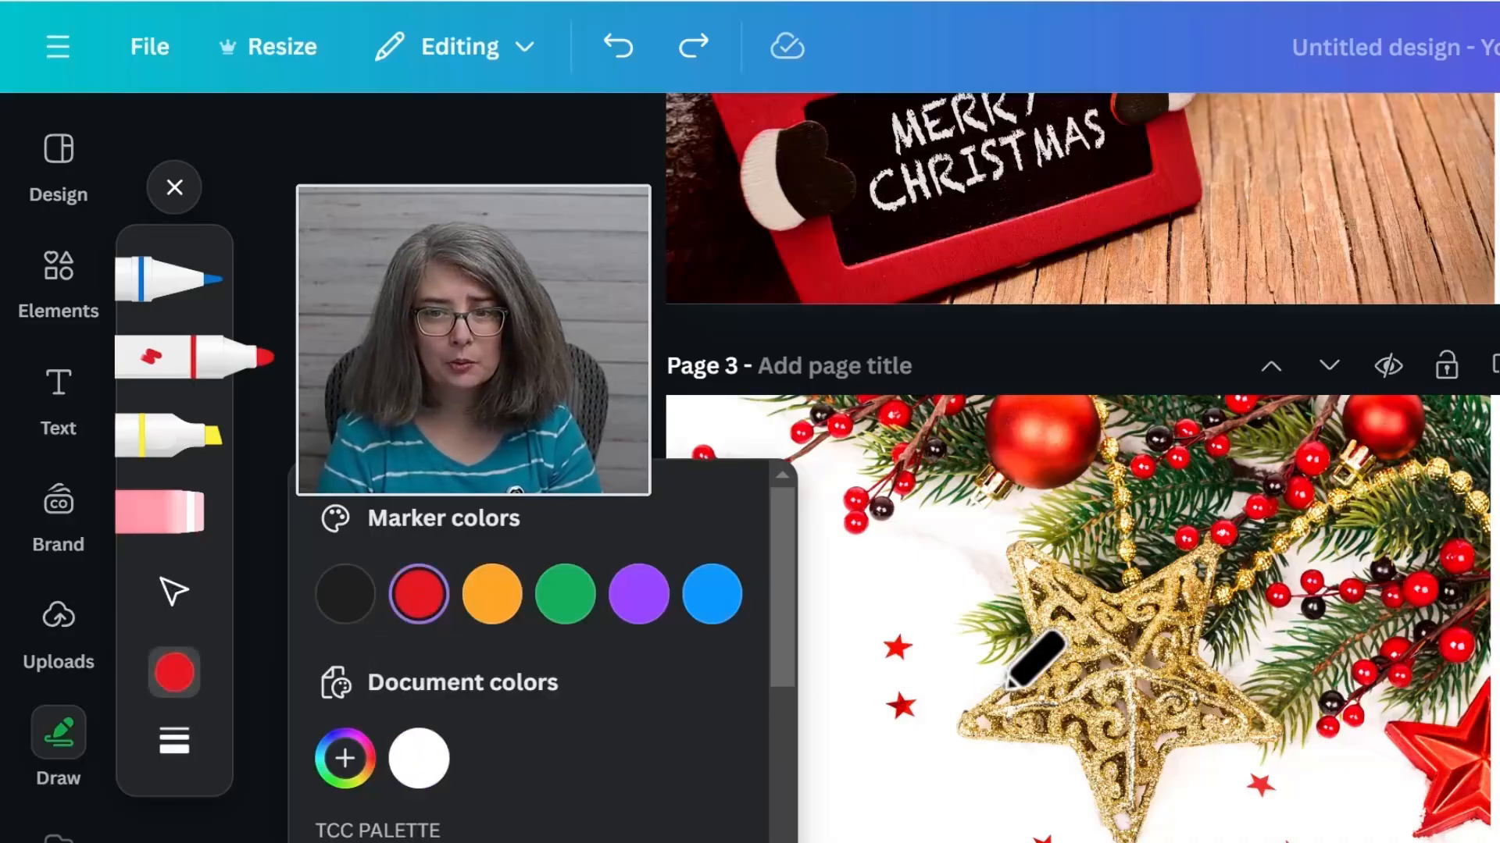
pyautogui.moveTo(1015, 656); pyautogui.dragTo(942, 685)
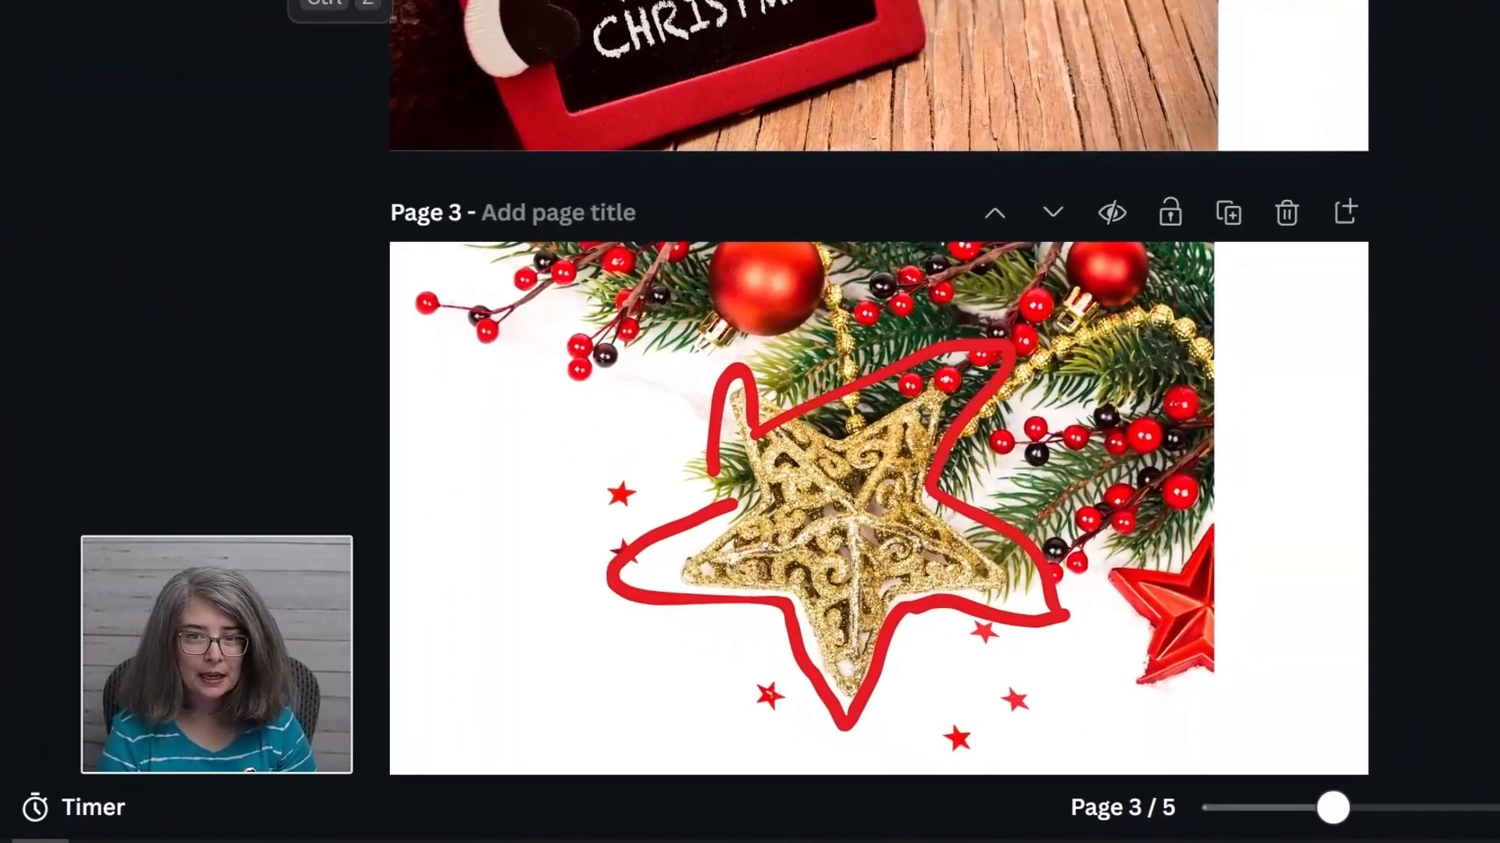
# Step: Undo the last red marker stroke and delete the gold star page
pyautogui.hotkey('ctrl', 'z')
pyautogui.click(1286, 216)
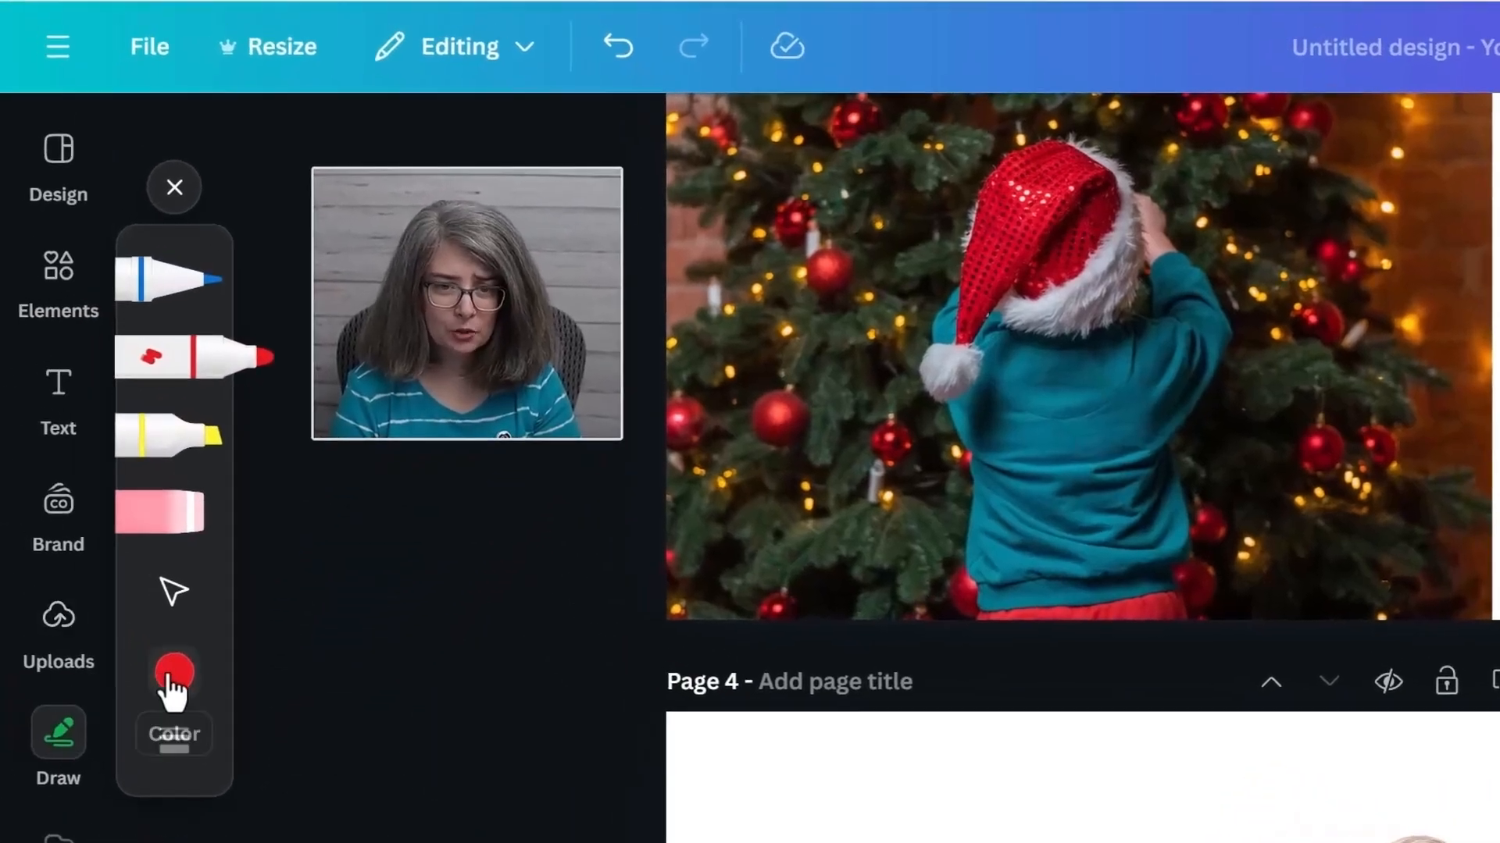
# Step: Draw separate white marker strokes around the child in the Santa hat, along the hat, arms and body
pyautogui.click(174, 678)
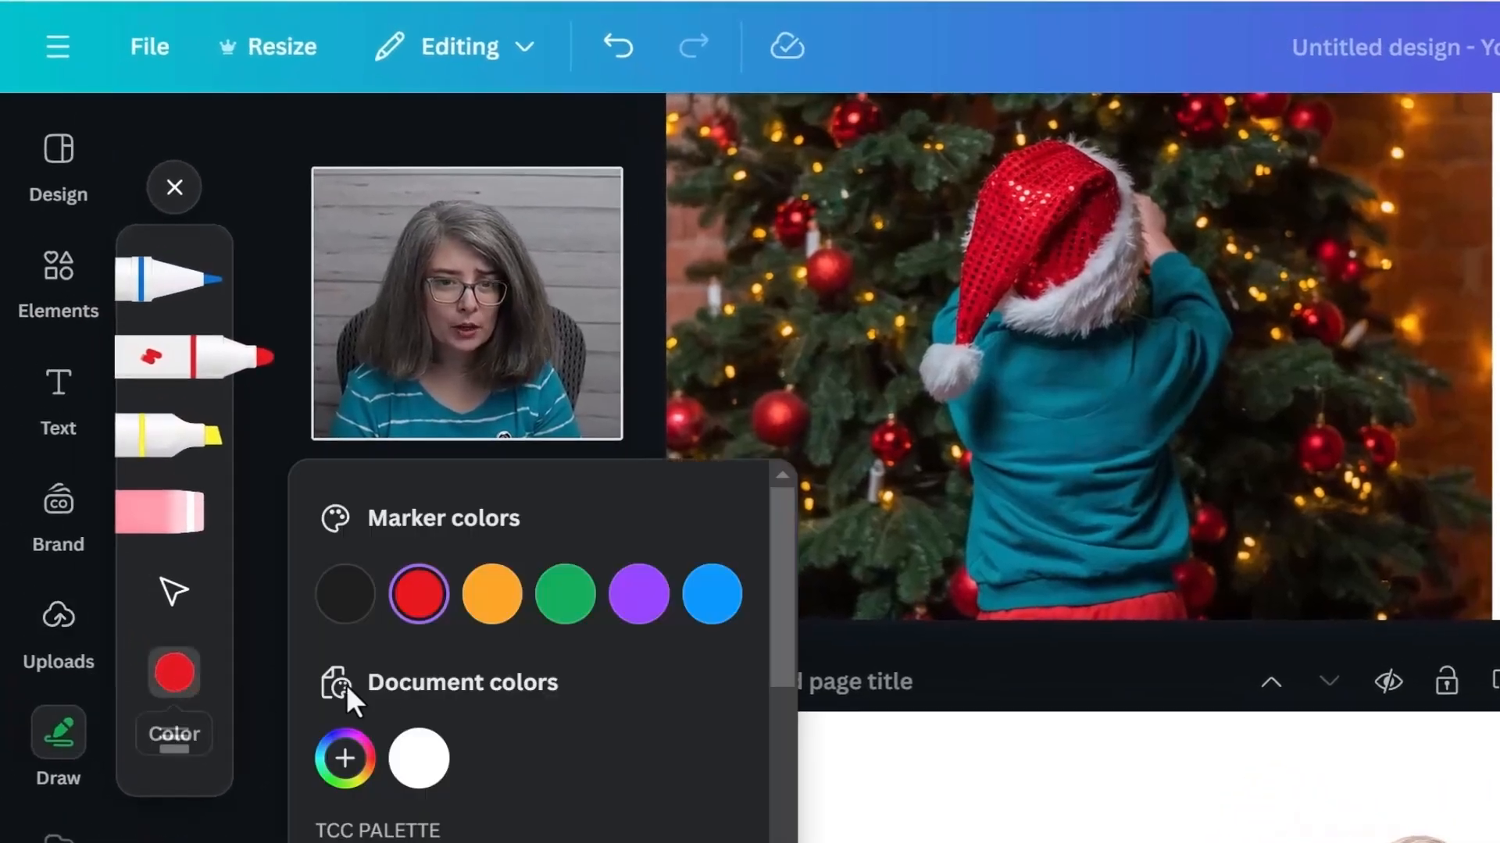
pyautogui.click(967, 615)
pyautogui.moveTo(966, 615); pyautogui.dragTo(963, 539)
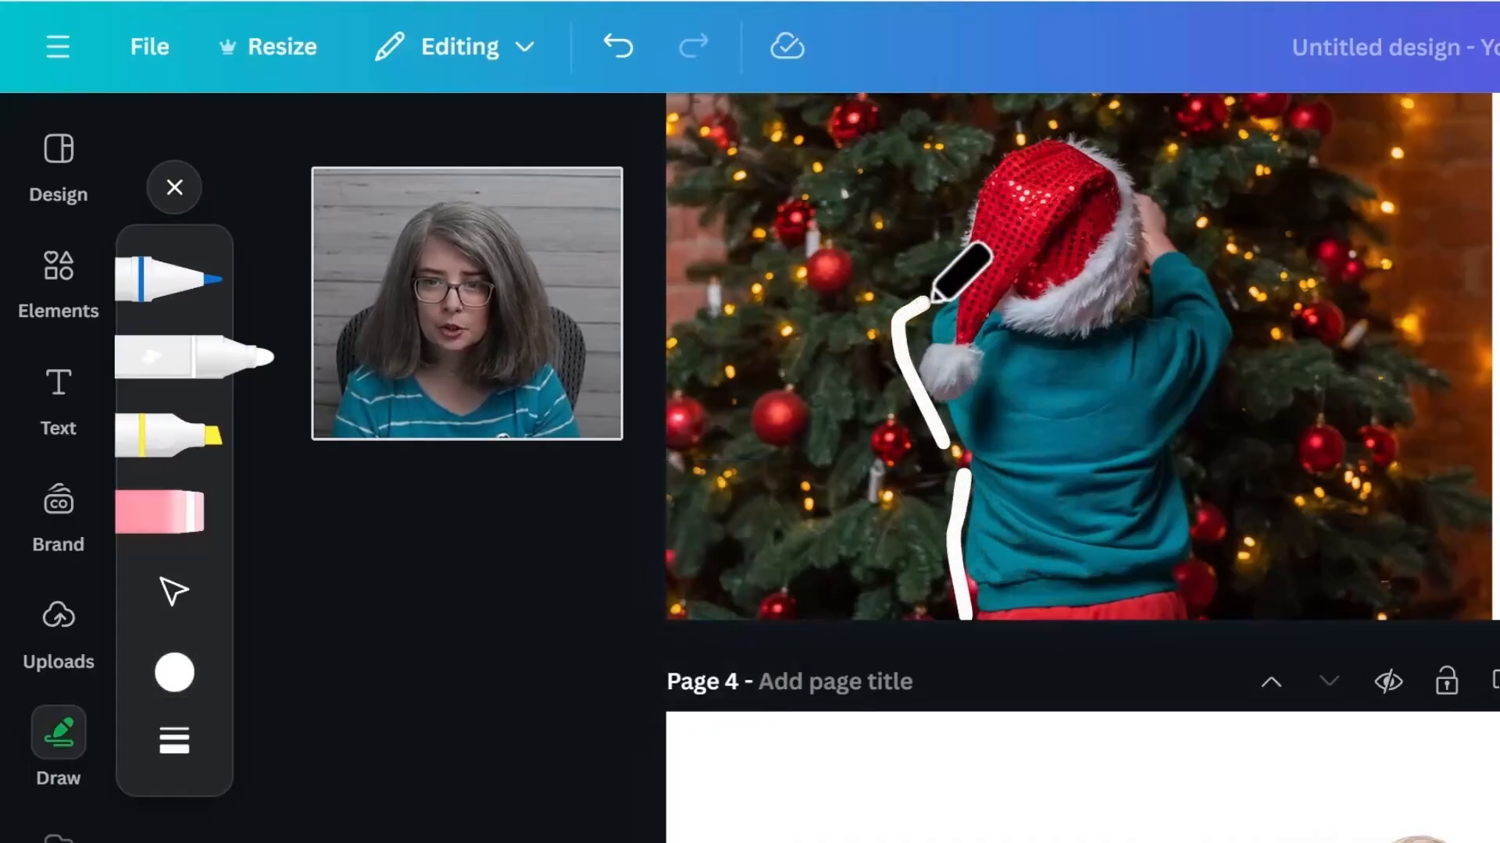
pyautogui.moveTo(983, 146); pyautogui.dragTo(1035, 125)
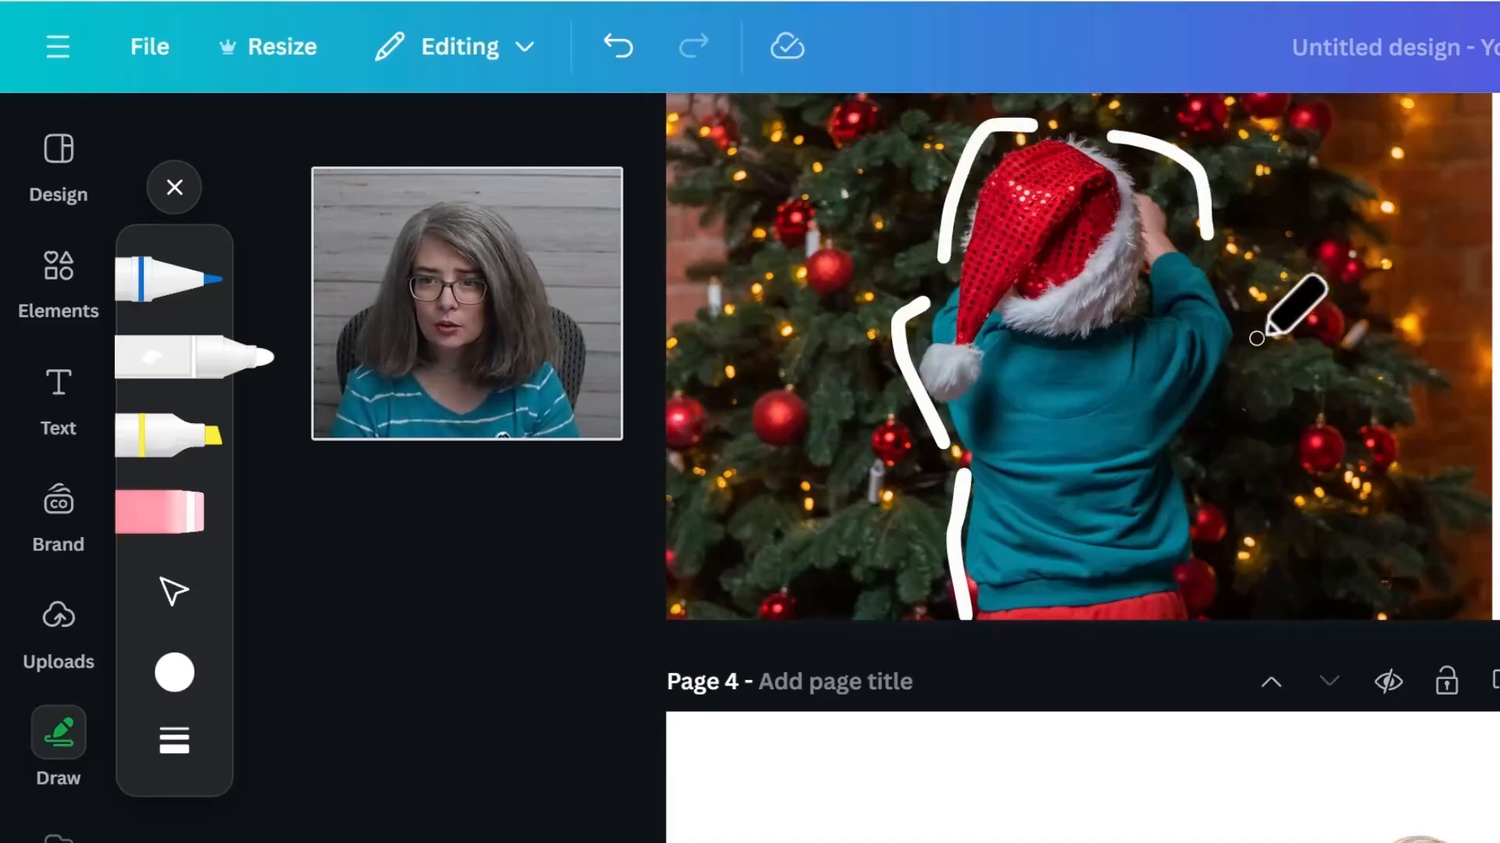
pyautogui.moveTo(1222, 432); pyautogui.dragTo(1227, 550)
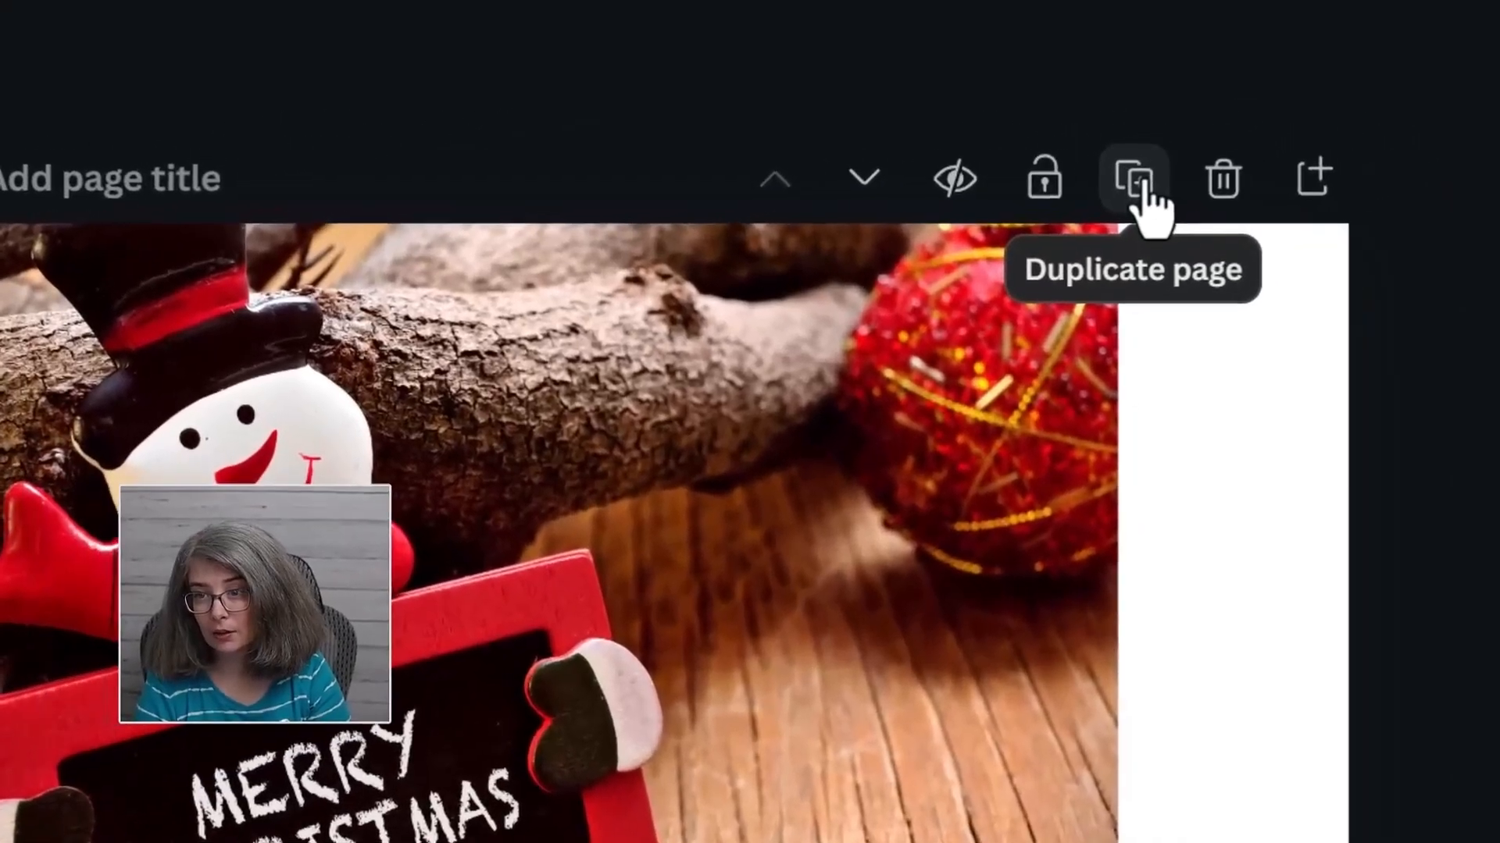
# Step: Duplicate the snowman page and remove the background from the photo on the copy
pyautogui.click(1140, 188)
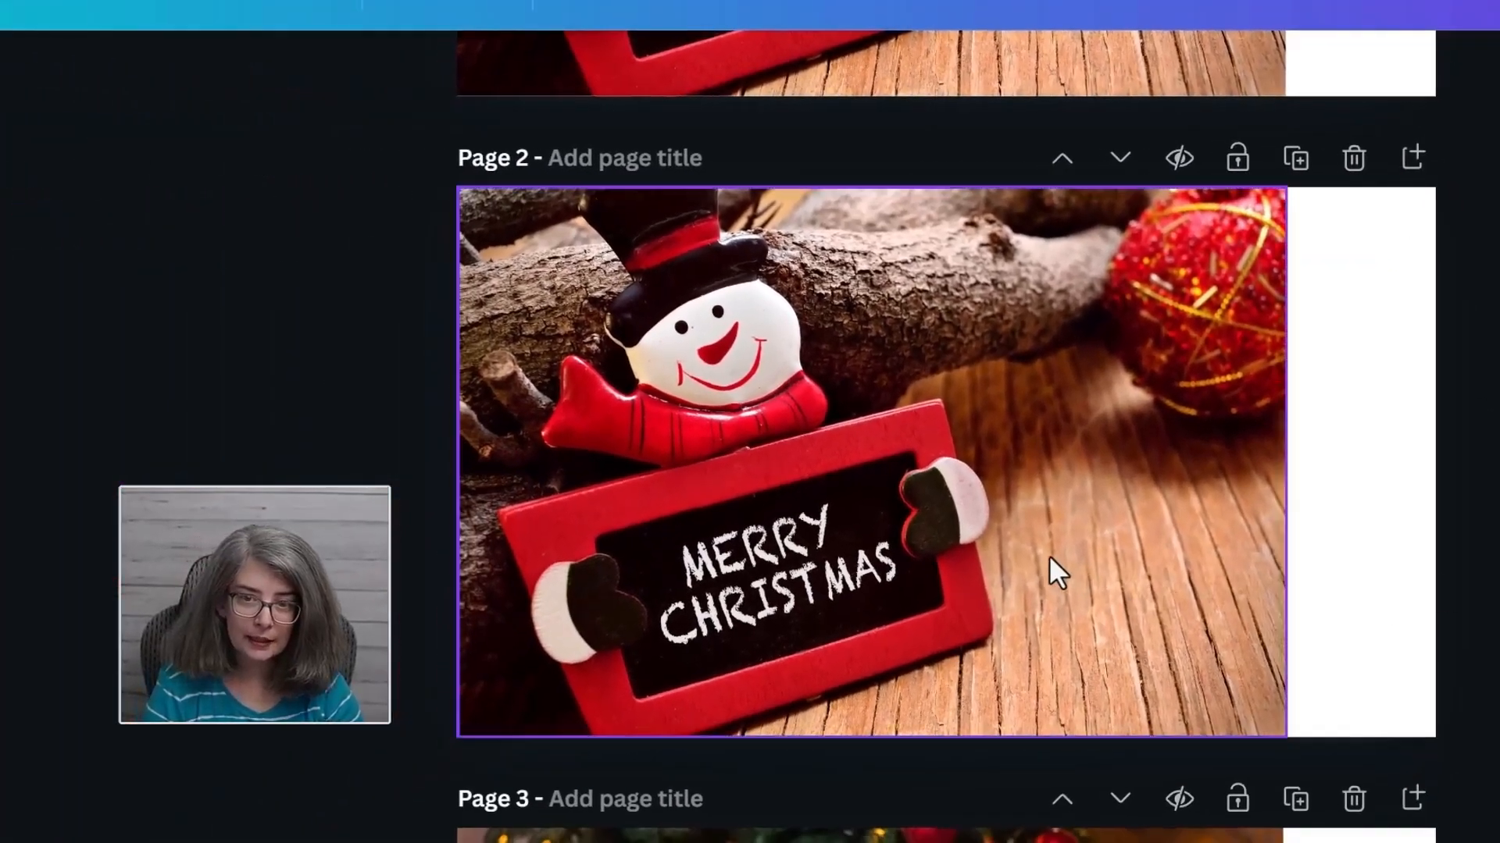
pyautogui.click(981, 608)
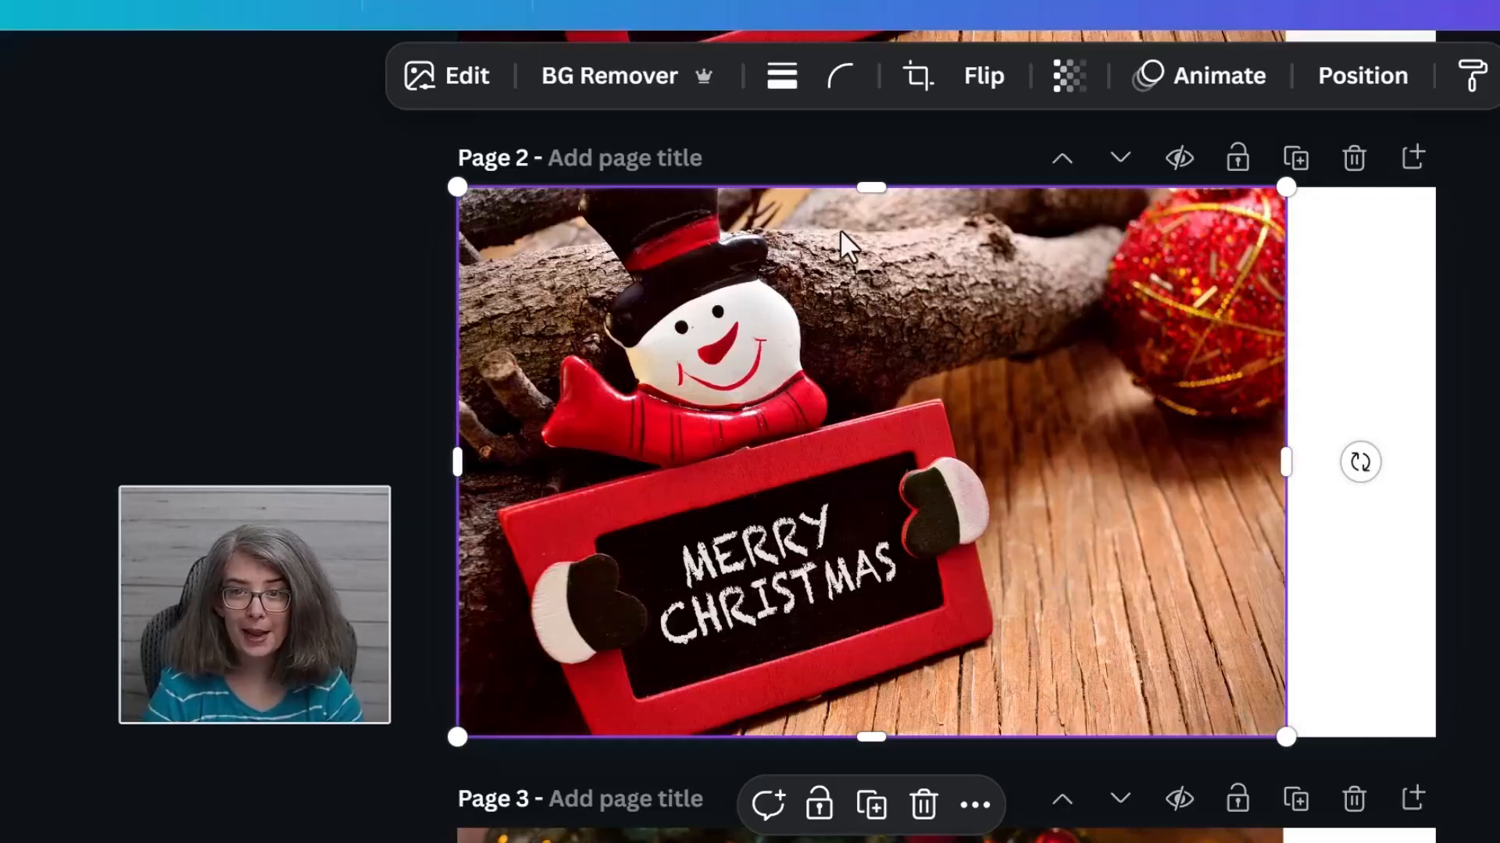
pyautogui.click(626, 85)
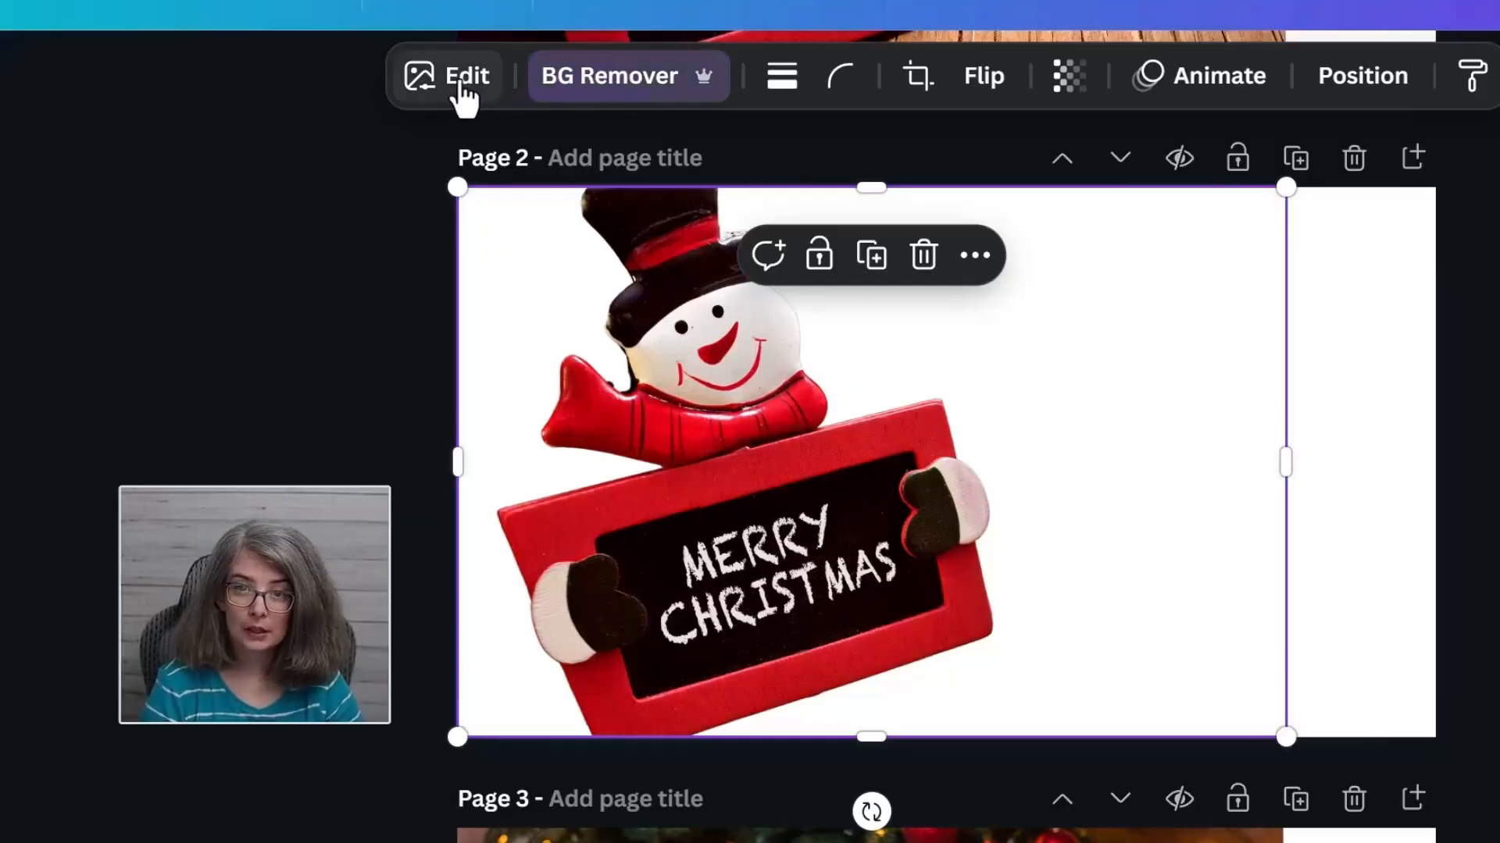
# Step: Apply the Outline shadow effect to the snowman cutout on page 2 and bring up its outline settings
pyautogui.click(467, 89)
pyautogui.scroll(-5, 195, 352)
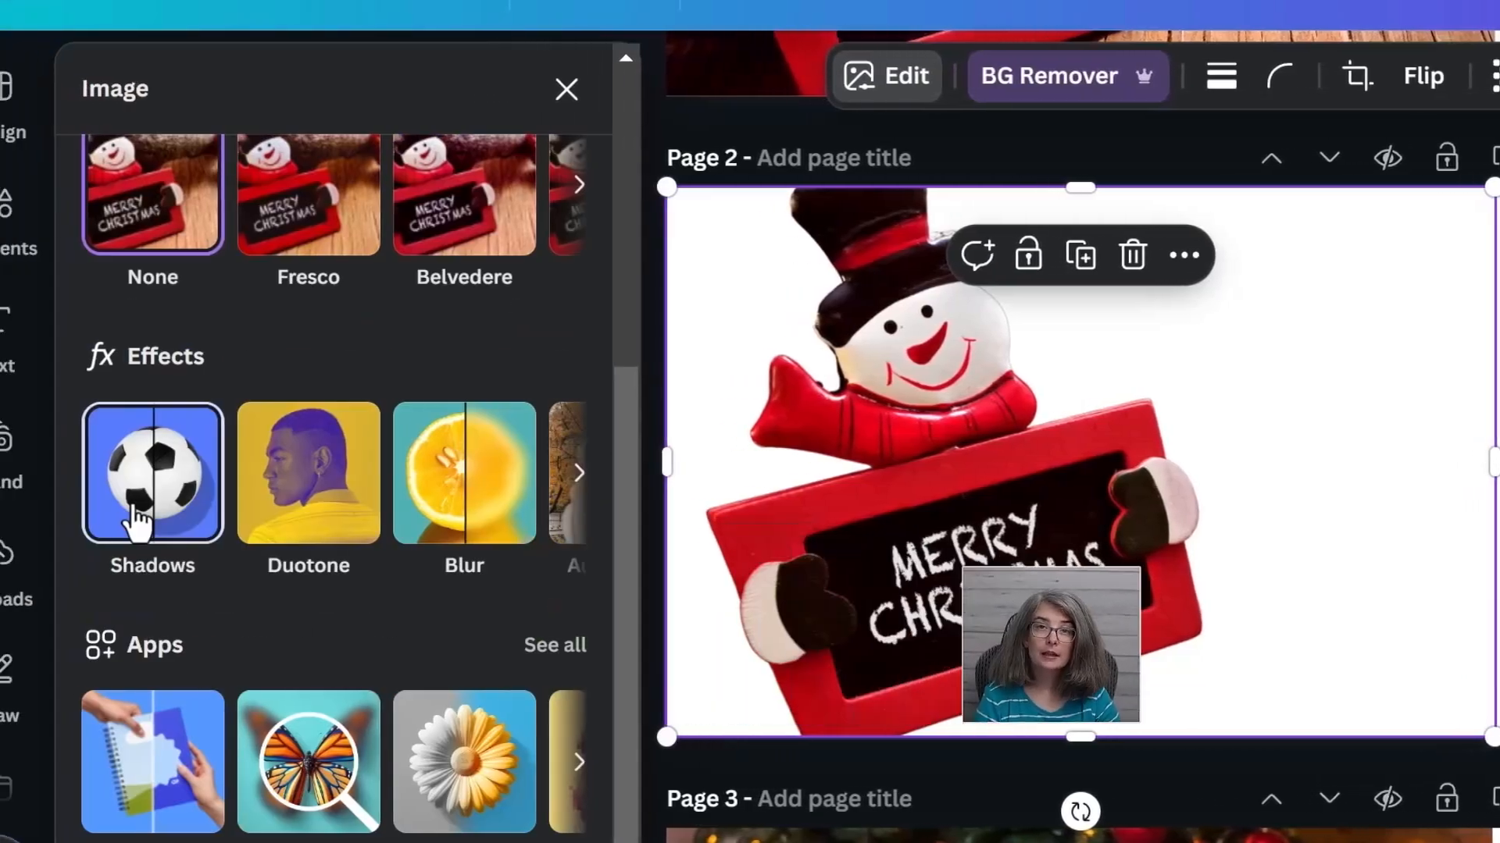
pyautogui.click(199, 522)
pyautogui.scroll(-1, 563, 372)
pyautogui.click(556, 367)
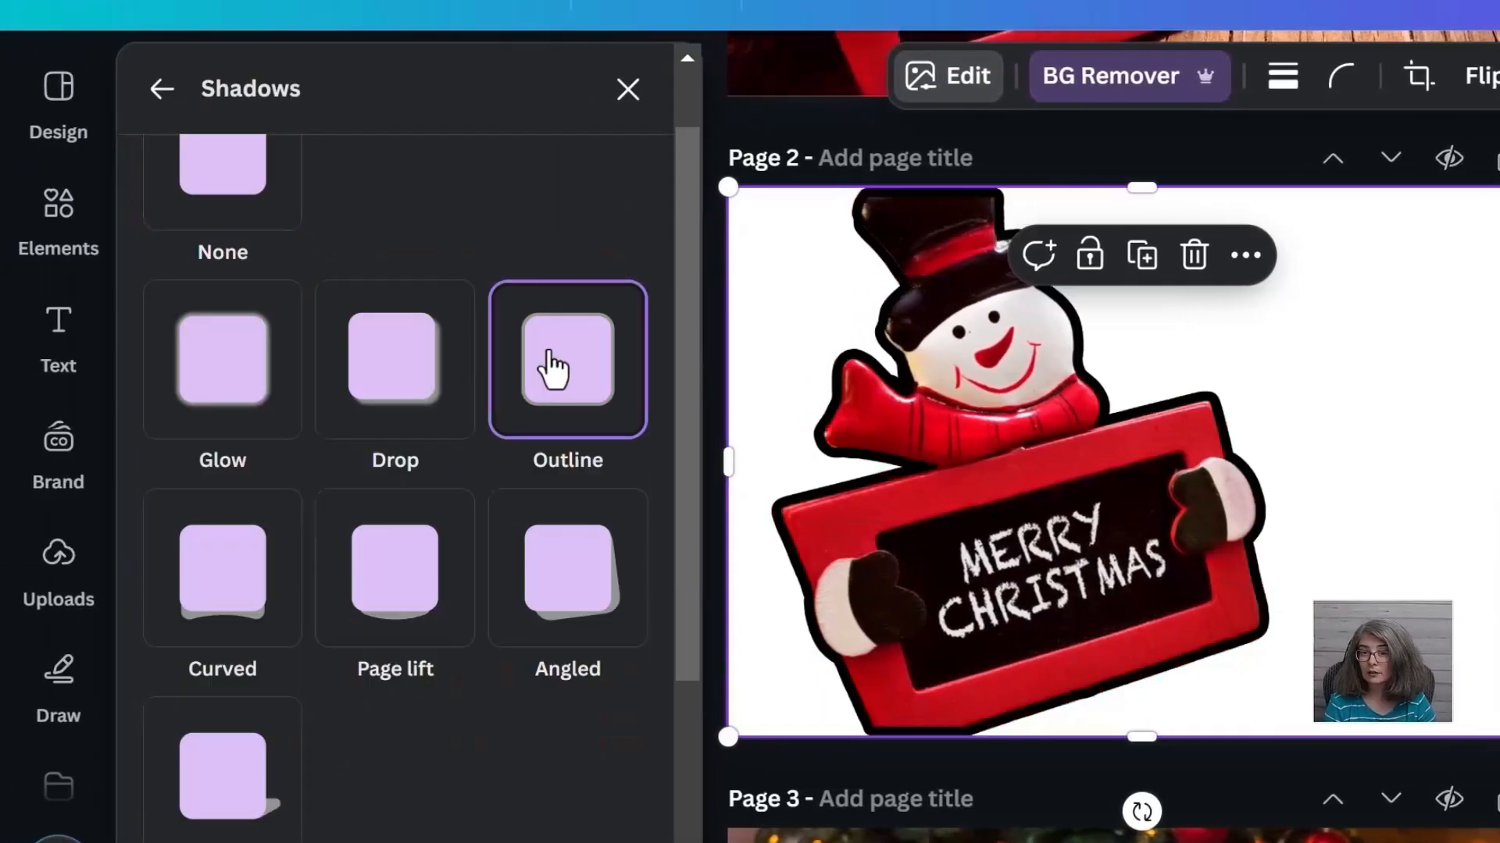
pyautogui.scroll(-4, 369, 753)
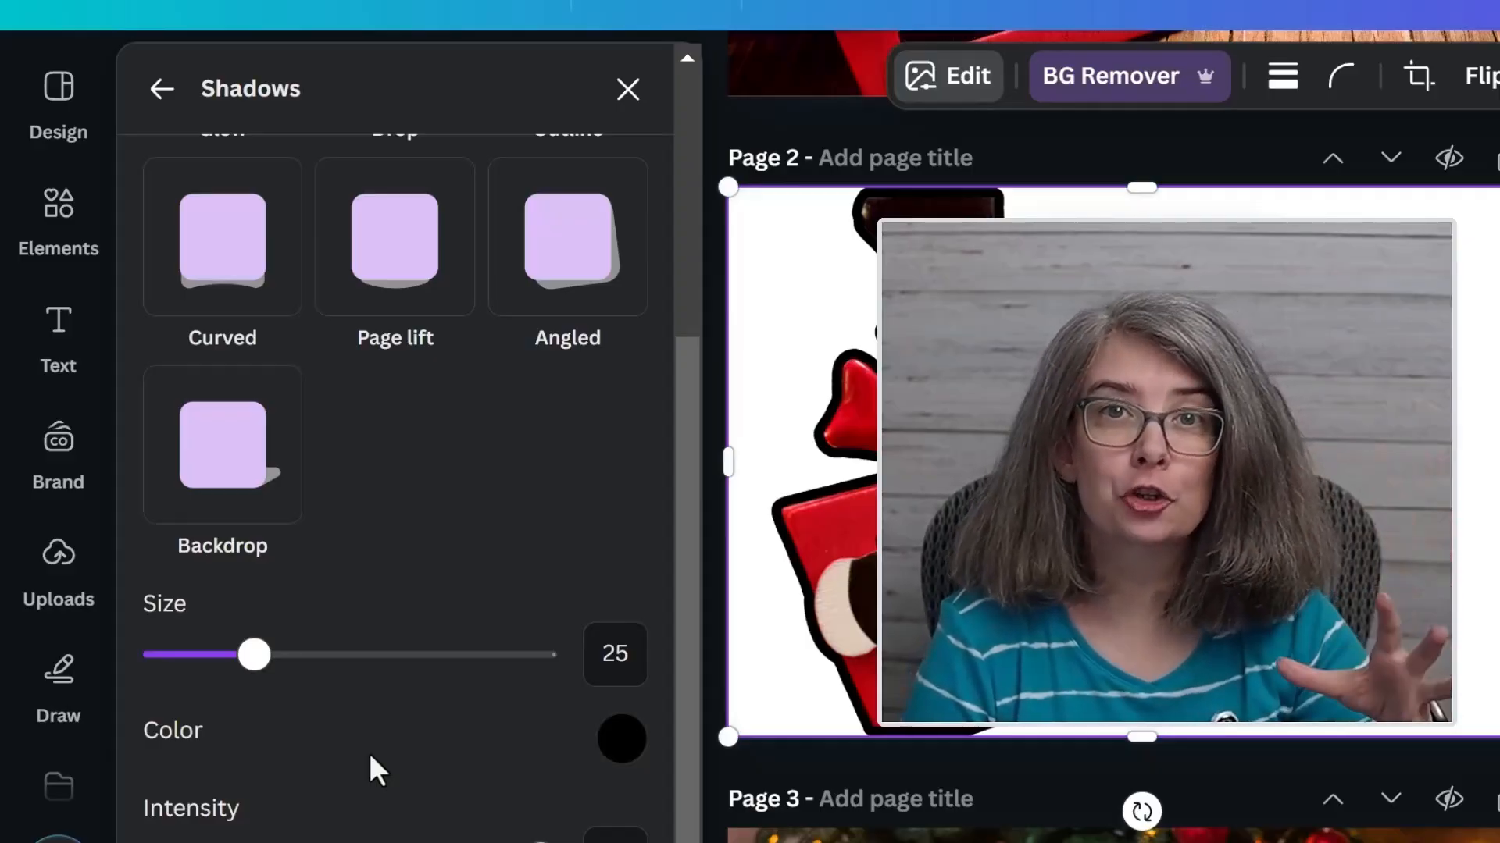
# Step: Reduce the outline size around the snowman cutout on page 2 and apply the Custom duotone effect to it
pyautogui.moveTo(249, 660)
pyautogui.mouseDown()
pyautogui.moveTo(208, 661)
pyautogui.moveTo(221, 663)
pyautogui.mouseUp()
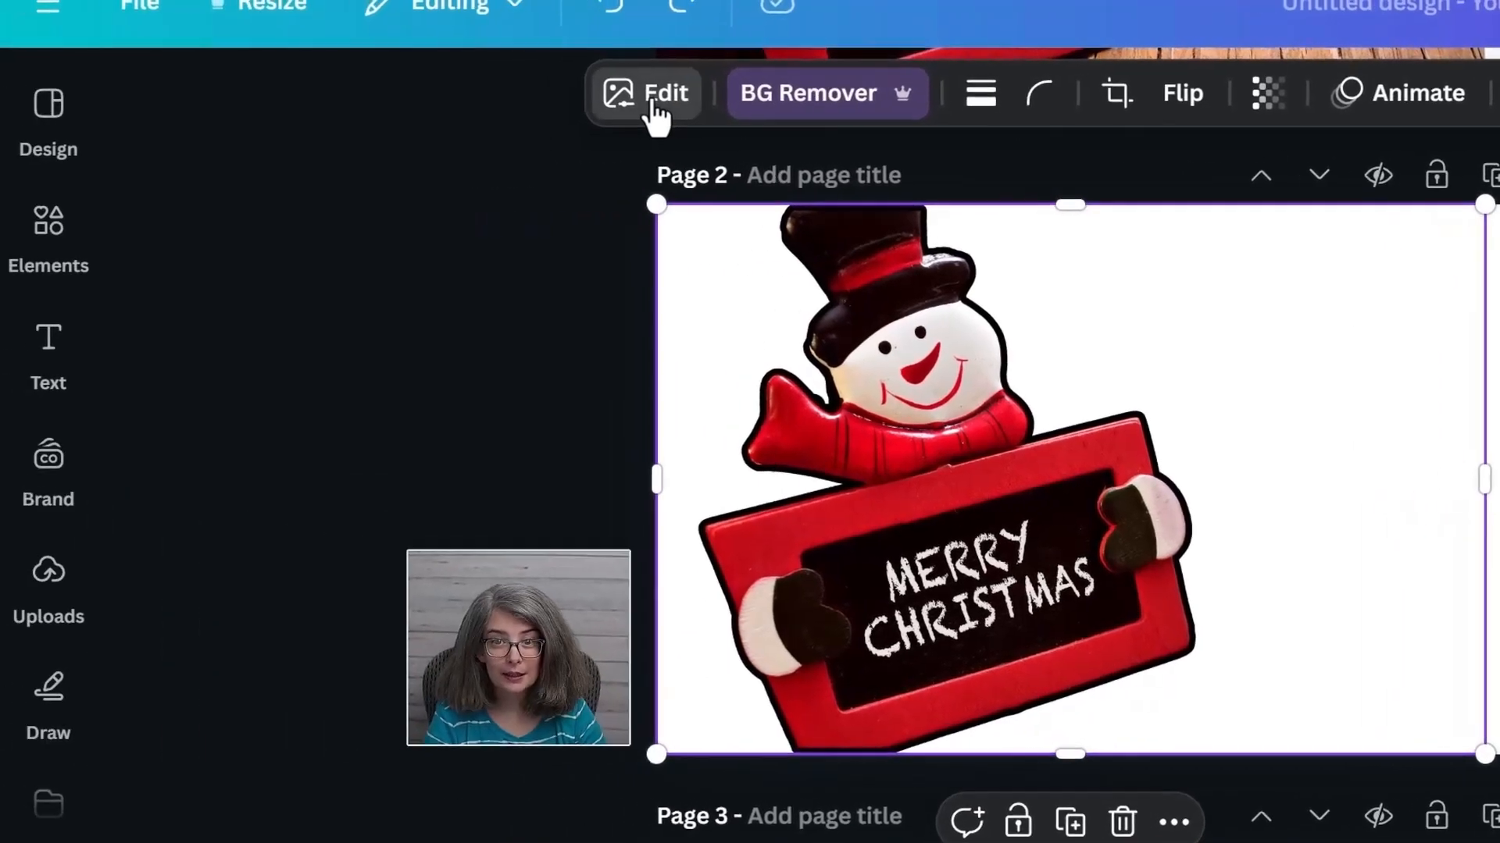
pyautogui.click(437, 86)
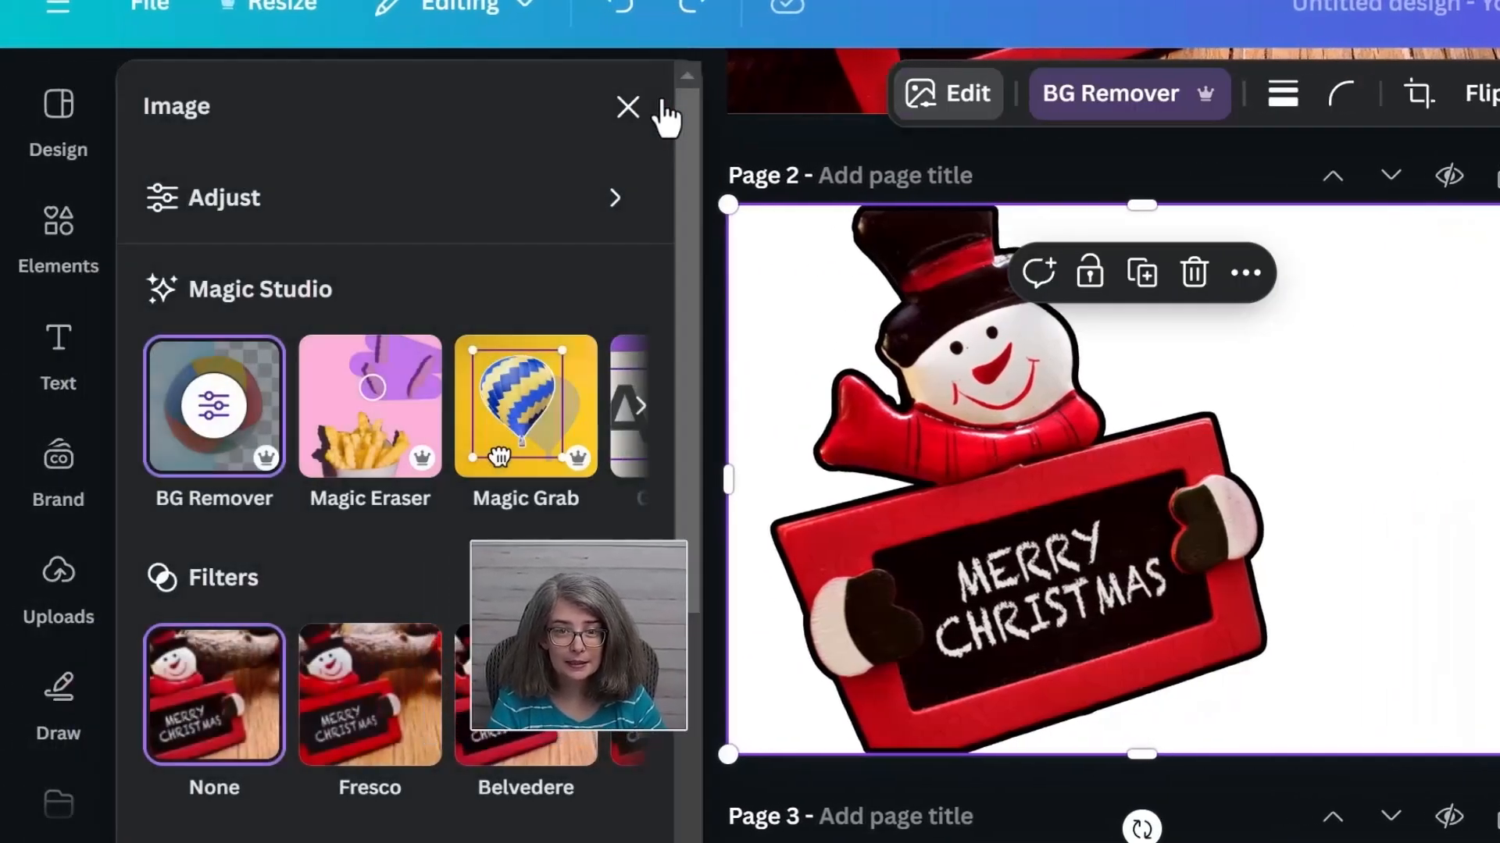
pyautogui.scroll(-6, 280, 313)
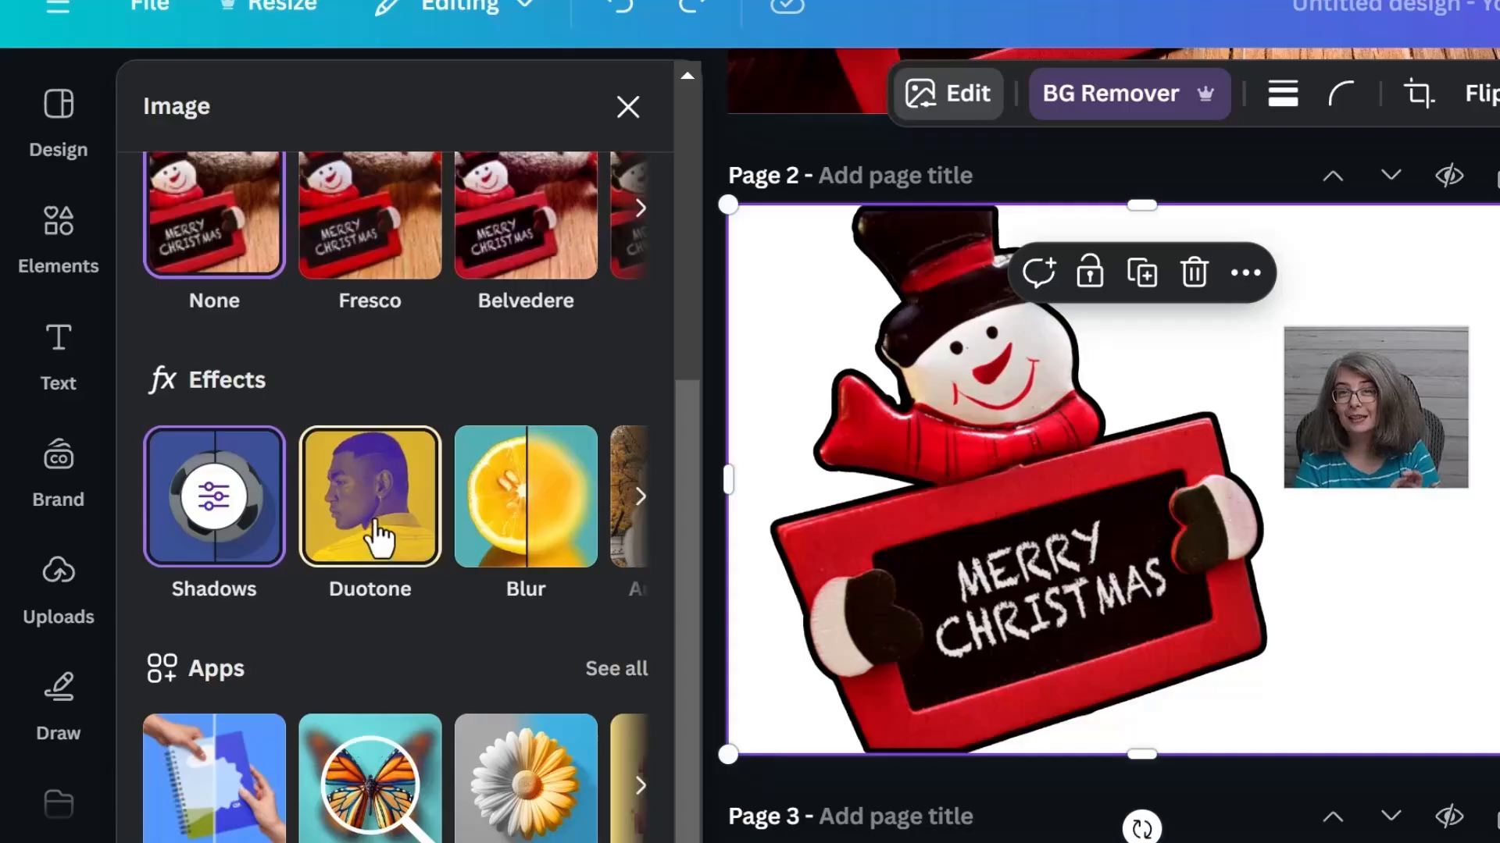
pyautogui.click(378, 539)
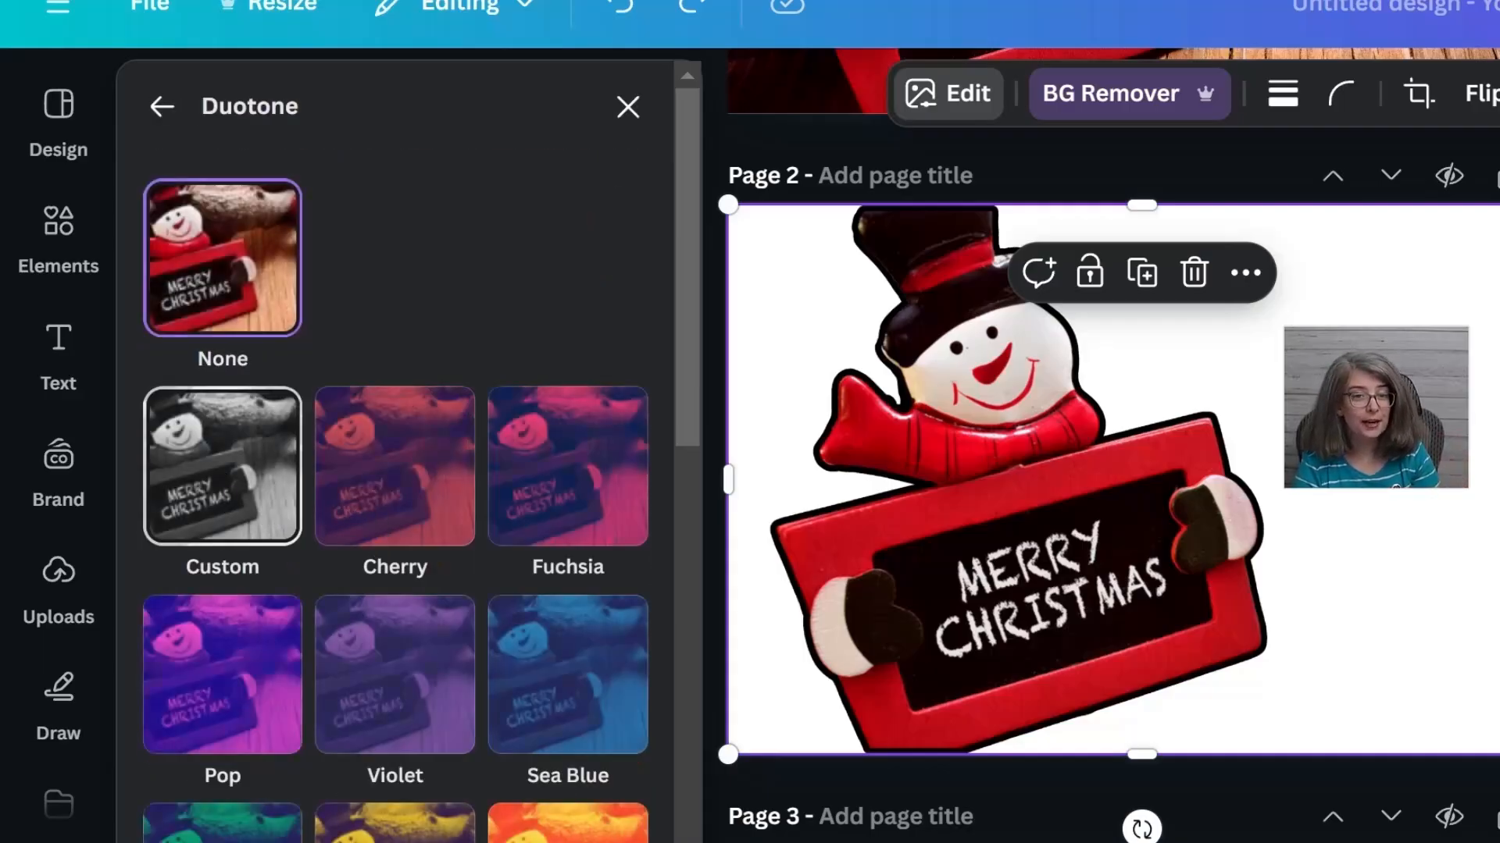
pyautogui.click(224, 502)
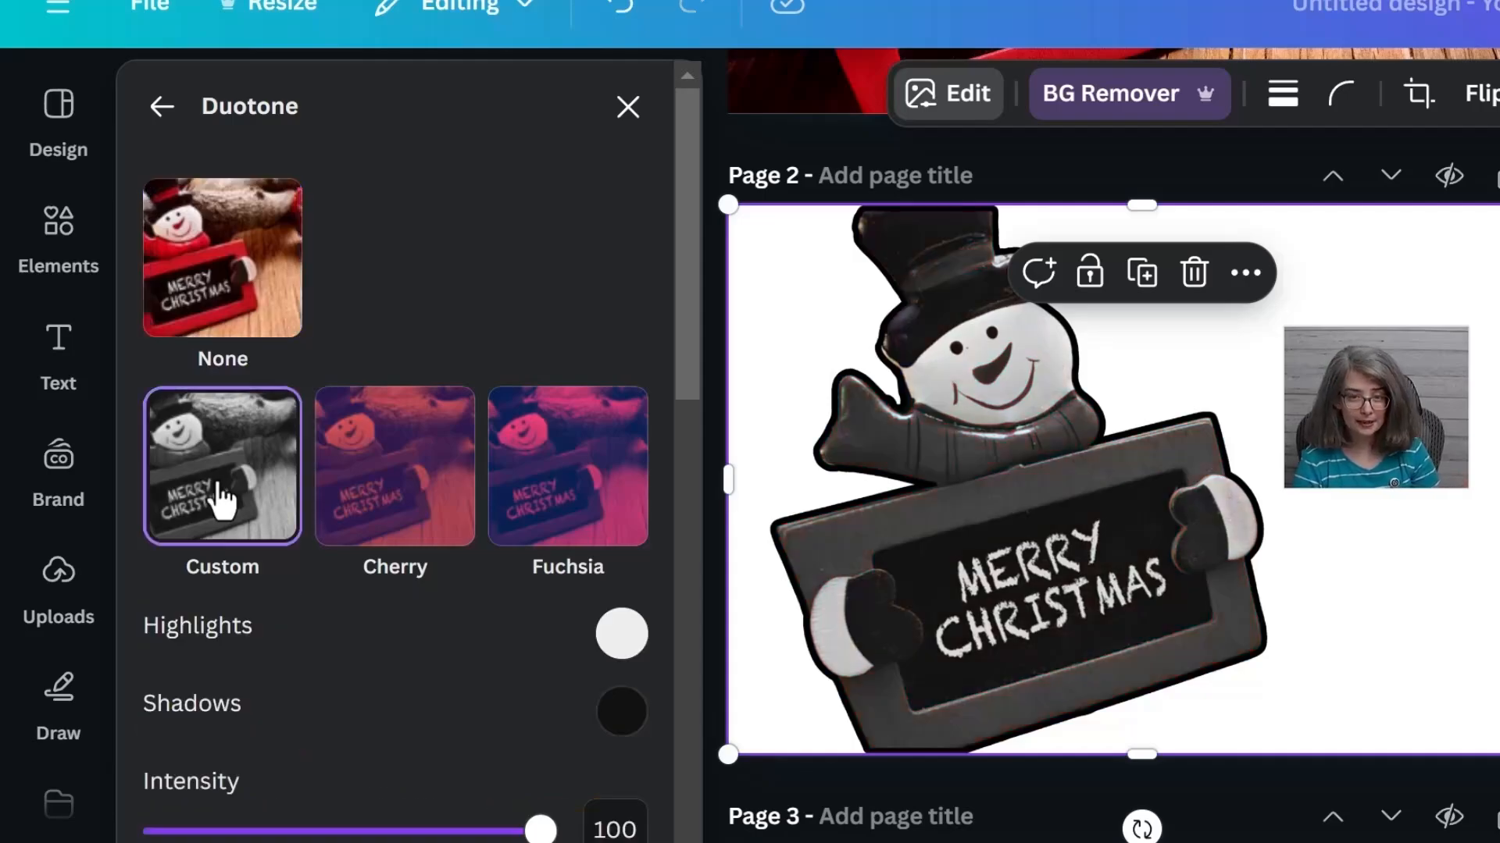
# Step: Set both the Highlights and Shadows colours of the snowman's custom duotone to white (#FFFFFF)
pyautogui.scroll(-4, 406, 687)
pyautogui.scroll(2, 477, 445)
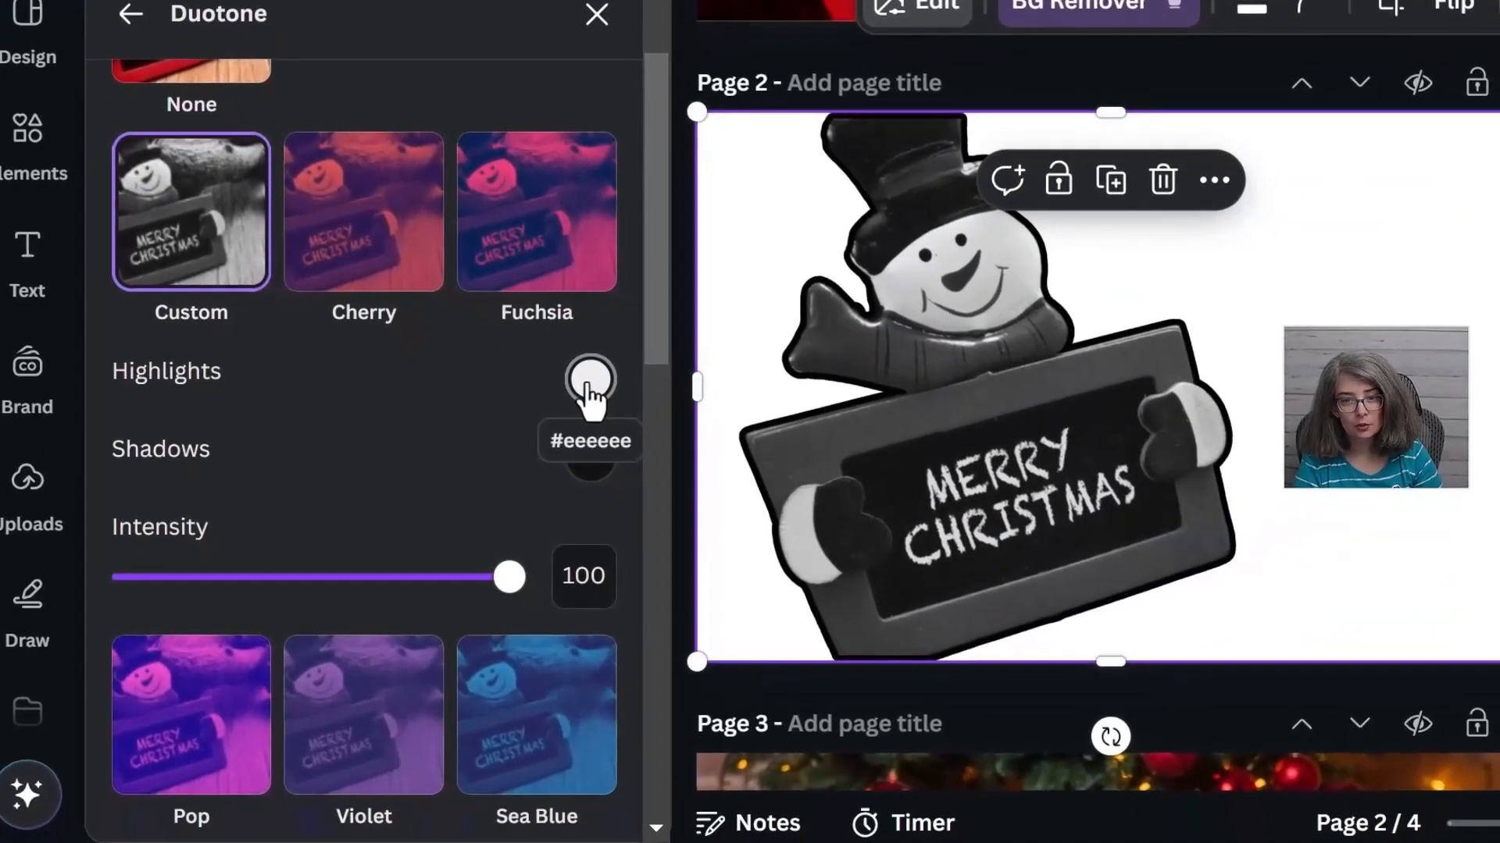
pyautogui.click(594, 402)
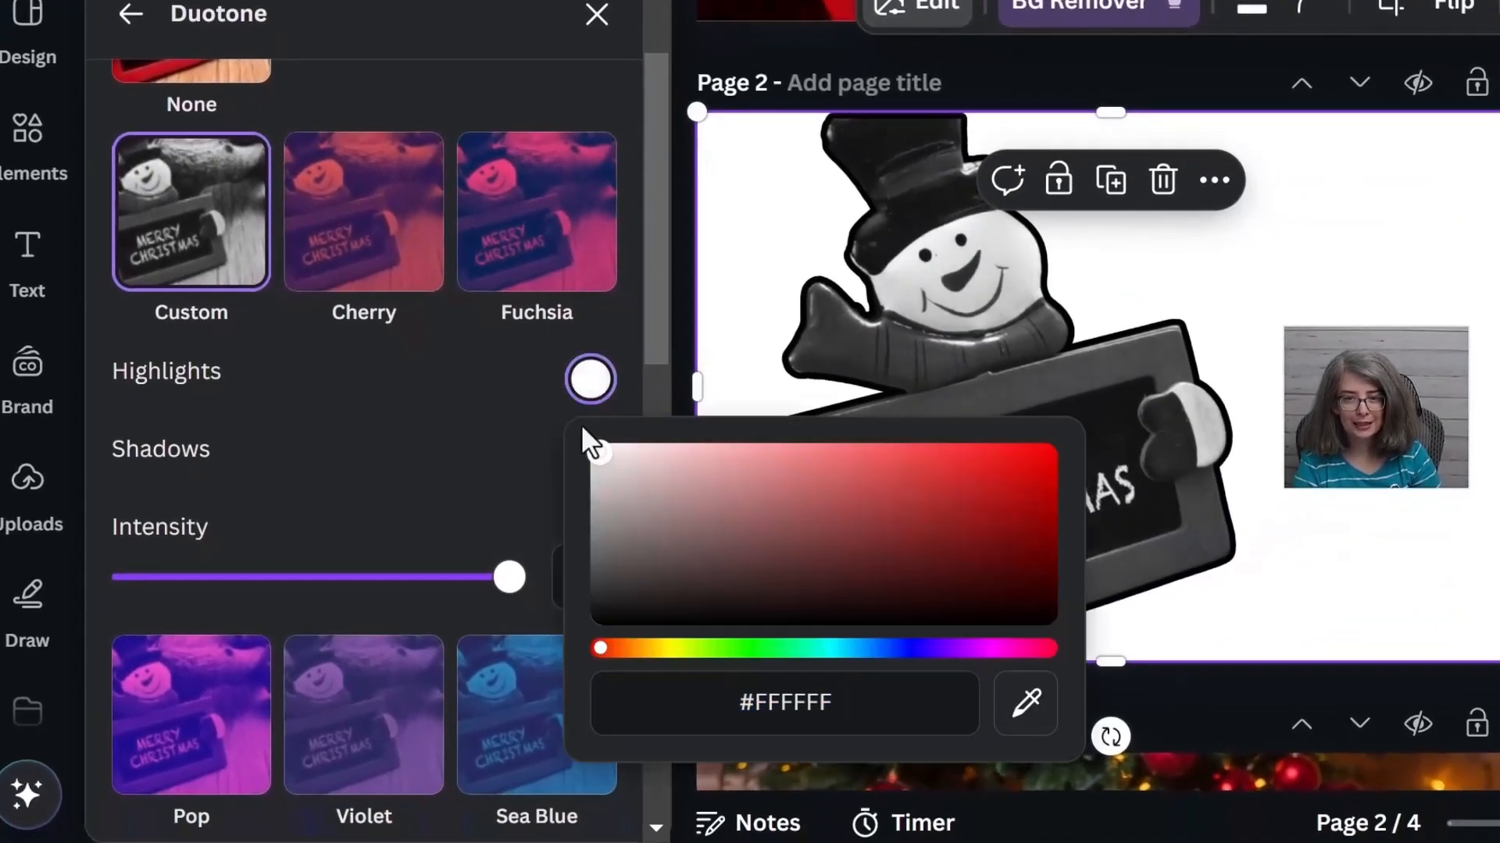
pyautogui.click(418, 403)
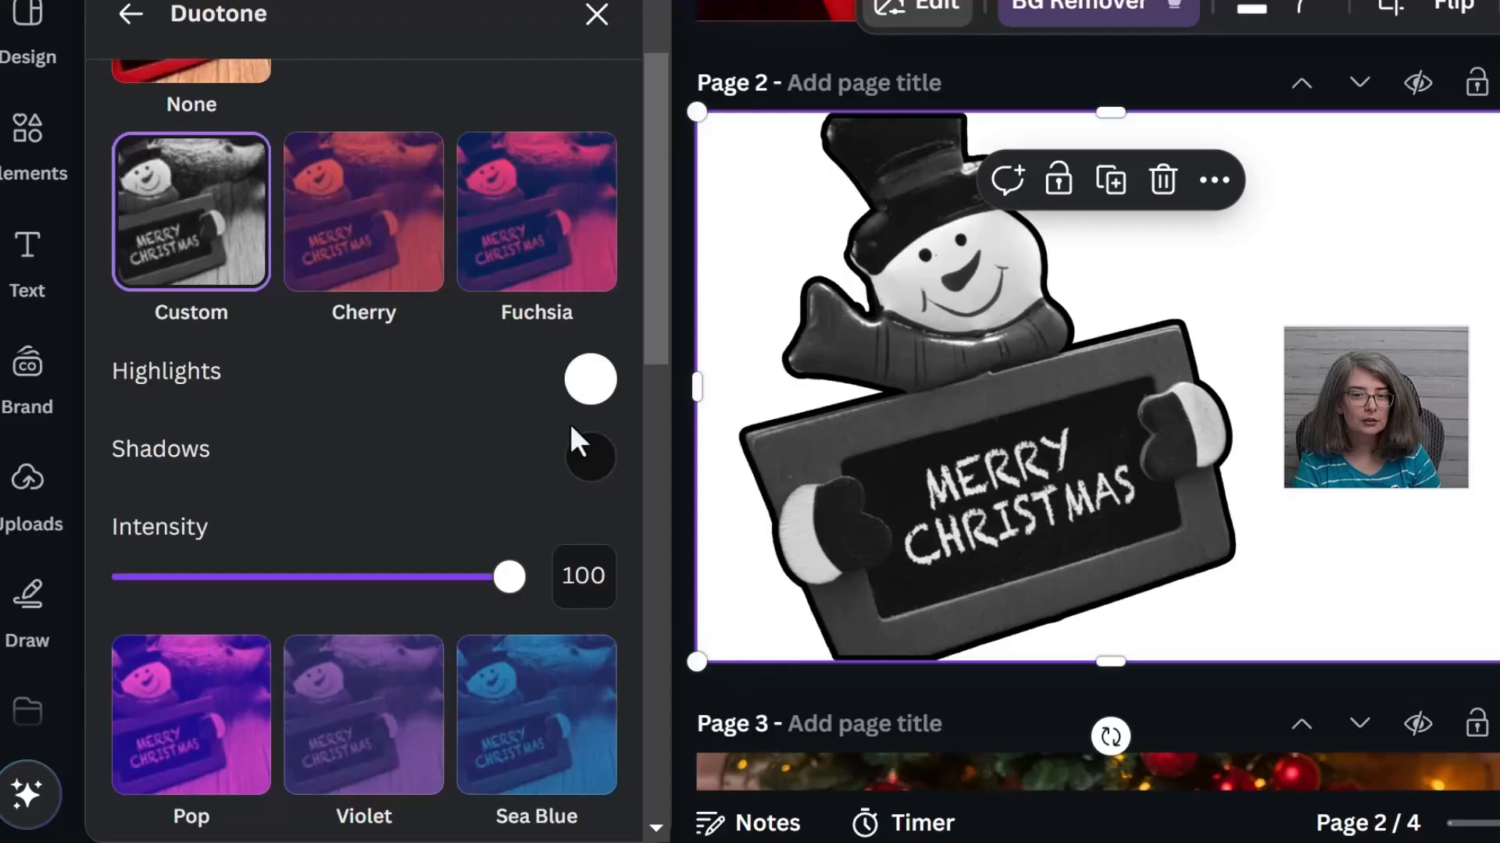
pyautogui.click(591, 460)
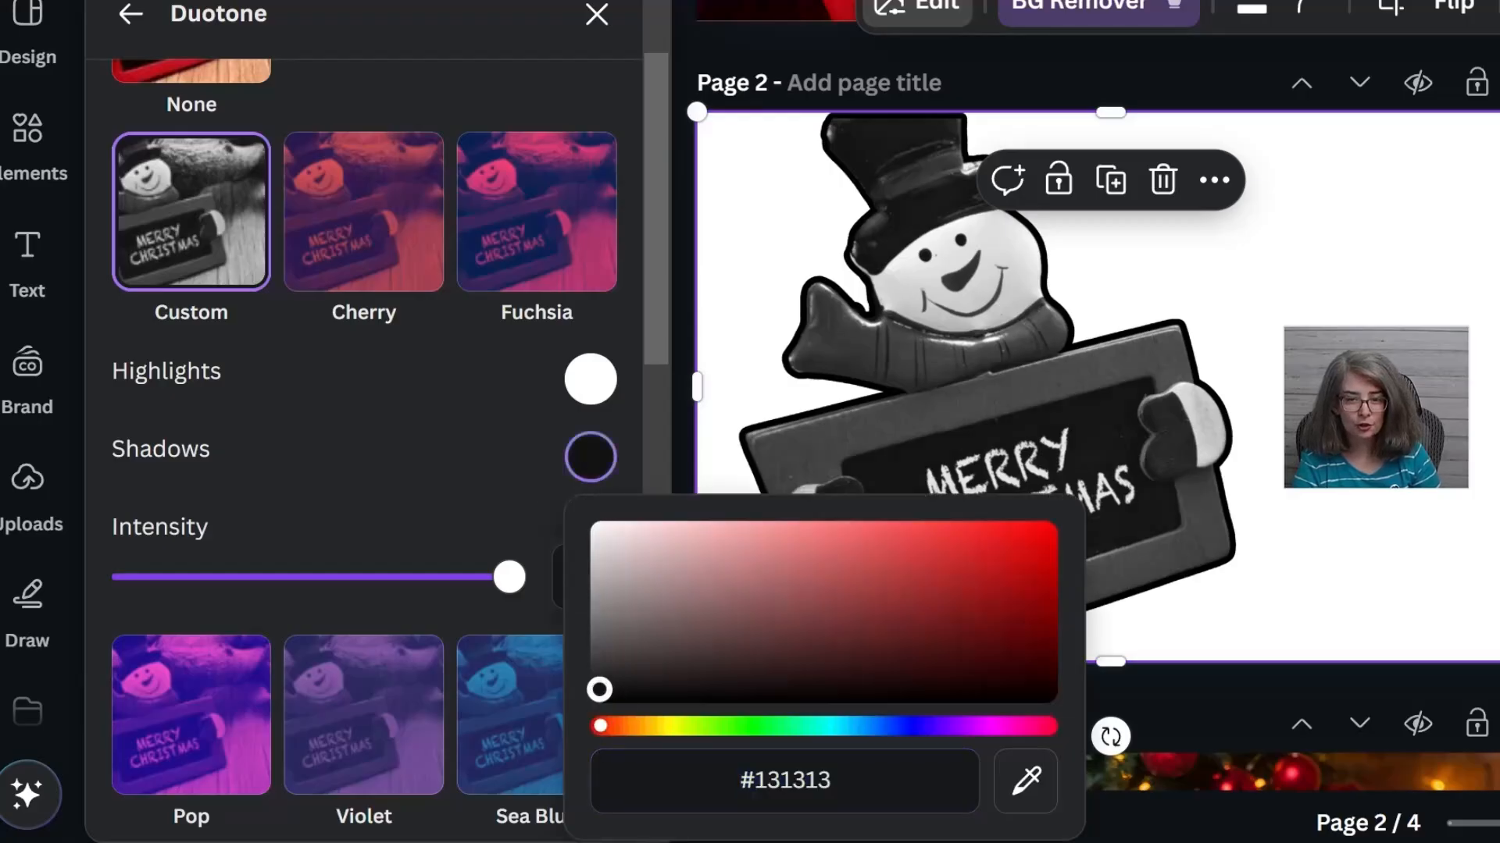
pyautogui.moveTo(599, 689); pyautogui.dragTo(568, 490)
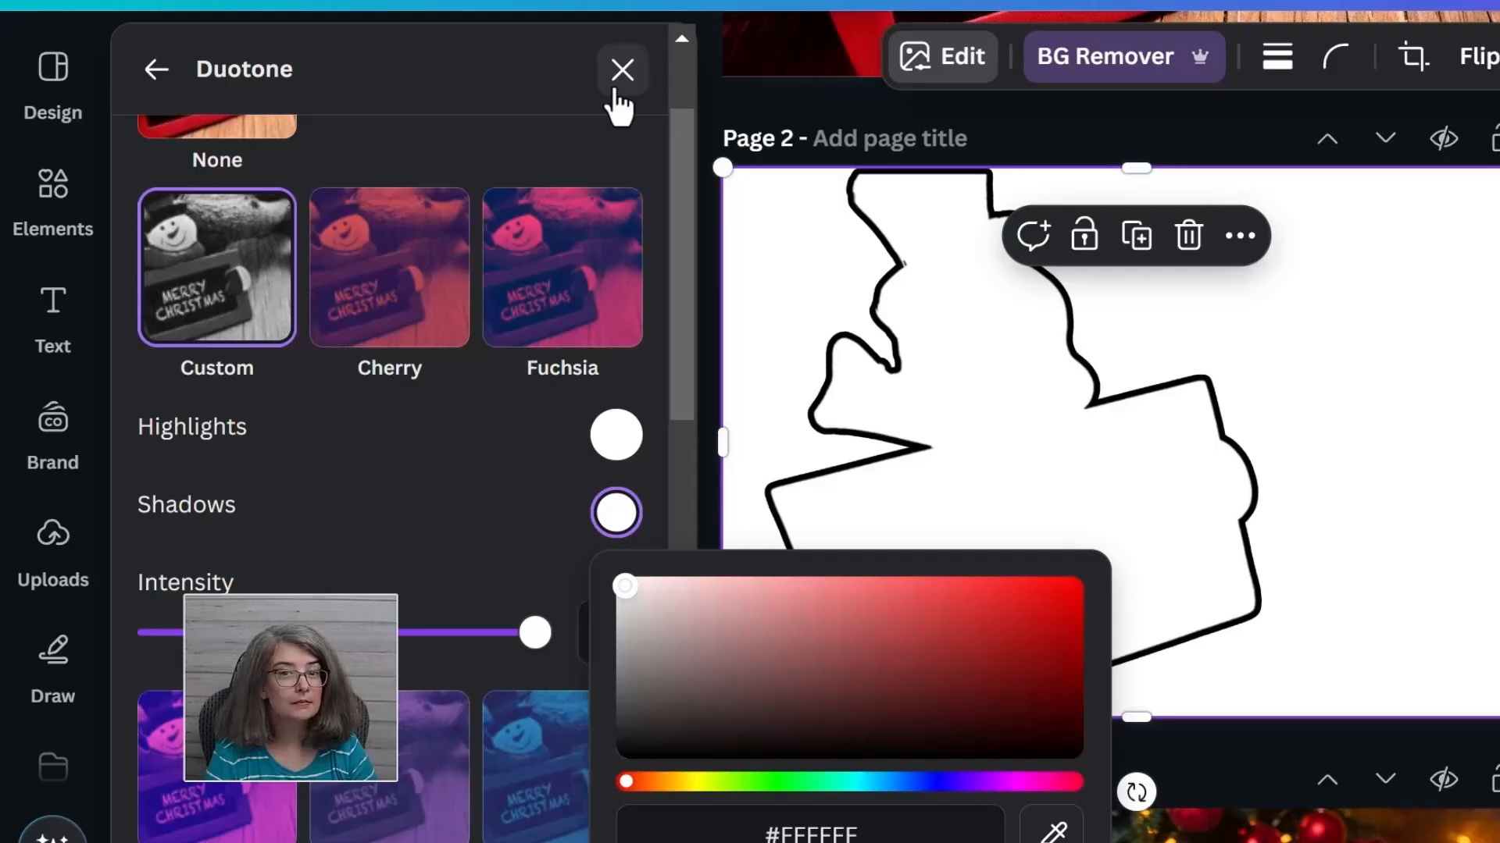
pyautogui.click(617, 88)
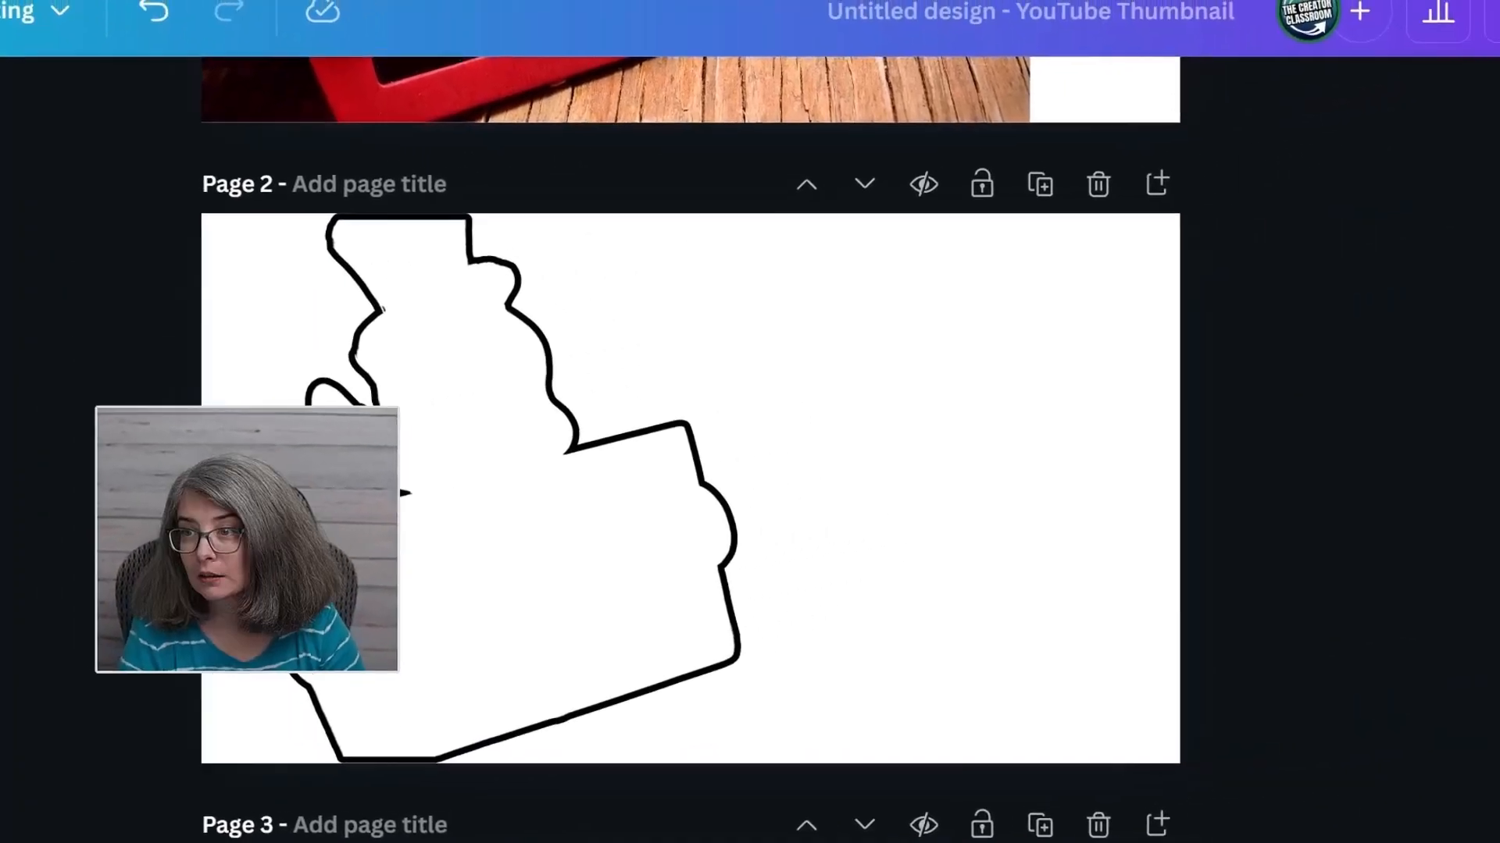
# Step: Download only page 2, the snowman outline, as a PNG at 1,280 × 720 px
pyautogui.click(1412, 69)
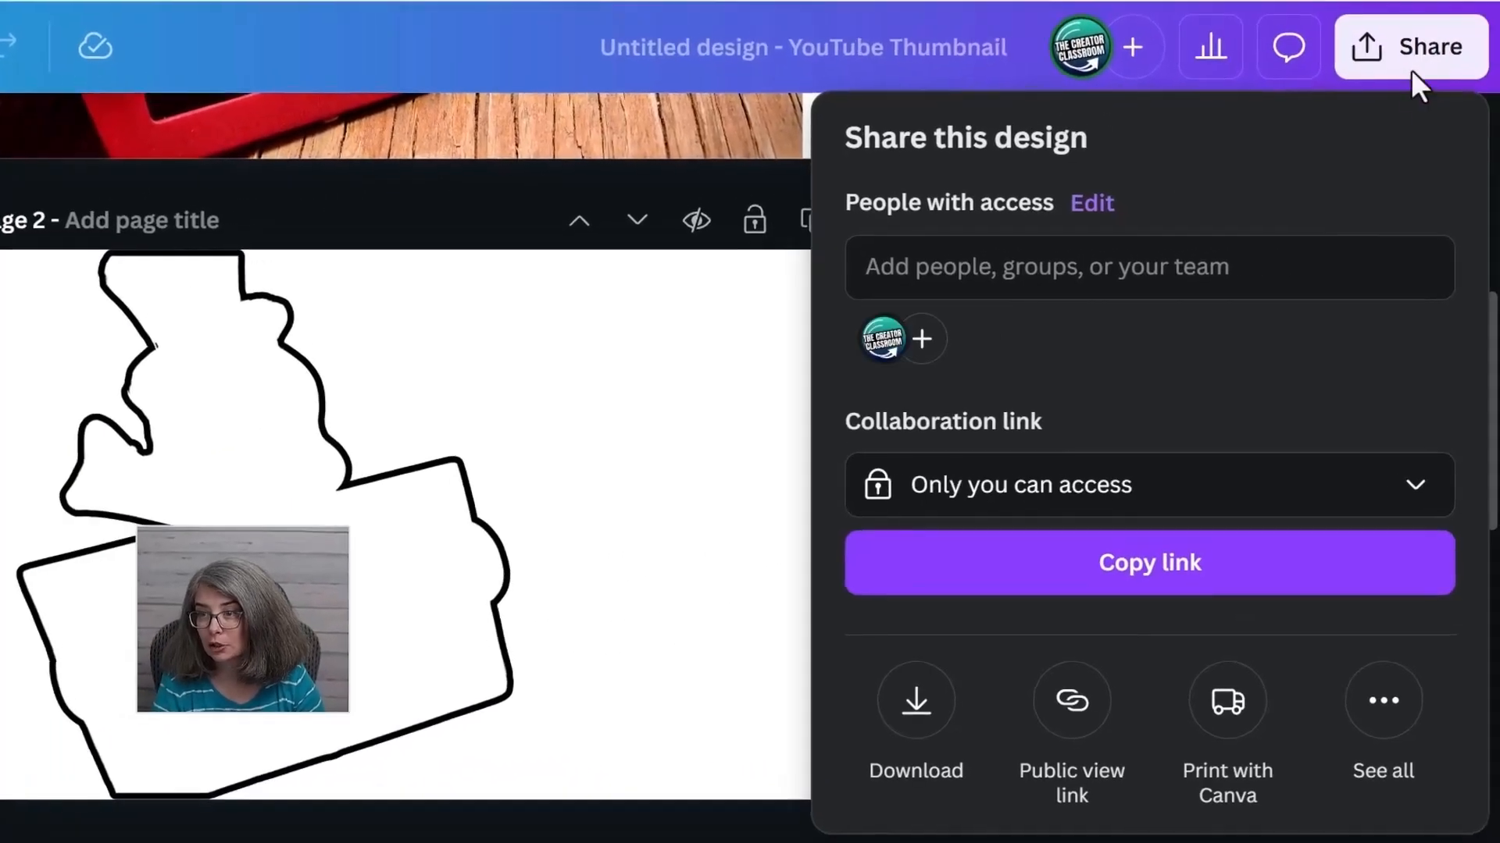
pyautogui.click(906, 719)
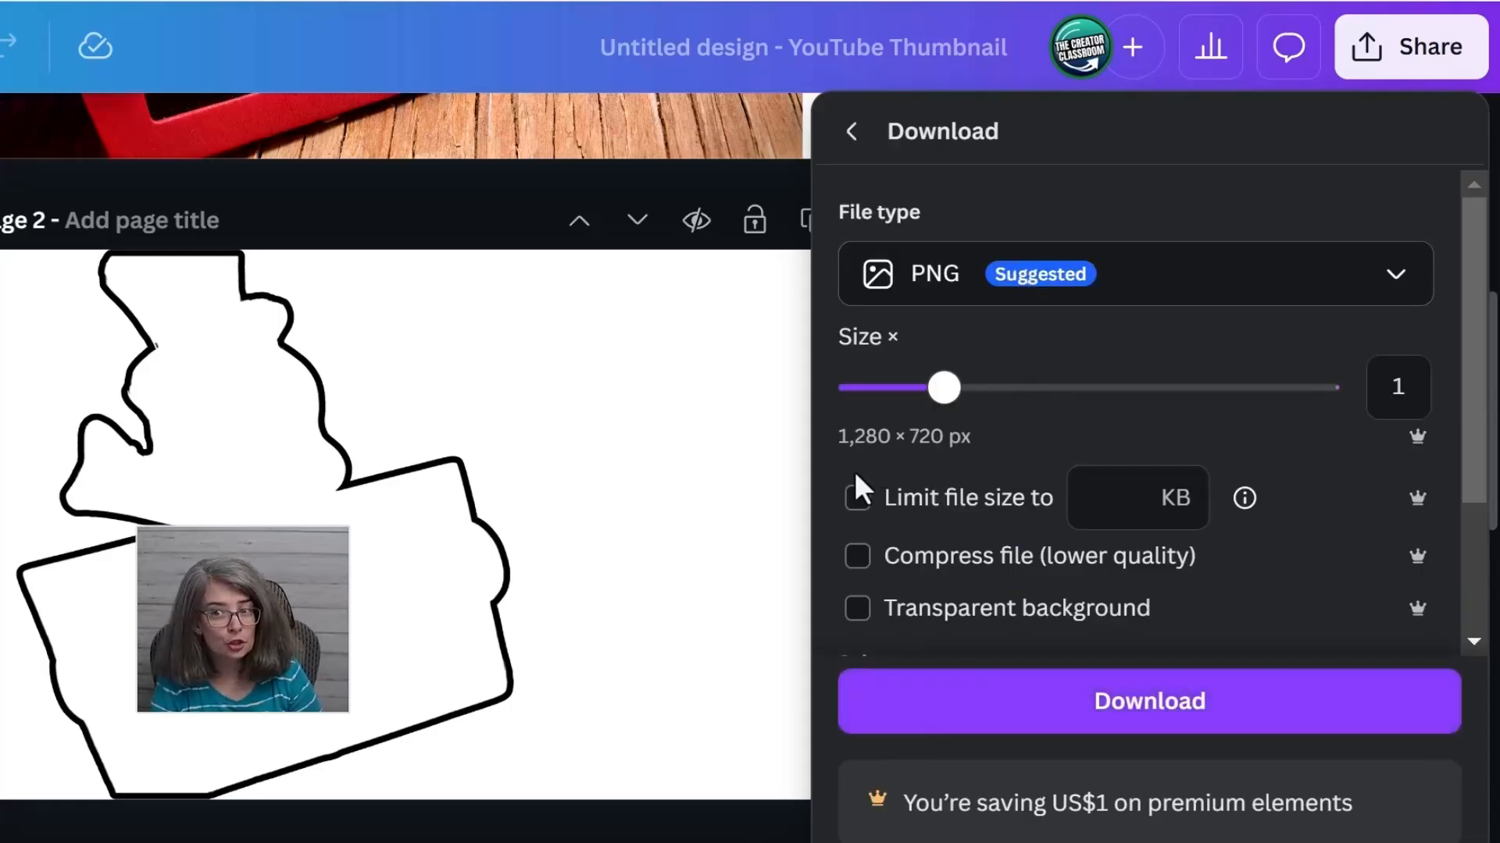
pyautogui.click(937, 556)
pyautogui.scroll(-3, 960, 585)
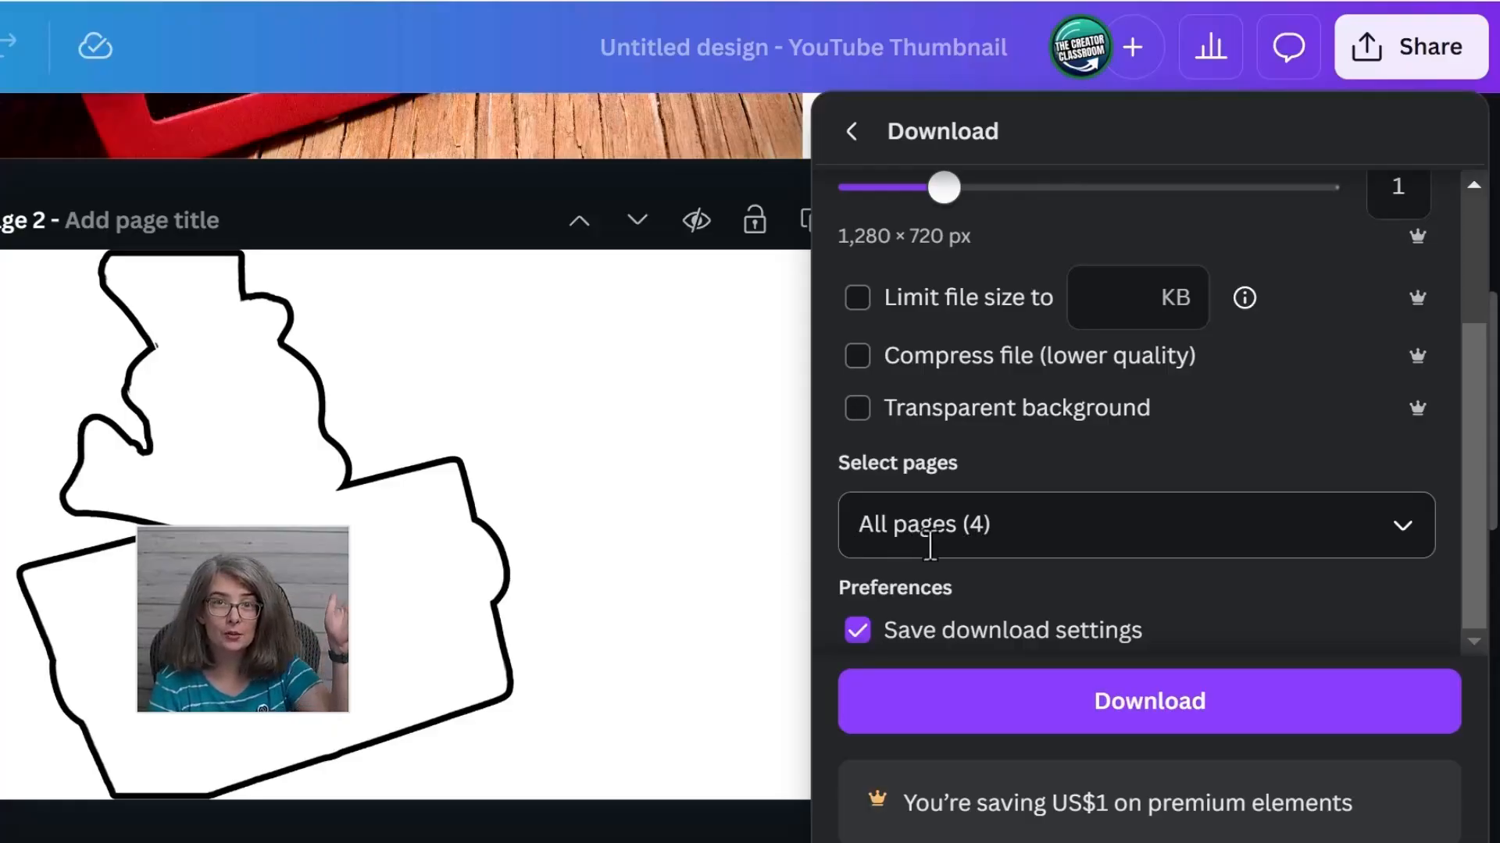
pyautogui.click(975, 538)
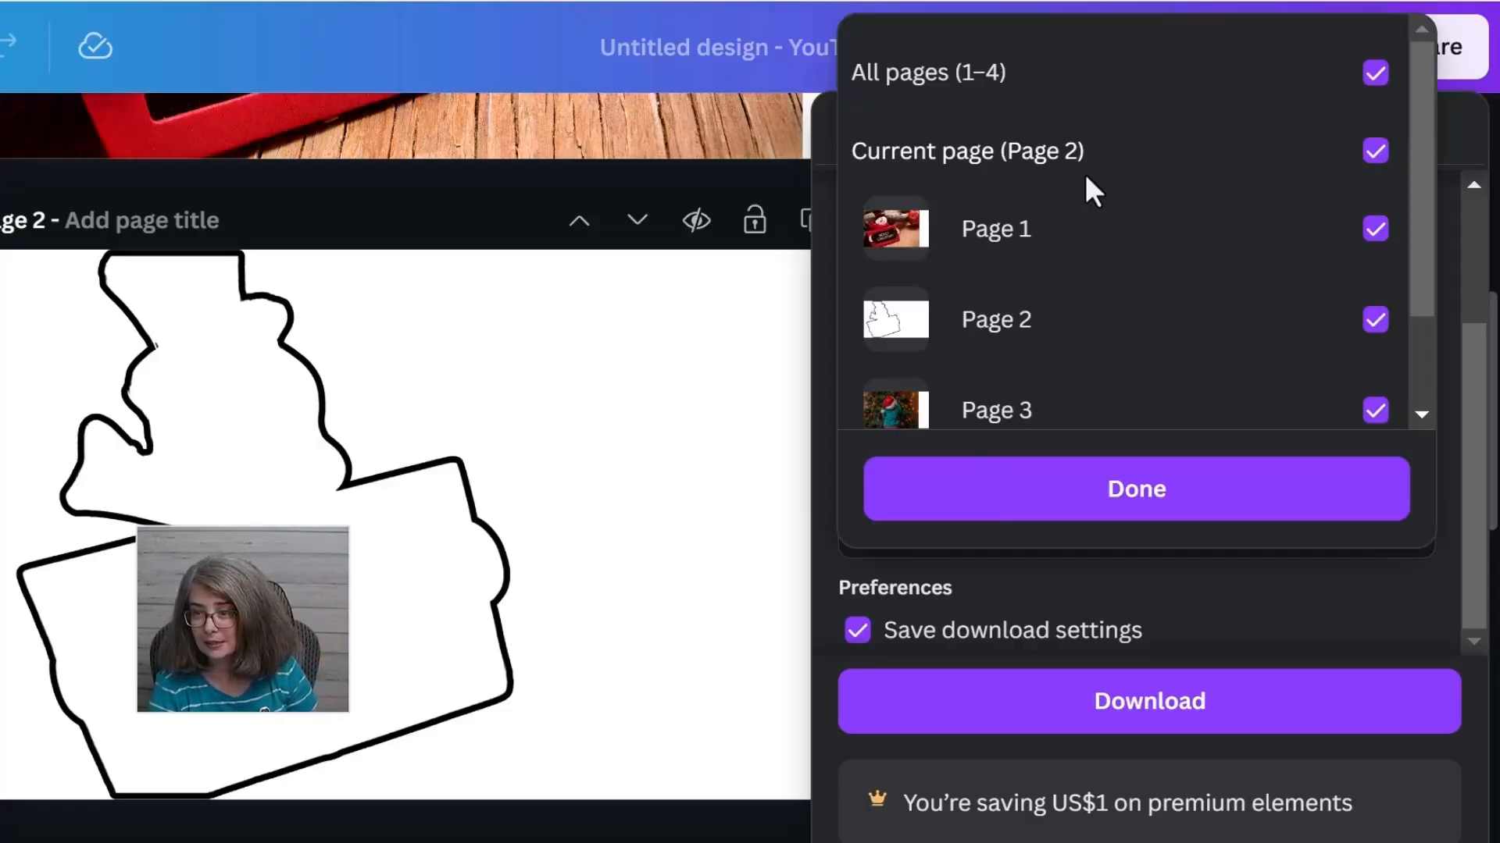
pyautogui.click(1108, 73)
pyautogui.click(1101, 154)
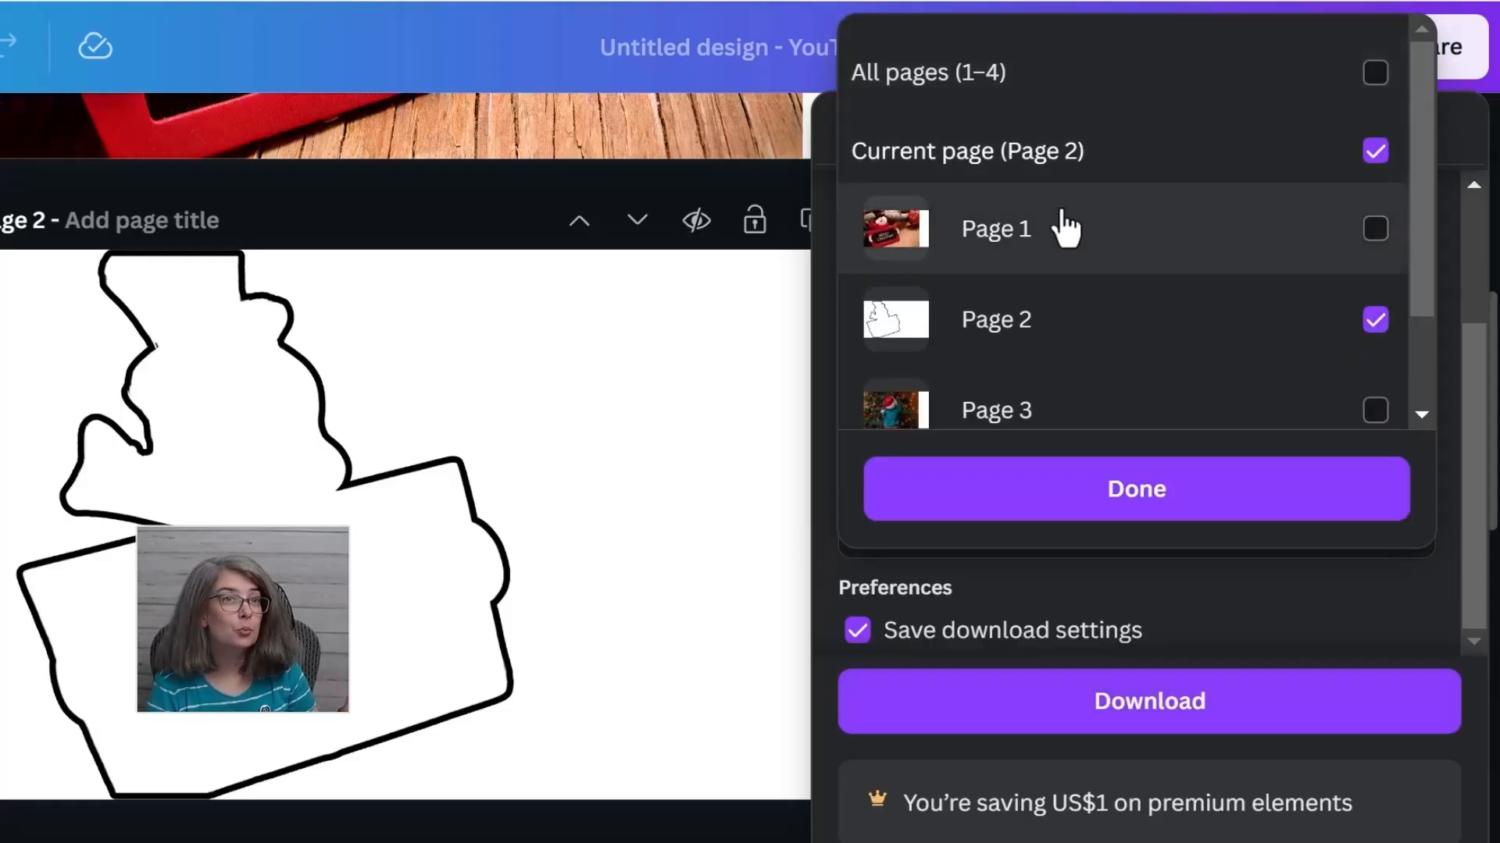
pyautogui.click(1134, 504)
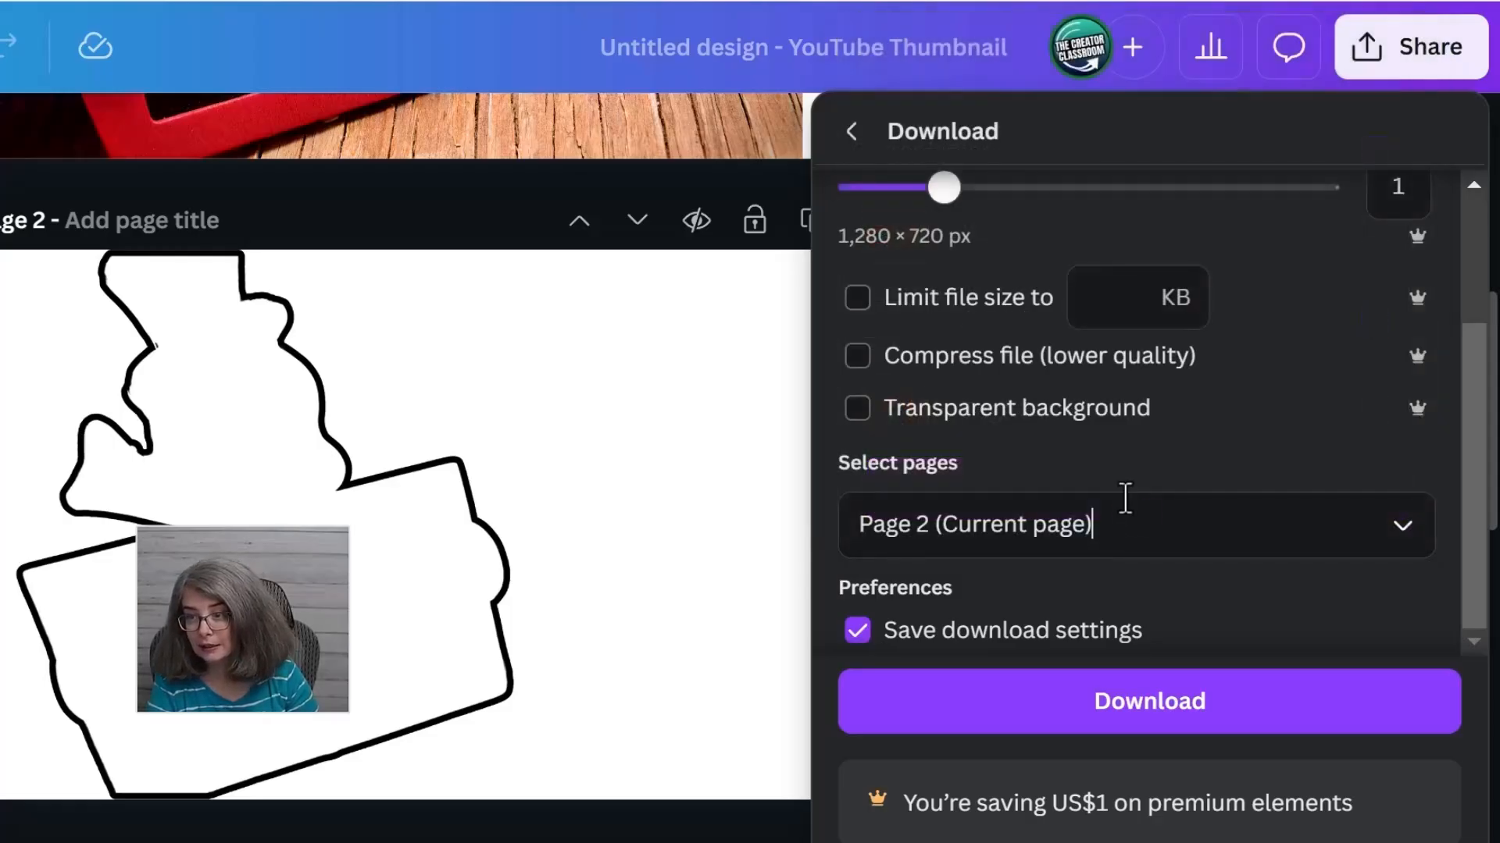
pyautogui.click(1196, 706)
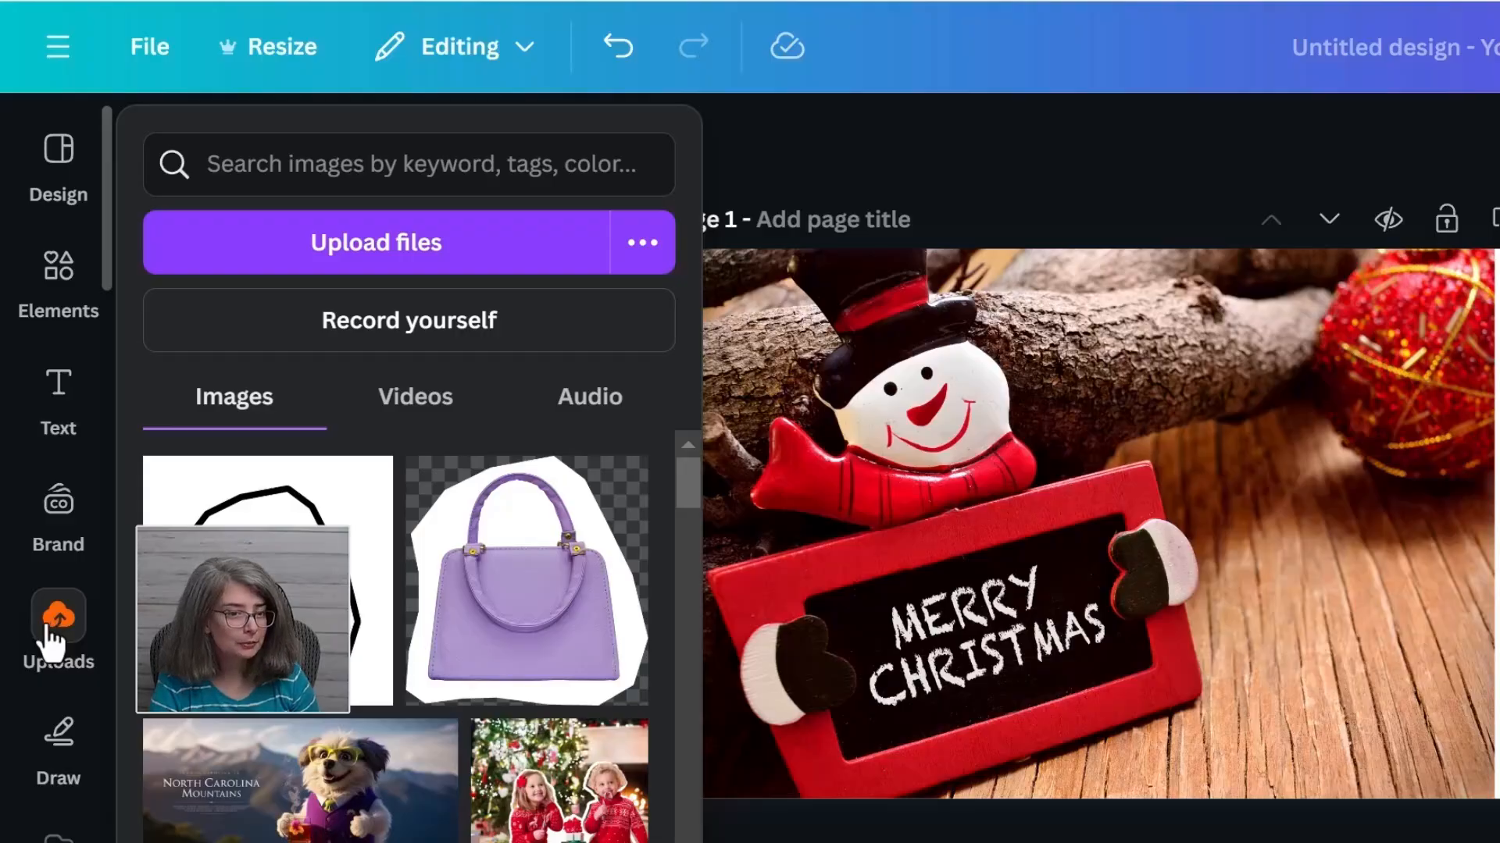
# Step: Upload the downloaded snowman outline PNG and add it to page 1
pyautogui.click(362, 251)
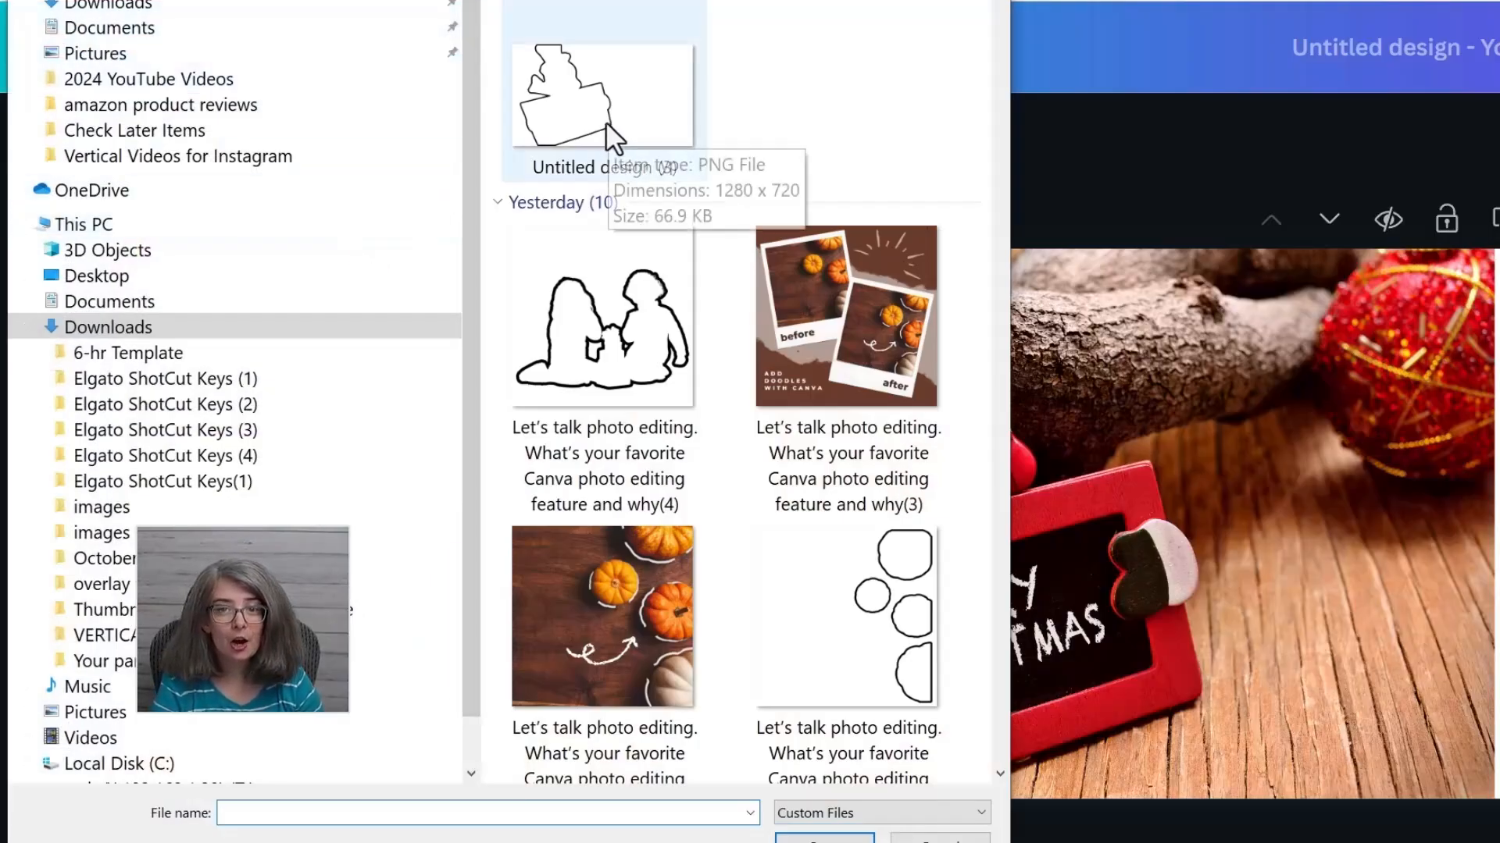
pyautogui.doubleClick(606, 121)
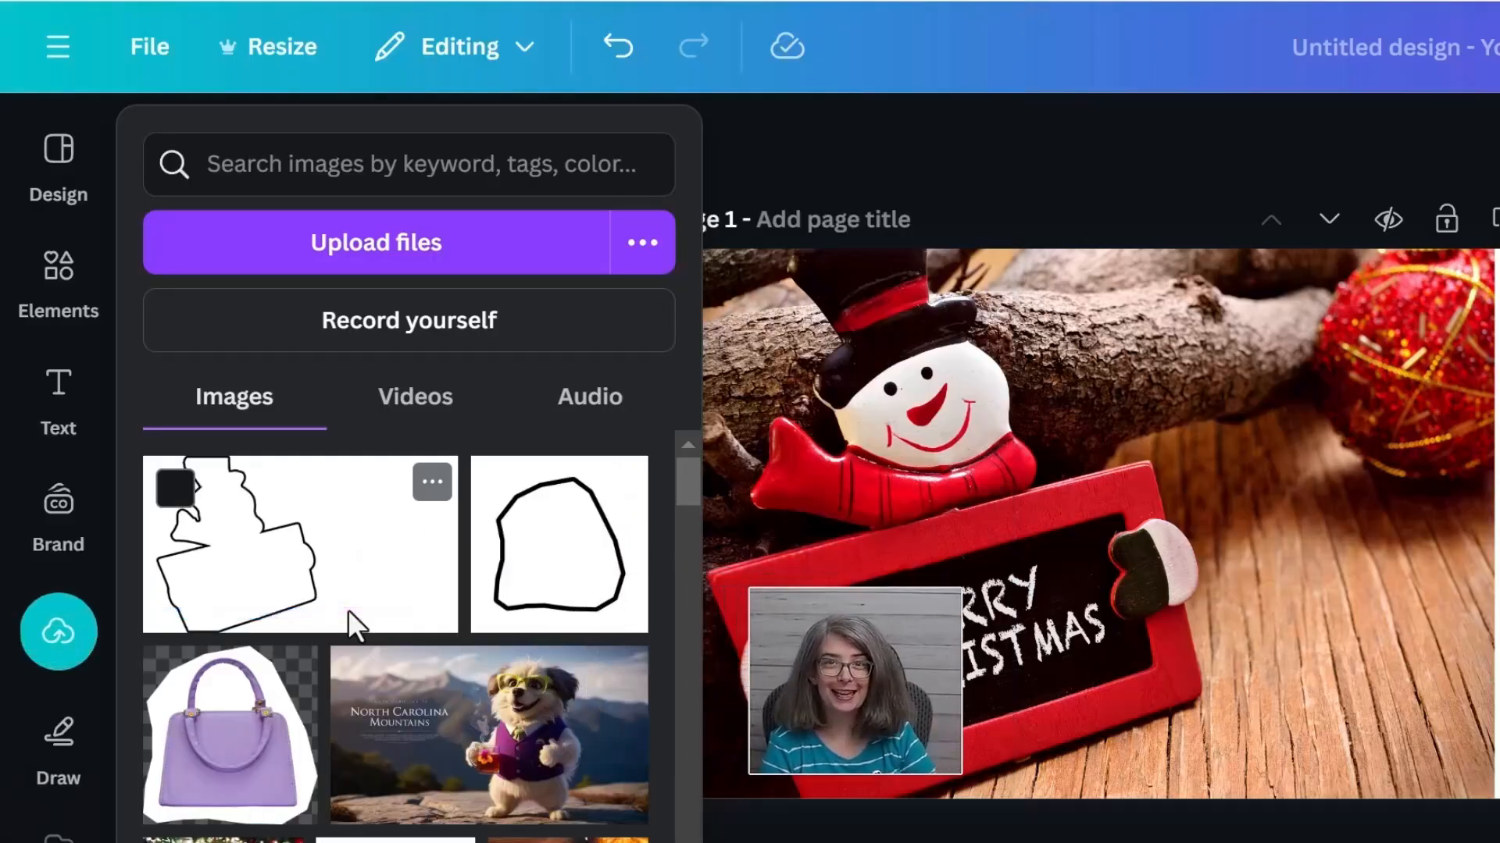
pyautogui.click(310, 593)
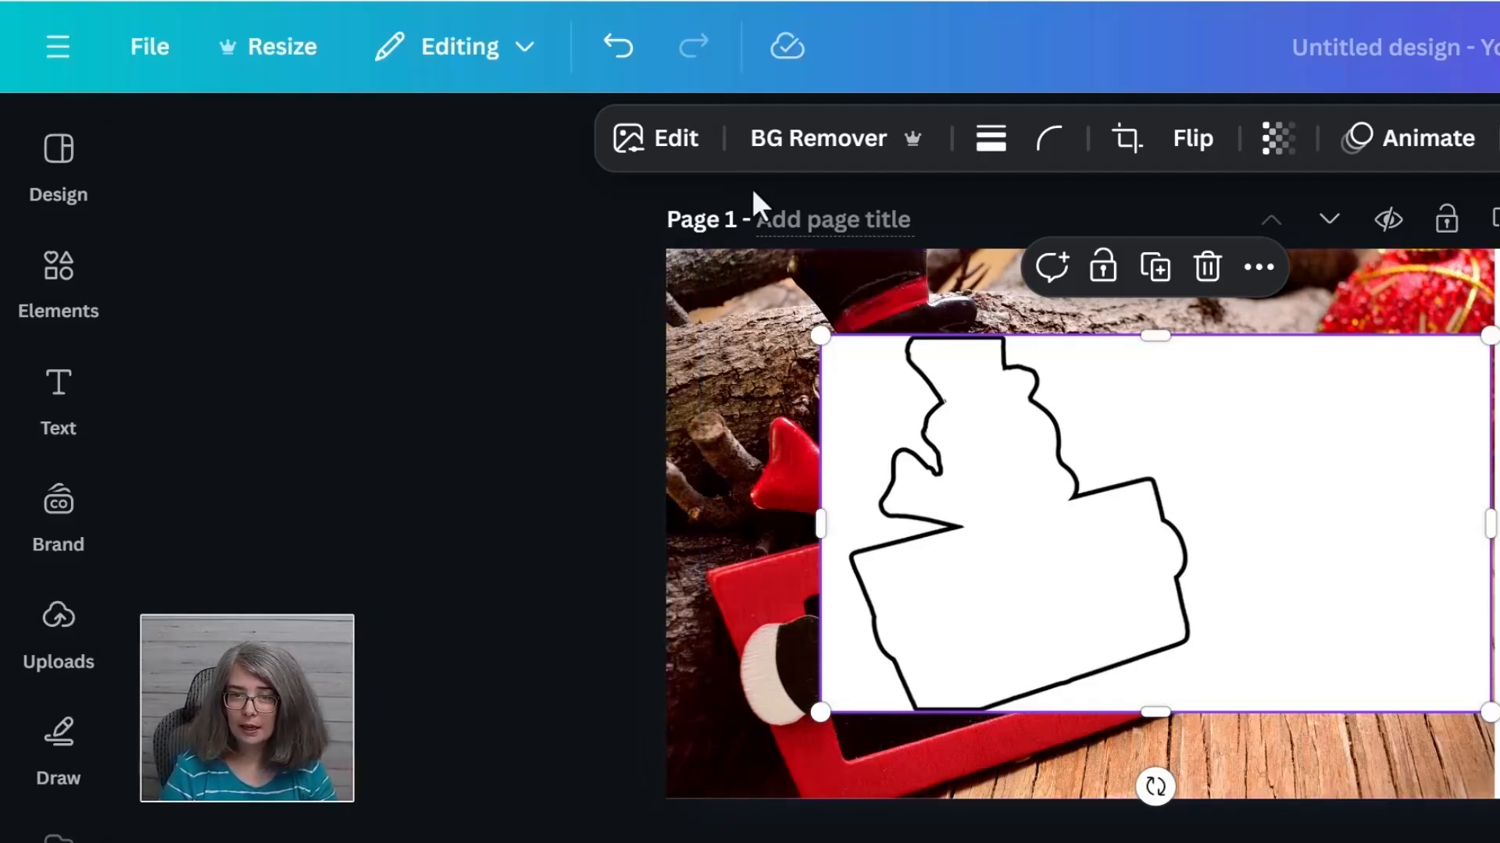
# Step: Enlarge the outline image to cover the whole of page 1 and remove its background
pyautogui.moveTo(985, 424); pyautogui.dragTo(924, 386)
pyautogui.moveTo(1091, 625); pyautogui.dragTo(1400, 786)
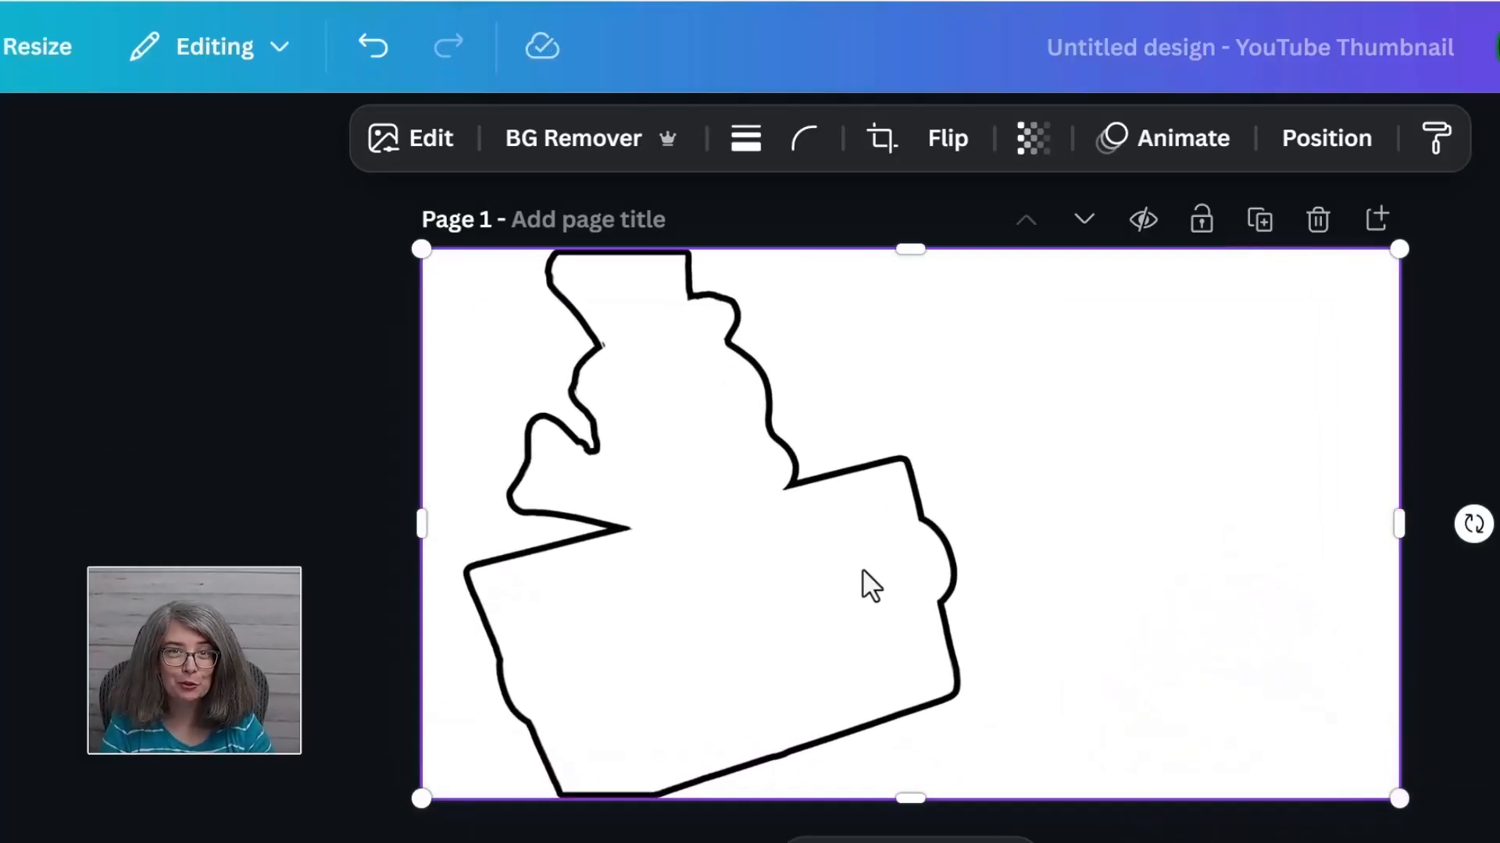
pyautogui.click(580, 140)
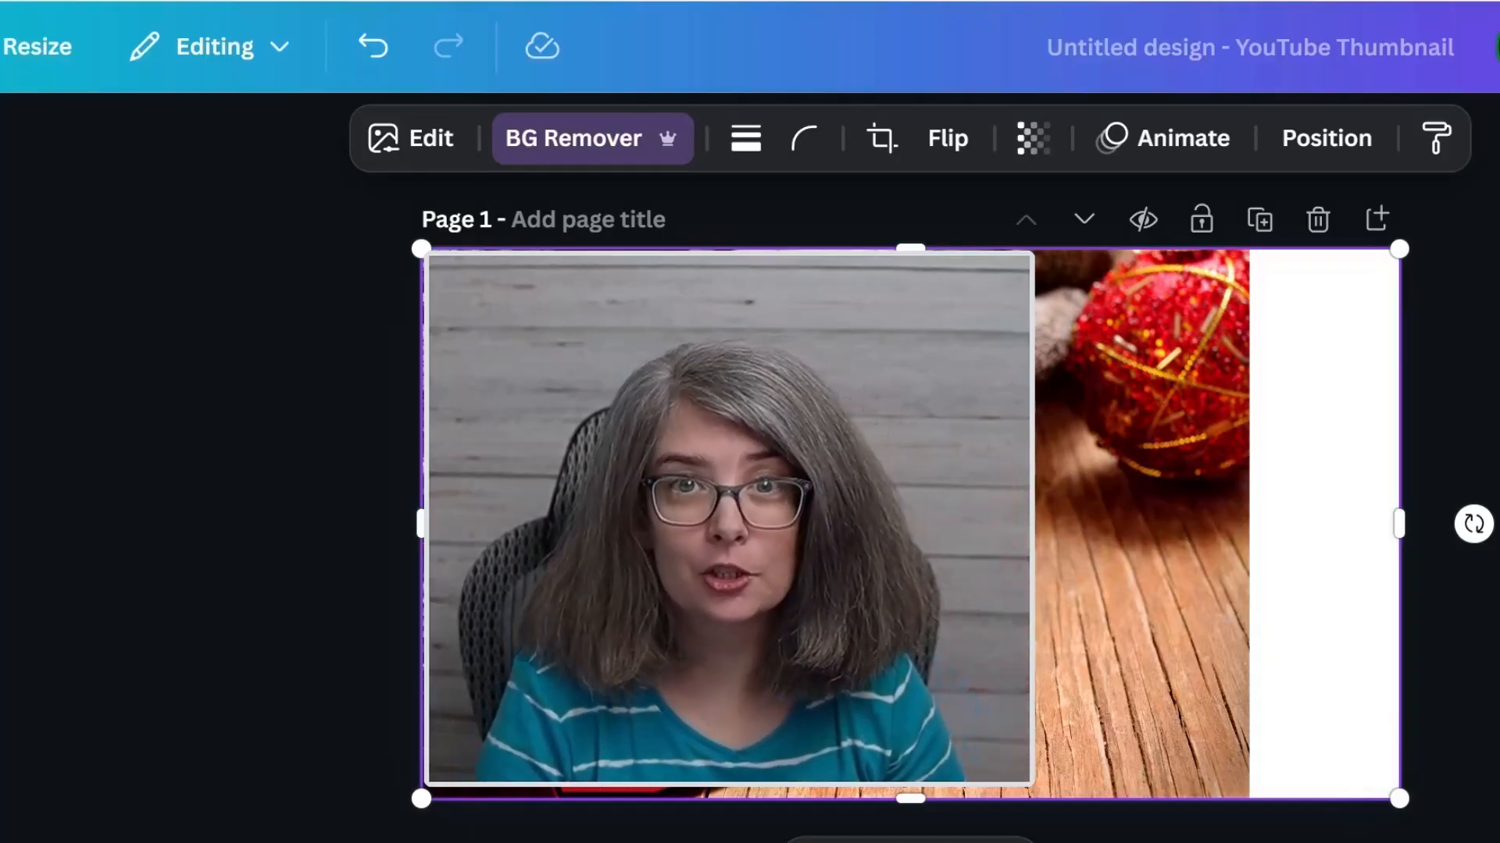
# Step: Apply the Custom duotone effect to the snowman outline image on page 1
pyautogui.click(425, 153)
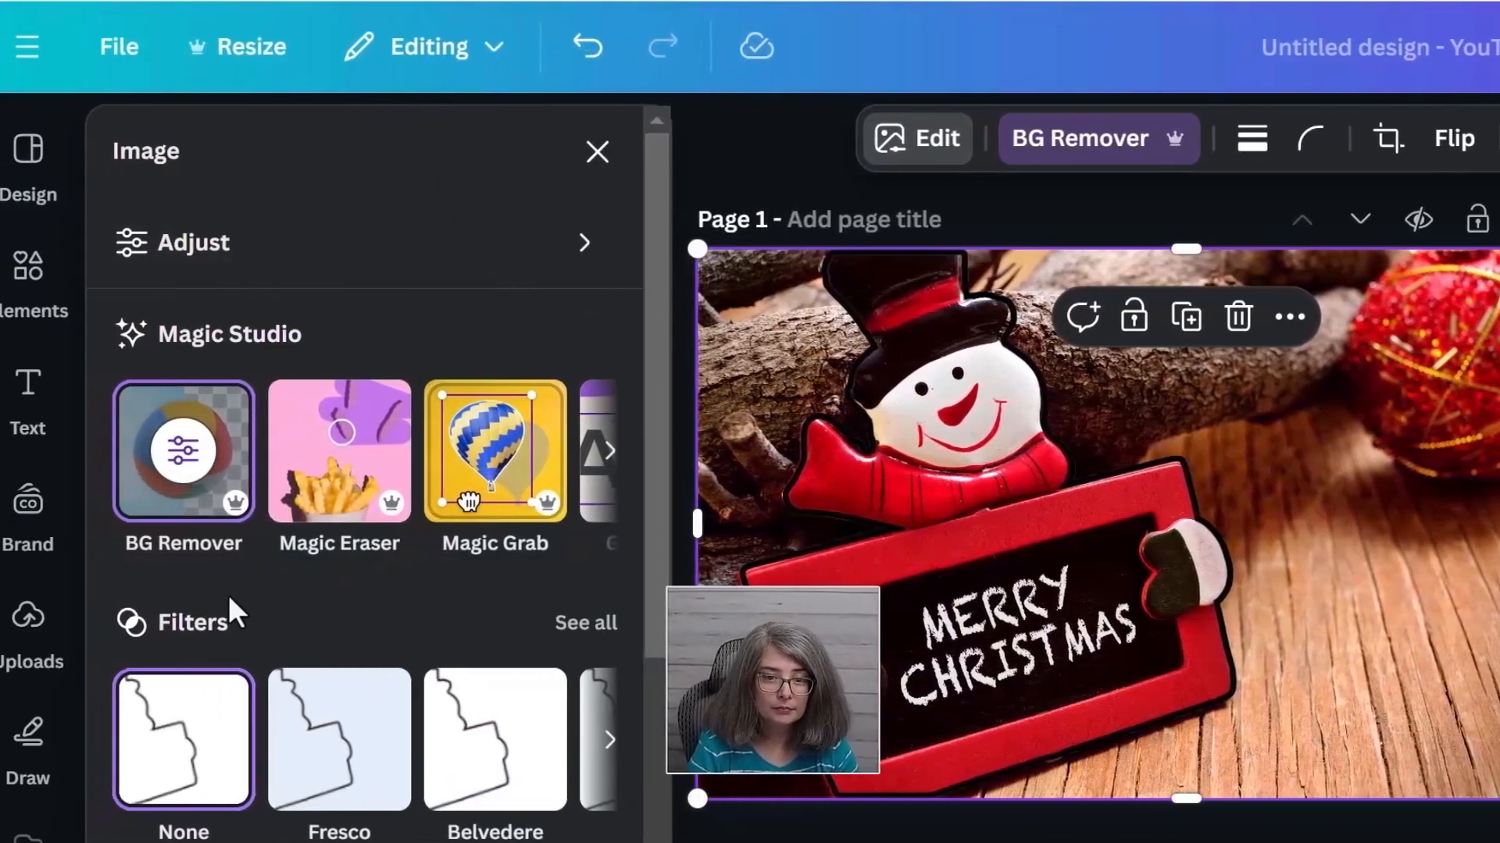
pyautogui.scroll(-6, 146, 703)
pyautogui.click(136, 559)
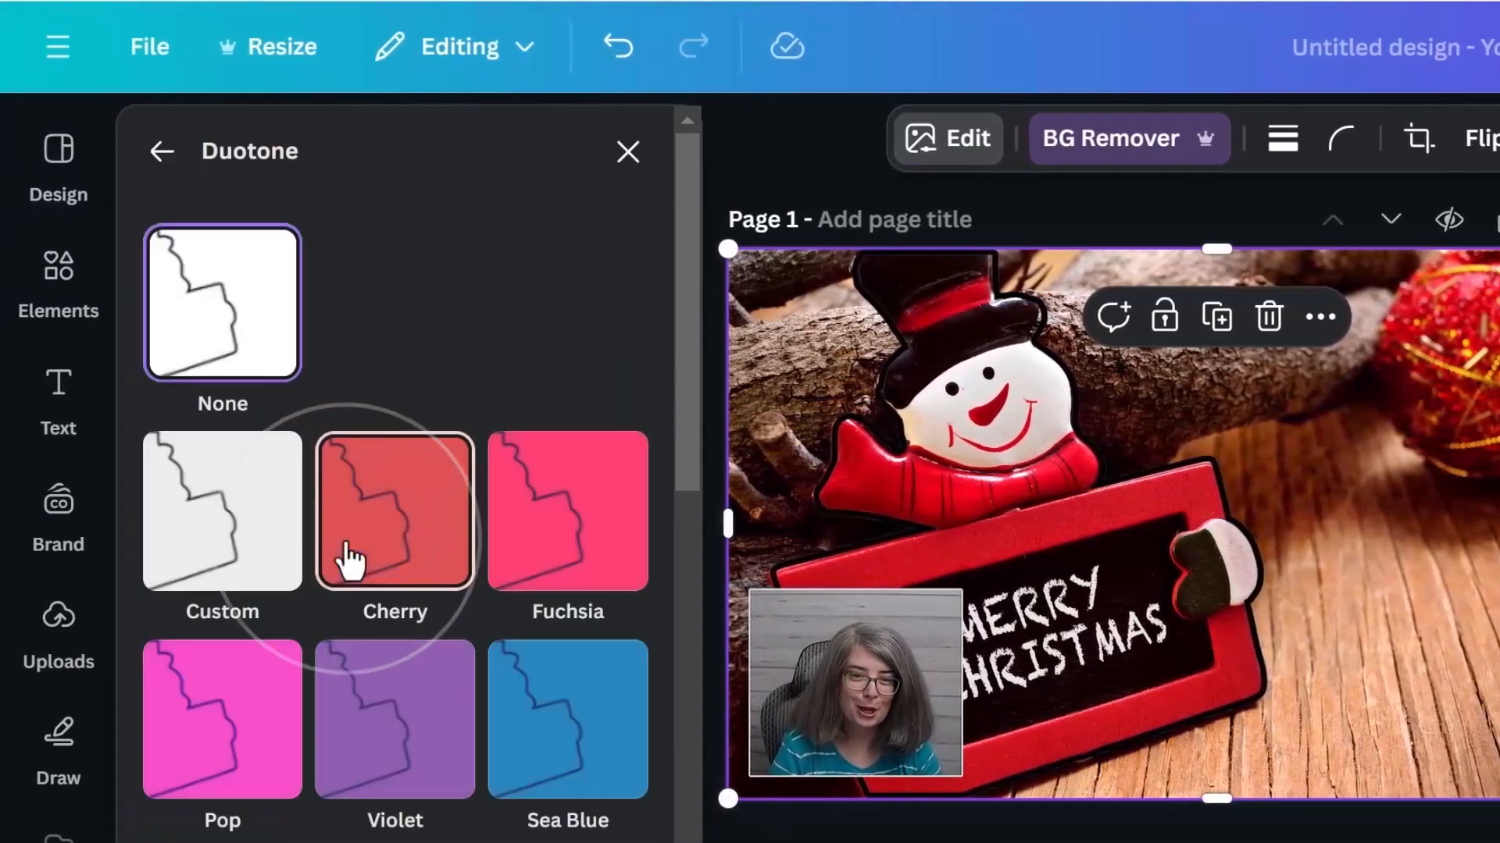
pyautogui.scroll(-1, 345, 545)
pyautogui.click(222, 386)
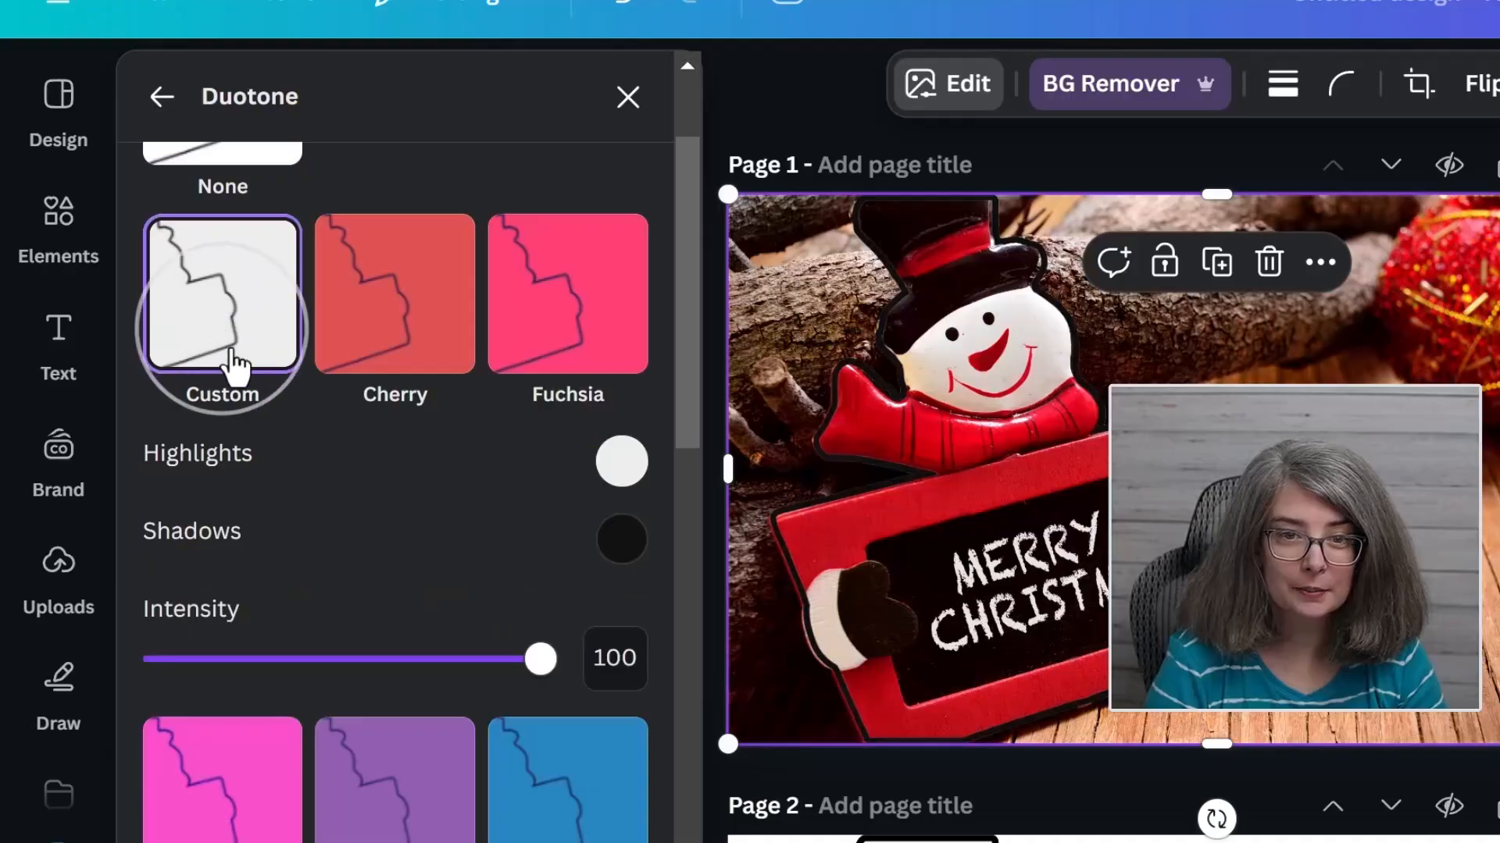
# Step: Set the Highlights and Shadows of the outline image's duotone to white (#FFFFFF) to recolour the black line
pyautogui.click(621, 462)
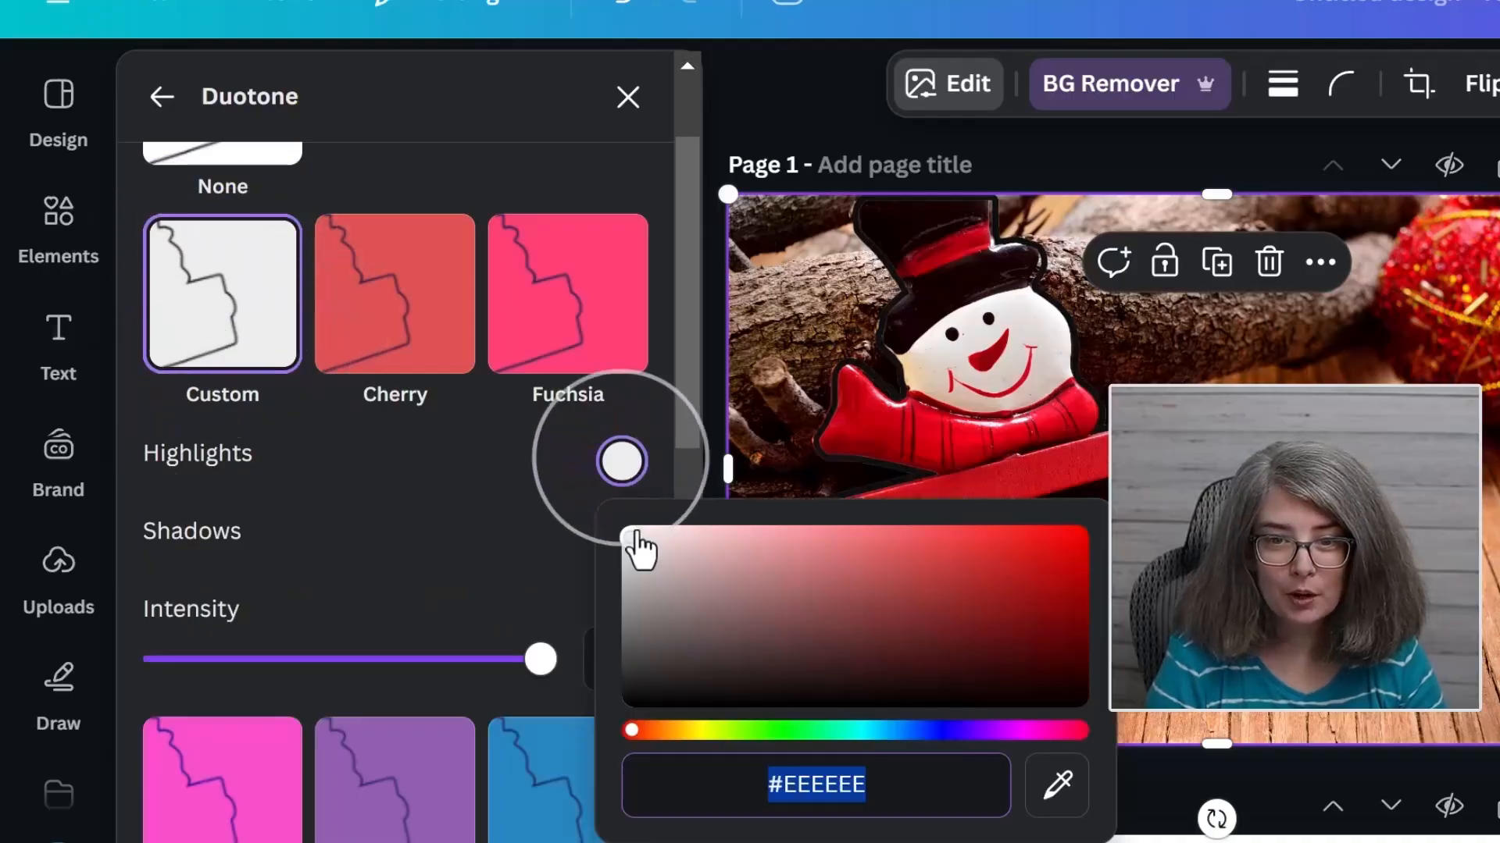
pyautogui.click(517, 496)
pyautogui.click(580, 442)
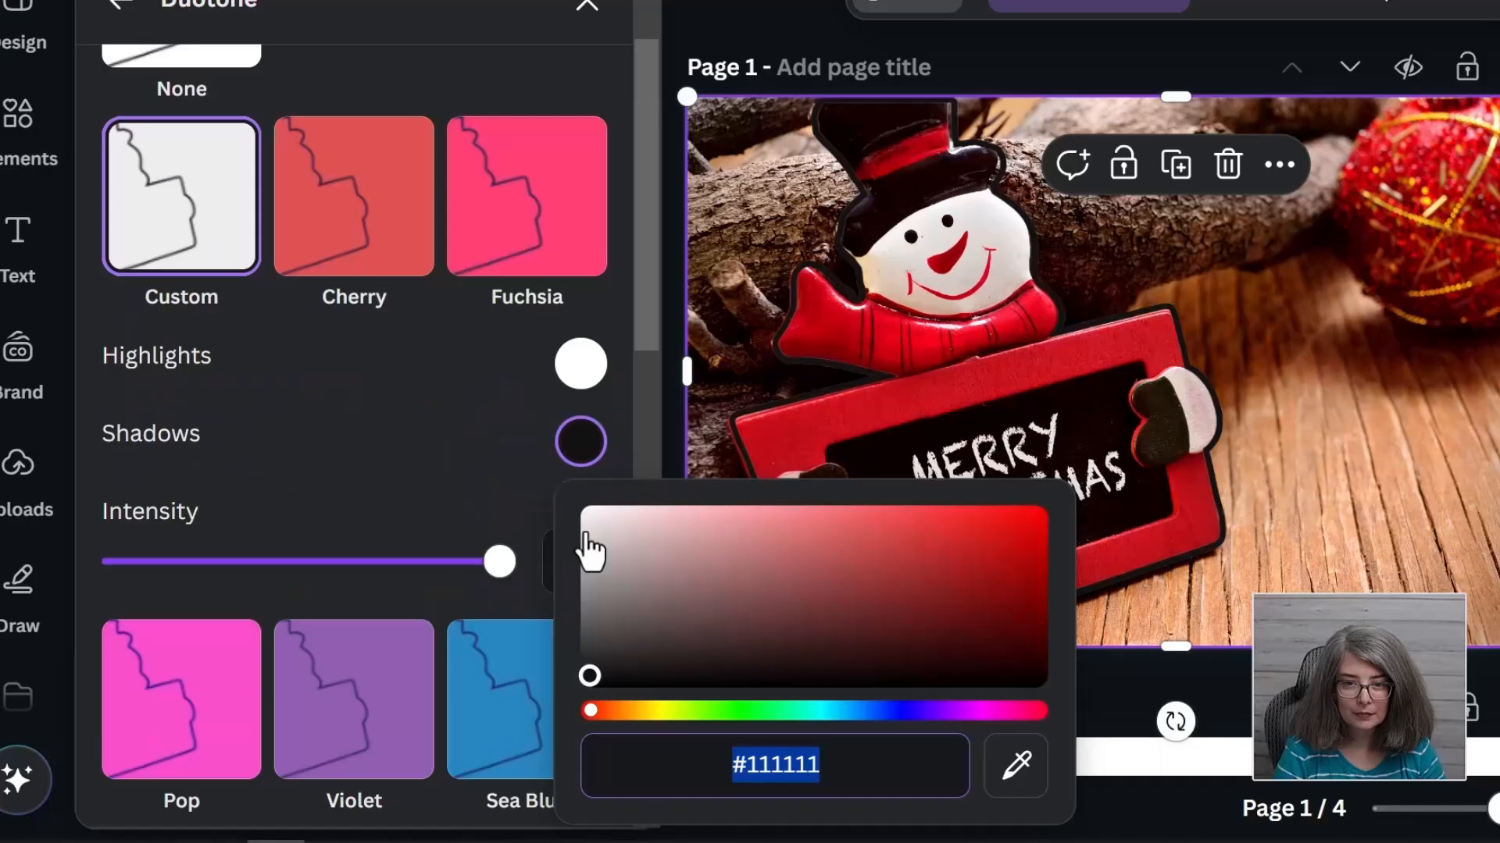
pyautogui.click(589, 532)
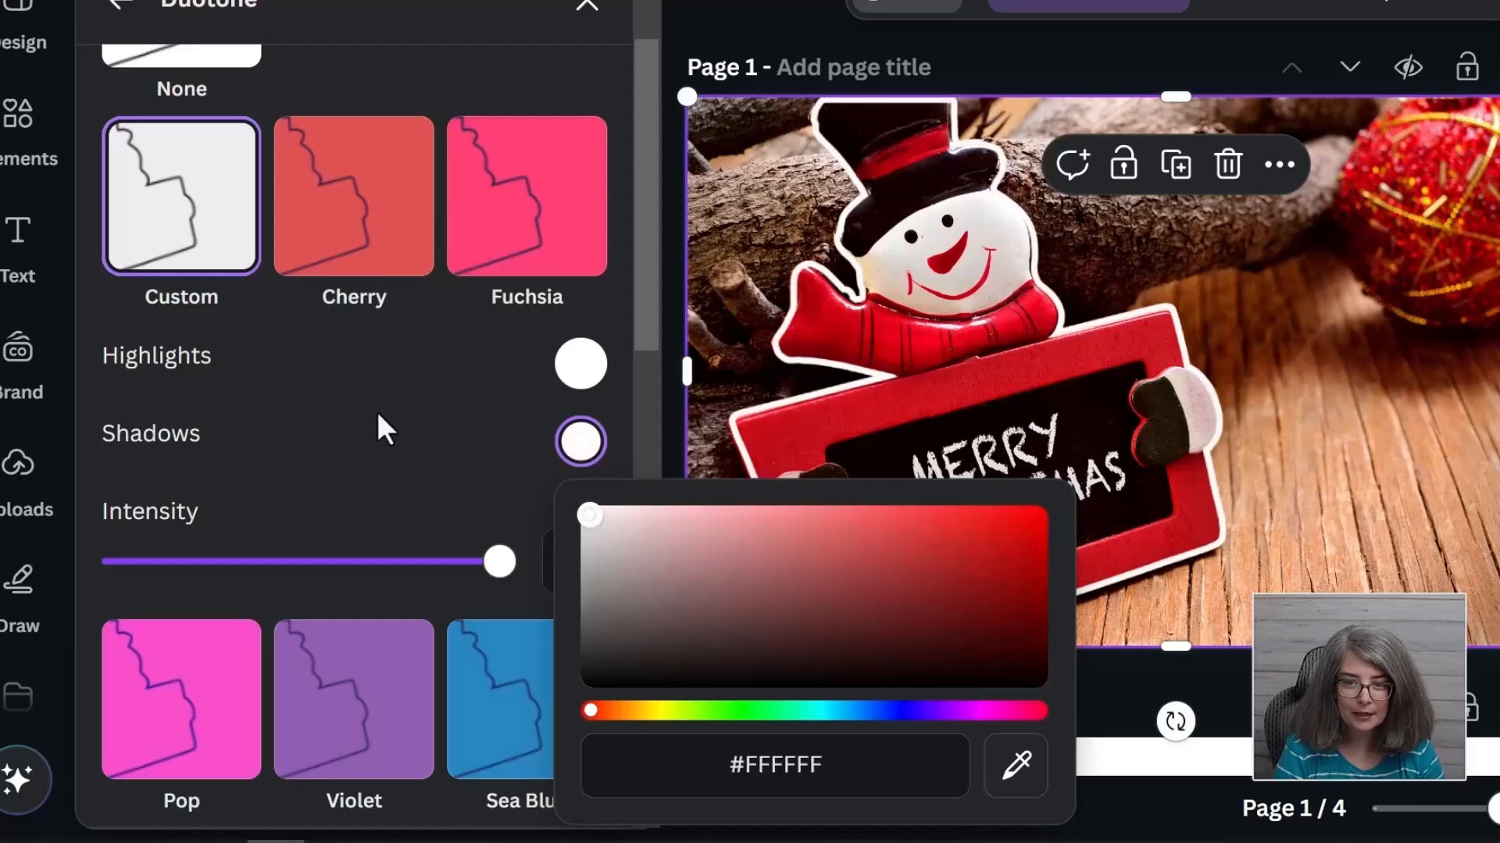
pyautogui.click(400, 415)
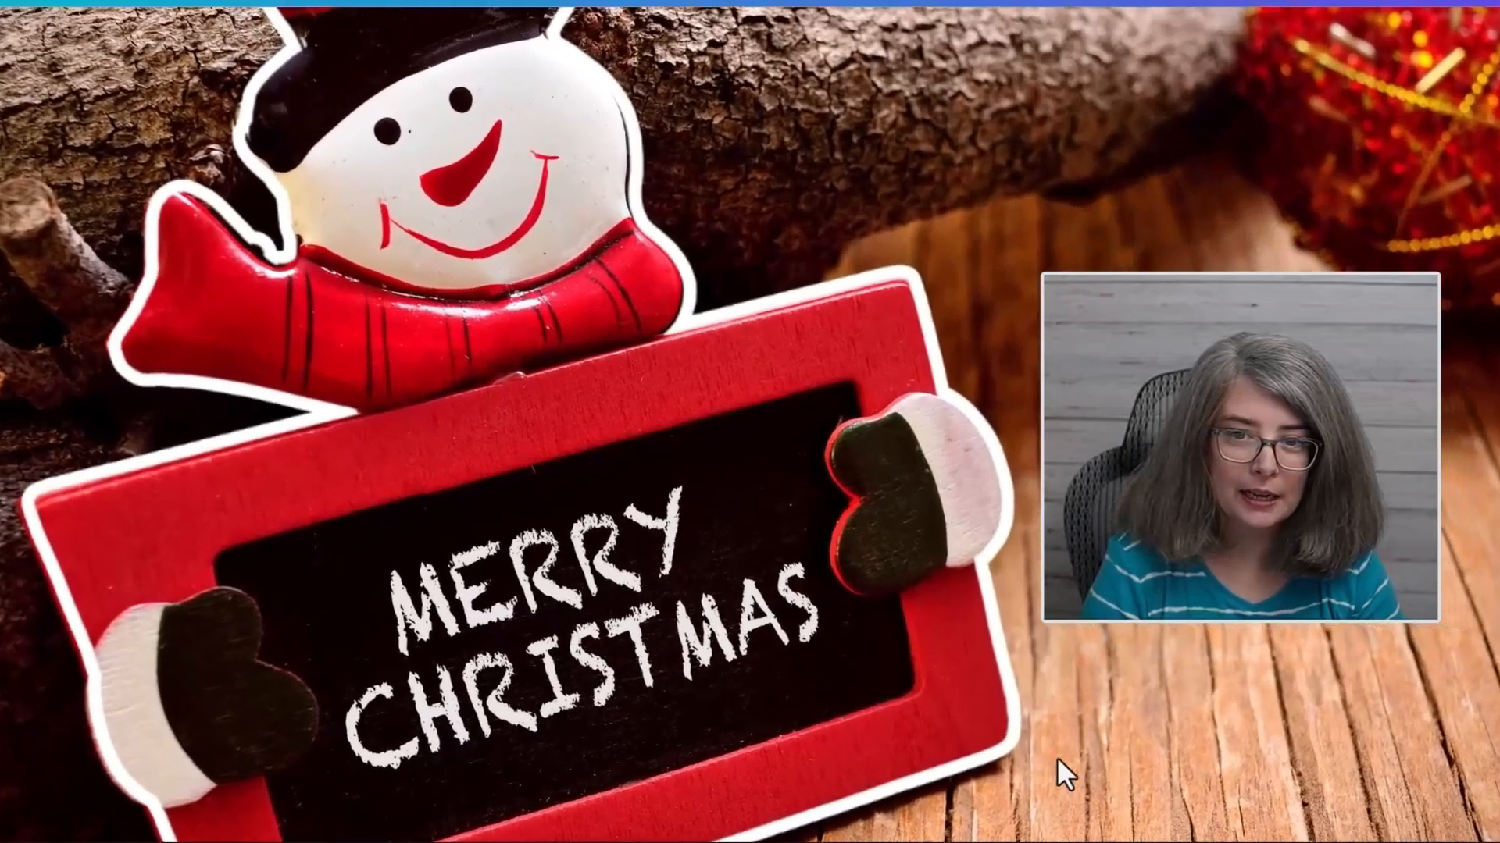
# Step: Nudge the snowman photo beneath the white outline and move it back into alignment
pyautogui.click(713, 532)
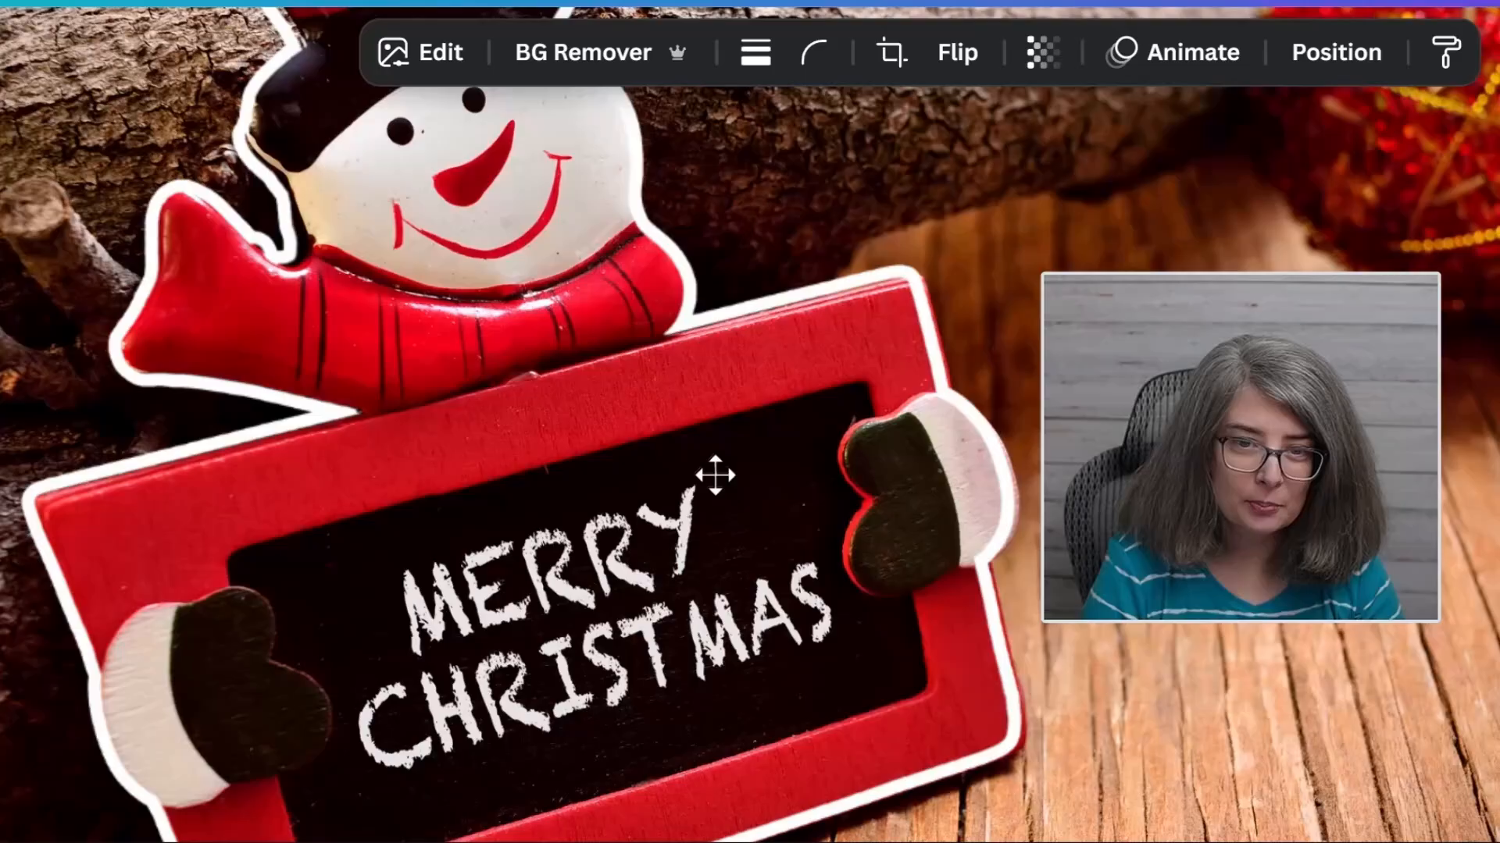
pyautogui.moveTo(716, 475); pyautogui.dragTo(708, 475)
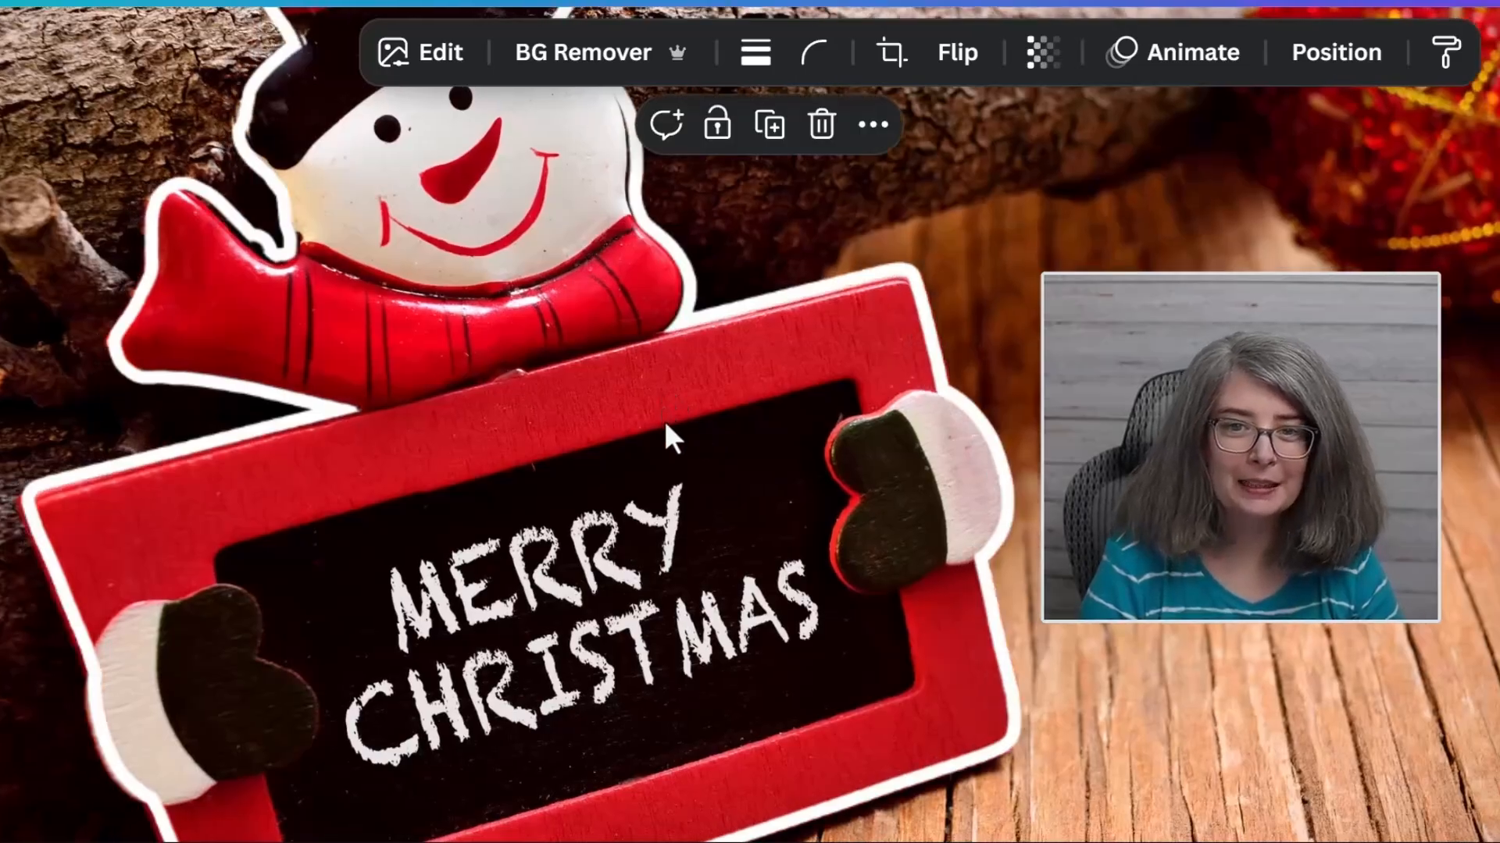
# Step: Use Magic Grab on the page 3 photo to separate the child, including the Santa hat, sweater and red trousers, from the tree background
pyautogui.scroll(-4, 664, 450)
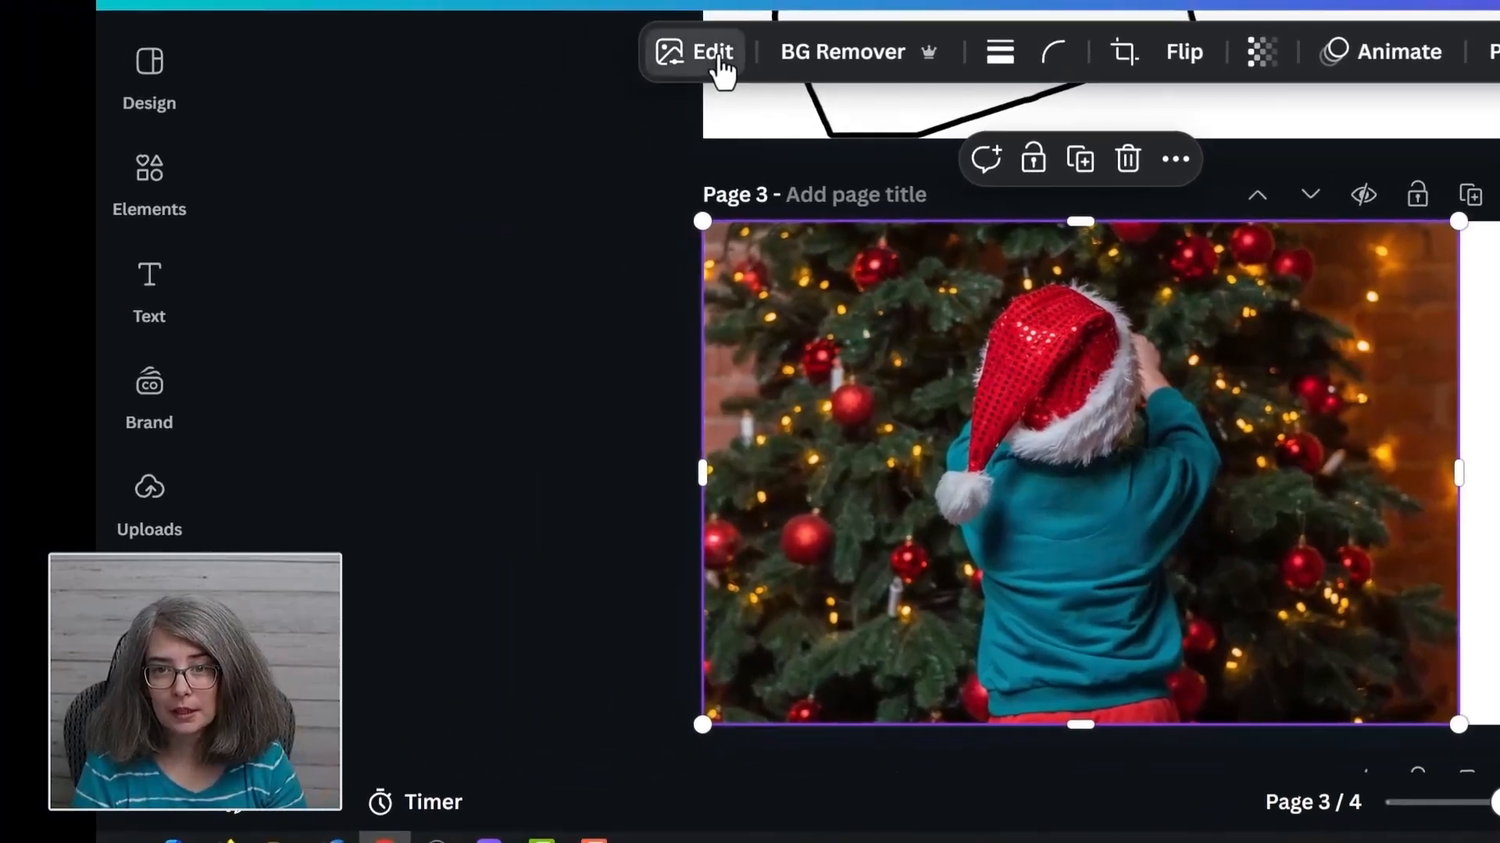
pyautogui.click(717, 56)
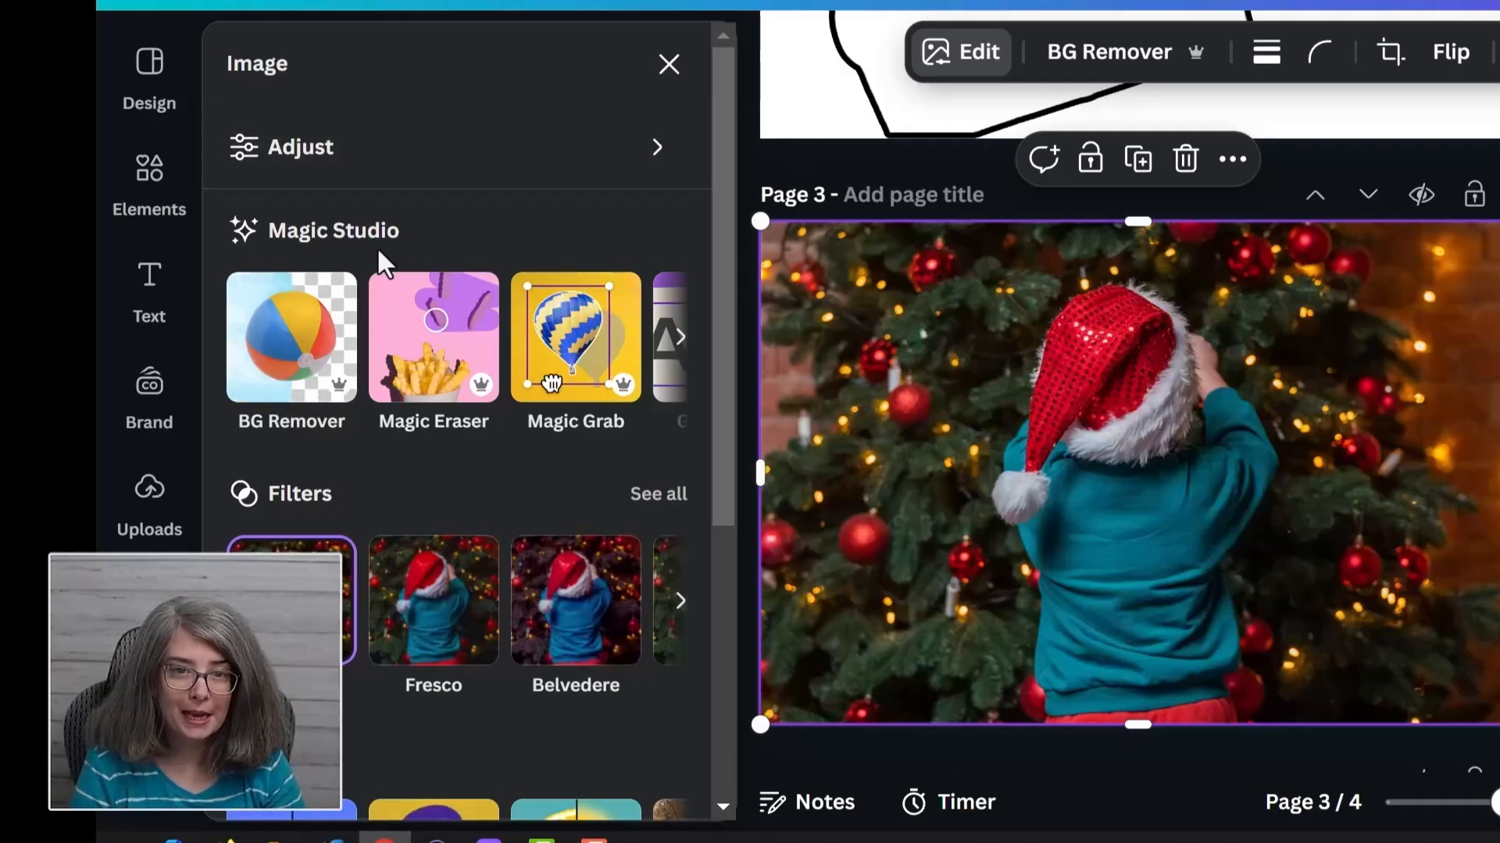
pyautogui.click(577, 367)
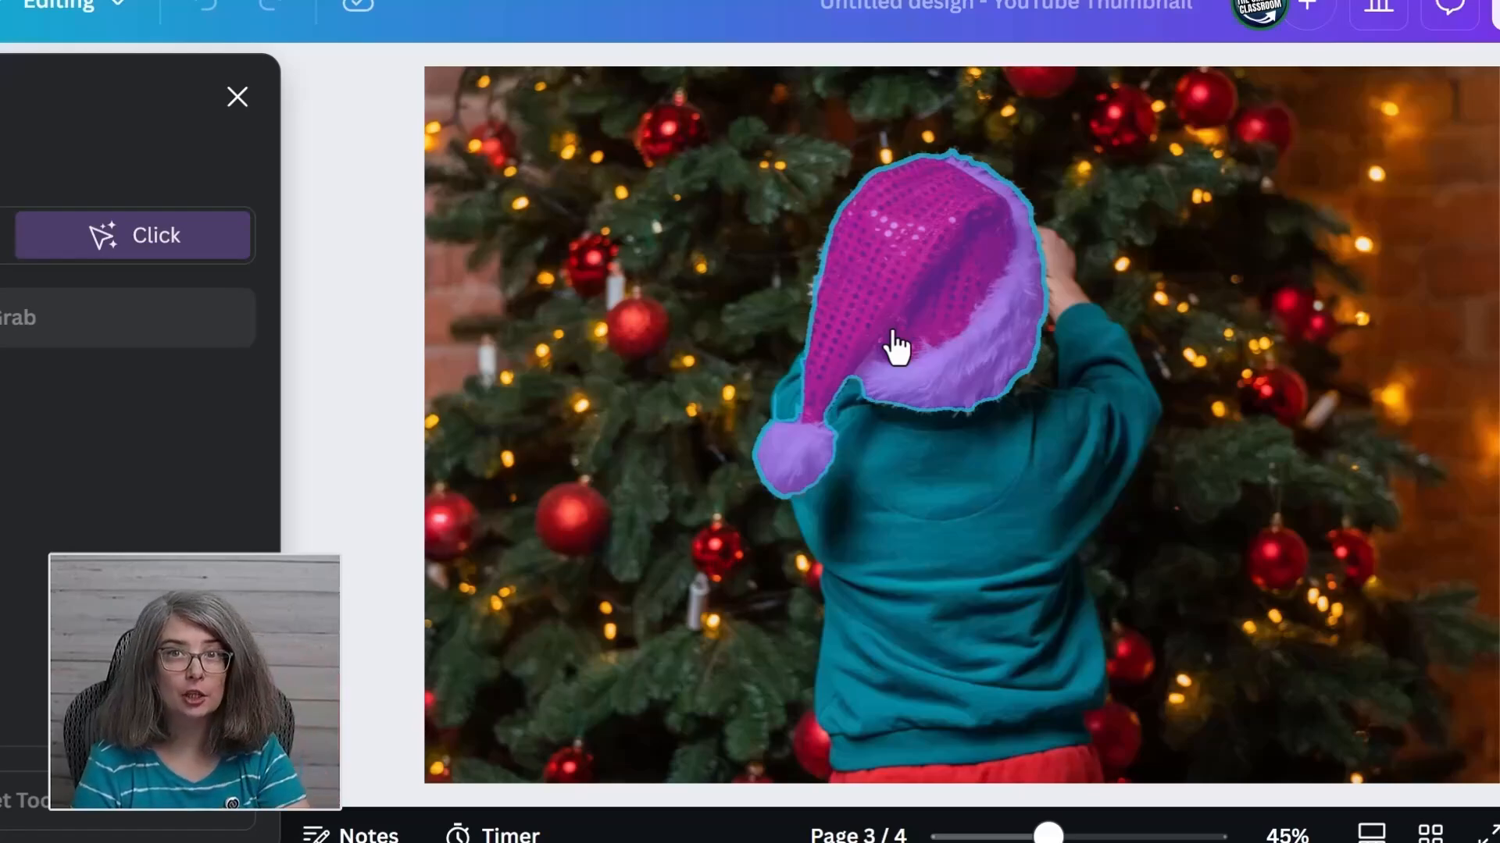
pyautogui.click(895, 348)
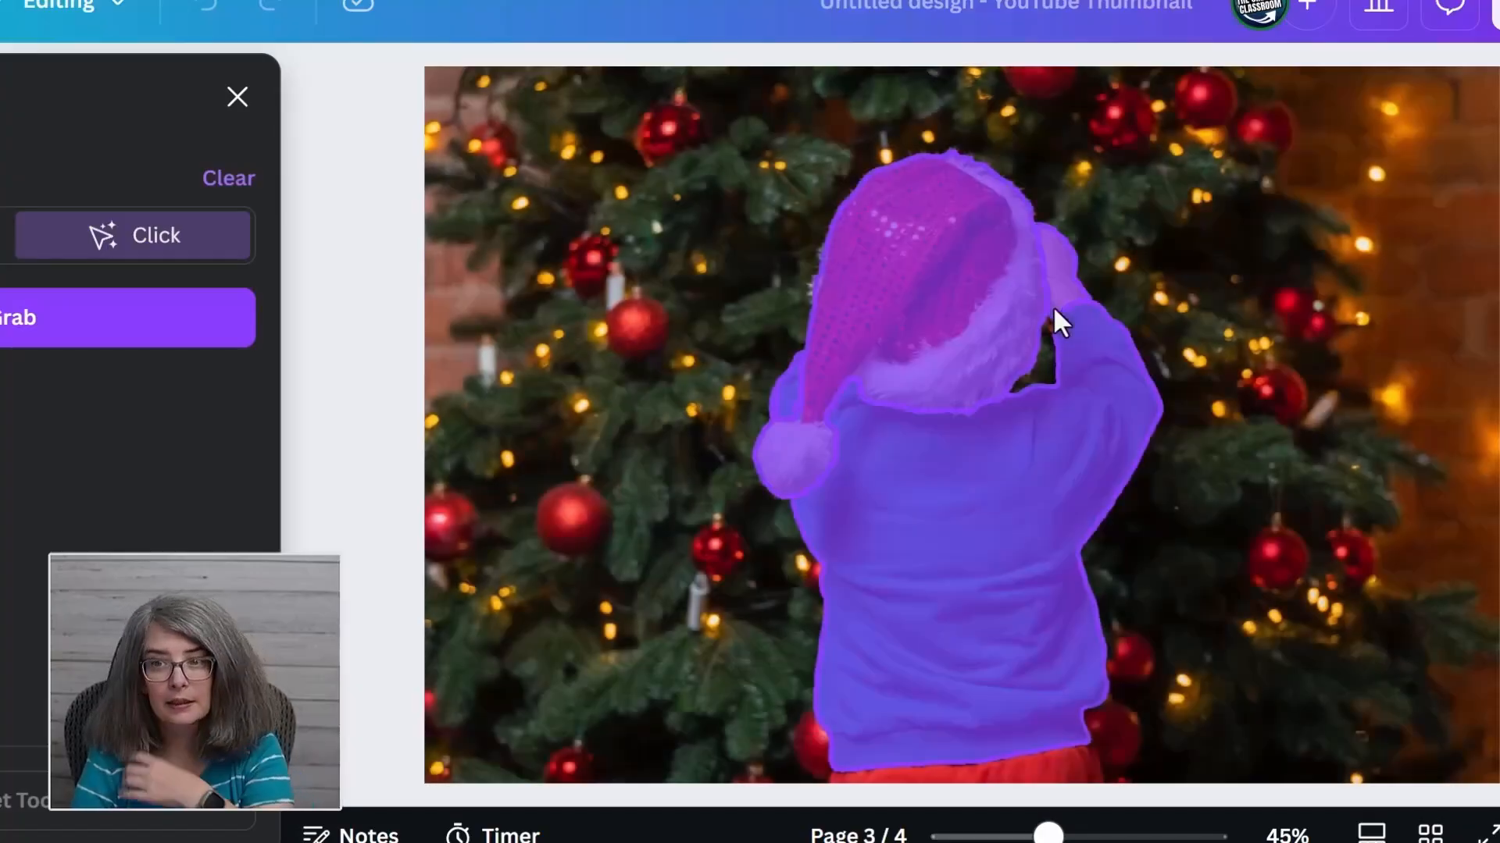
pyautogui.click(968, 773)
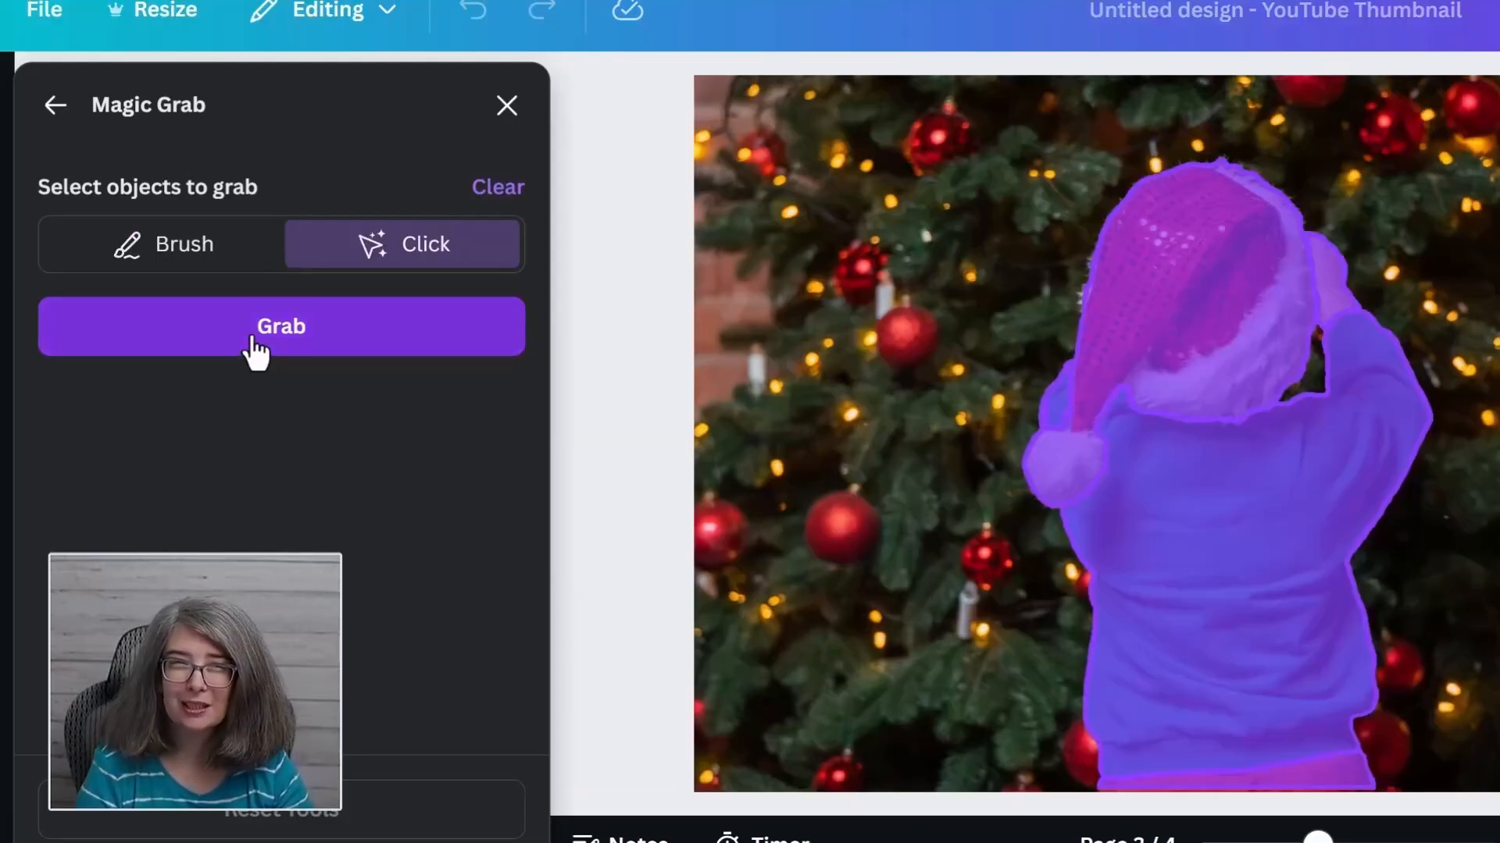
pyautogui.click(253, 338)
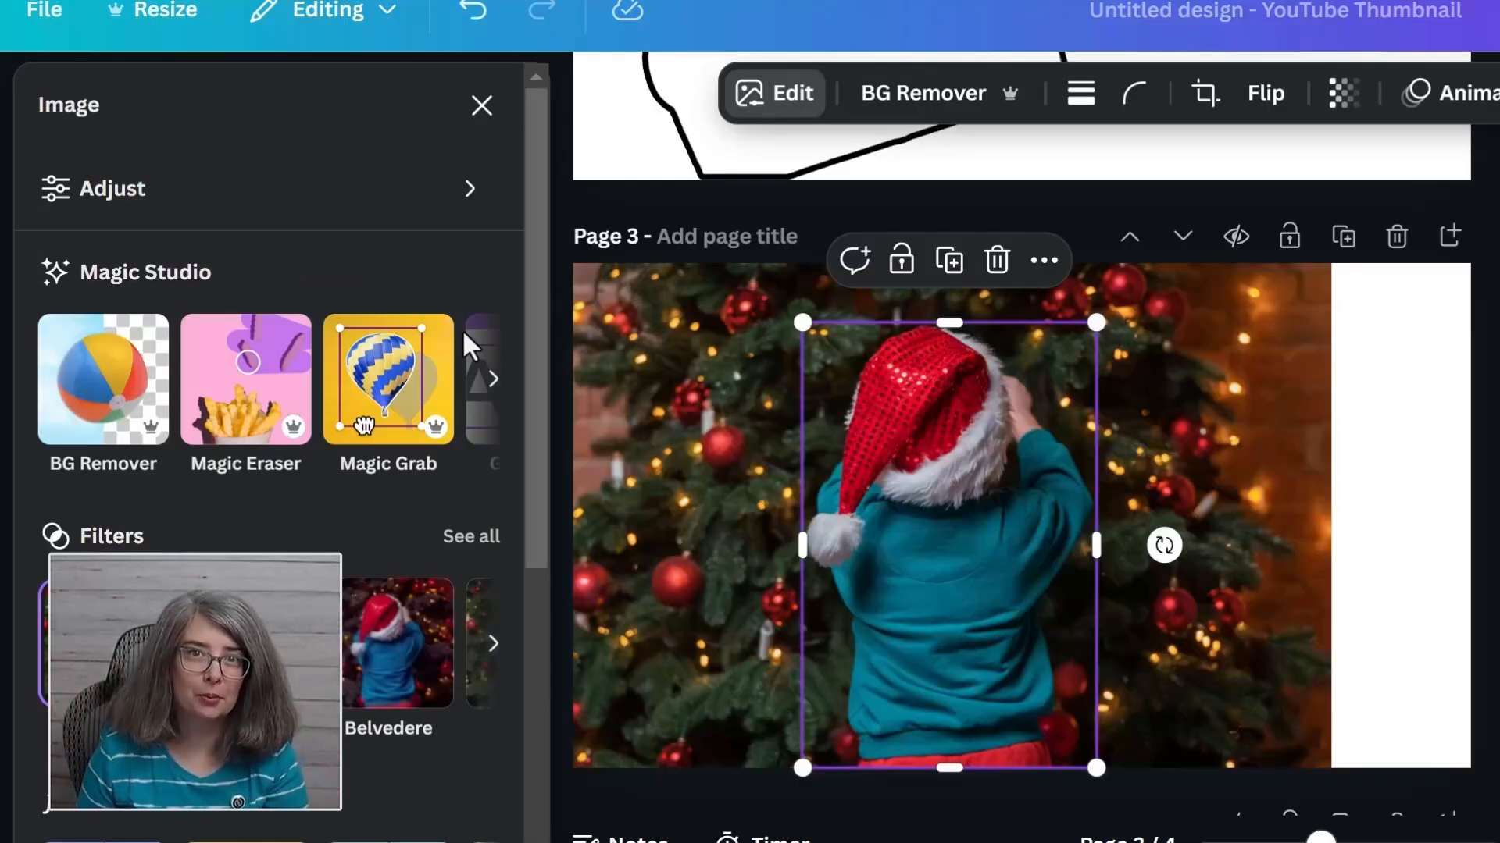
# Step: Move the grabbed child aside onto the blank part of page 3, undo the move and deselect it
pyautogui.click(938, 627)
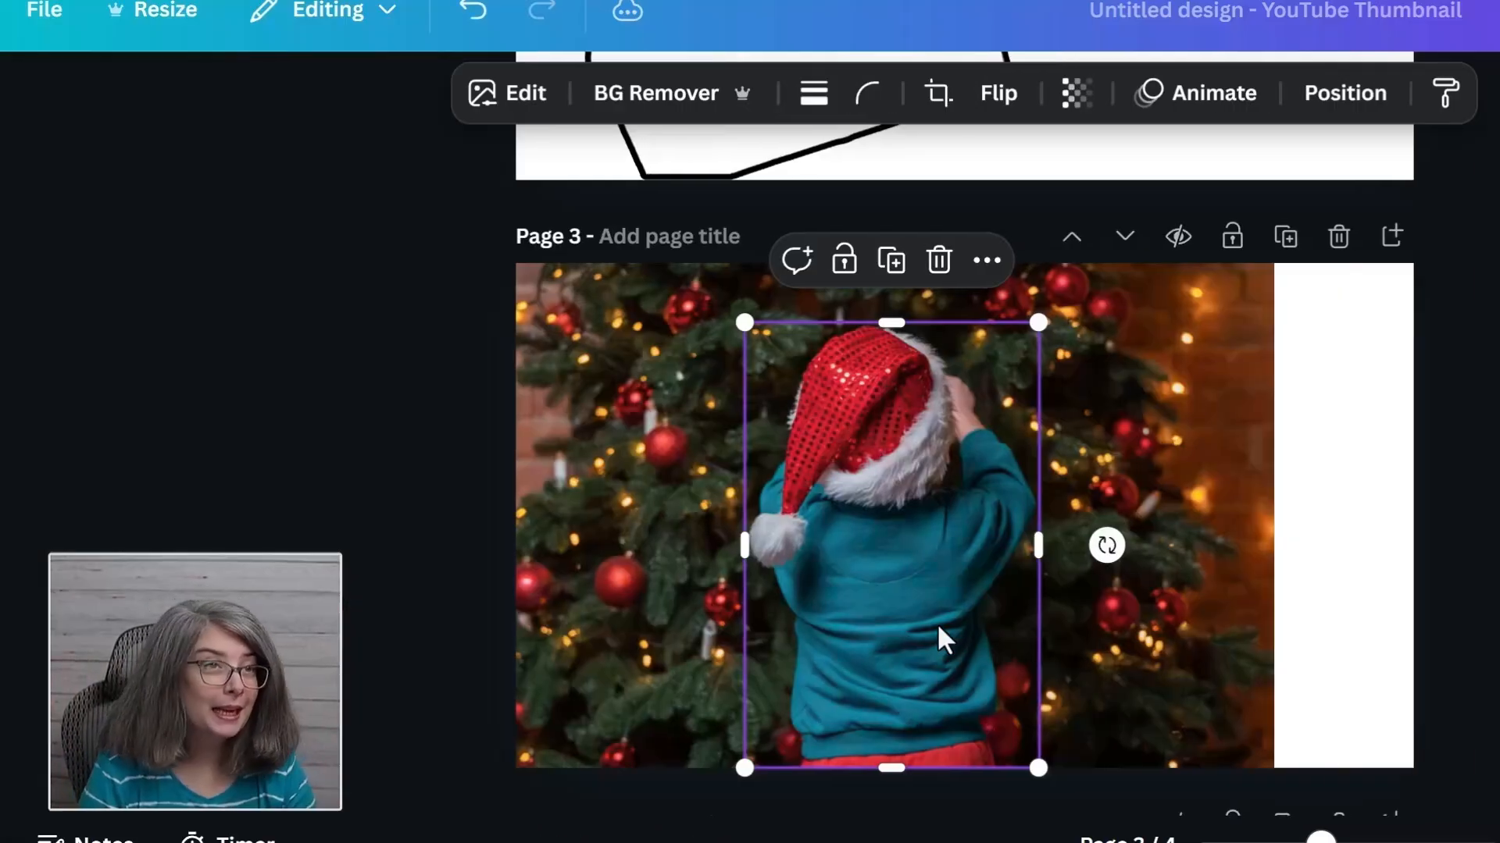
pyautogui.moveTo(917, 633); pyautogui.dragTo(1406, 628)
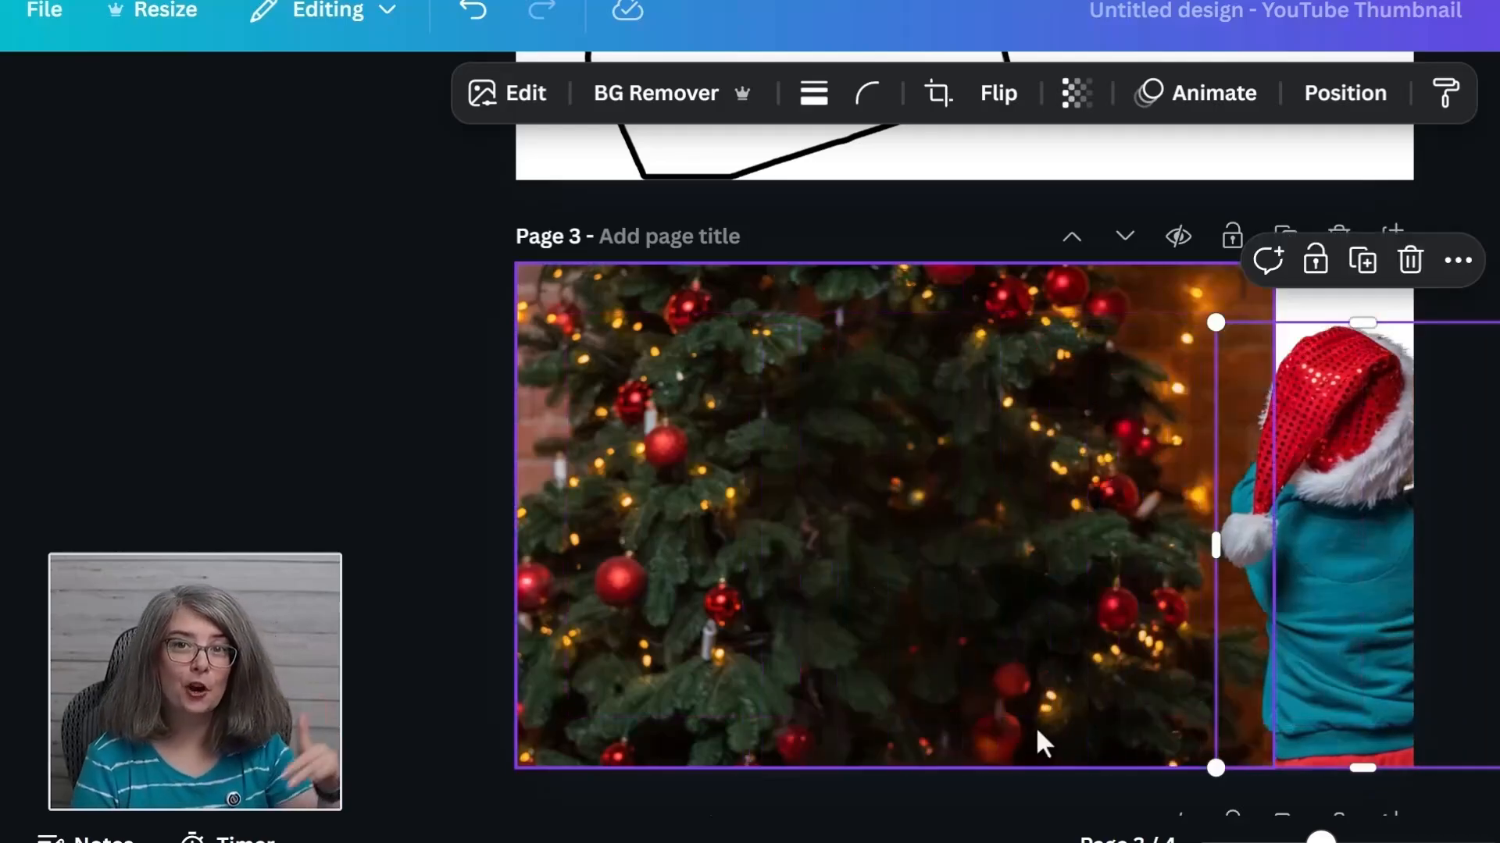
pyautogui.hotkey('ctrl', 'z')
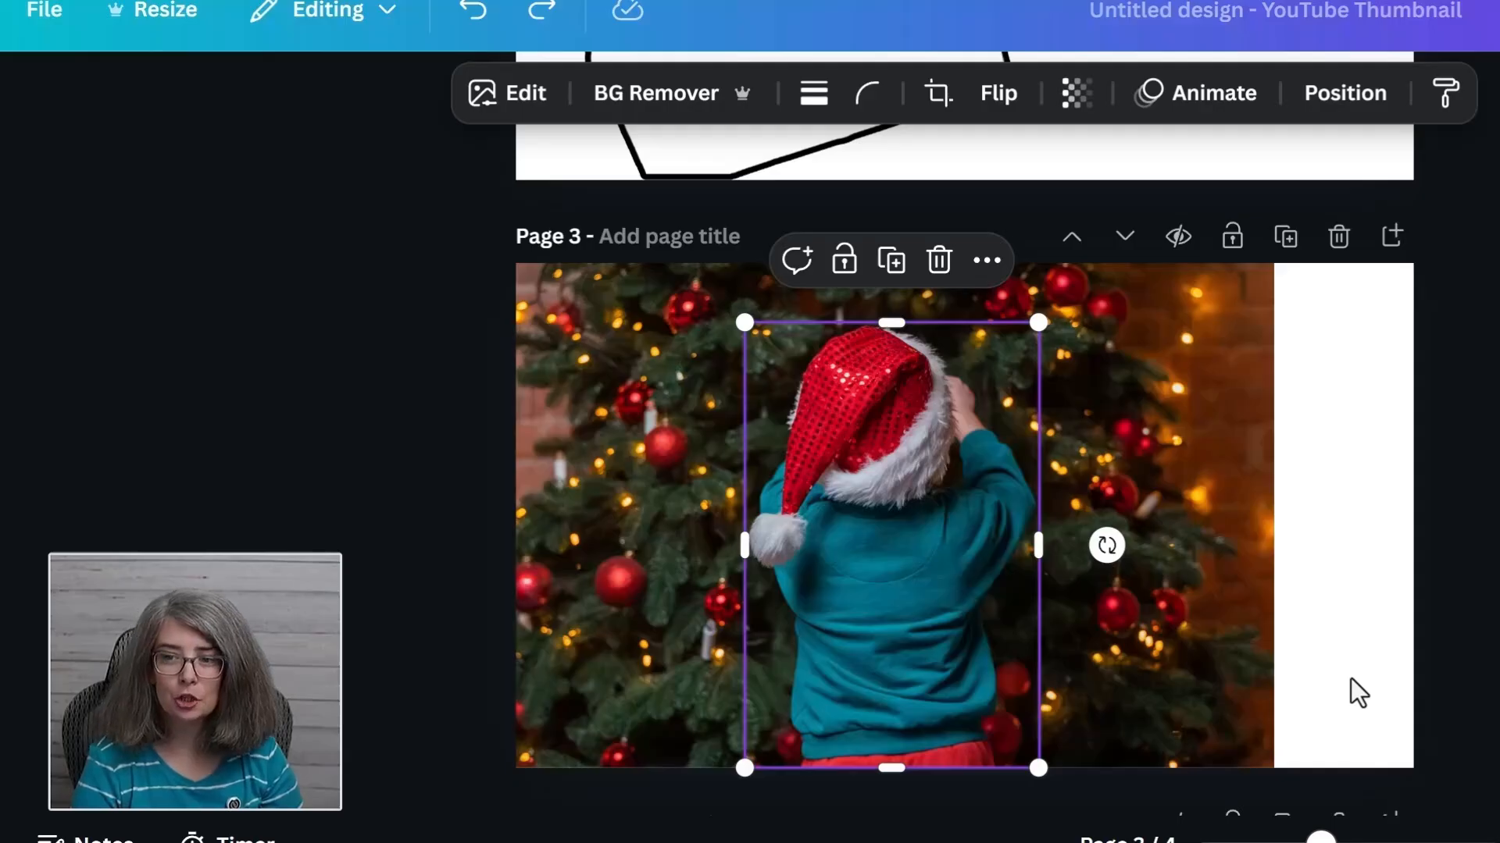
pyautogui.press('Escape')
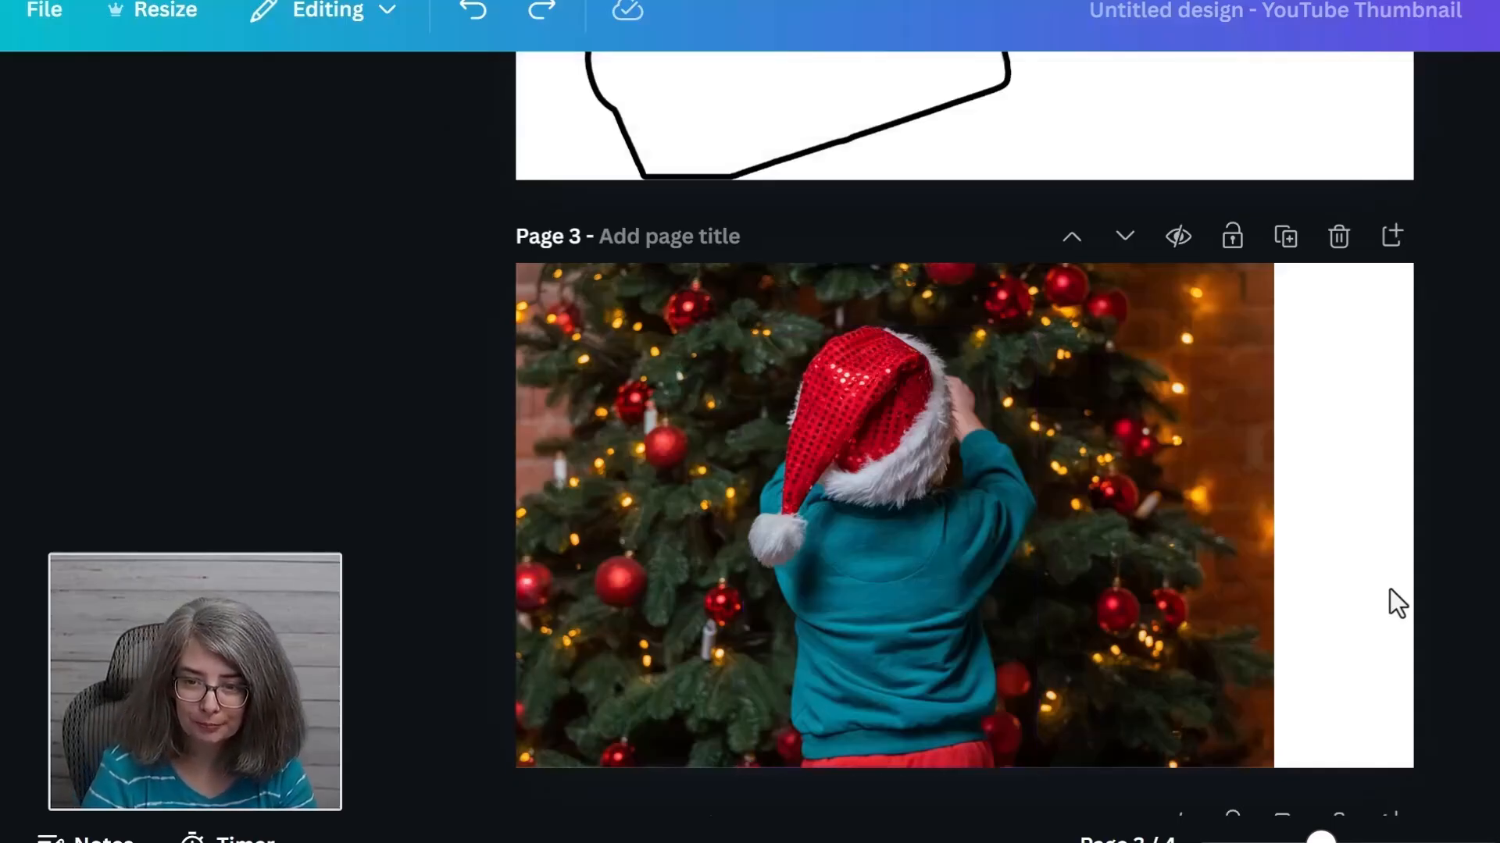
# Step: Copy the grabbed child cutout from page 3 and paste it onto a new blank page added after it
pyautogui.click(857, 582)
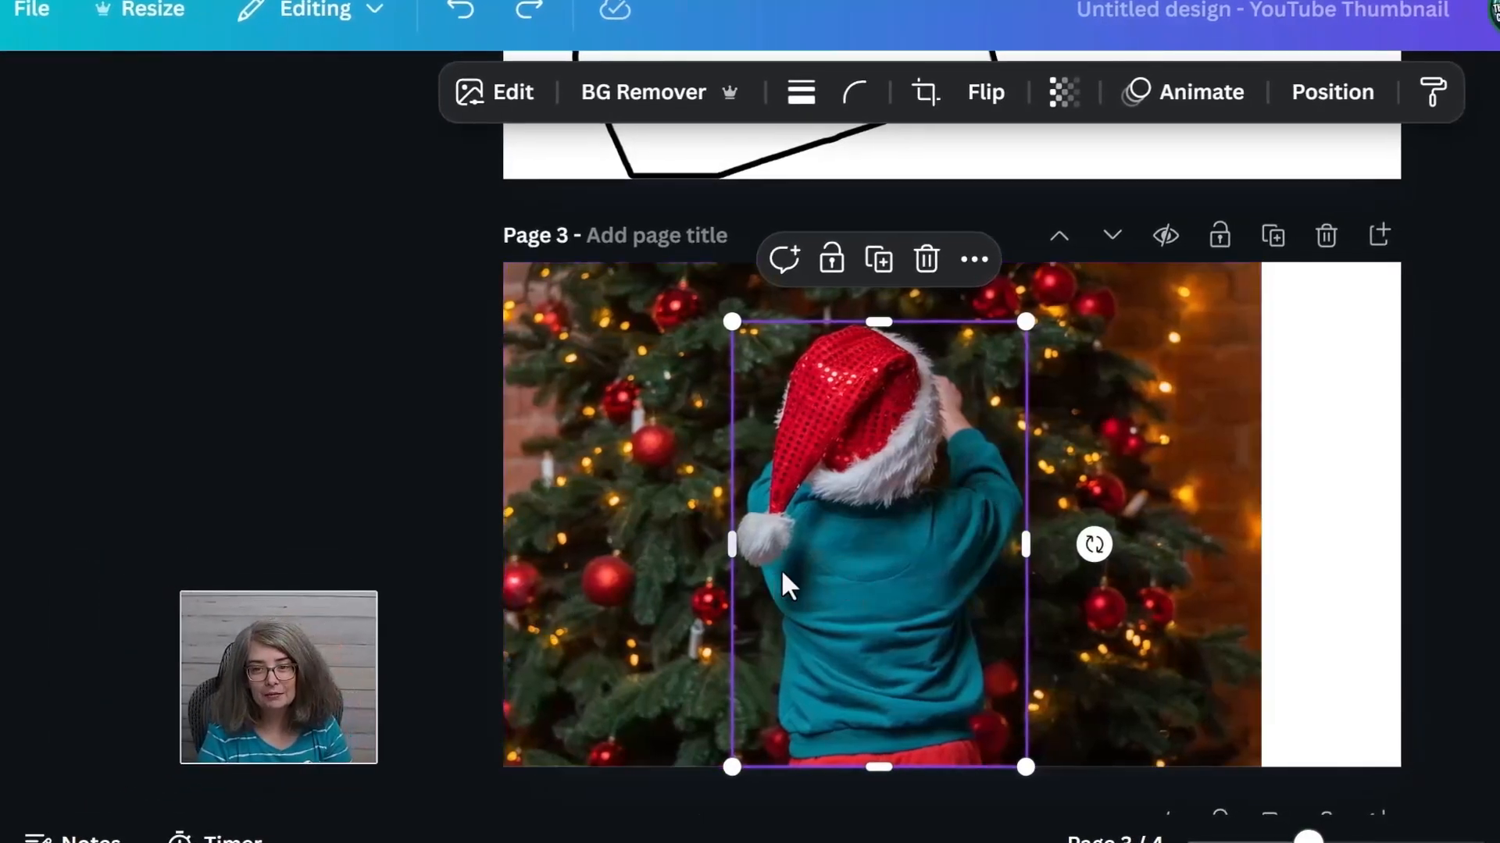
pyautogui.rightClick(854, 546)
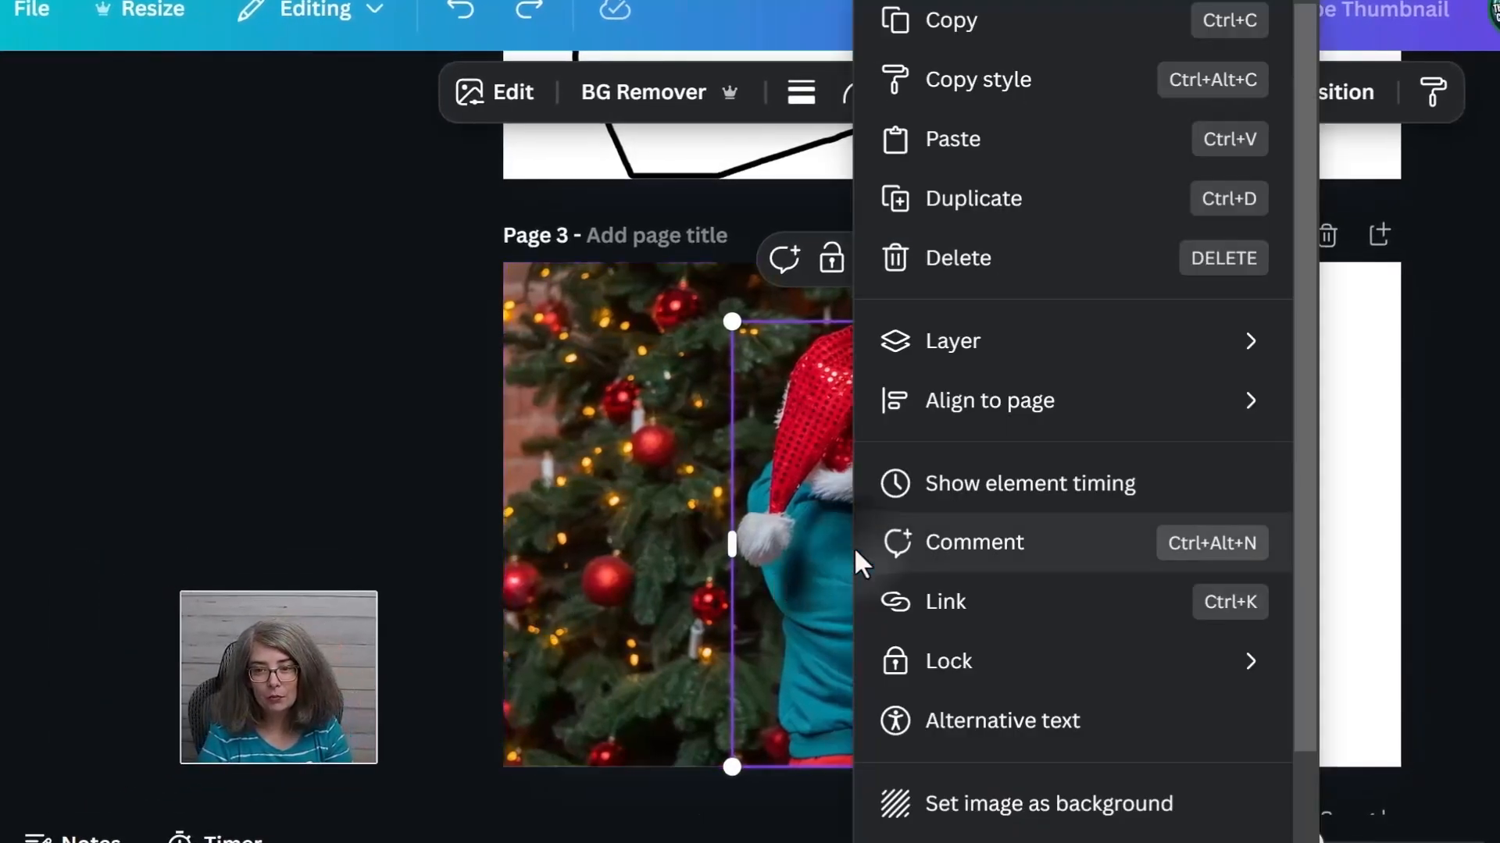
pyautogui.click(980, 28)
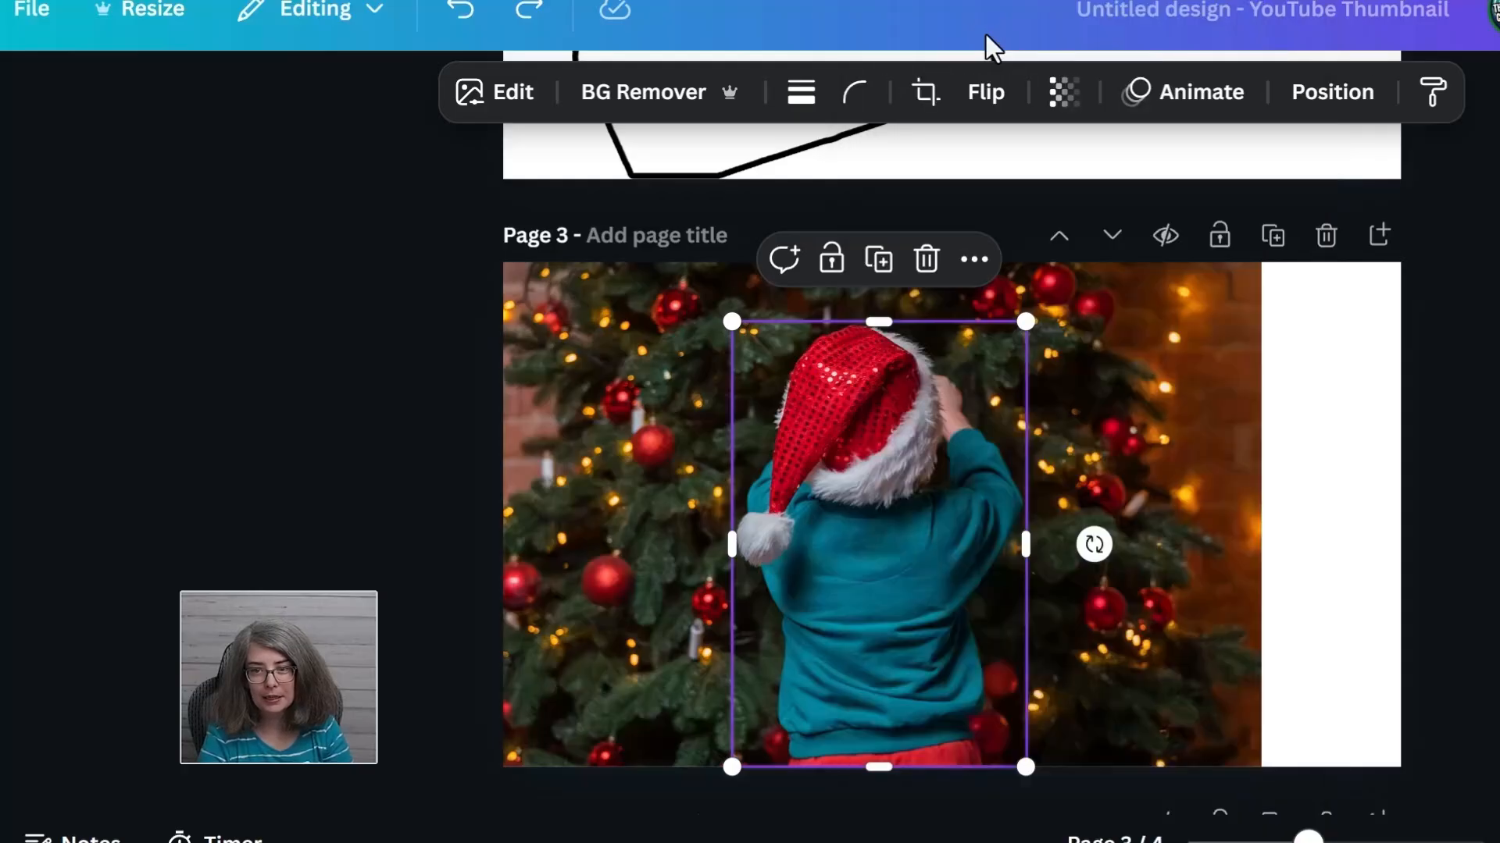
pyautogui.click(1379, 235)
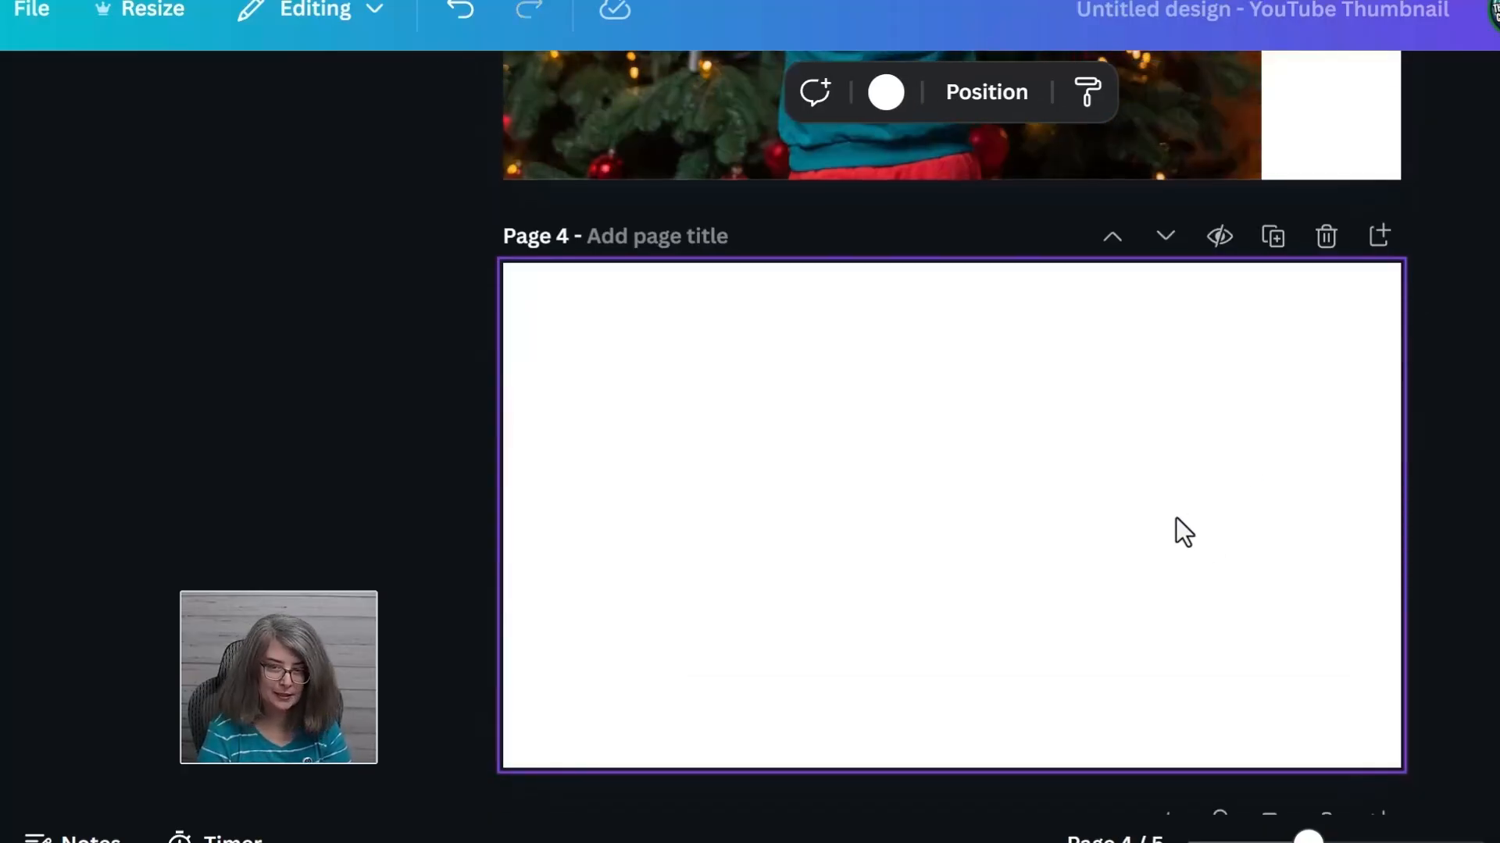
pyautogui.hotkey('ctrl', 'v')
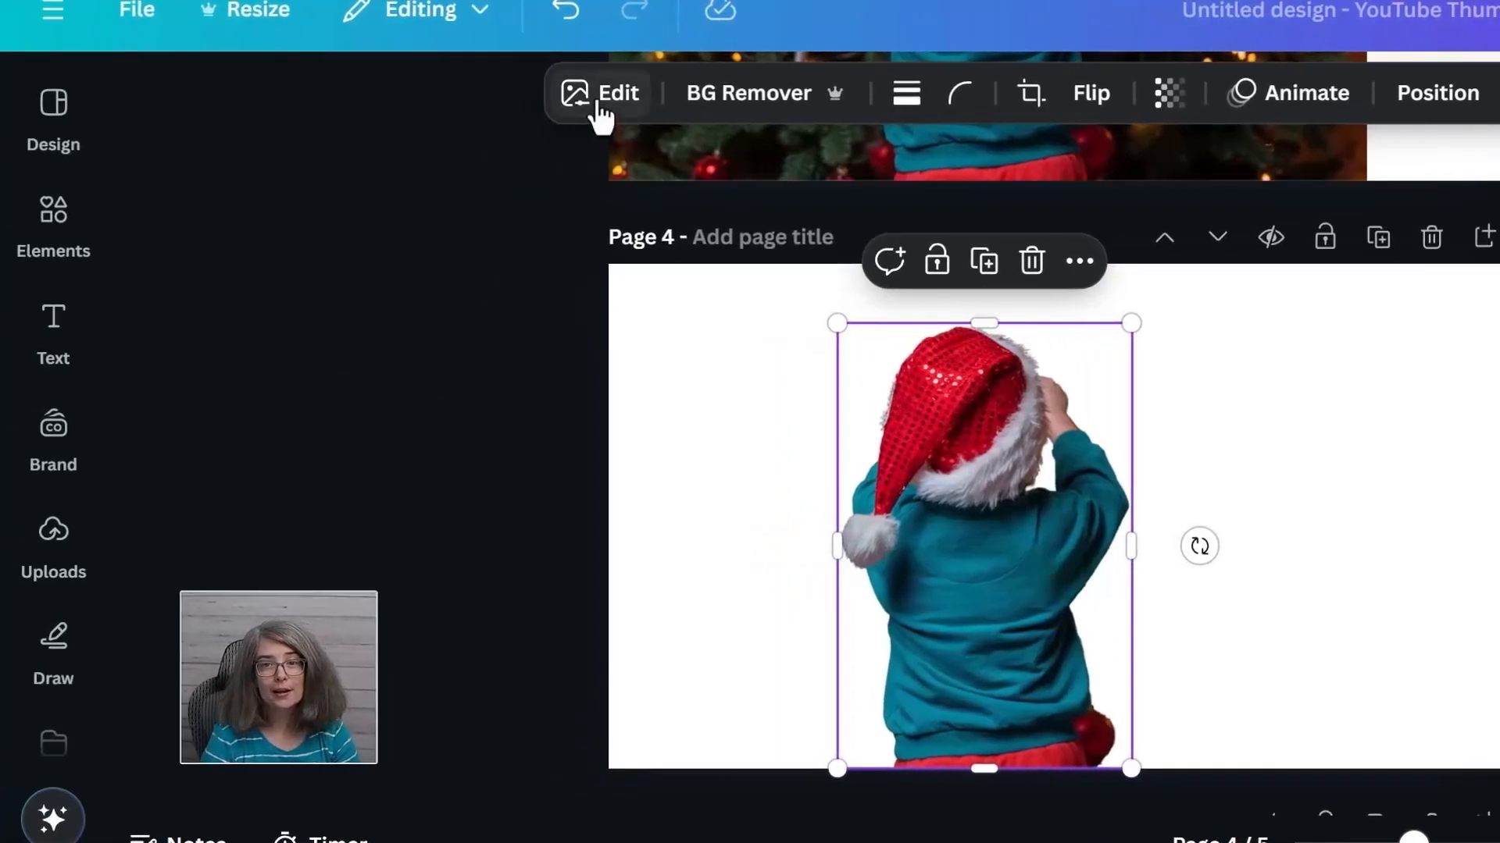
# Step: Apply the Outline shadow to the child cutout on page 4 with a size of 17
pyautogui.click(603, 97)
pyautogui.scroll(-5, 234, 468)
pyautogui.click(190, 476)
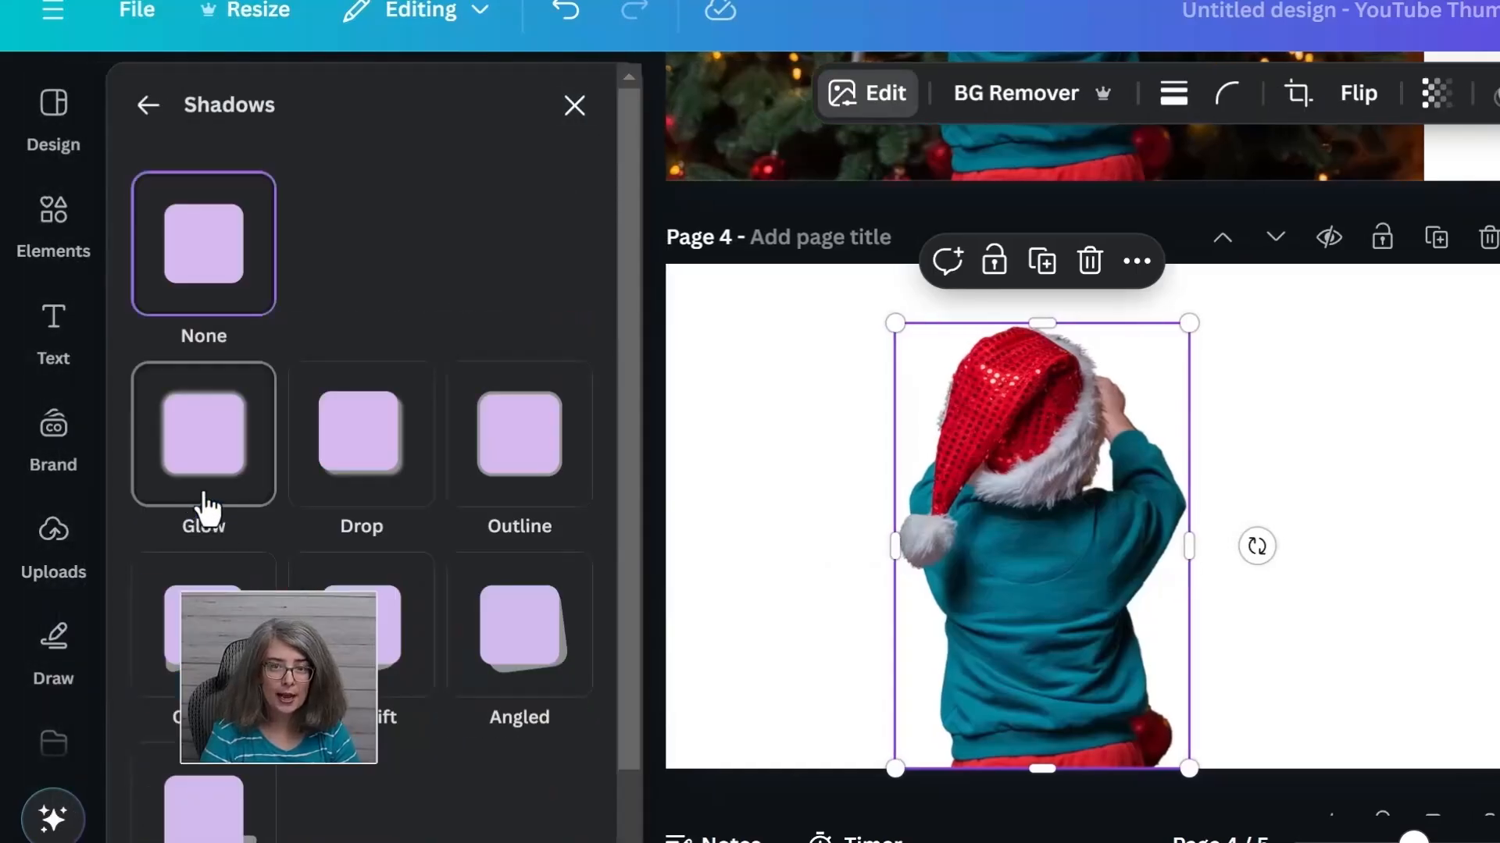
pyautogui.click(529, 464)
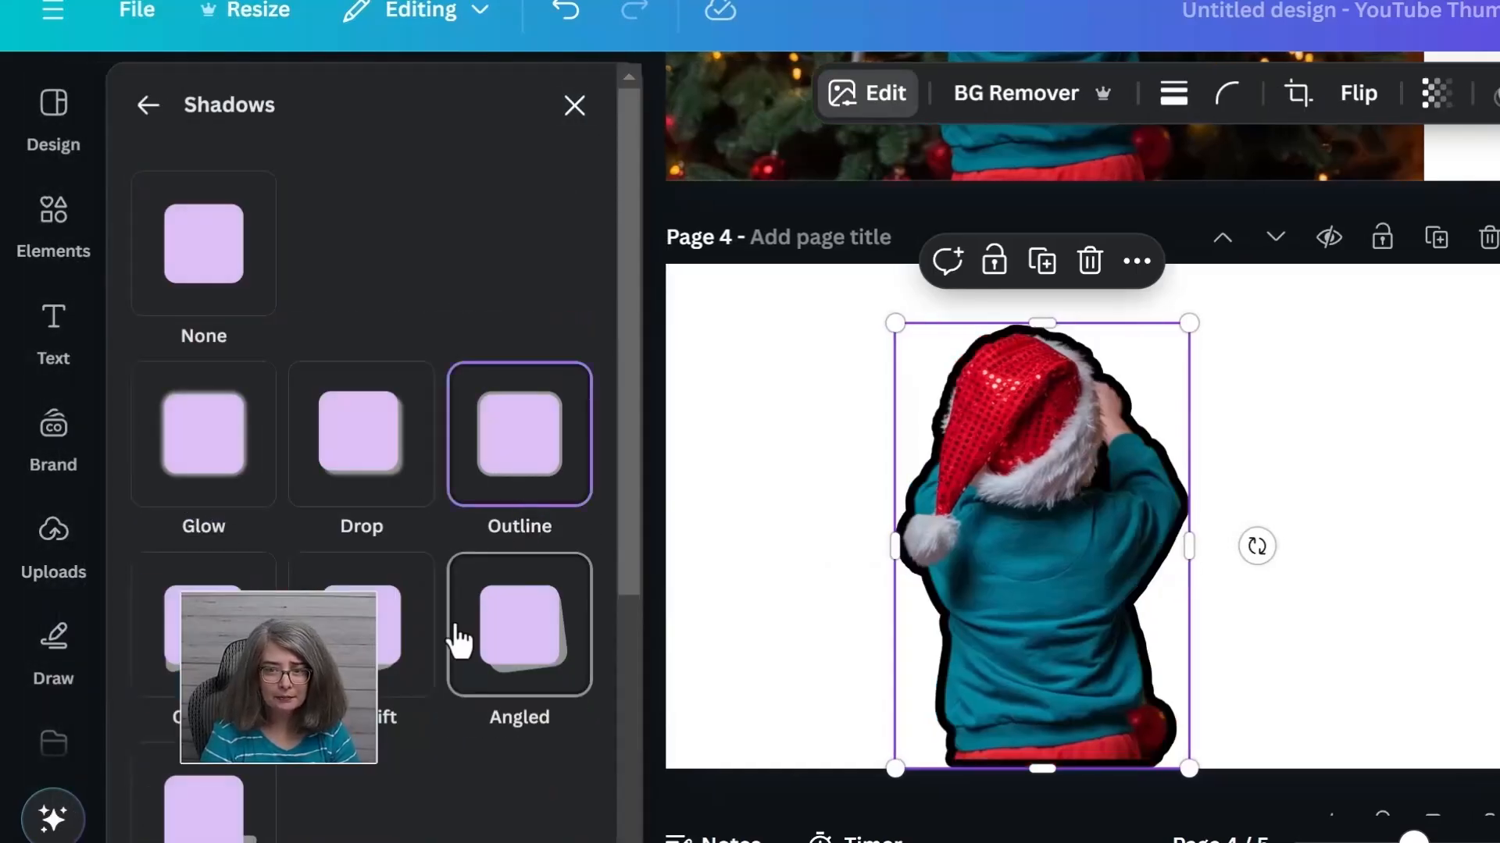
pyautogui.scroll(-5, 335, 777)
pyautogui.moveTo(219, 625); pyautogui.dragTo(206, 631)
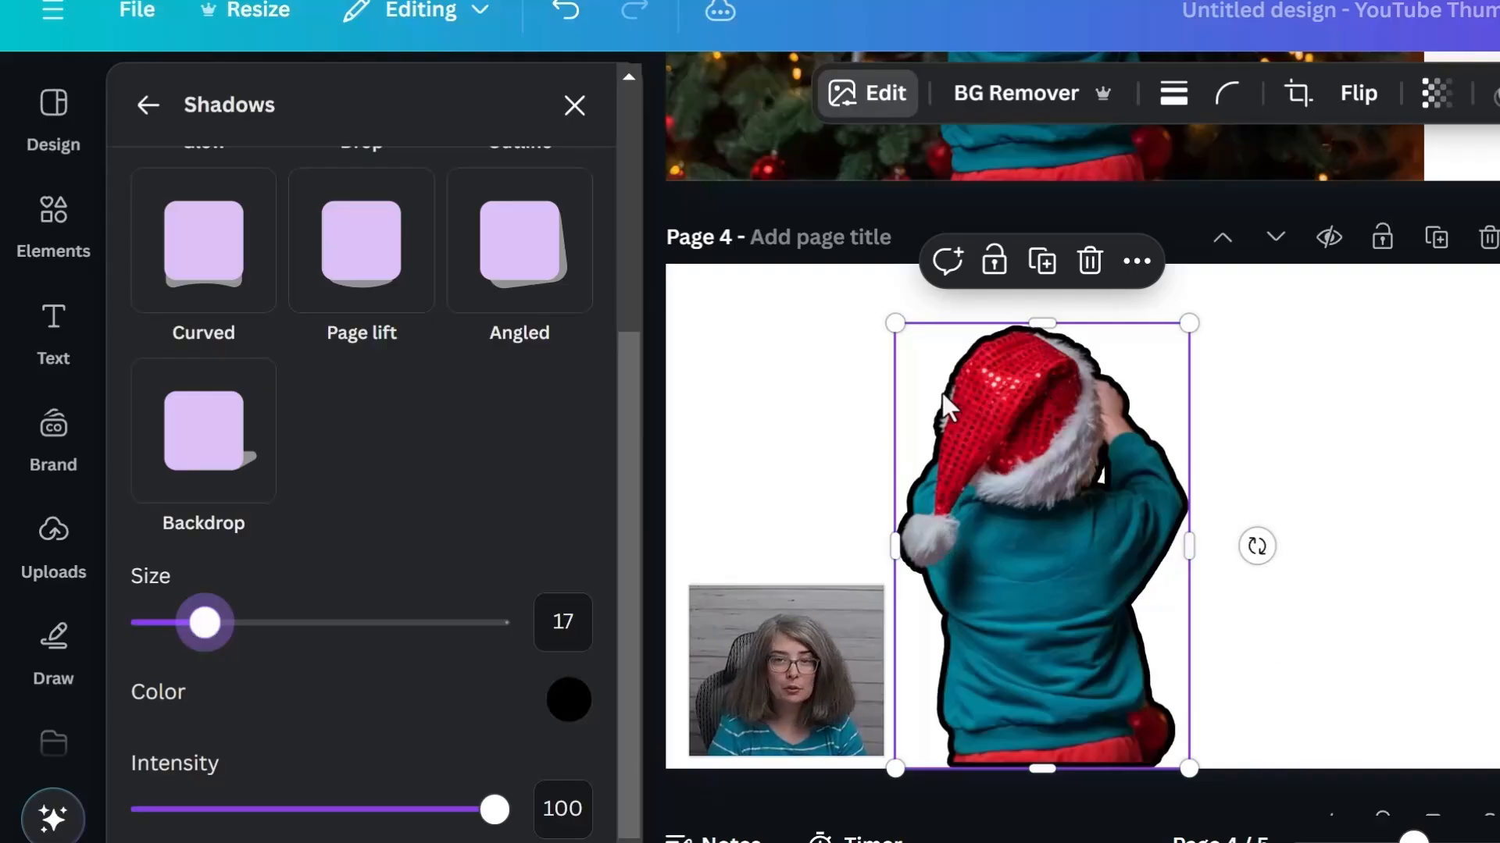
# Step: Apply the Custom duotone effect to the outlined child cutout on page 4
pyautogui.click(880, 97)
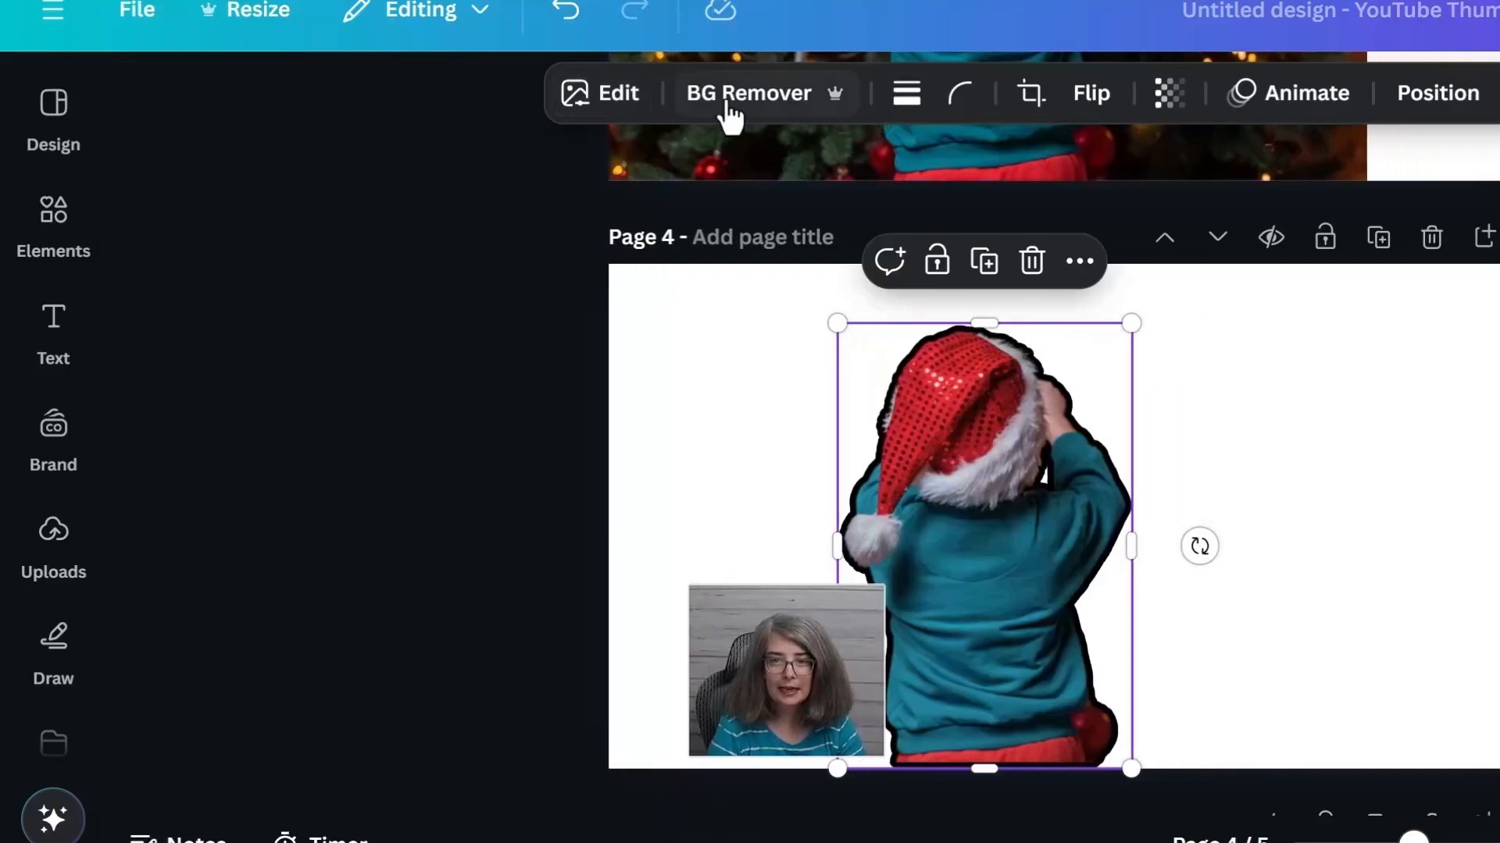
pyautogui.click(617, 97)
pyautogui.scroll(-5, 336, 486)
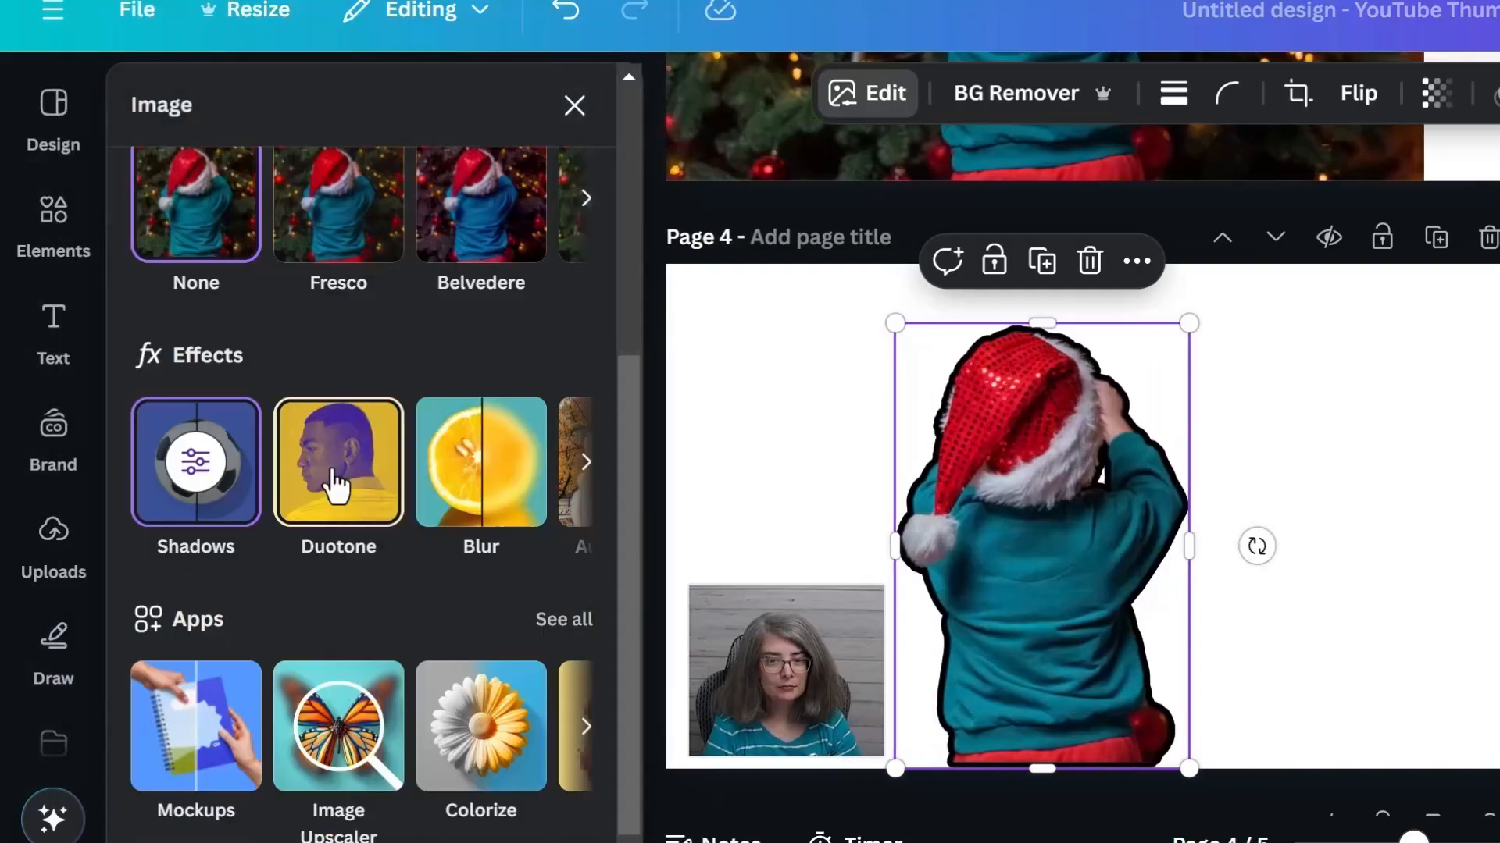
pyautogui.click(337, 486)
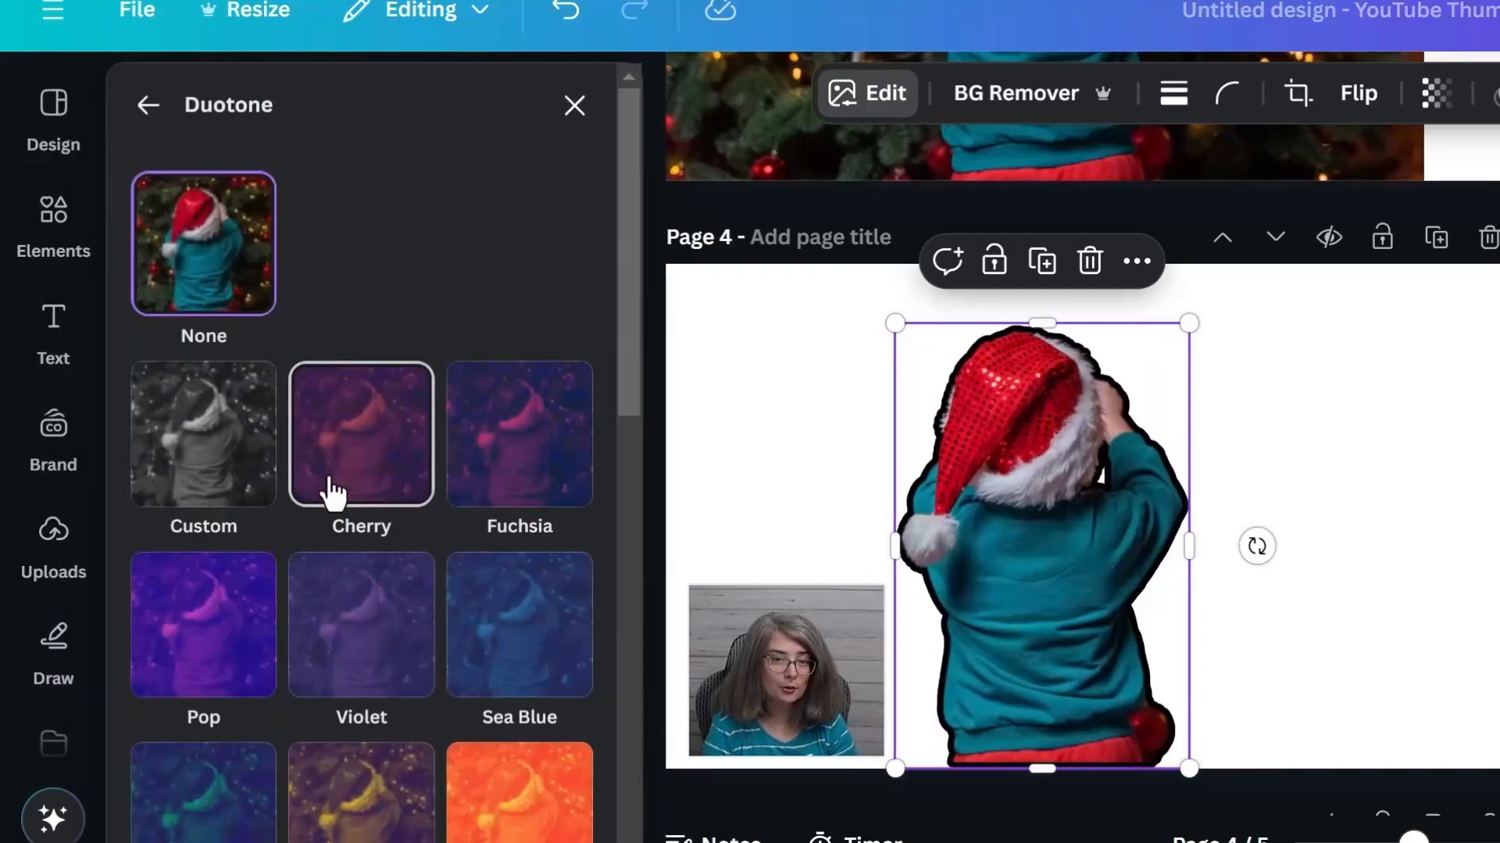
pyautogui.click(211, 449)
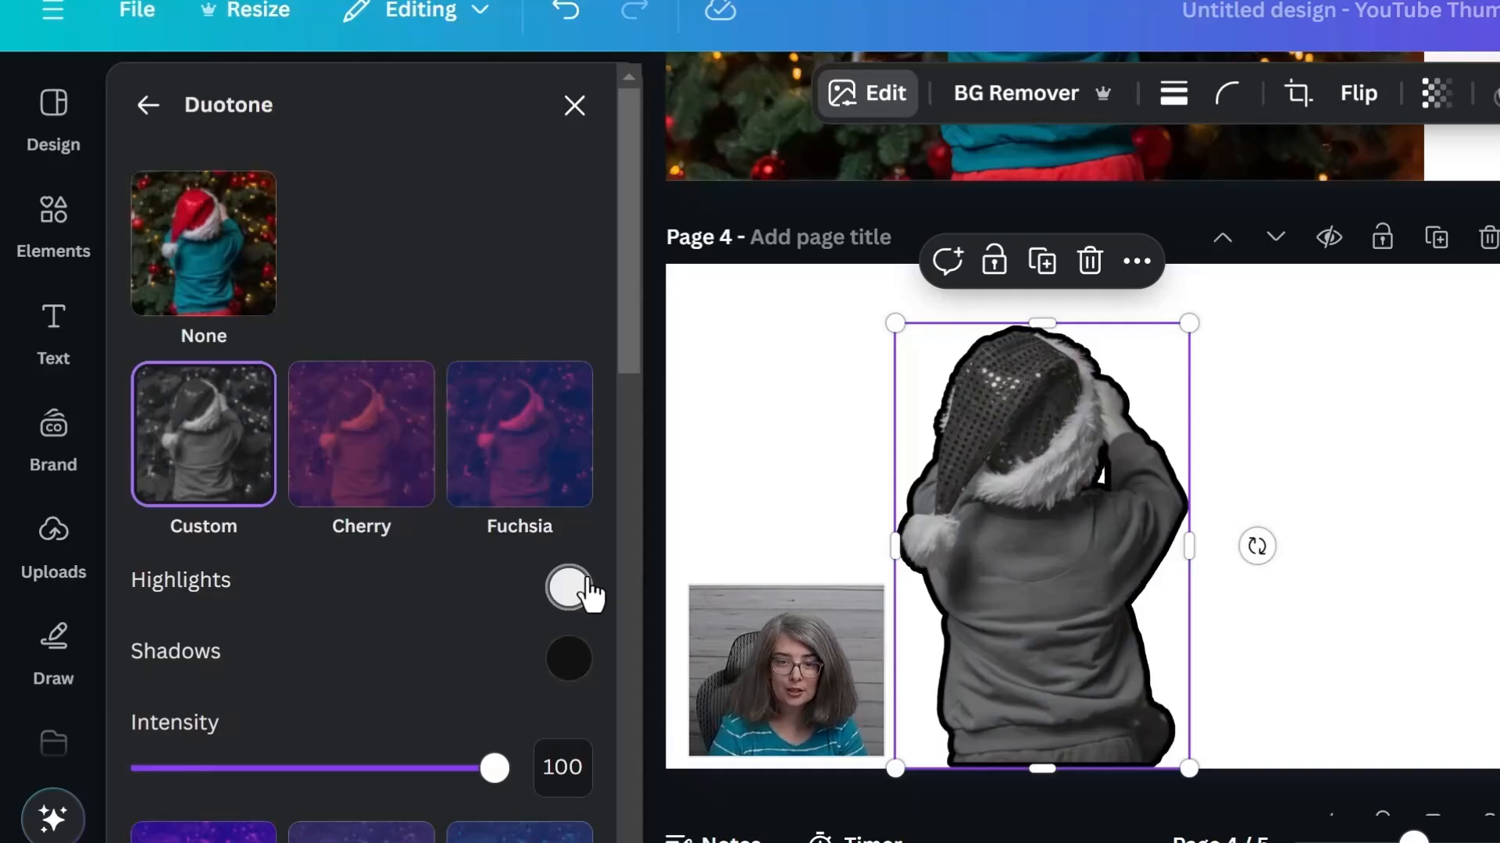
# Step: Set the duotone Highlights to white and Shadows to near-white (#FFFEFE) so only the child's black outline shows
pyautogui.click(576, 596)
pyautogui.click(494, 589)
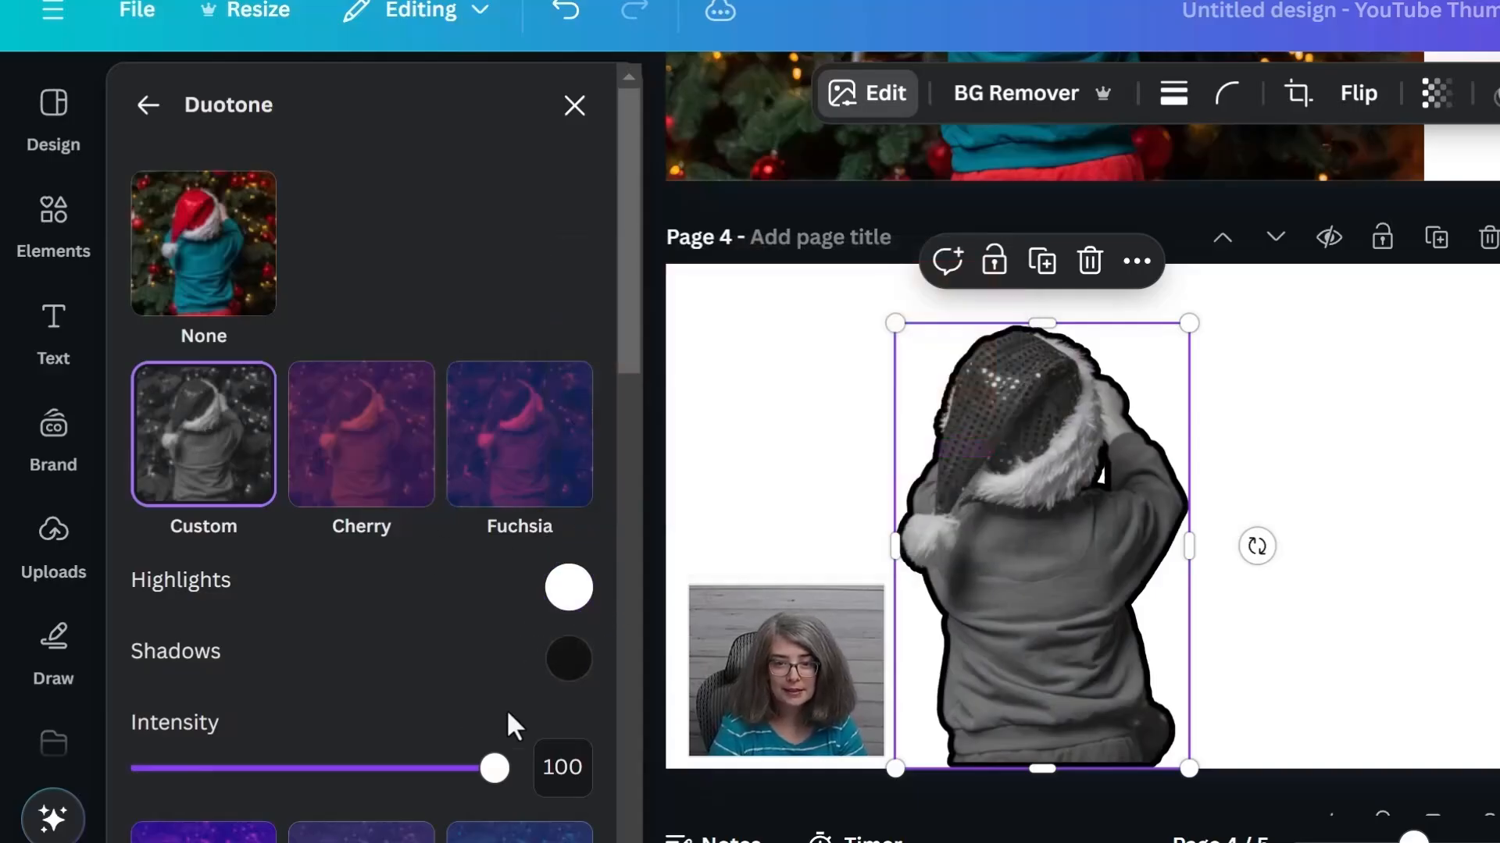
pyautogui.click(568, 671)
pyautogui.moveTo(567, 345); pyautogui.dragTo(569, 306)
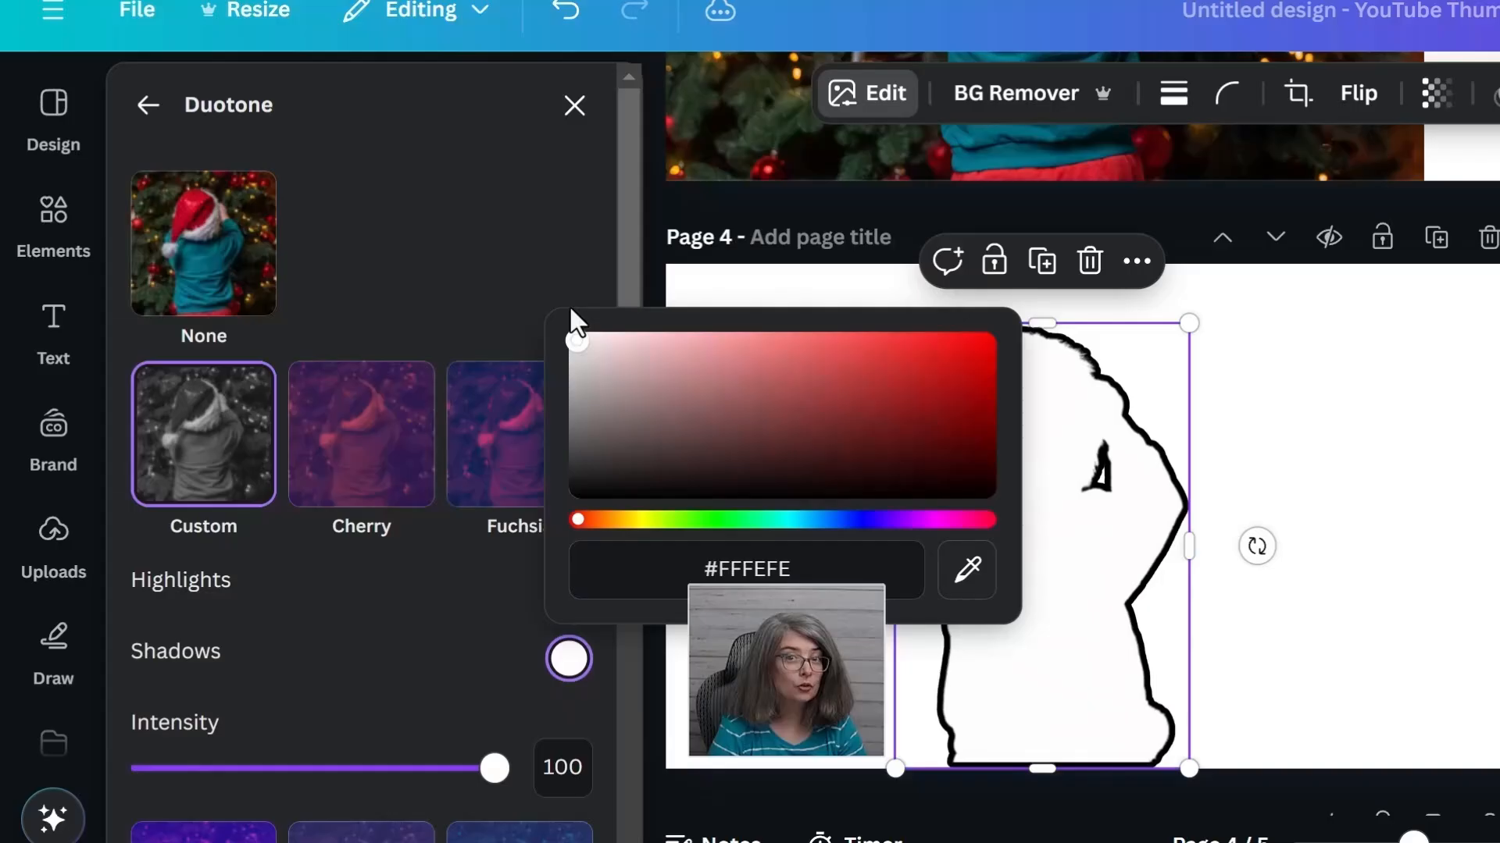
pyautogui.click(1382, 372)
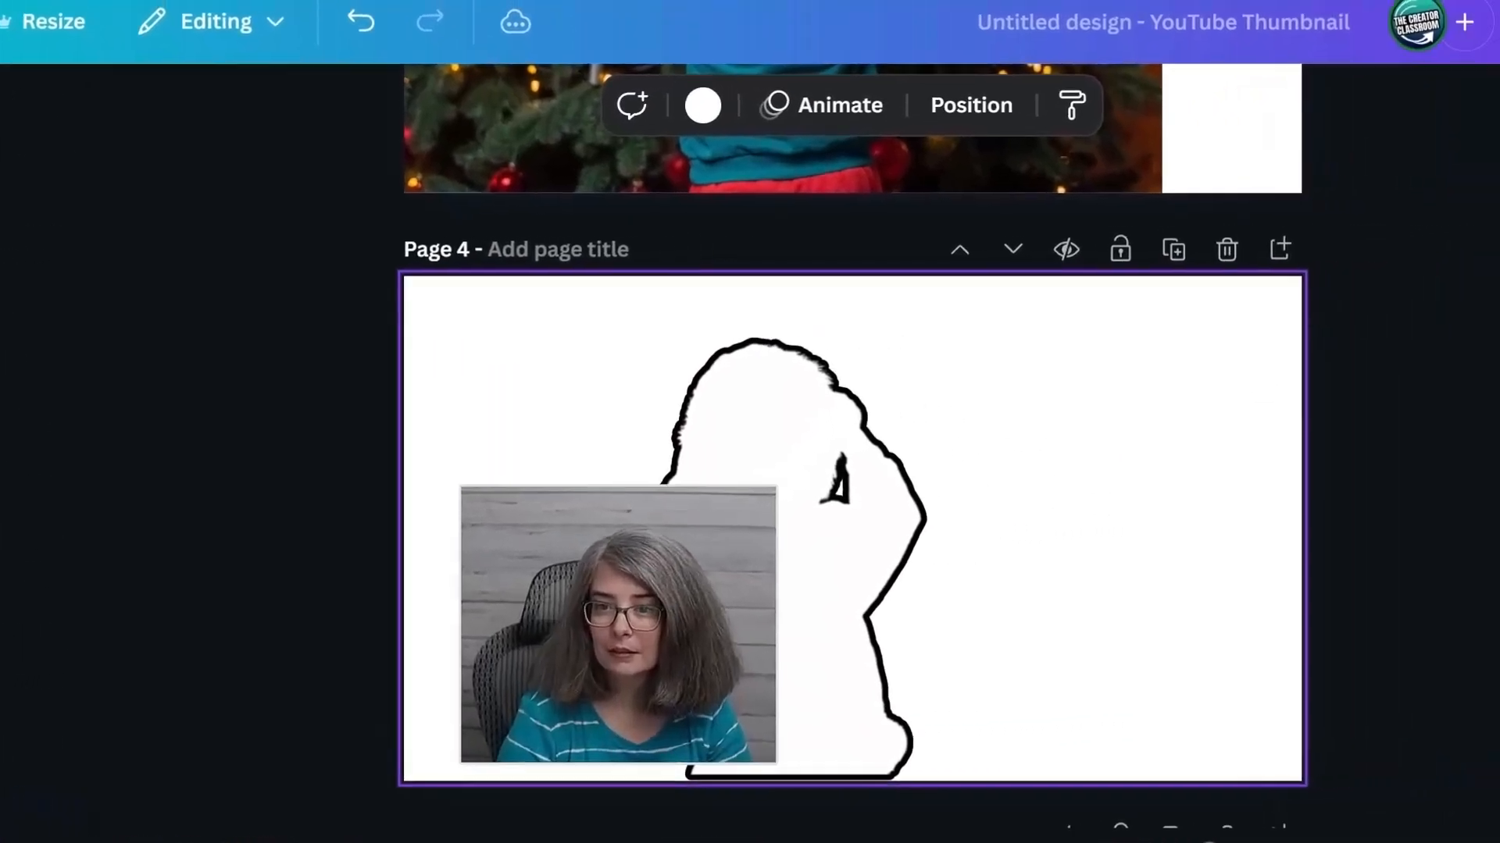
# Step: Open the design's PNG download settings at size 1, with file compression and transparent background switched off
pyautogui.click(1398, 43)
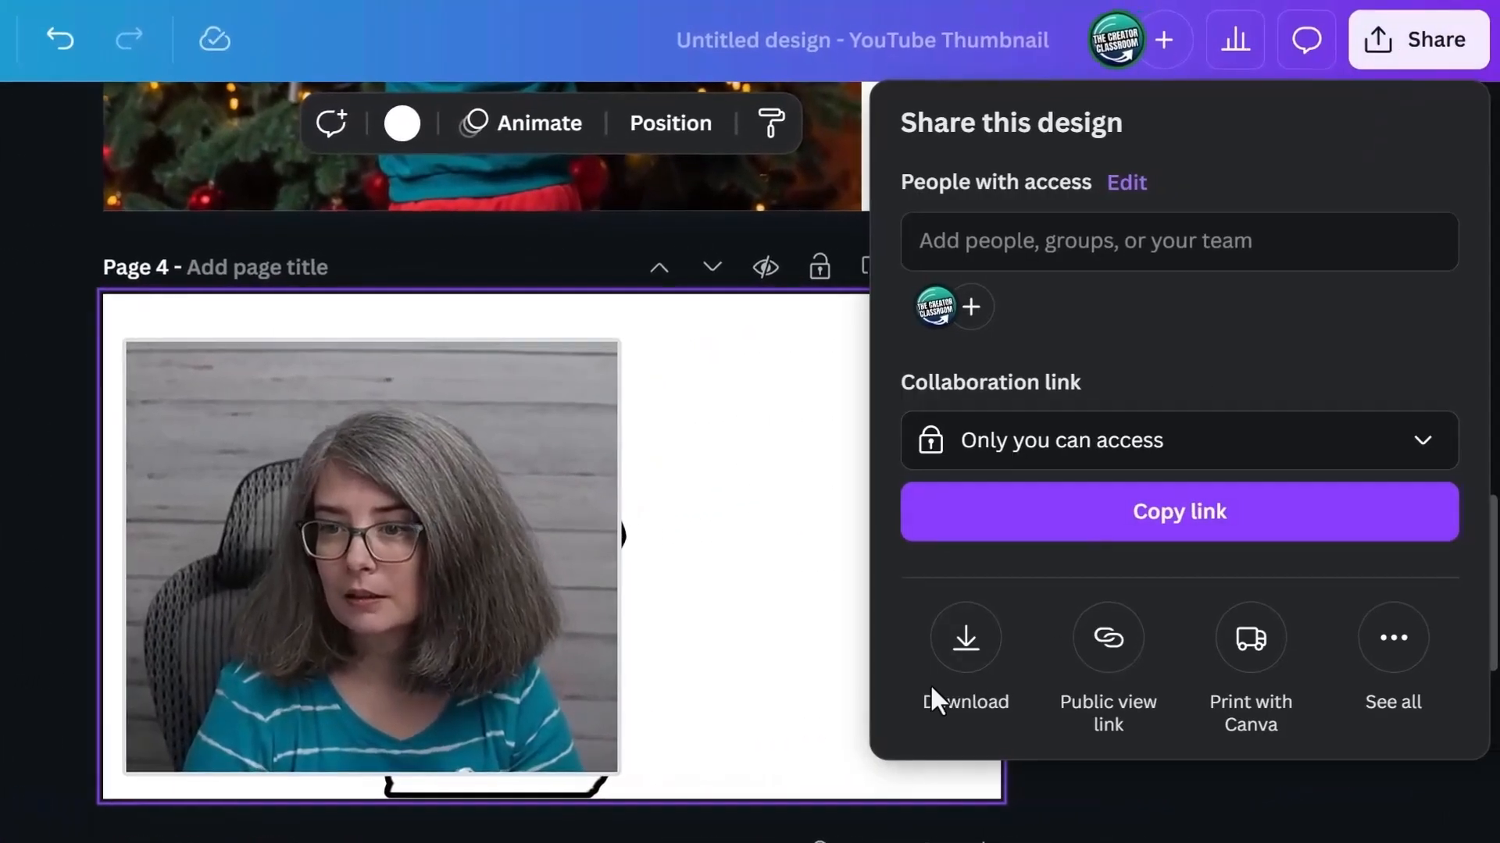
pyautogui.click(960, 667)
pyautogui.click(1008, 634)
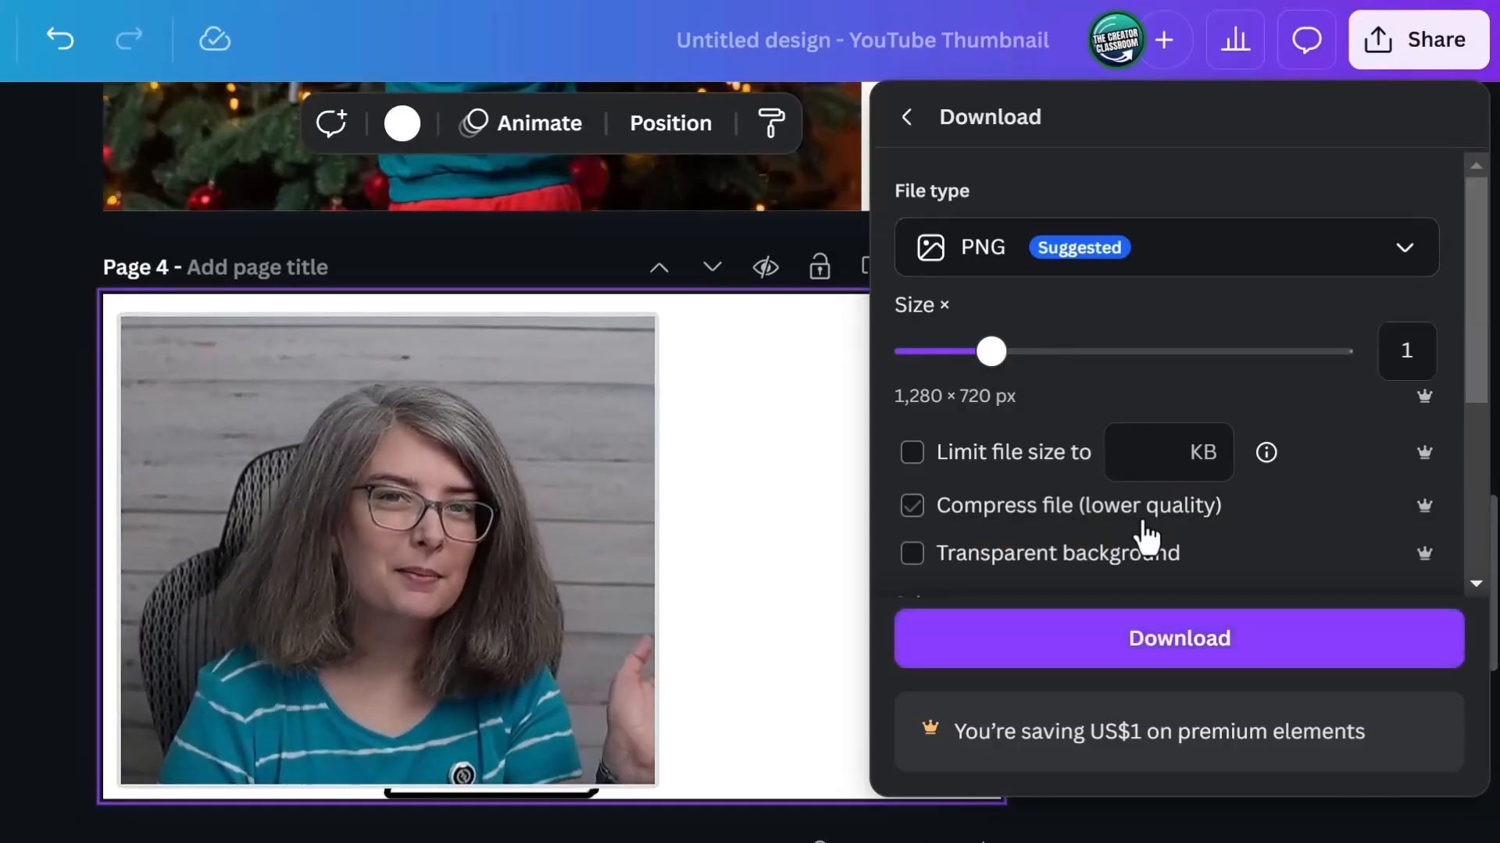
pyautogui.click(1140, 556)
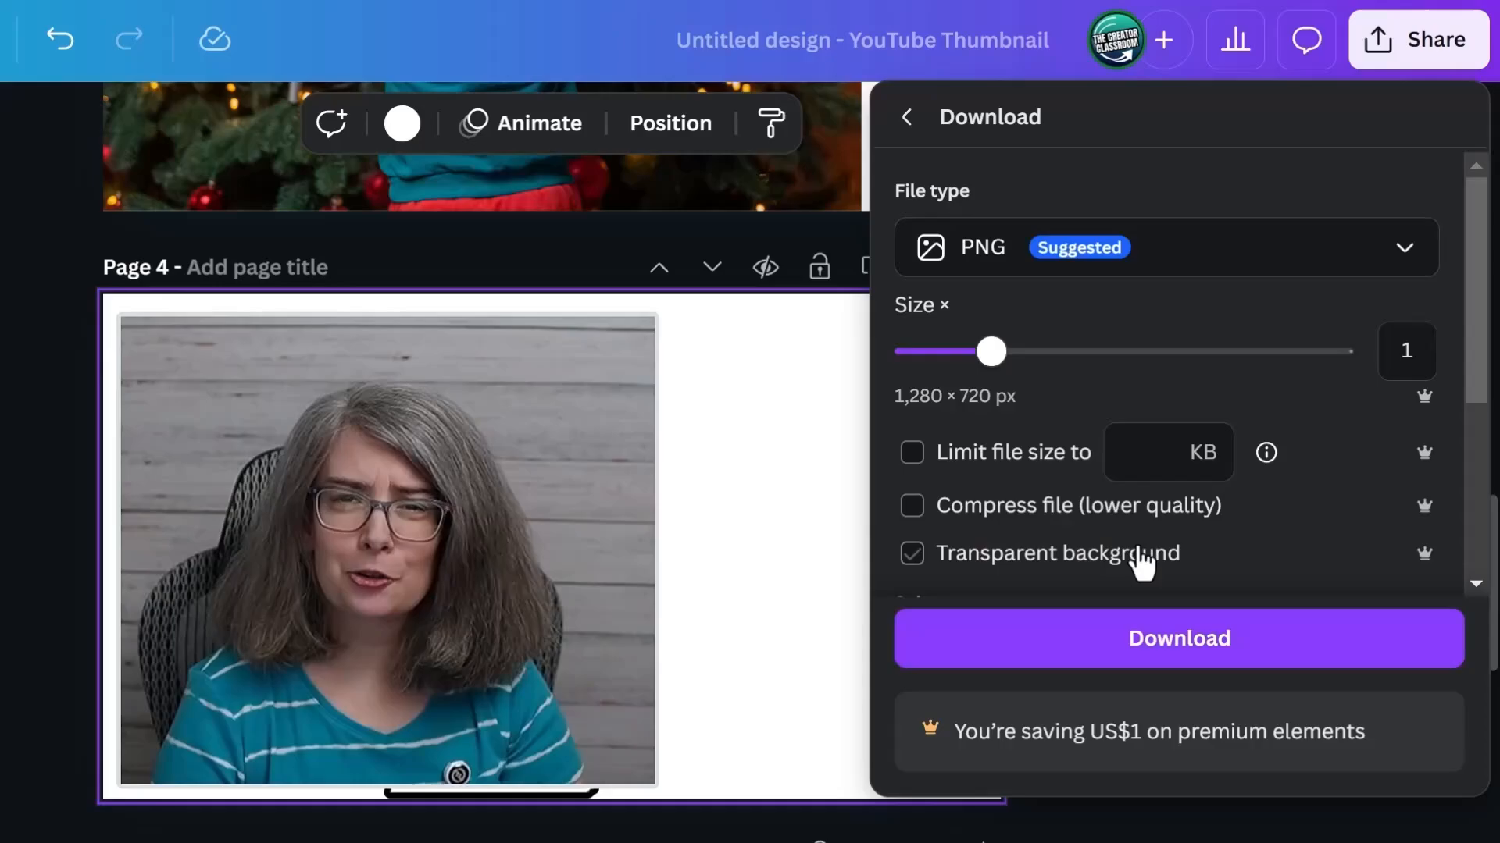
pyautogui.click(1172, 522)
pyautogui.click(1222, 508)
pyautogui.scroll(-4, 1312, 422)
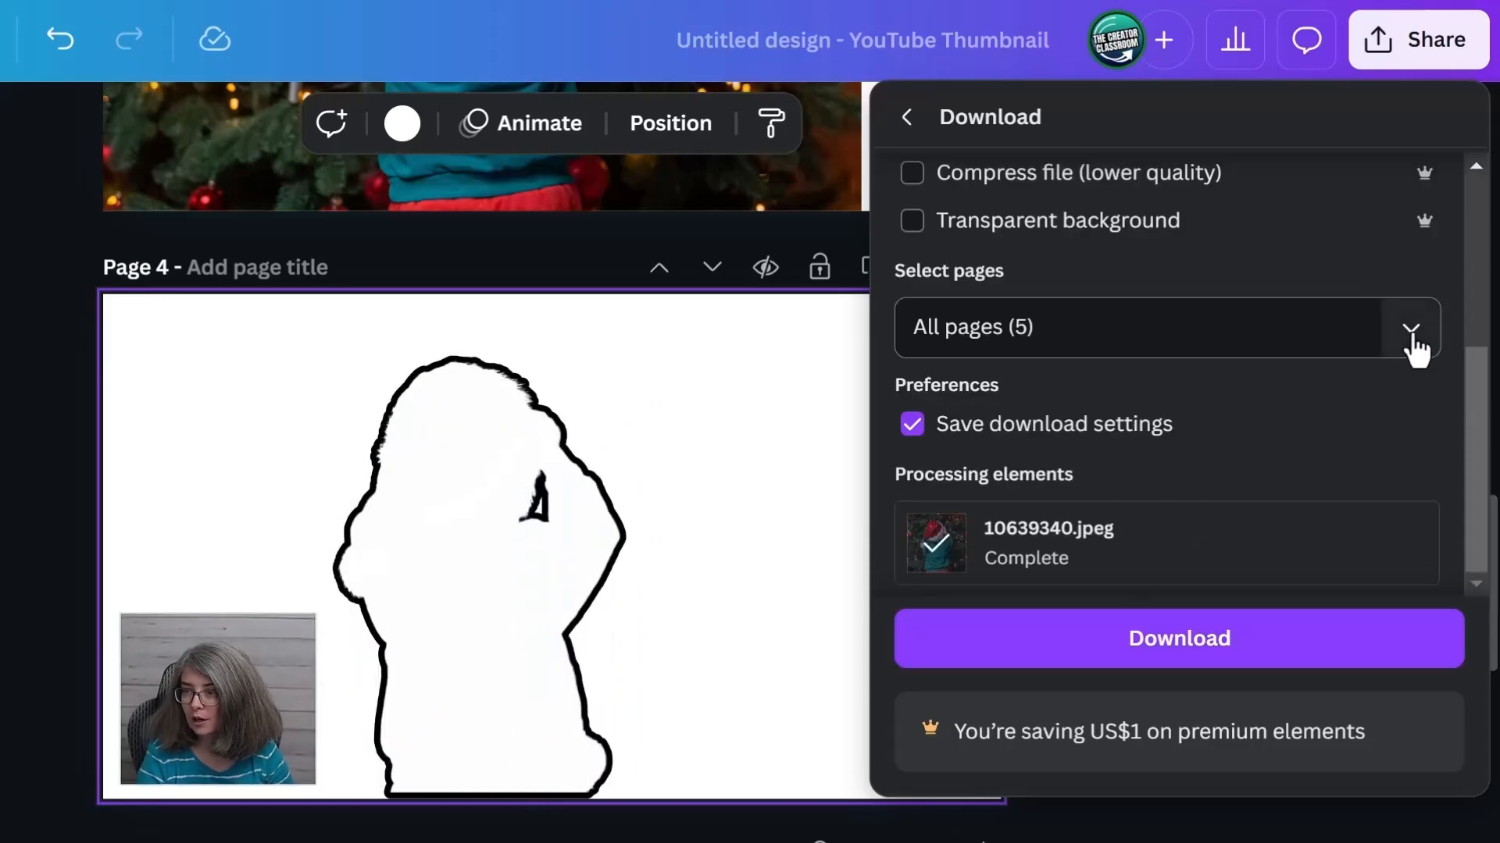
# Step: Limit the download selection to page 4 only and download the child outline as a PNG
pyautogui.click(1411, 344)
pyautogui.click(1298, 426)
pyautogui.scroll(-4, 1297, 453)
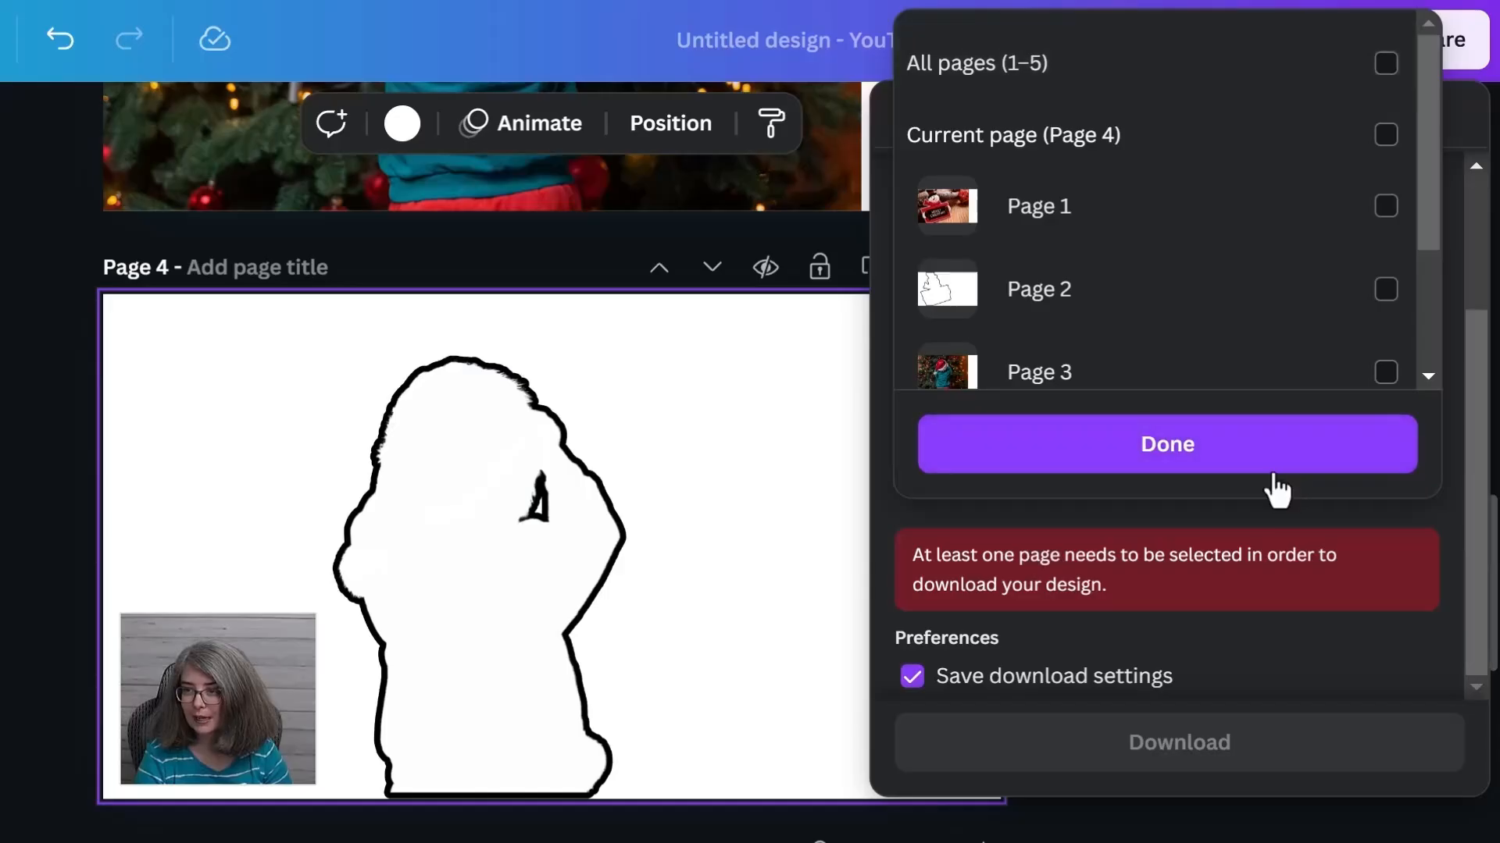
pyautogui.click(1227, 373)
pyautogui.click(1209, 417)
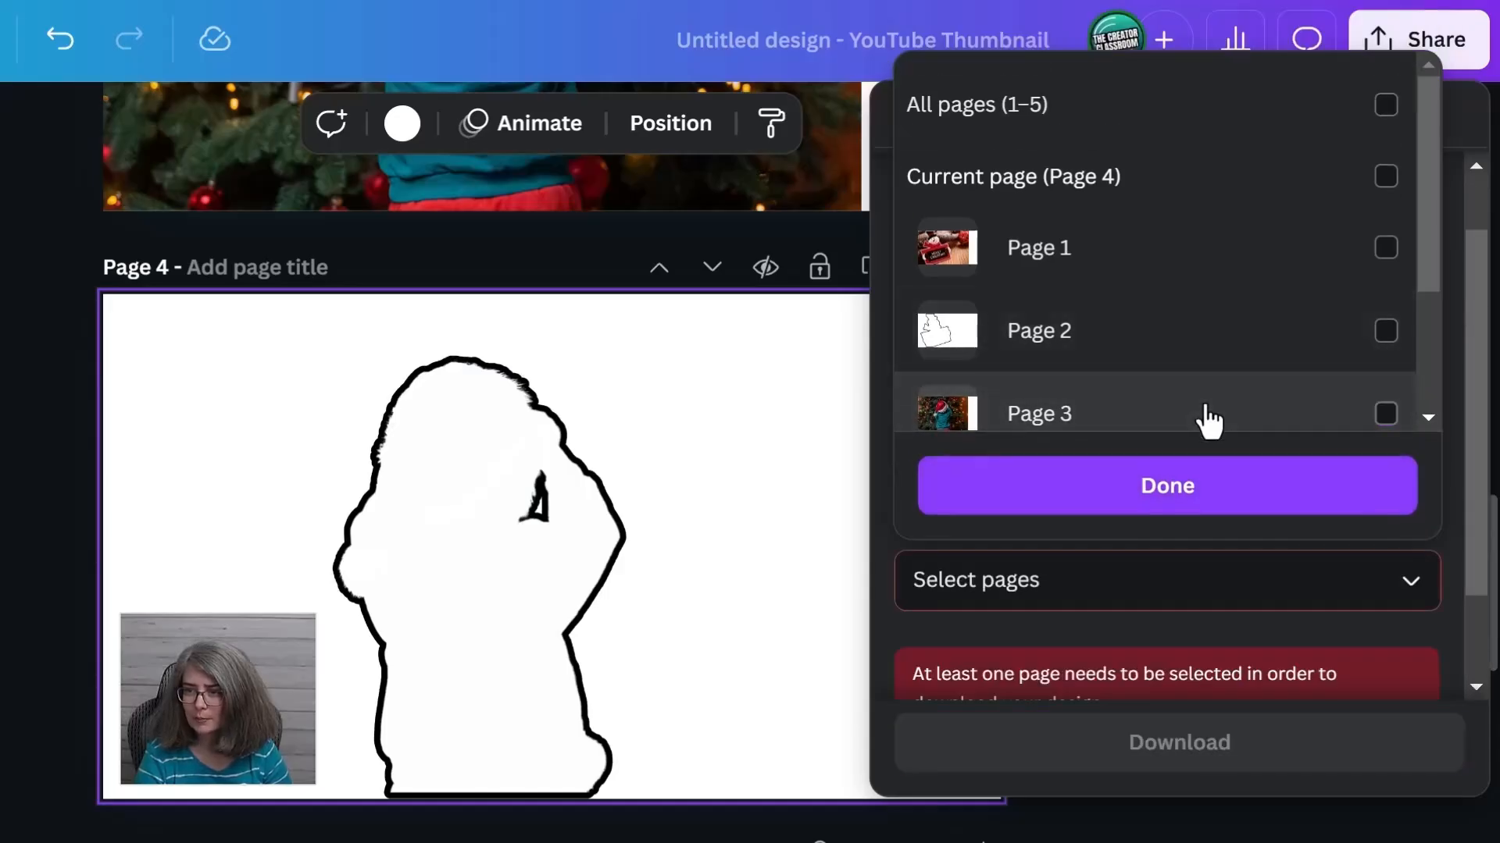
pyautogui.scroll(-2, 1212, 406)
pyautogui.click(1215, 366)
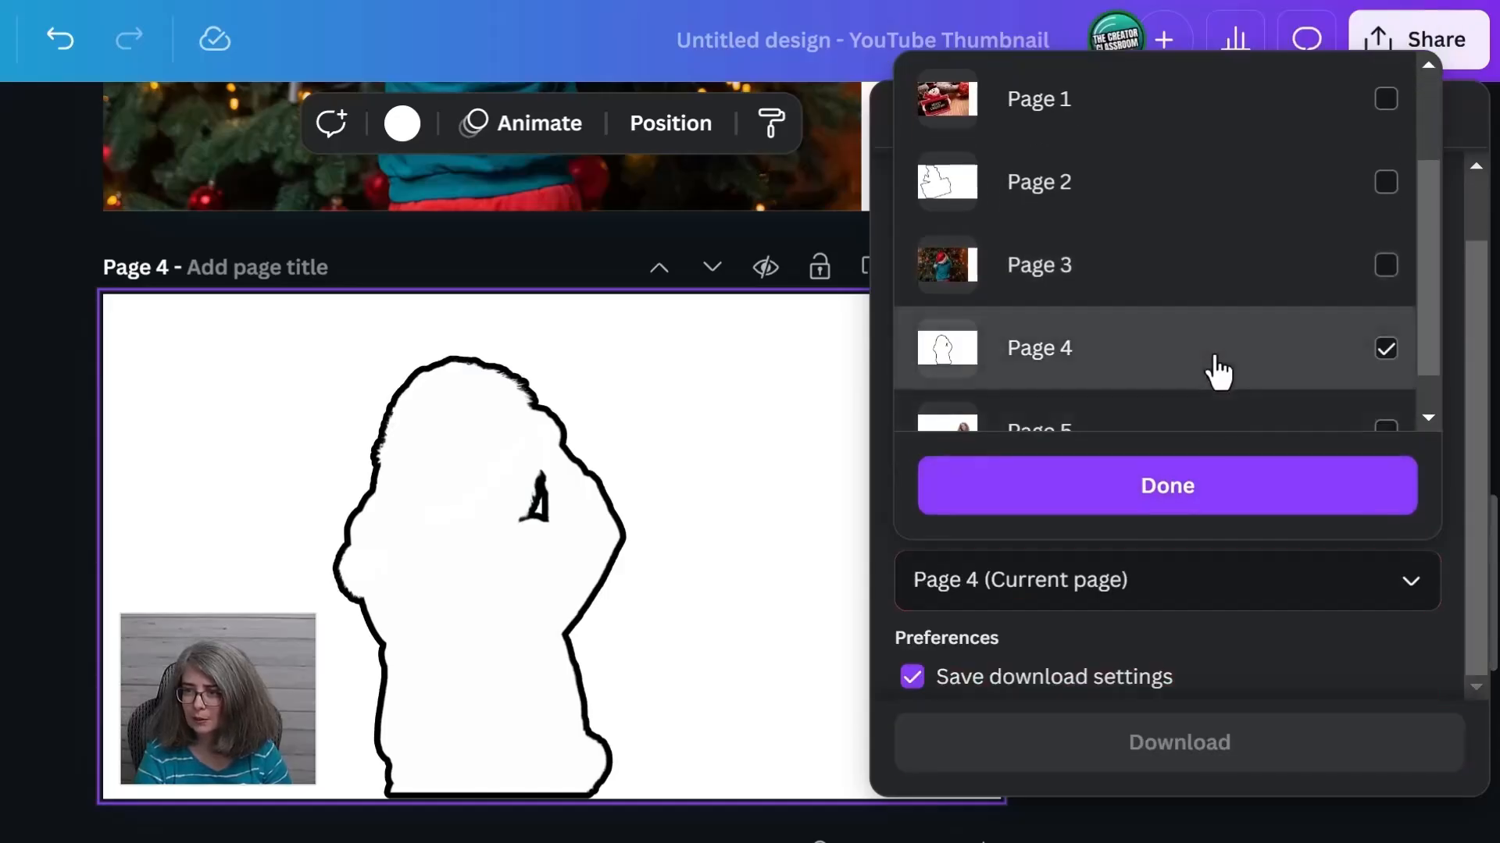
pyautogui.click(1212, 504)
pyautogui.click(1148, 756)
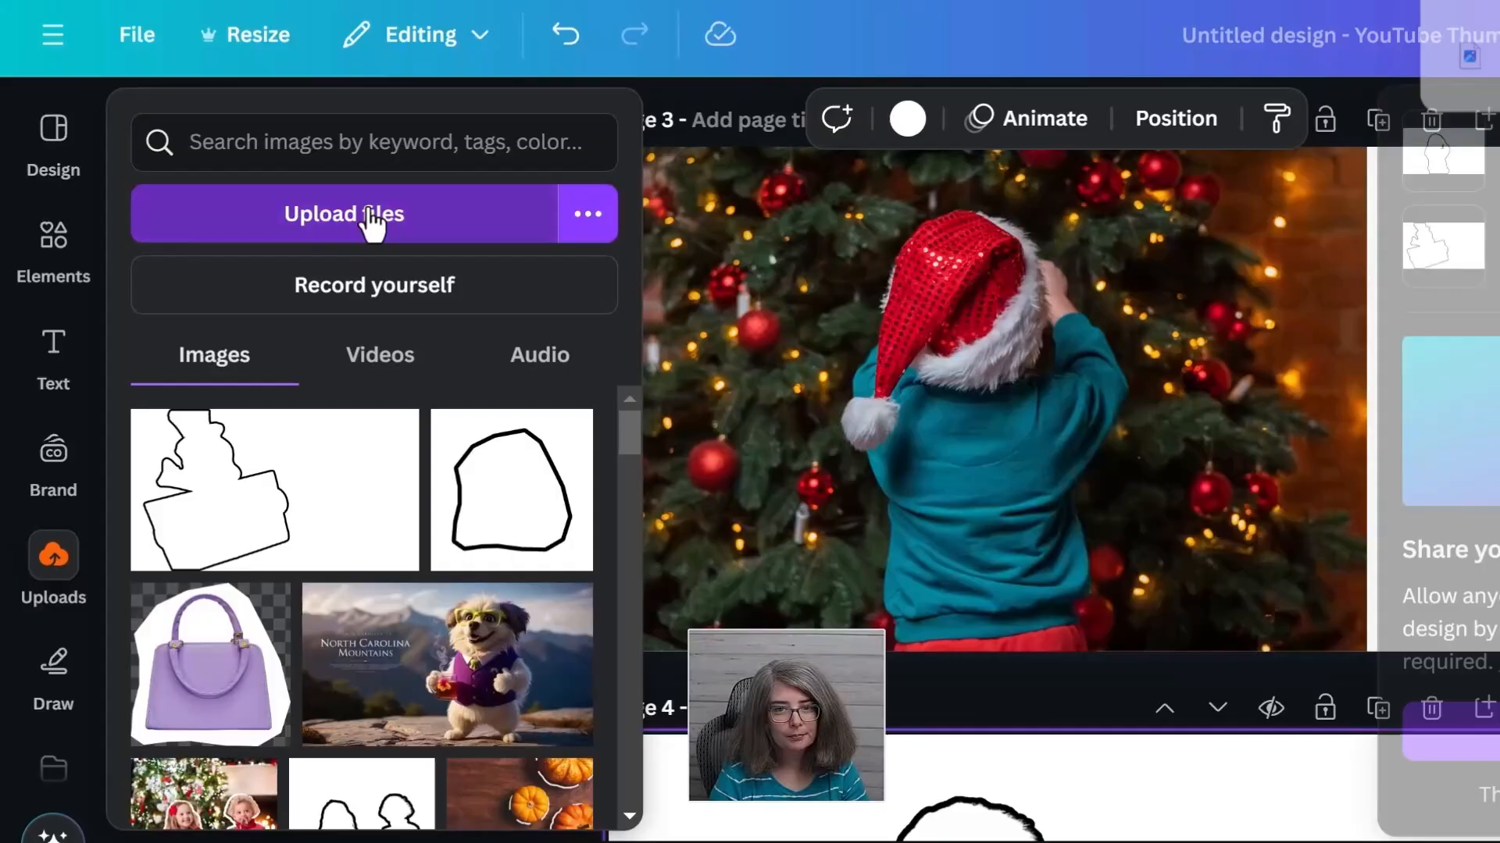
# Step: Upload the downloaded child outline image, Untitled design (4), from the Downloads folder
pyautogui.click(369, 219)
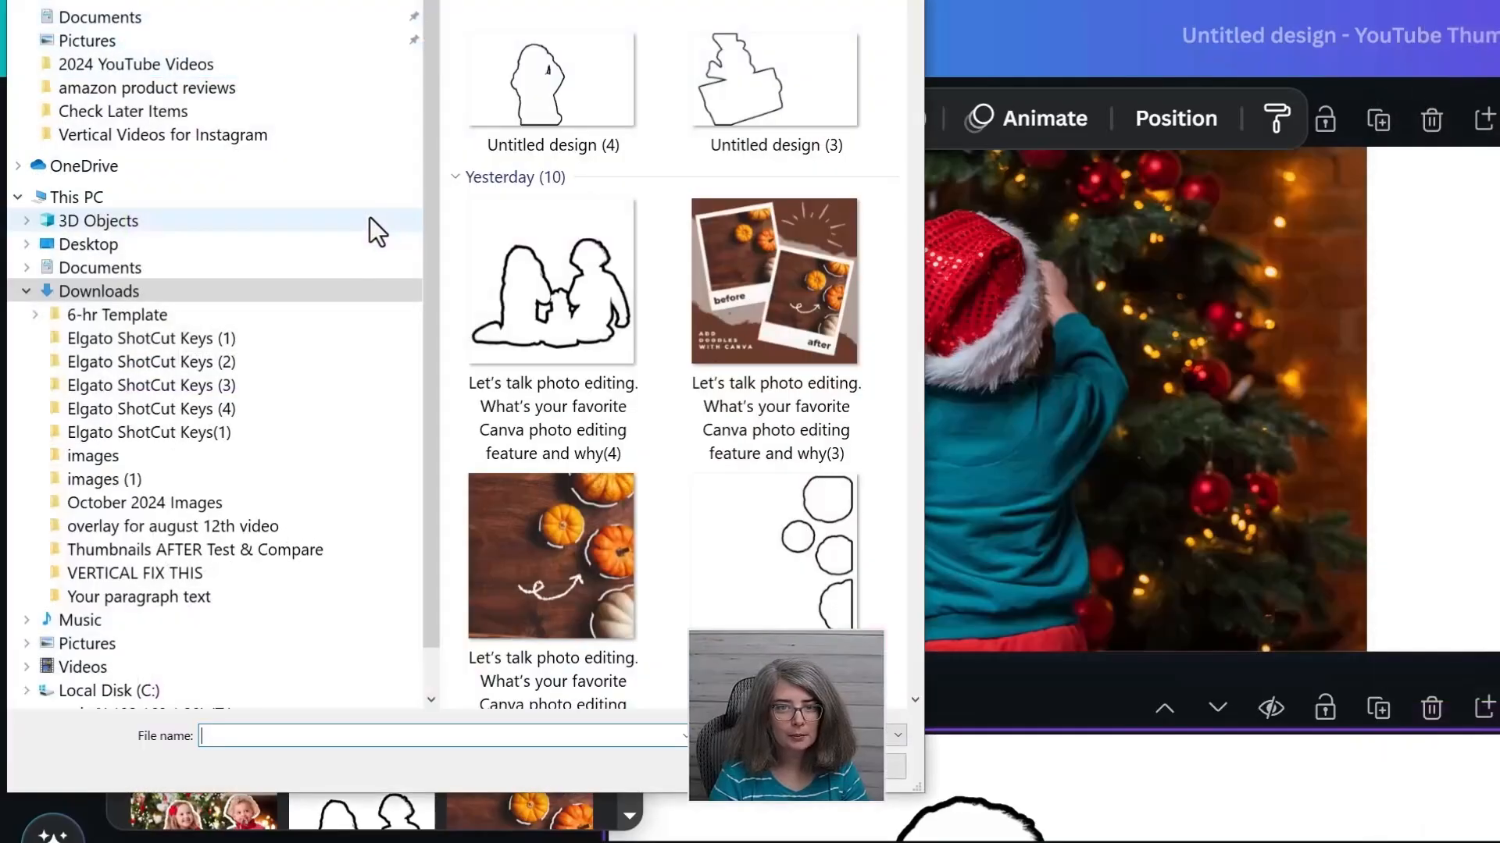
pyautogui.doubleClick(553, 78)
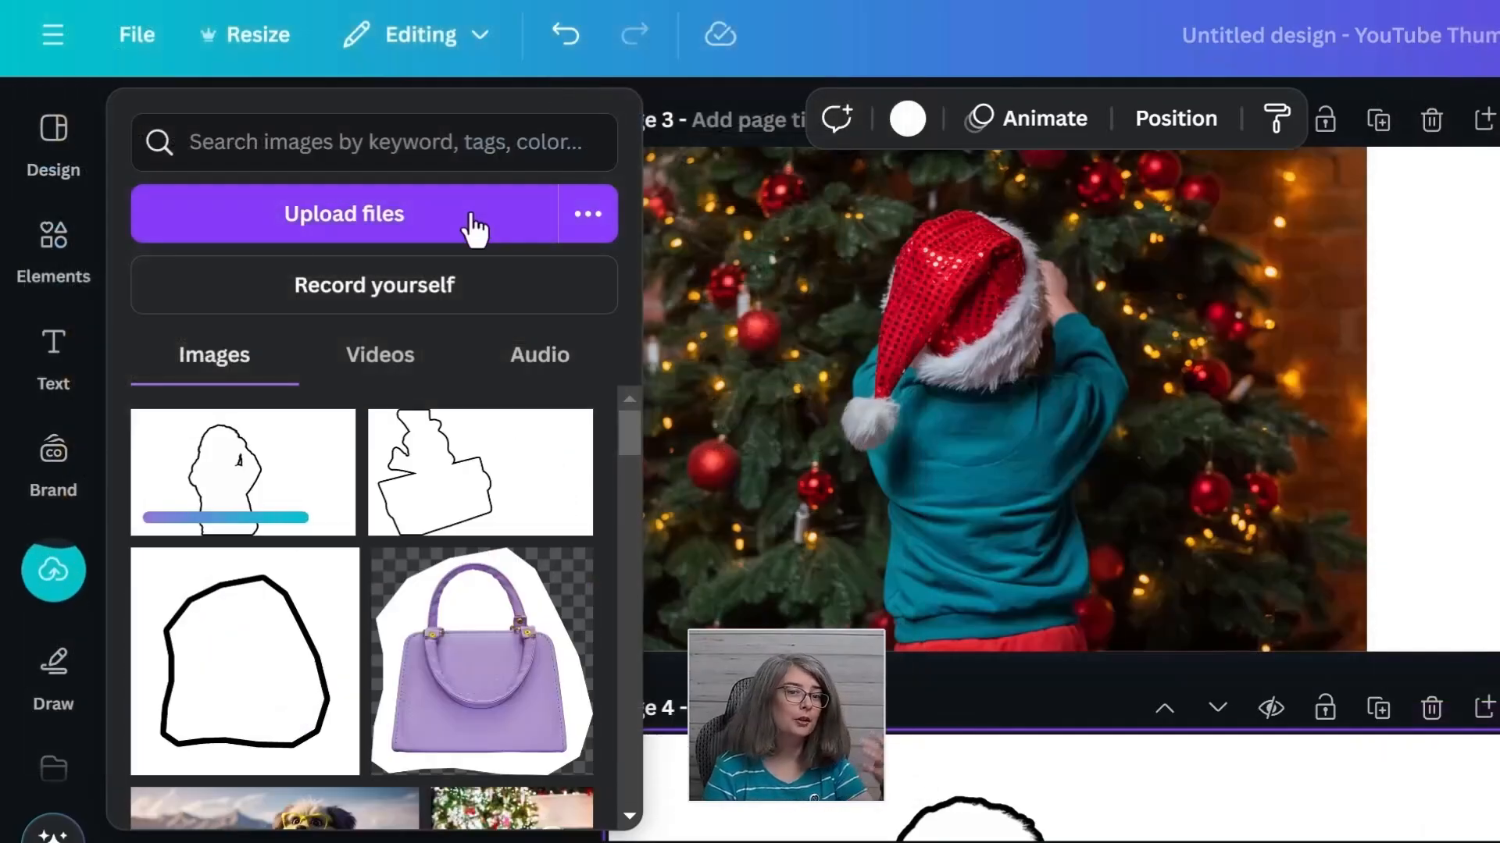
# Step: Place the uploaded child outline over the photo on page 3, enlarged to cover the whole page, and remove its background
pyautogui.click(209, 506)
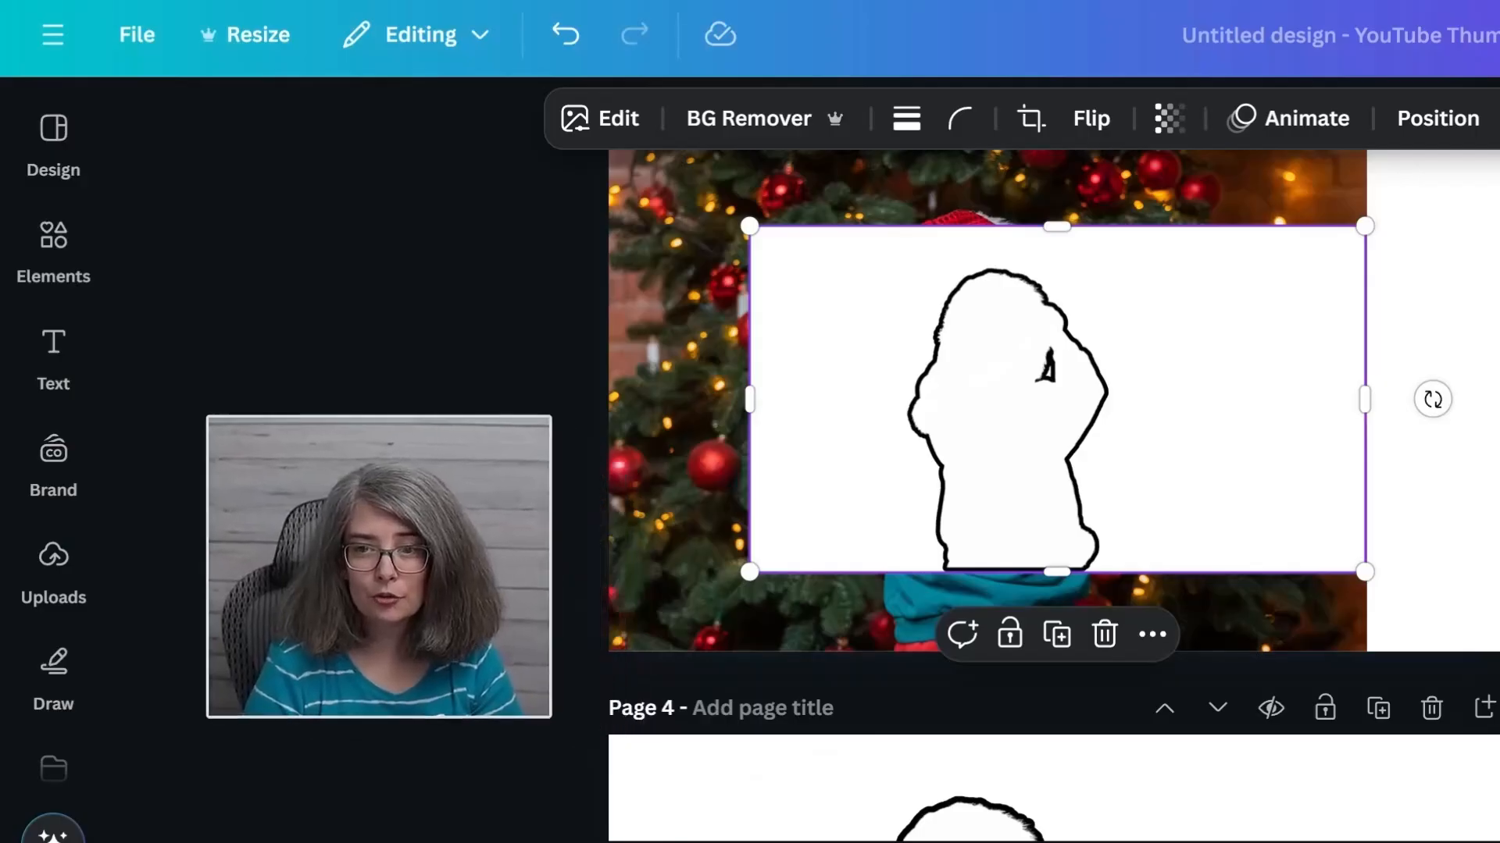
pyautogui.press('Escape')
pyautogui.moveTo(1064, 500); pyautogui.dragTo(949, 455)
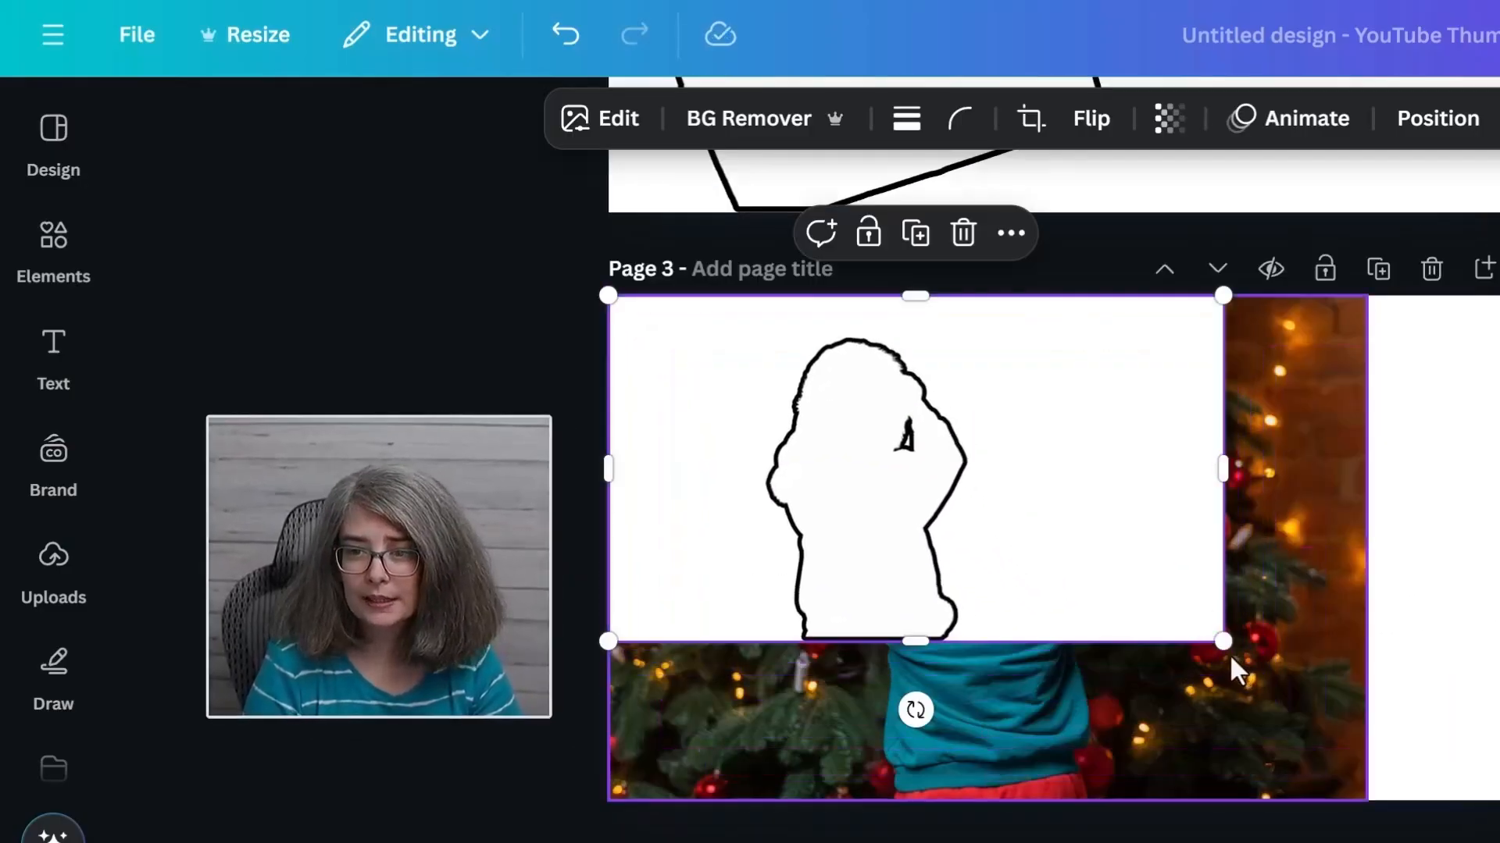
pyautogui.moveTo(1224, 642); pyautogui.dragTo(1488, 822)
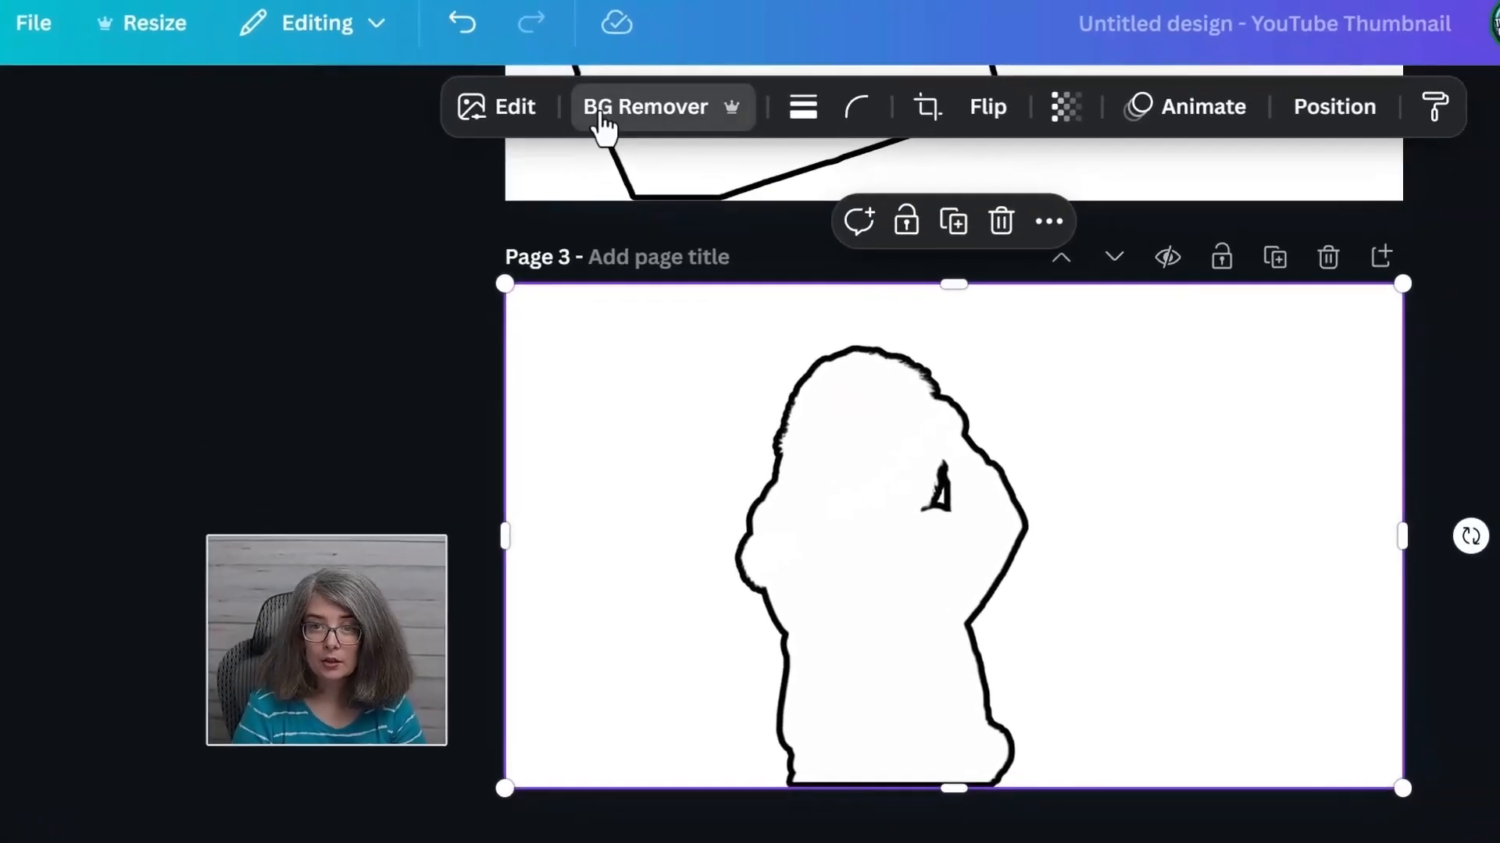
pyautogui.click(702, 123)
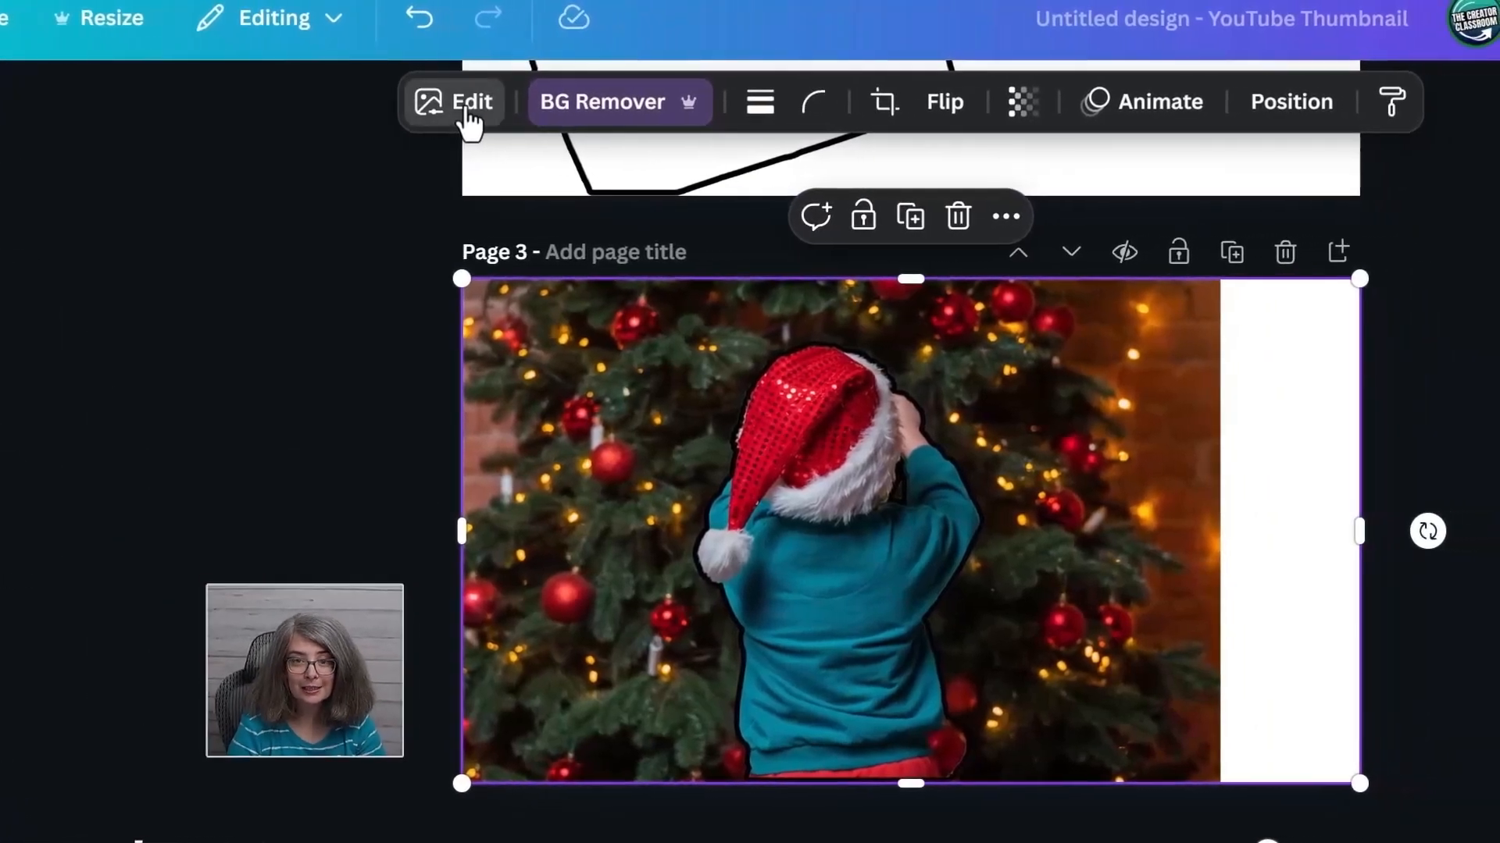
# Step: Apply a custom Duotone to the child outline with both Highlights and Shadows at #FFFFFF to make the line white
pyautogui.click(515, 117)
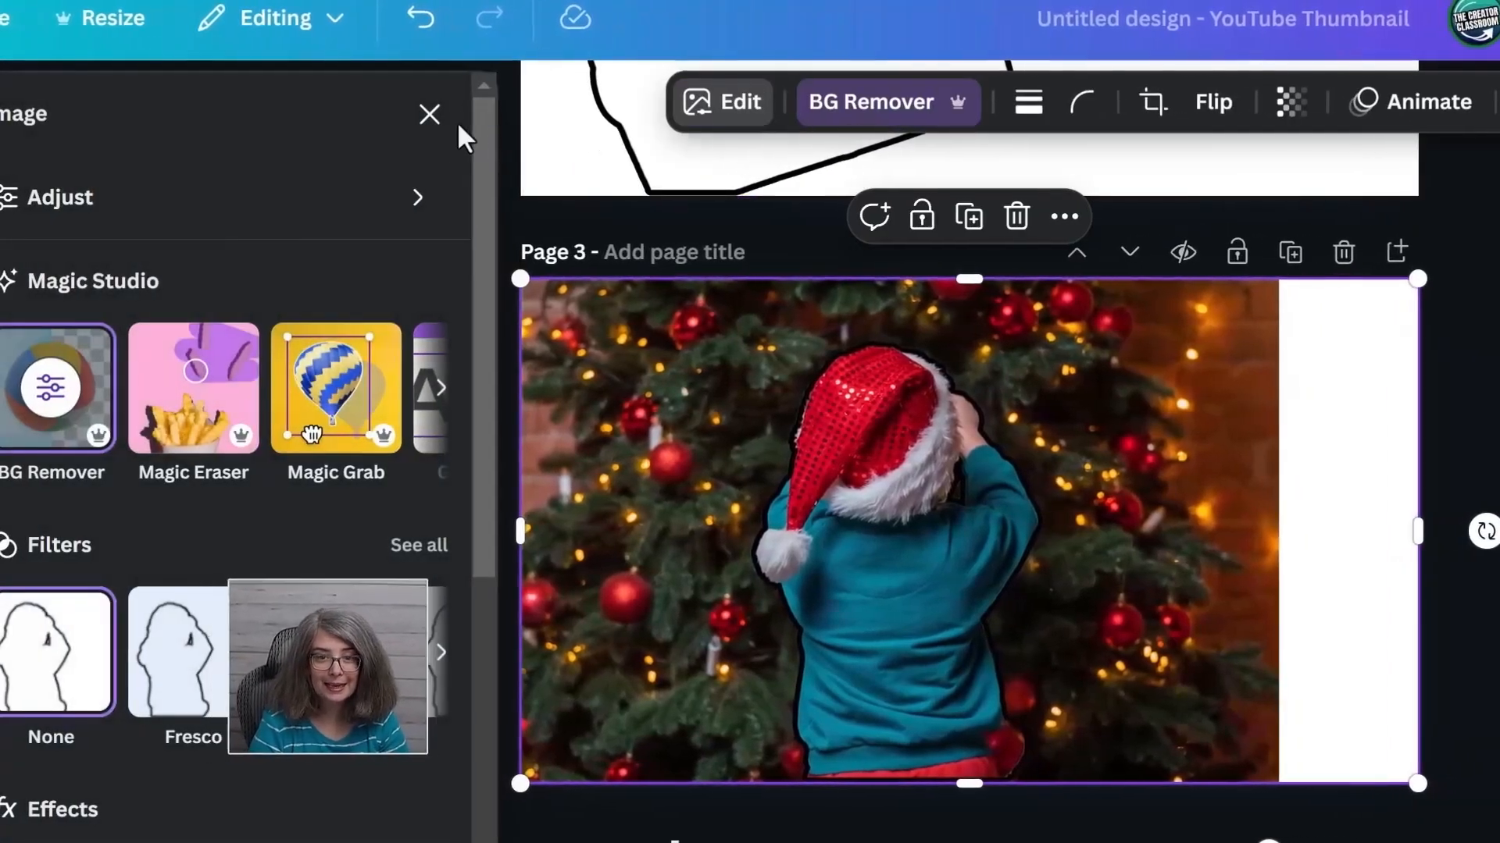
pyautogui.scroll(-4, 235, 469)
pyautogui.click(218, 645)
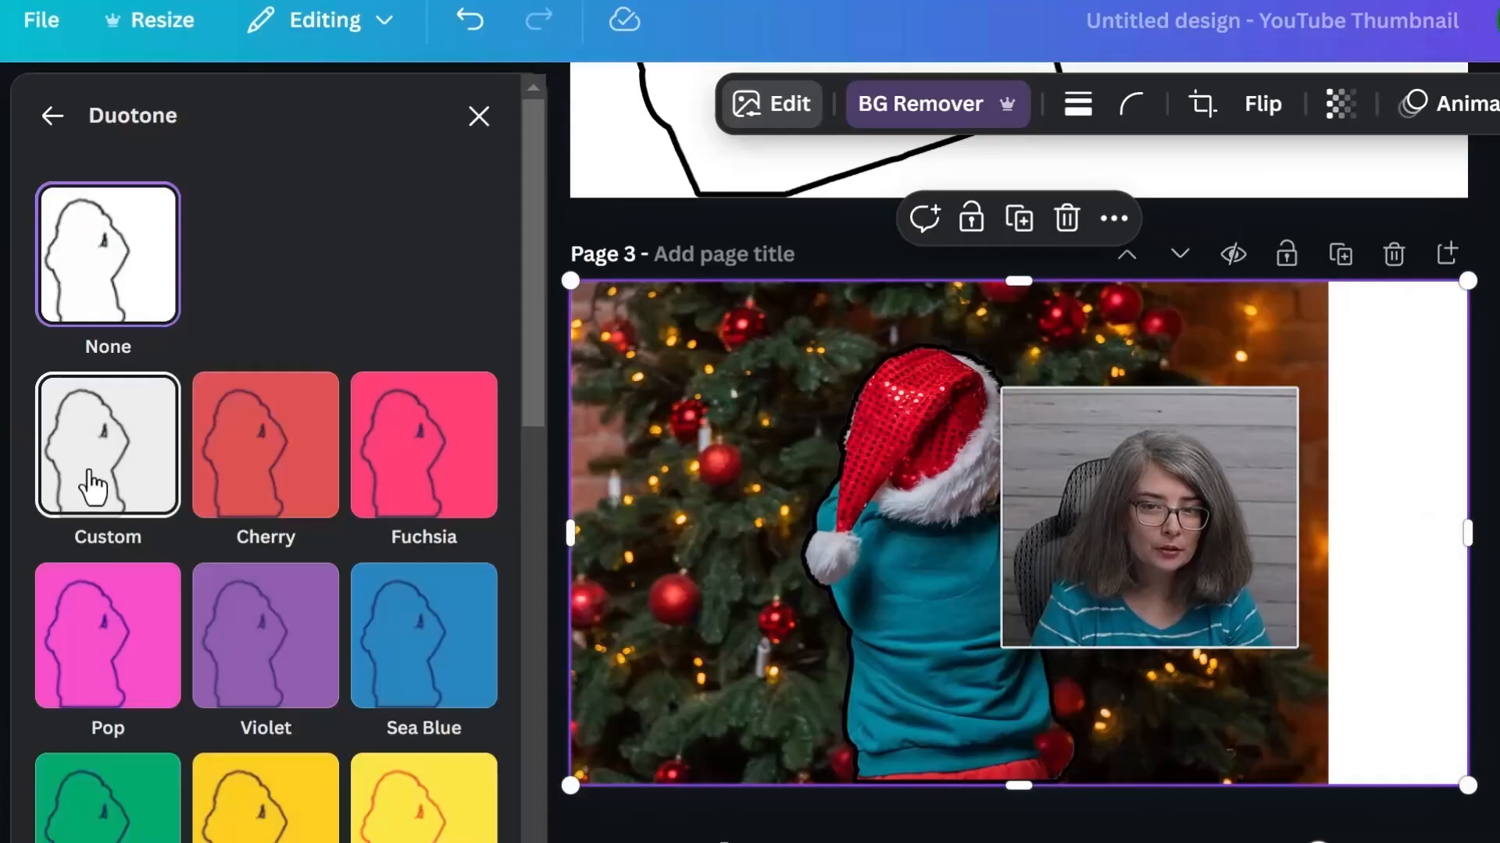
pyautogui.click(94, 488)
pyautogui.click(473, 600)
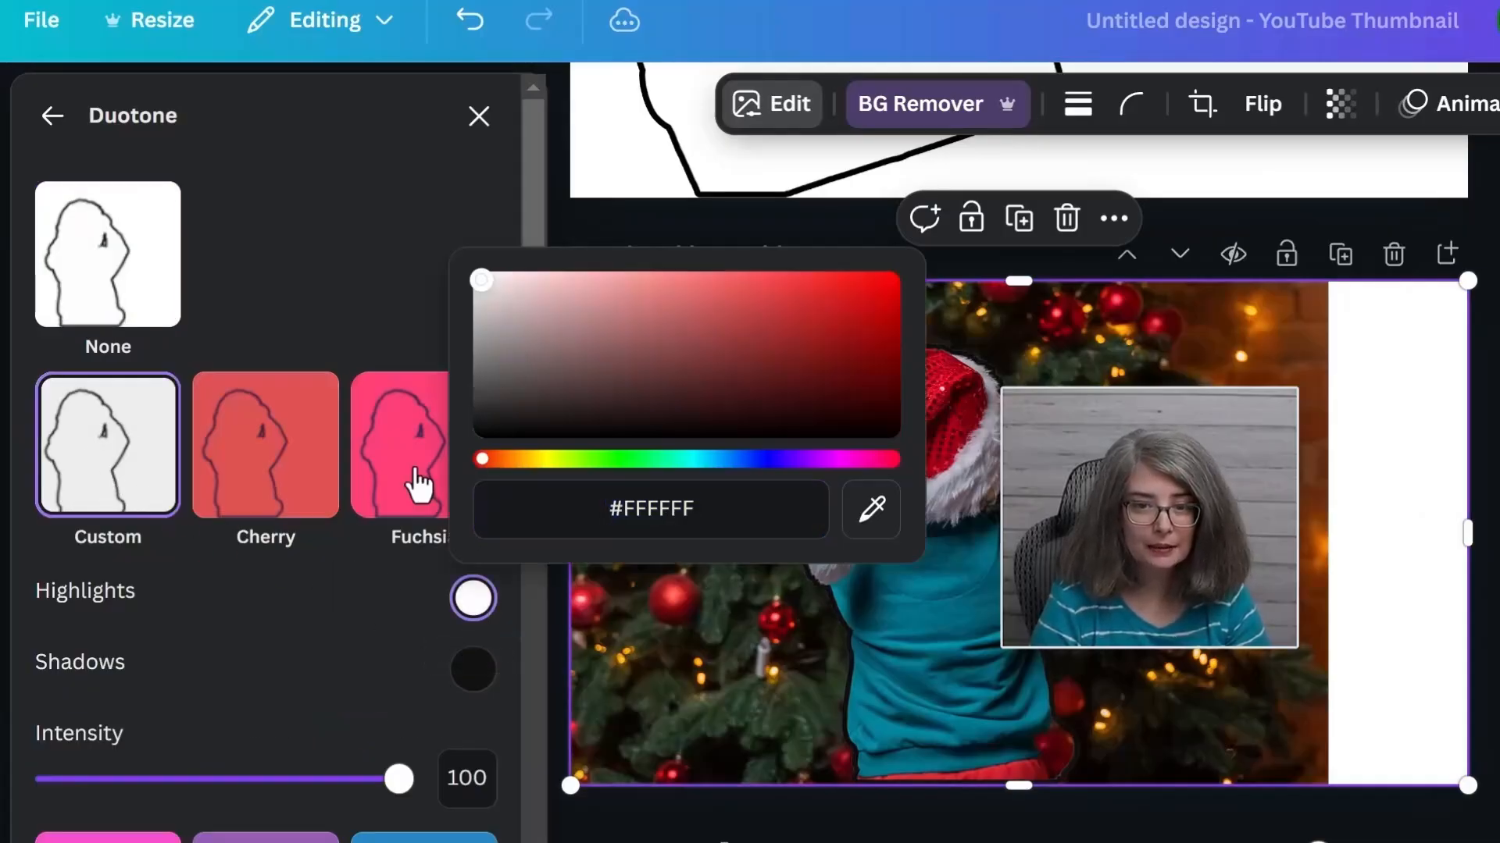
pyautogui.click(473, 670)
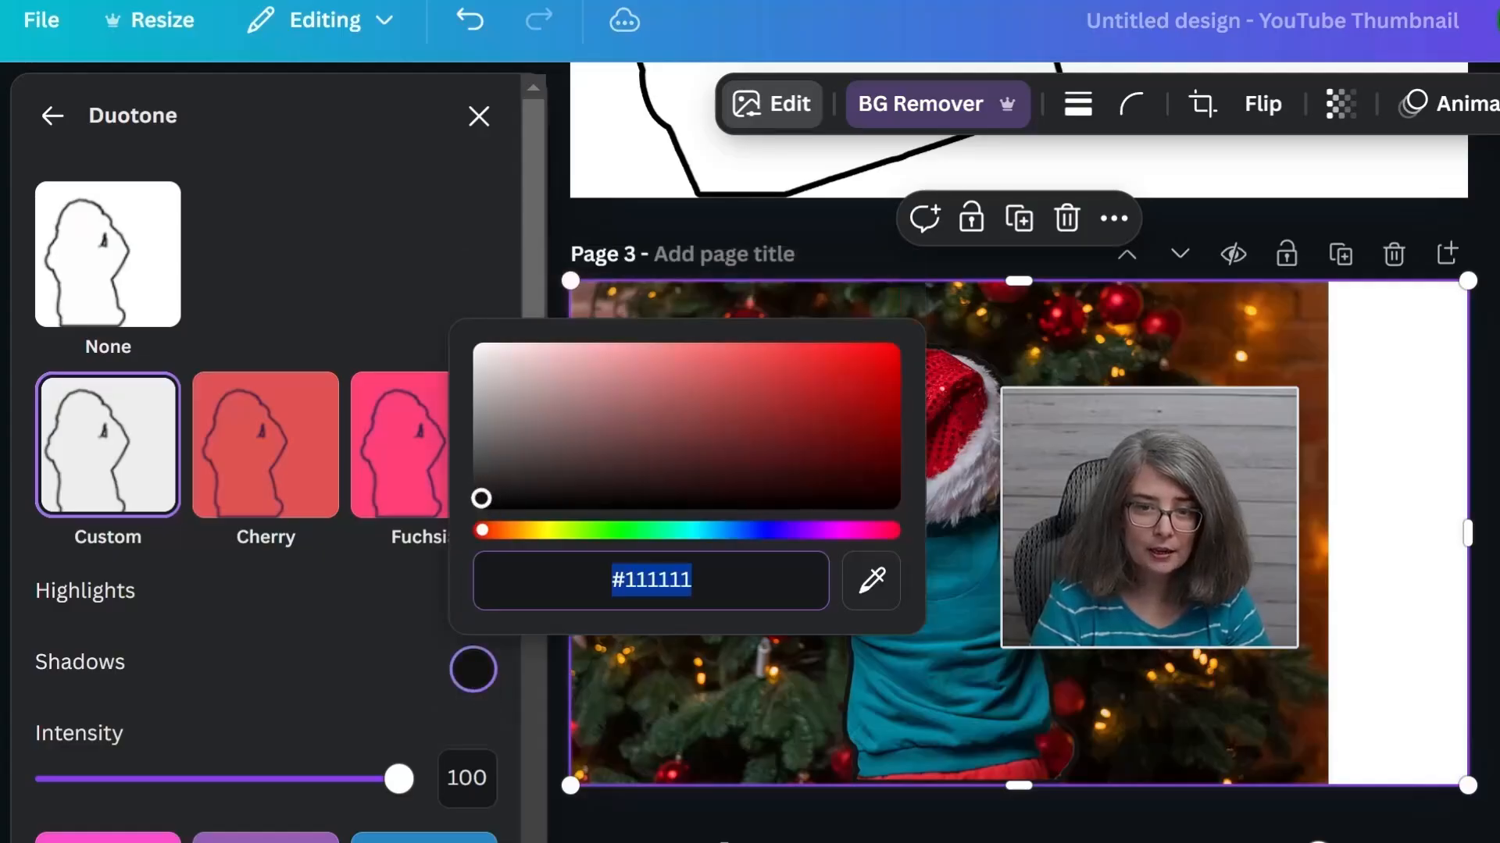
pyautogui.moveTo(481, 498); pyautogui.dragTo(463, 322)
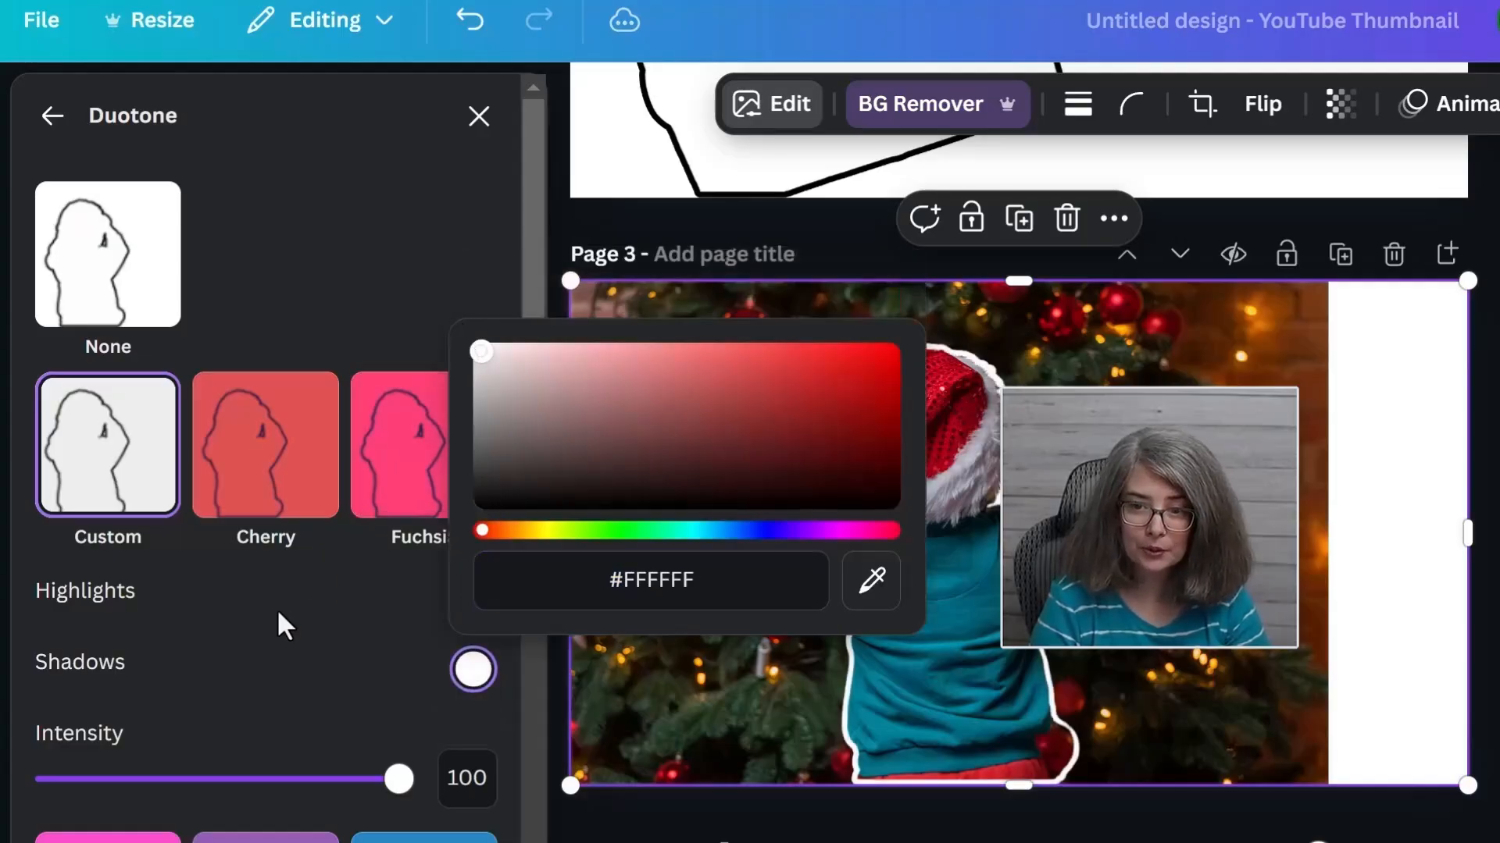
pyautogui.click(416, 276)
pyautogui.click(478, 117)
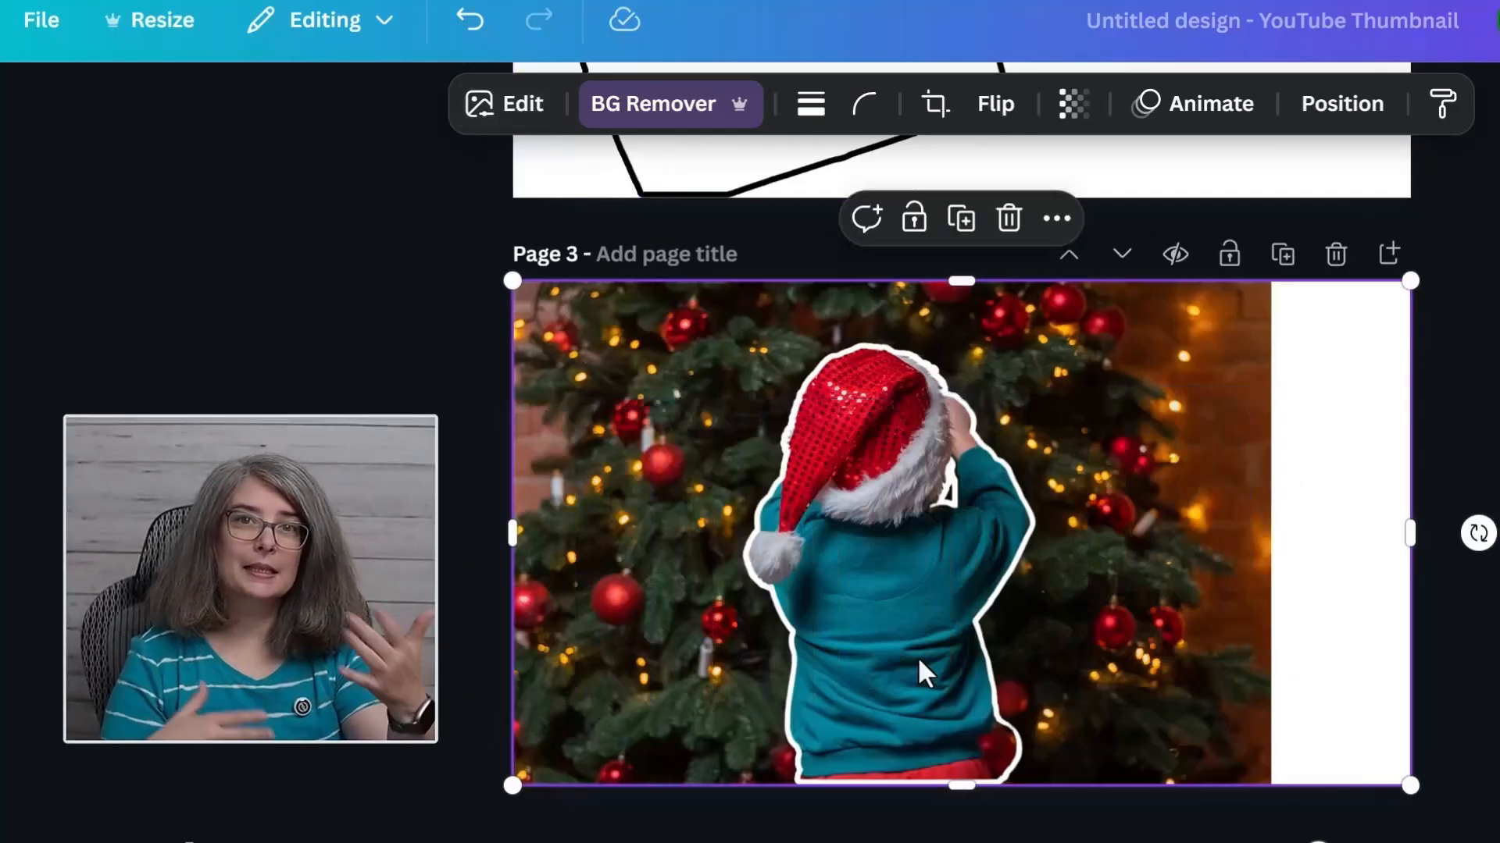
# Step: Move the white outline layer beneath the child cutout in page 3's layer order
pyautogui.click(1340, 104)
pyautogui.click(376, 201)
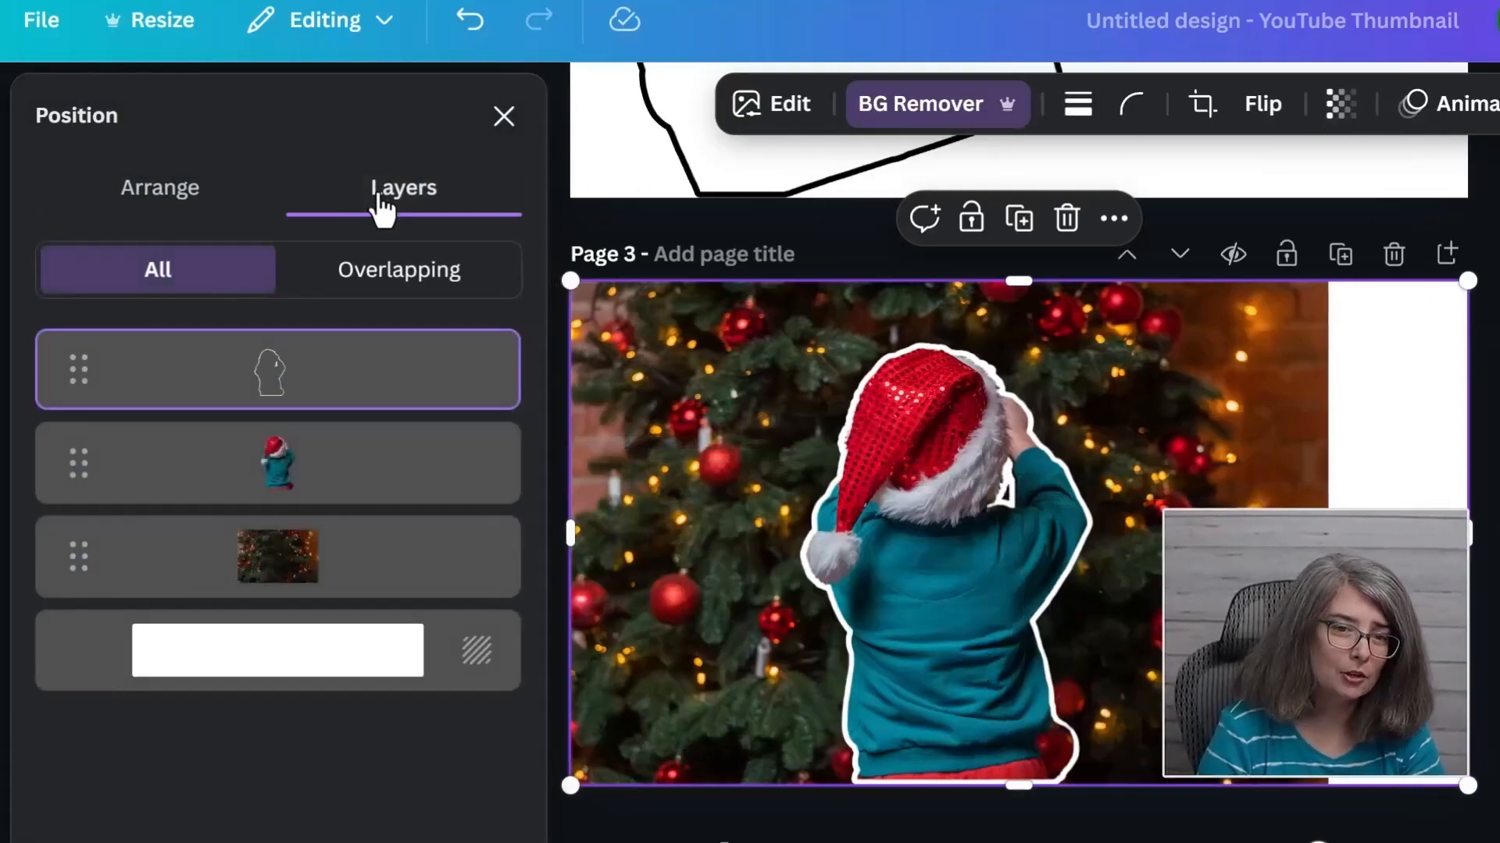
pyautogui.moveTo(323, 388); pyautogui.dragTo(322, 513)
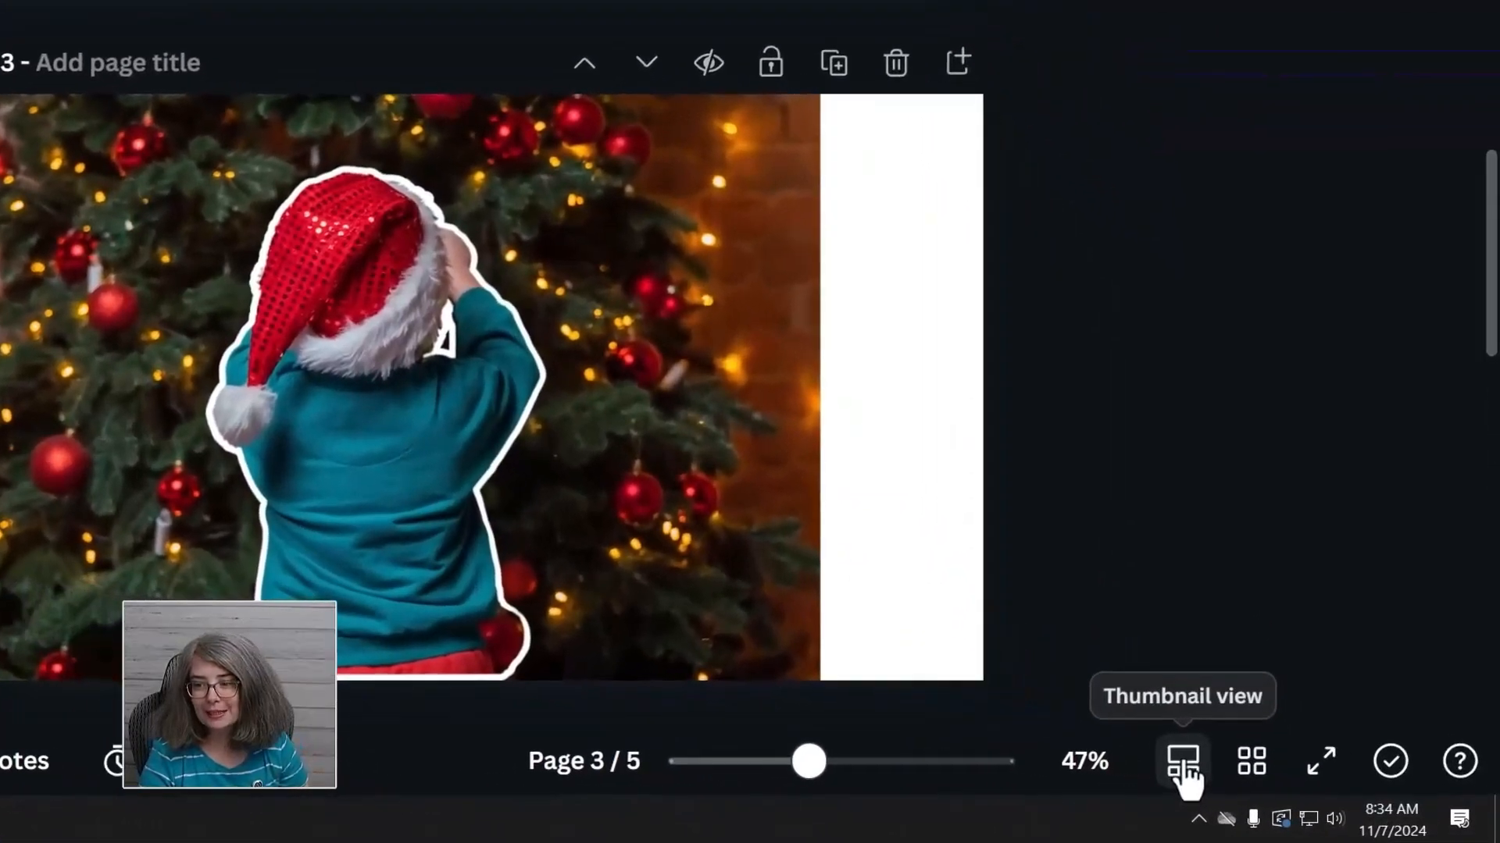
# Step: Show the pages as thumbnails, and shift the white outline off the child on page 3 and back into alignment
pyautogui.click(1296, 791)
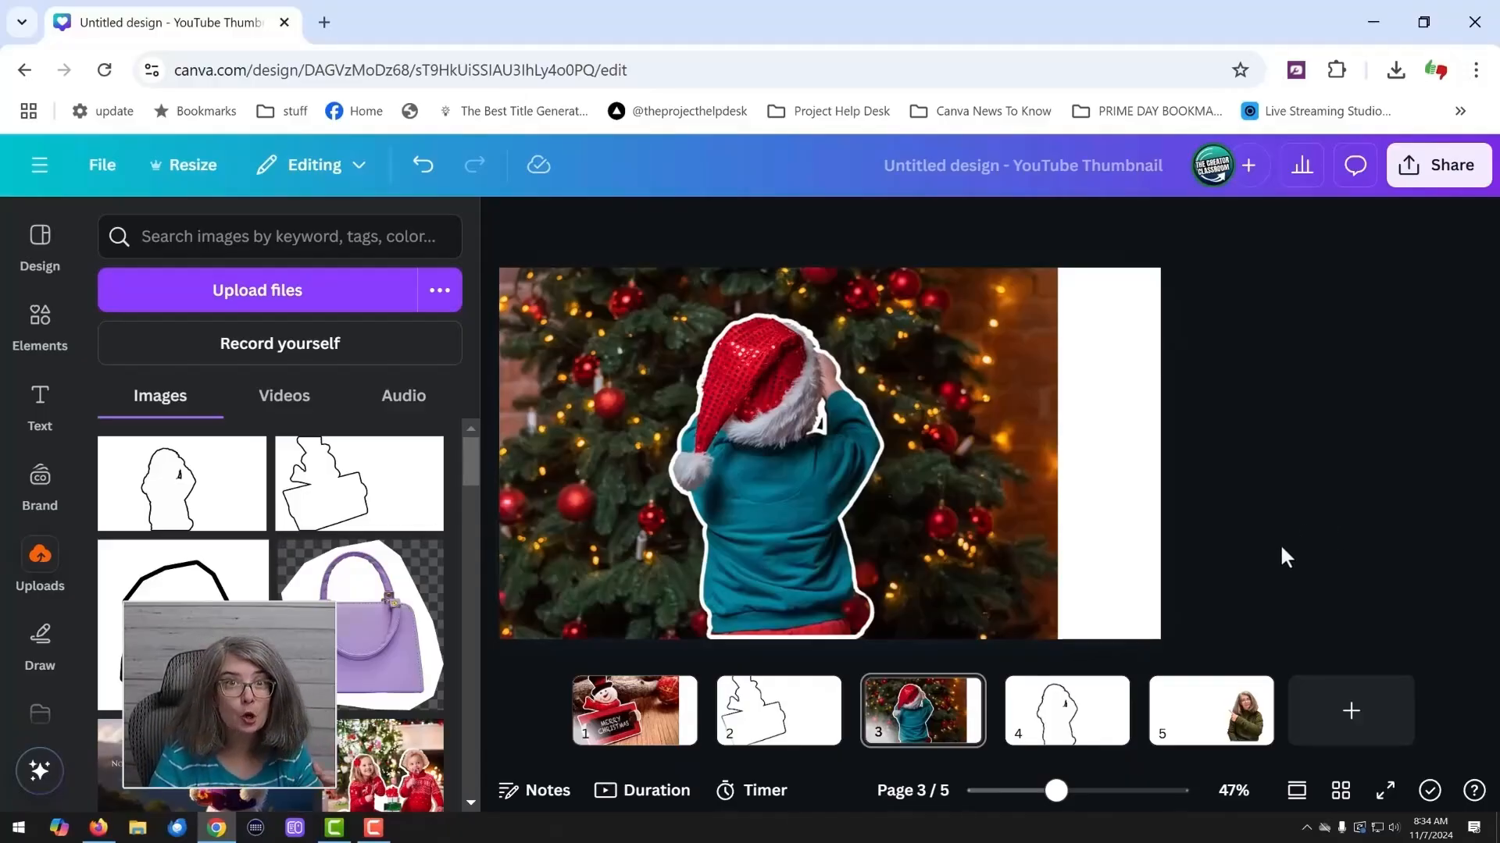
pyautogui.click(785, 599)
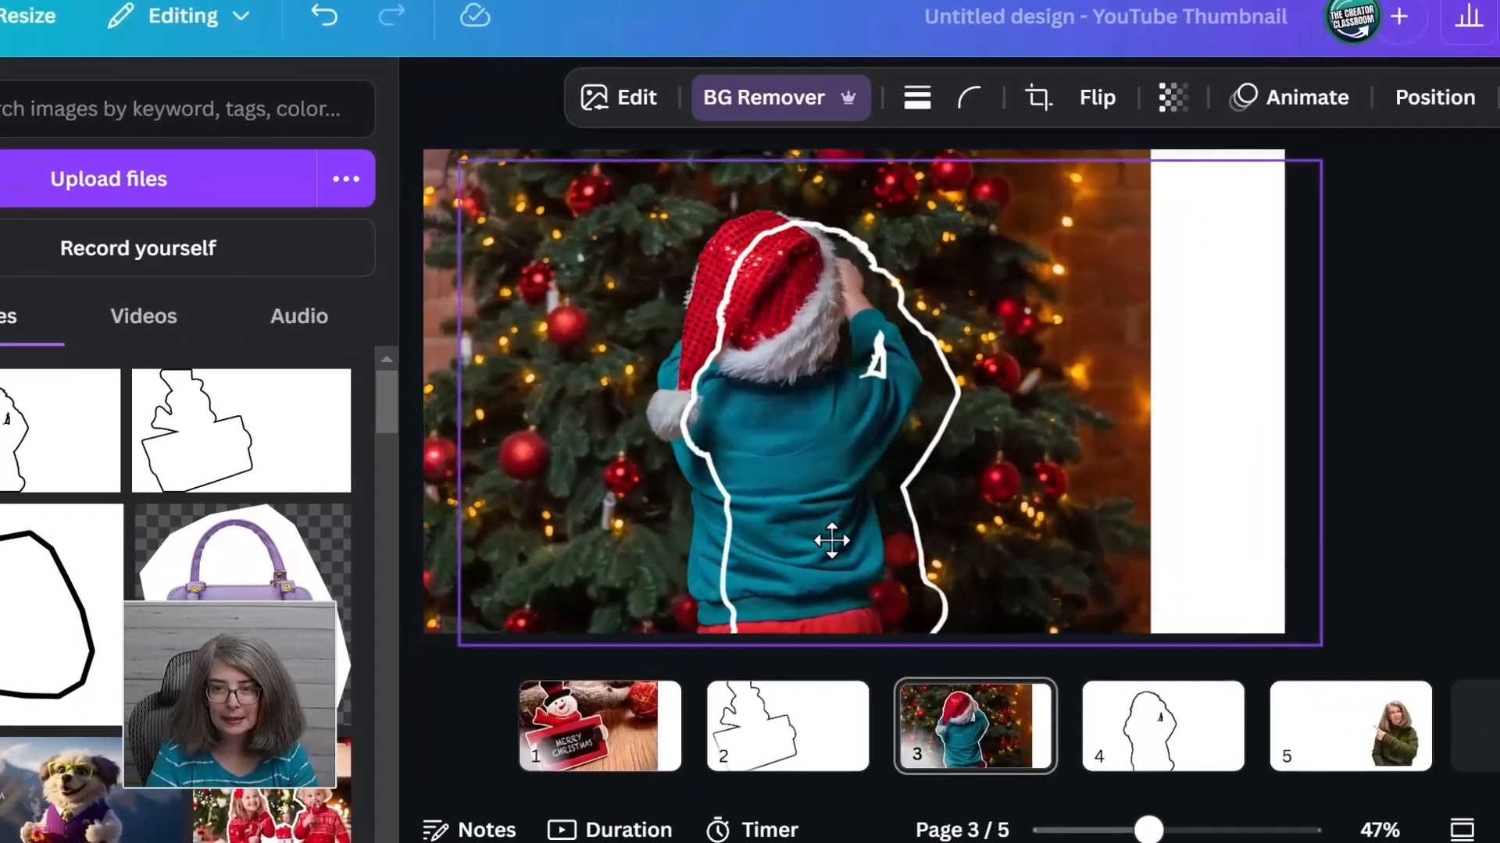
pyautogui.moveTo(830, 541); pyautogui.dragTo(765, 518)
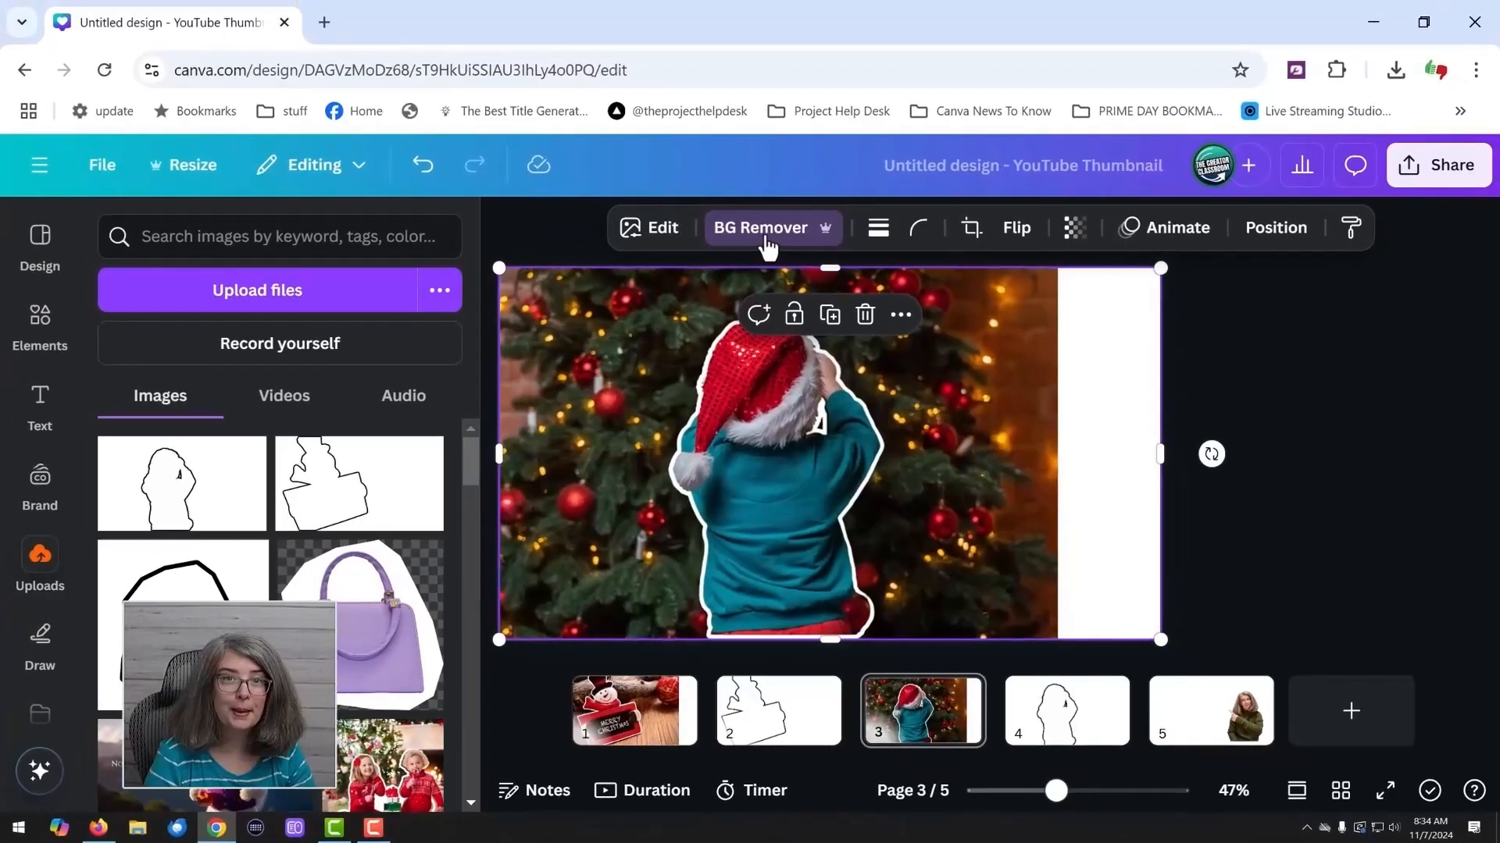
# Step: Erase the outline's bottom line and cut small gaps in its upper edge and elbow, using the Background Remover's Erase brush at size 15
pyautogui.click(764, 230)
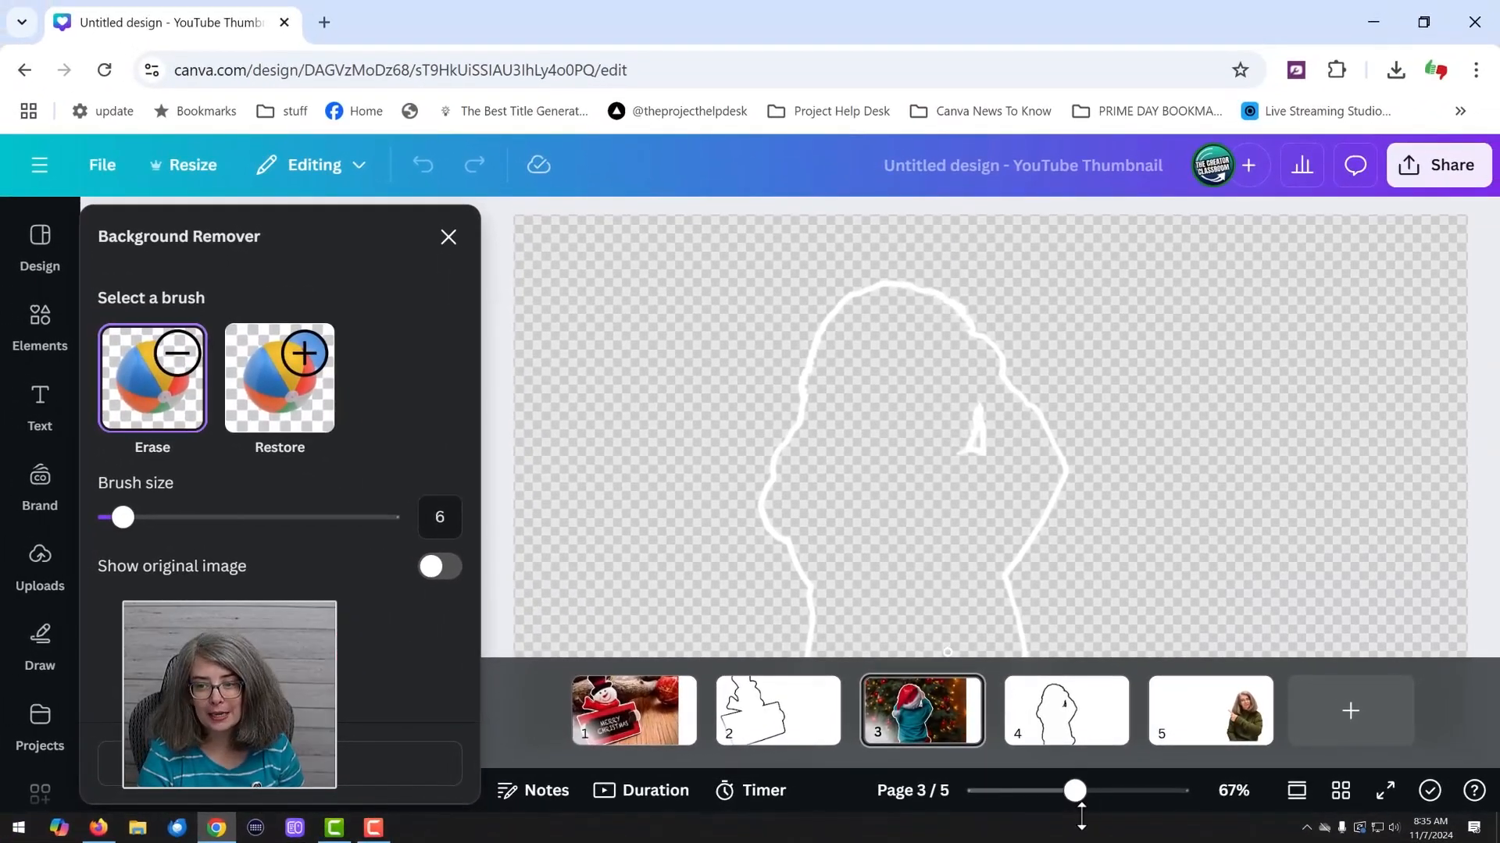
pyautogui.moveTo(1074, 804); pyautogui.dragTo(1041, 805)
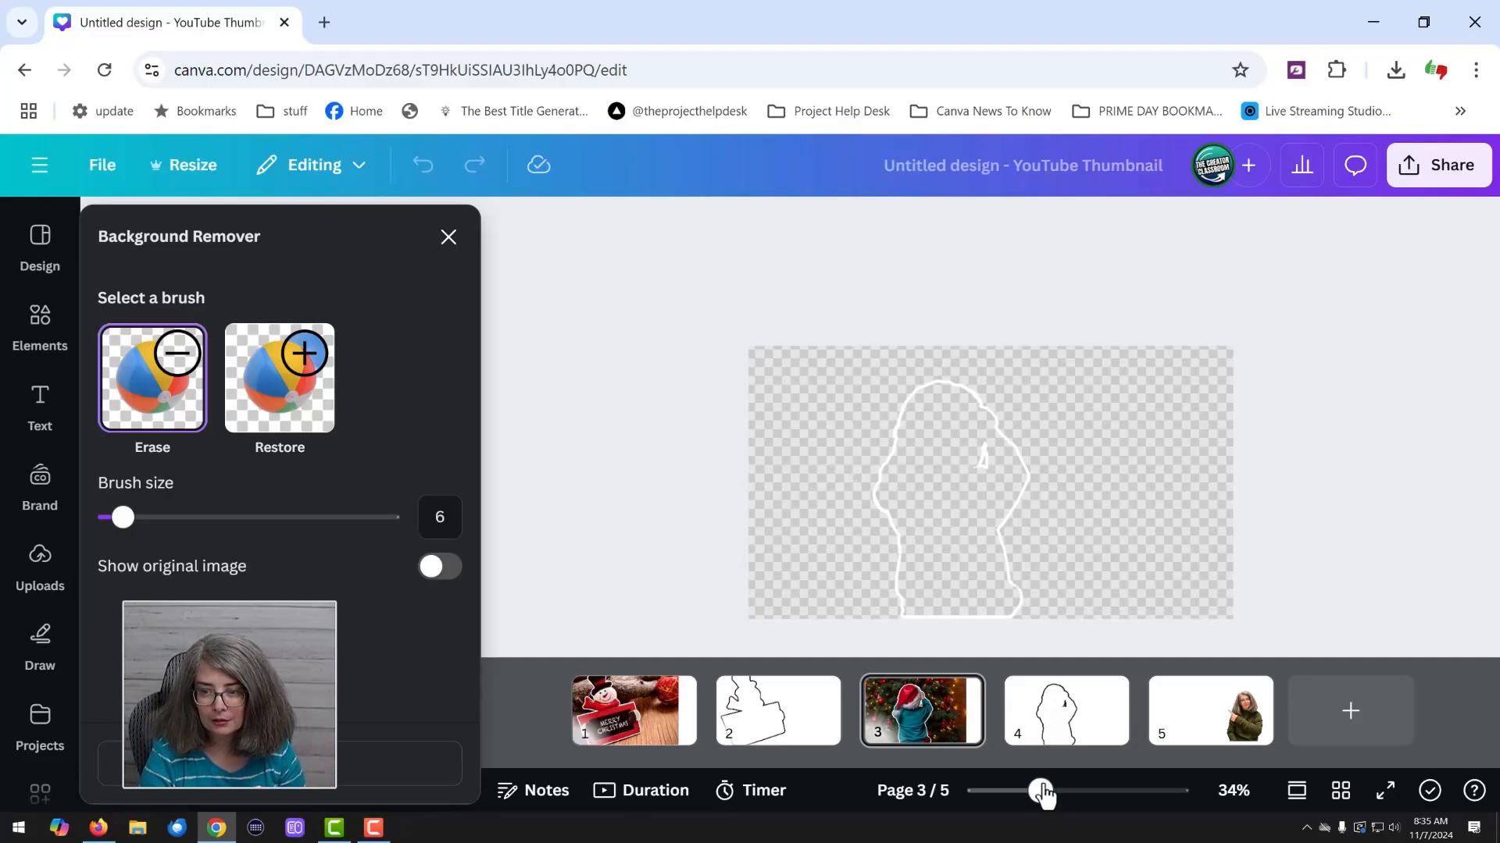
pyautogui.moveTo(1042, 793); pyautogui.dragTo(1080, 796)
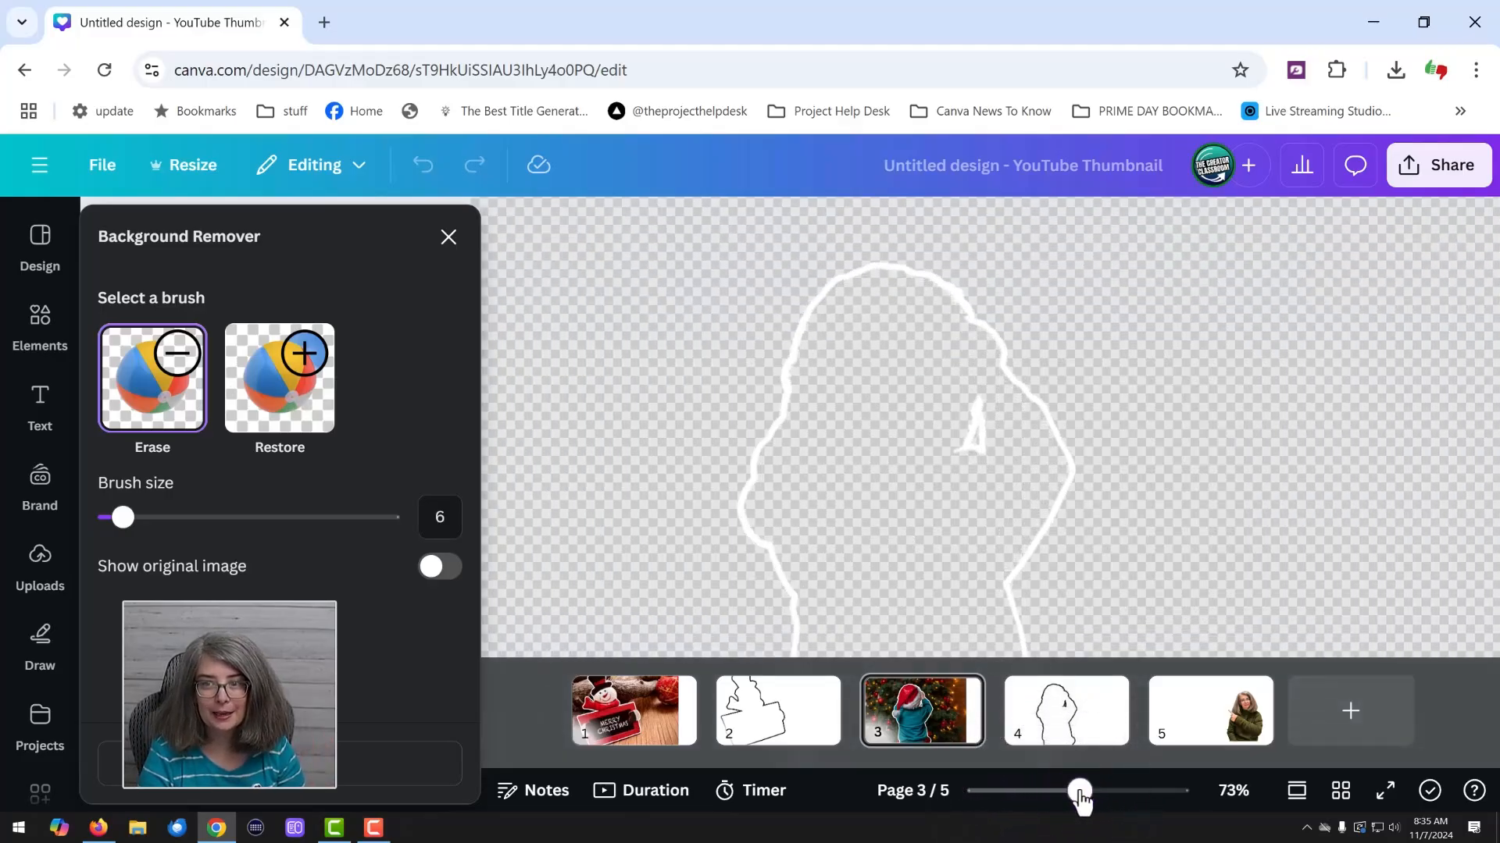
pyautogui.click(1296, 792)
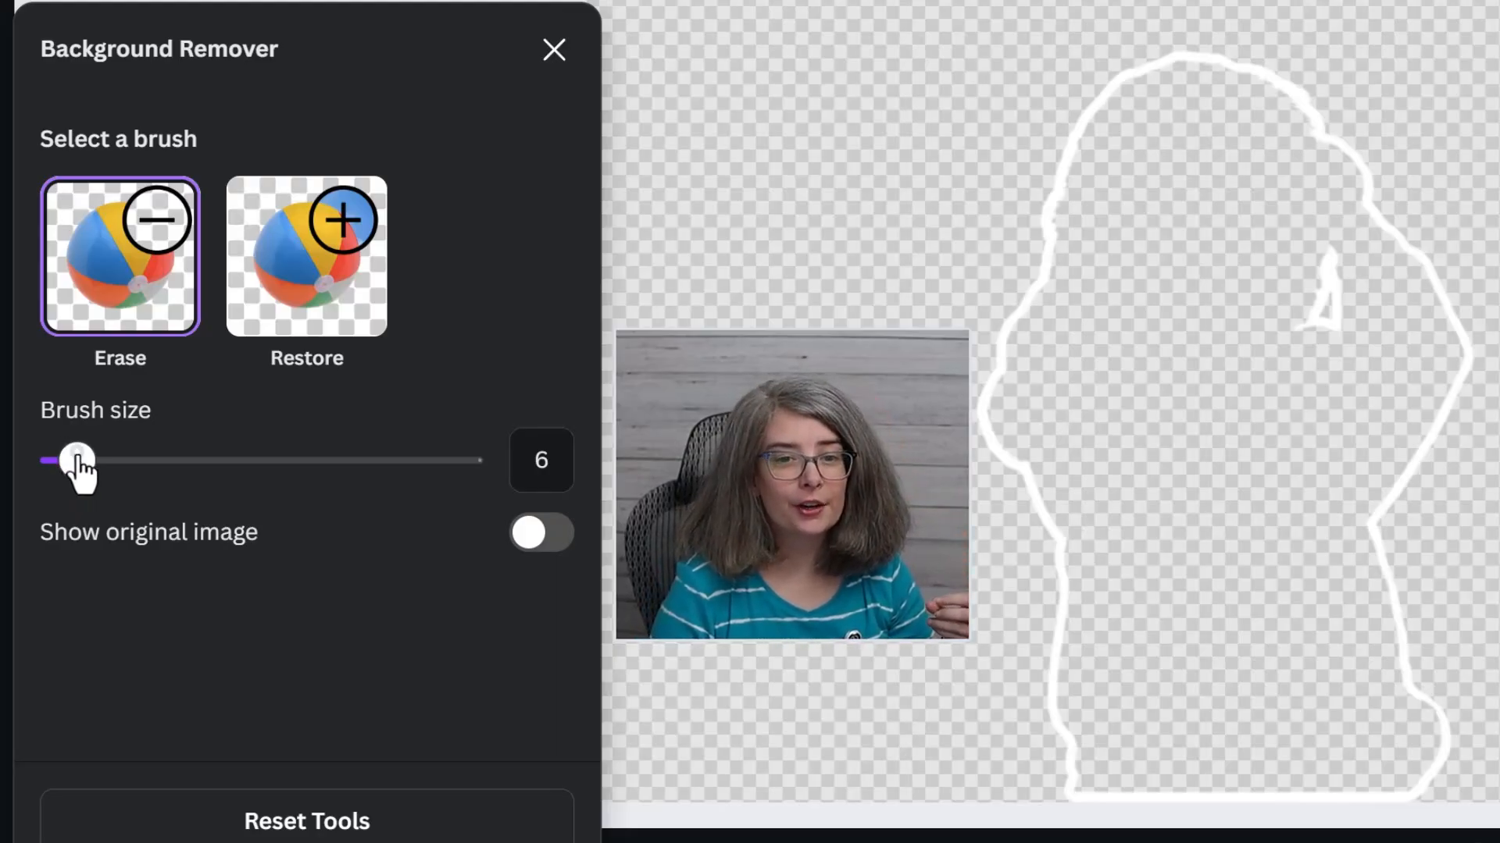
pyautogui.moveTo(94, 461); pyautogui.dragTo(112, 461)
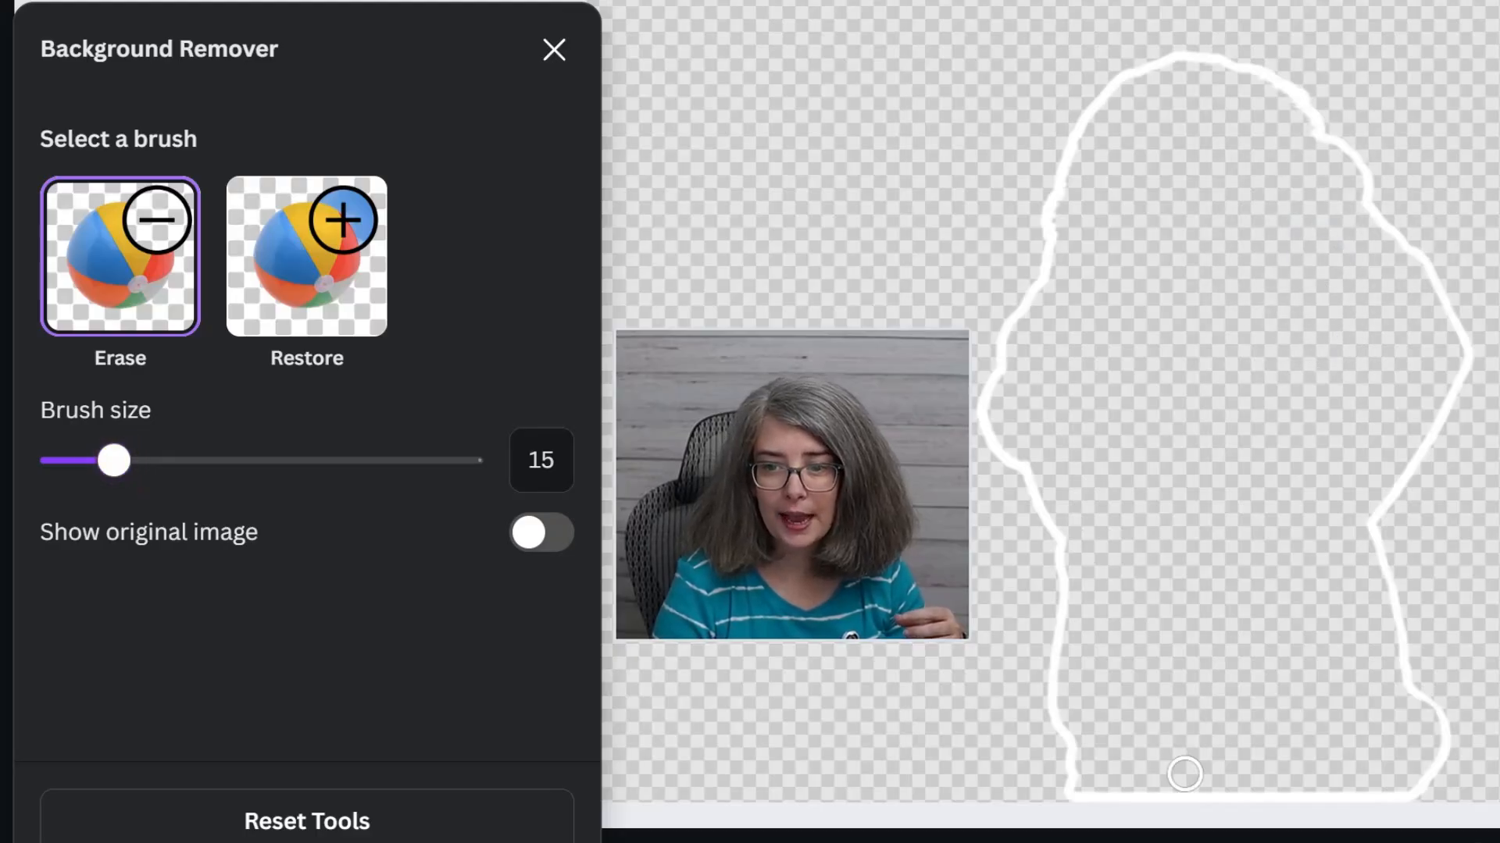
pyautogui.moveTo(1070, 803); pyautogui.dragTo(1418, 790)
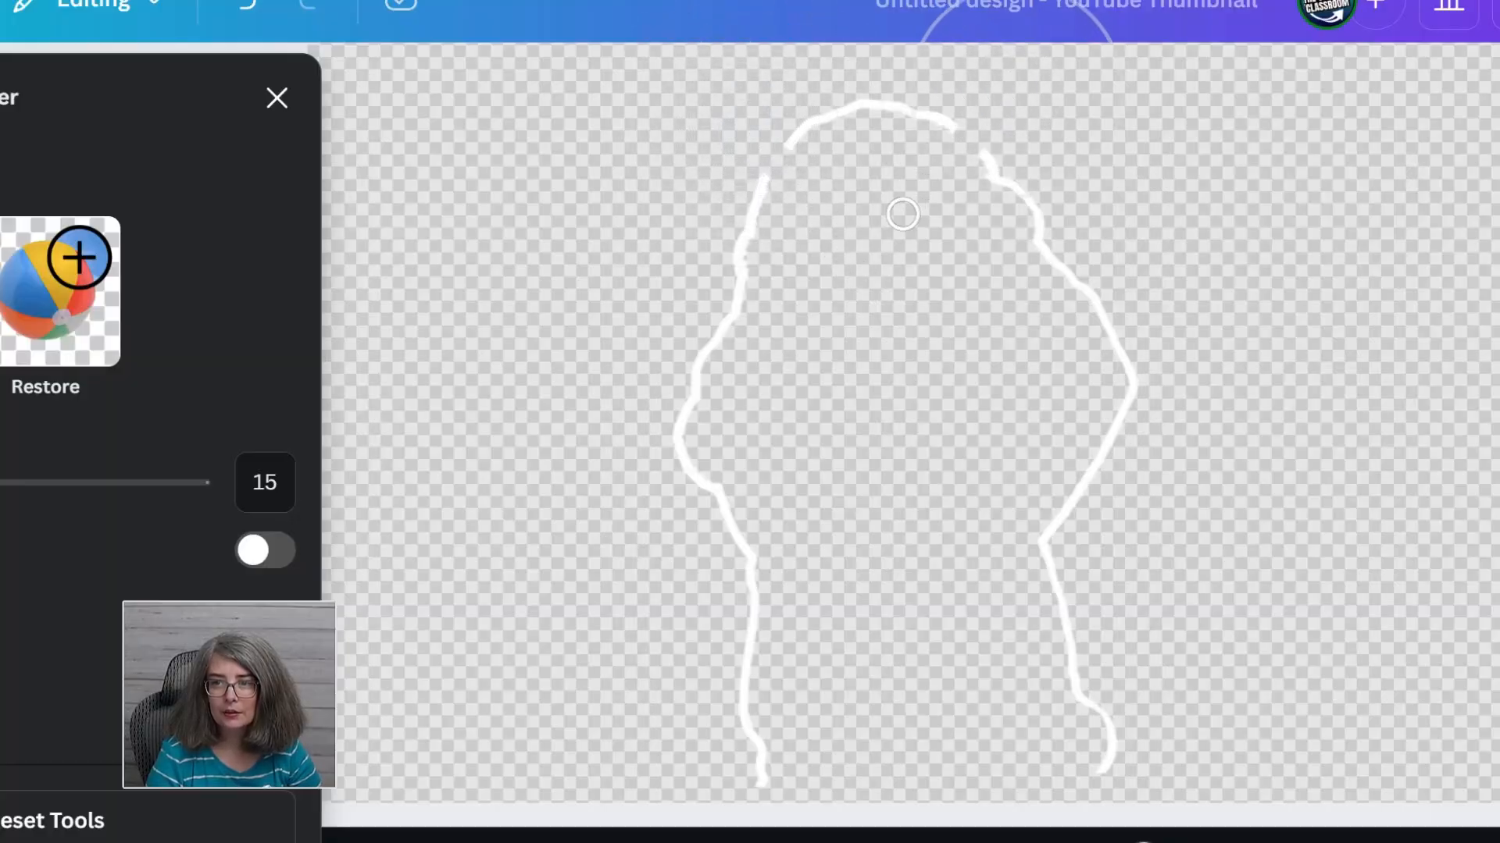
pyautogui.moveTo(1053, 409); pyautogui.dragTo(1168, 419)
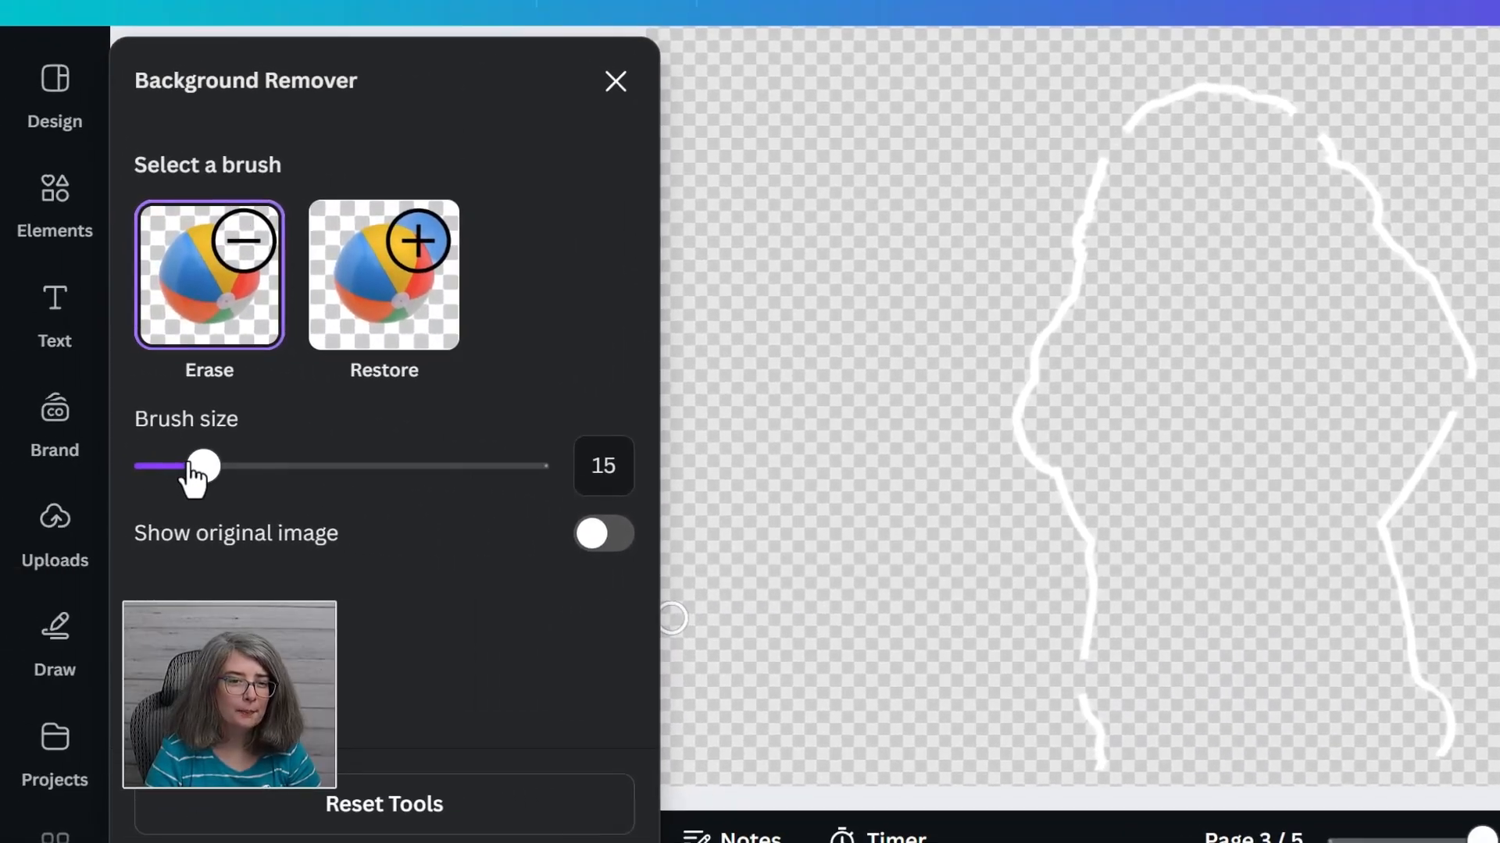
# Step: Set the Erase brush size to 30 and cut wider gaps along both sides of the outline to make it dashed
pyautogui.click(199, 466)
pyautogui.moveTo(200, 466); pyautogui.dragTo(263, 468)
pyautogui.moveTo(1031, 320); pyautogui.dragTo(1028, 270)
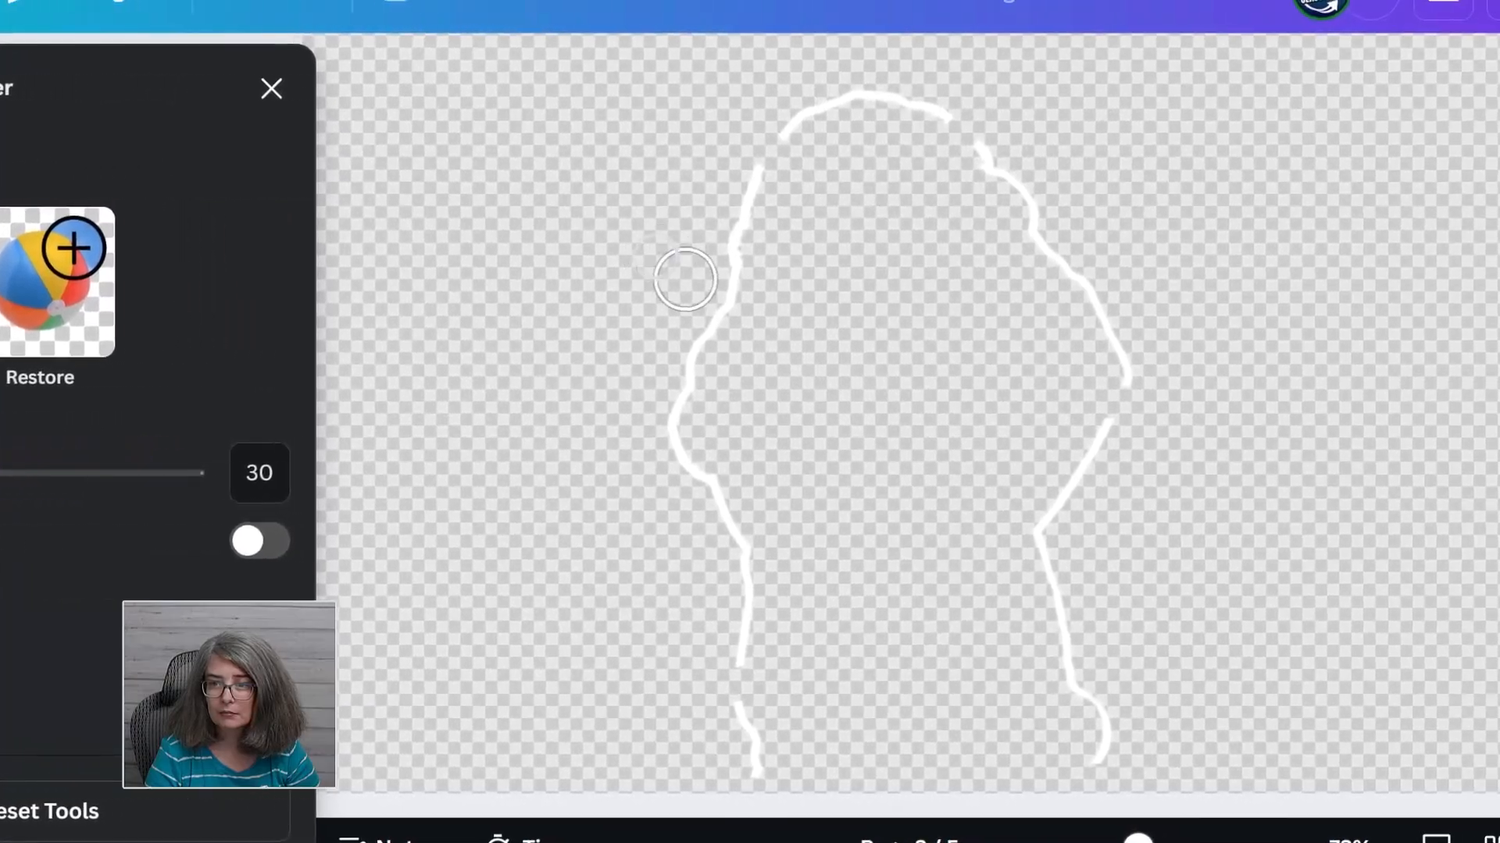
pyautogui.moveTo(1063, 615); pyautogui.dragTo(894, 683)
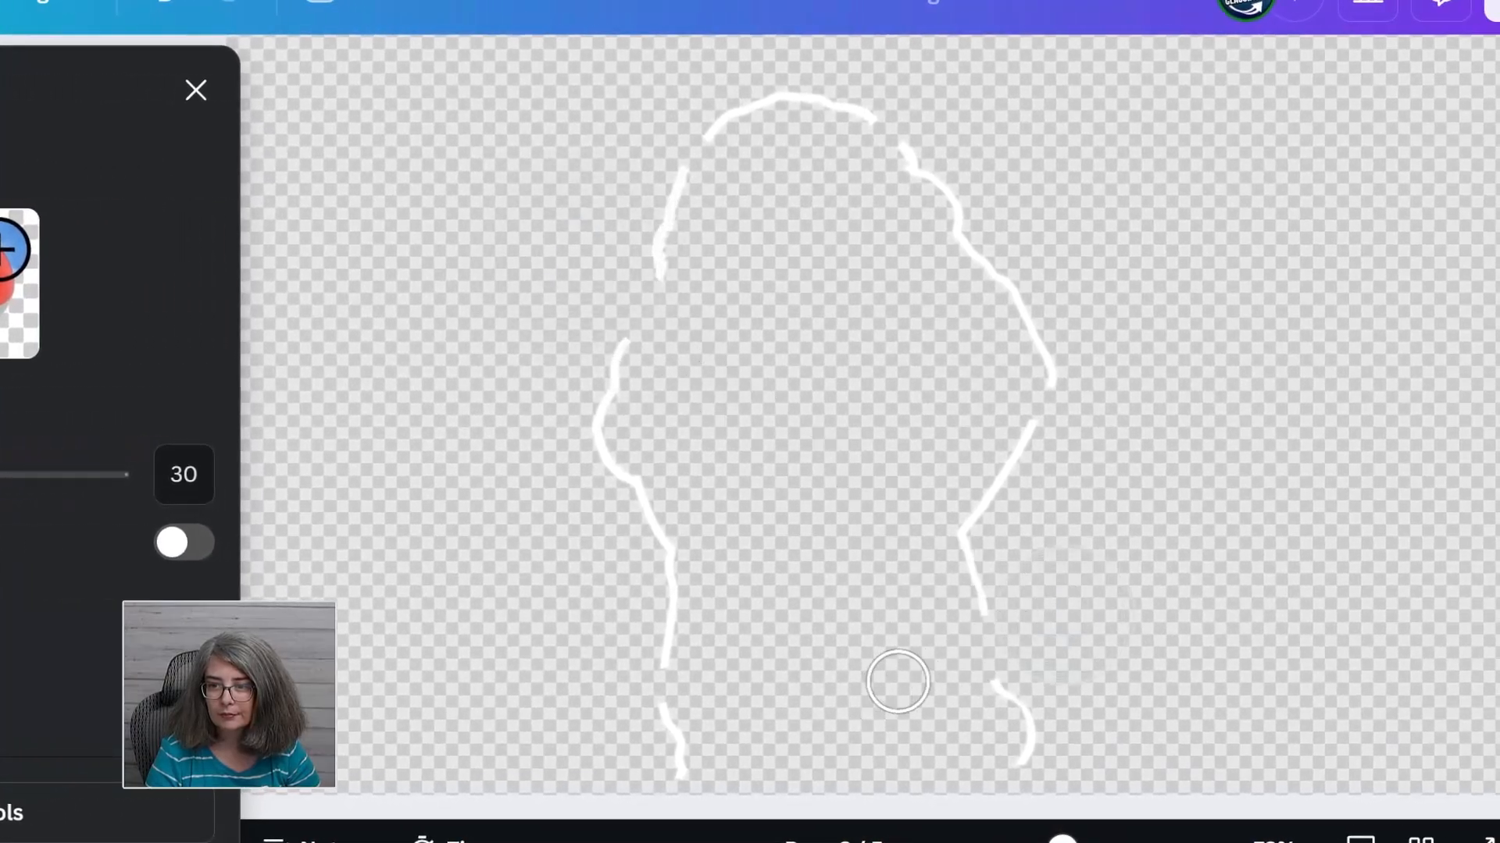
pyautogui.moveTo(931, 444)
pyautogui.mouseDown()
pyautogui.moveTo(967, 491)
pyautogui.moveTo(1113, 595)
pyautogui.mouseUp()
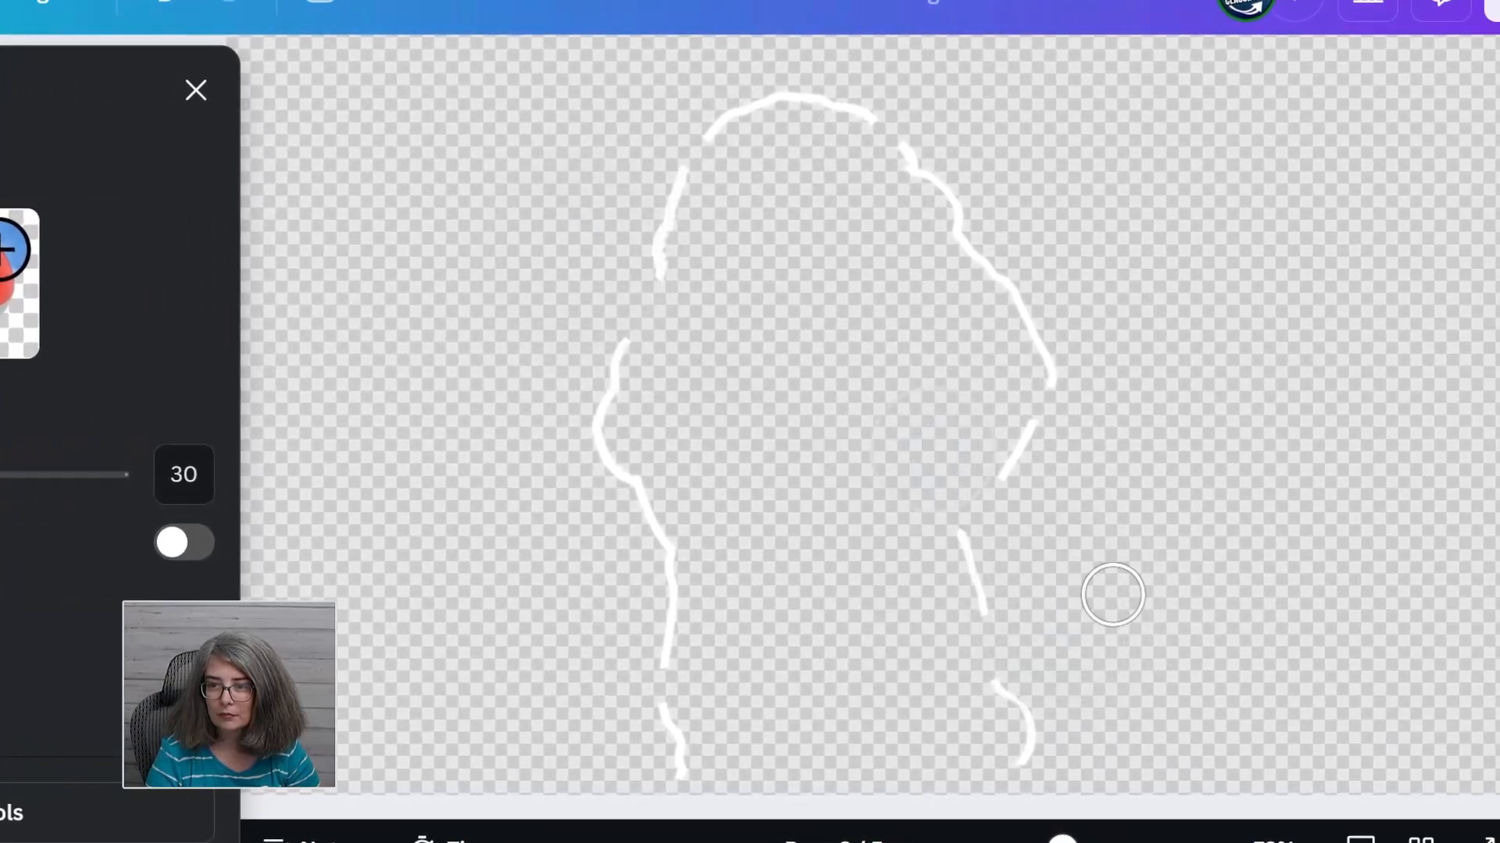
pyautogui.moveTo(760, 607); pyautogui.dragTo(519, 602)
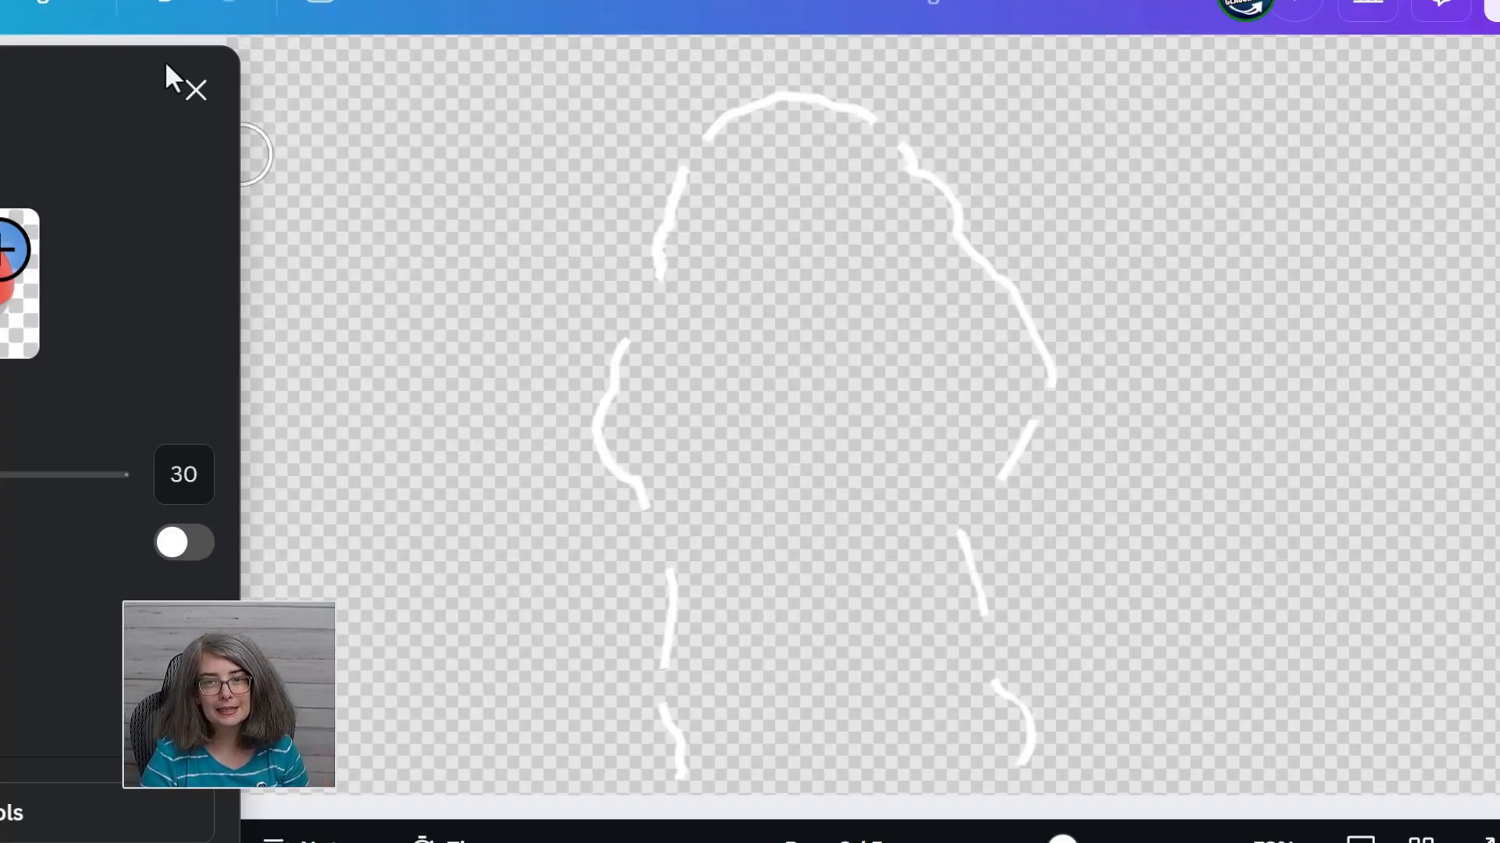
pyautogui.click(196, 92)
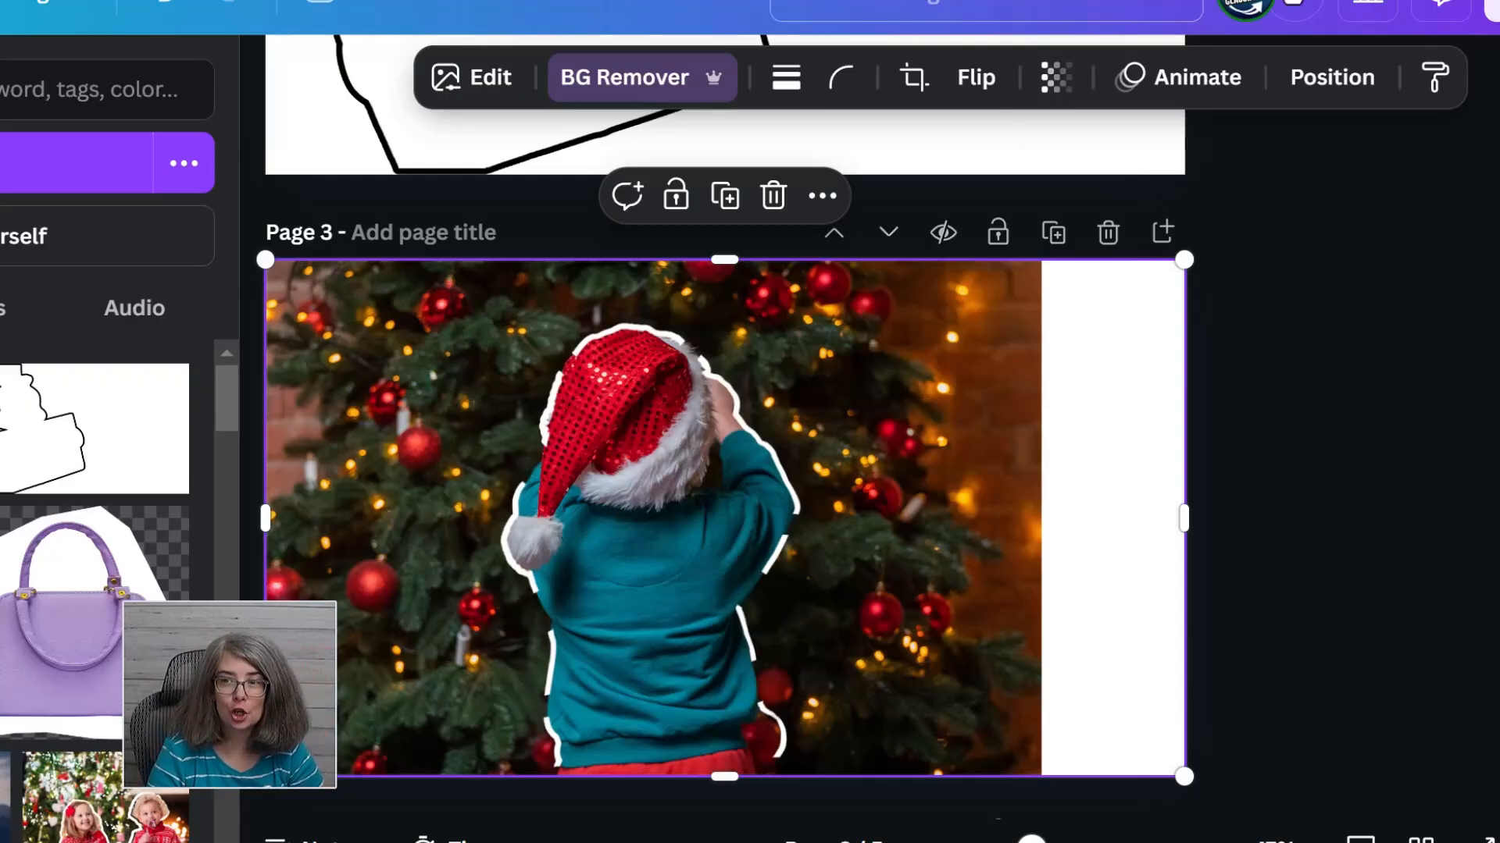
# Step: Reorder the layers on page 3 so the dashed white outline sits beneath the child cutout
pyautogui.click(1331, 77)
pyautogui.moveTo(25, 353); pyautogui.dragTo(19, 498)
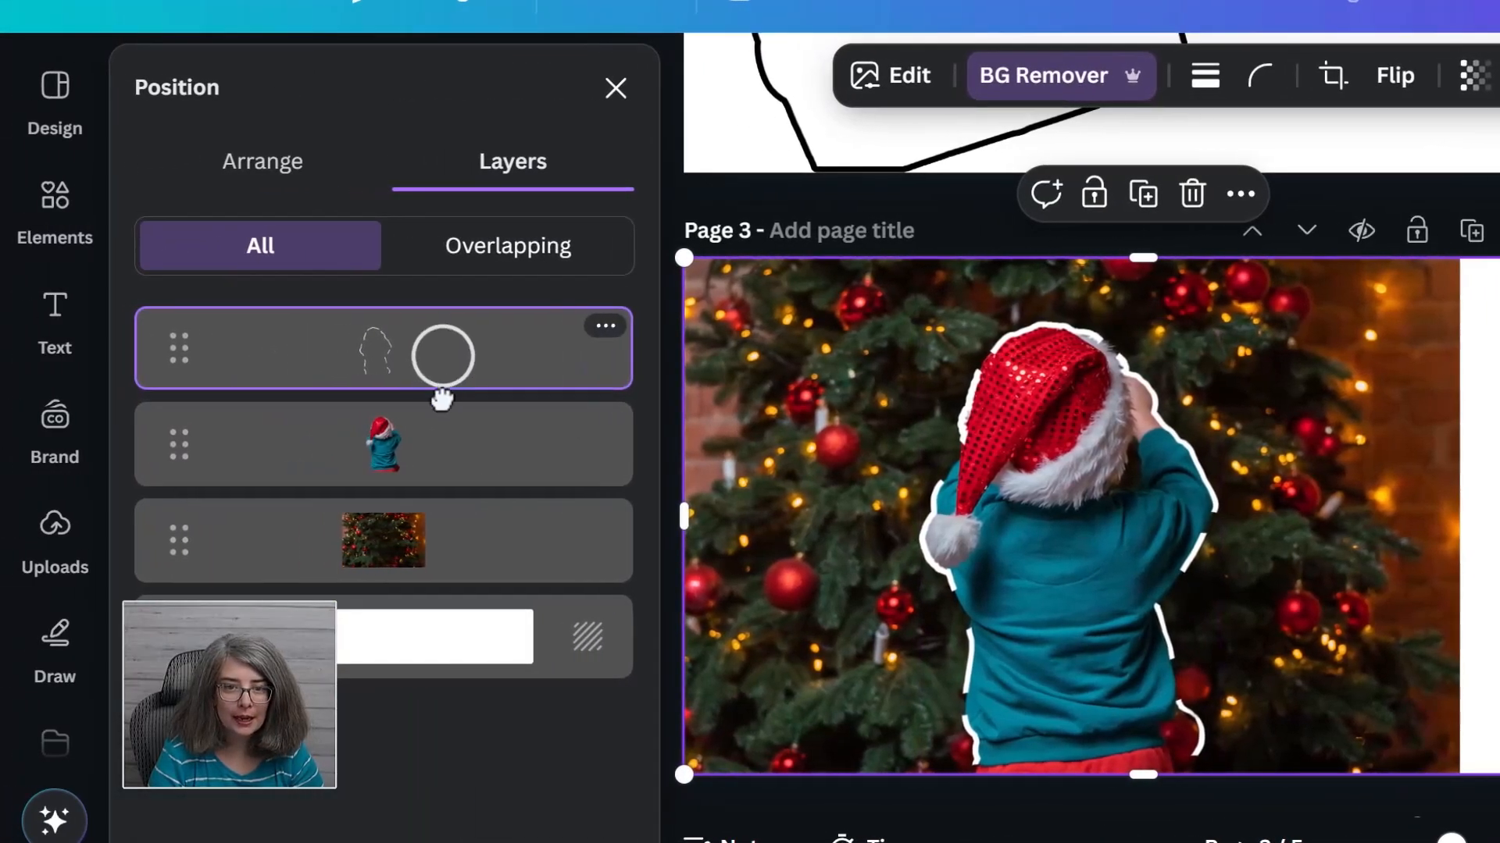
pyautogui.moveTo(438, 497); pyautogui.dragTo(438, 497)
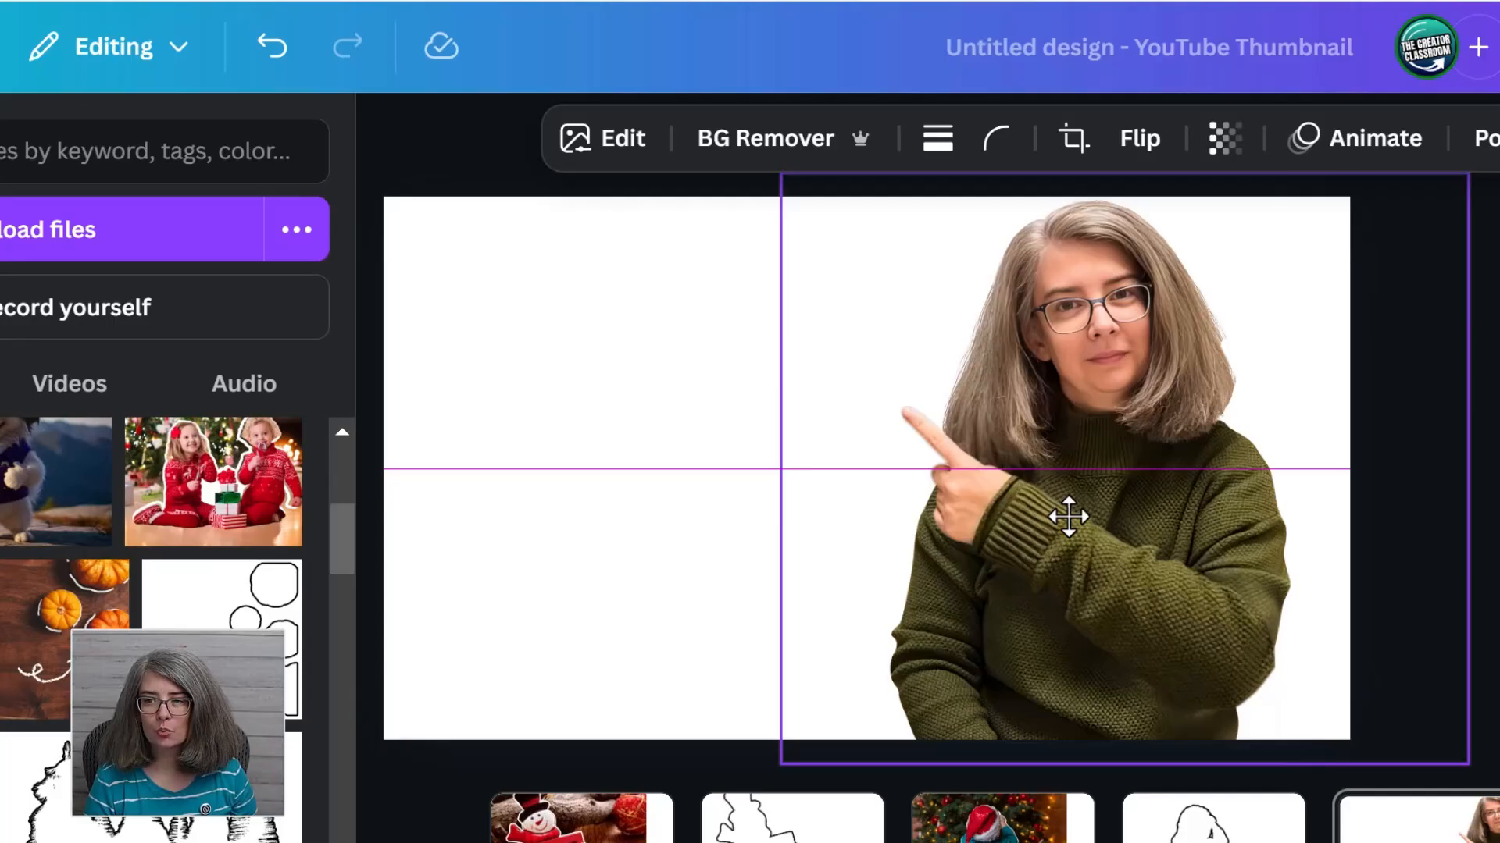
# Step: Scale down the photo of the woman in the green sweater to fit within page 5, and open that page's options
pyautogui.moveTo(1068, 516); pyautogui.dragTo(1069, 519)
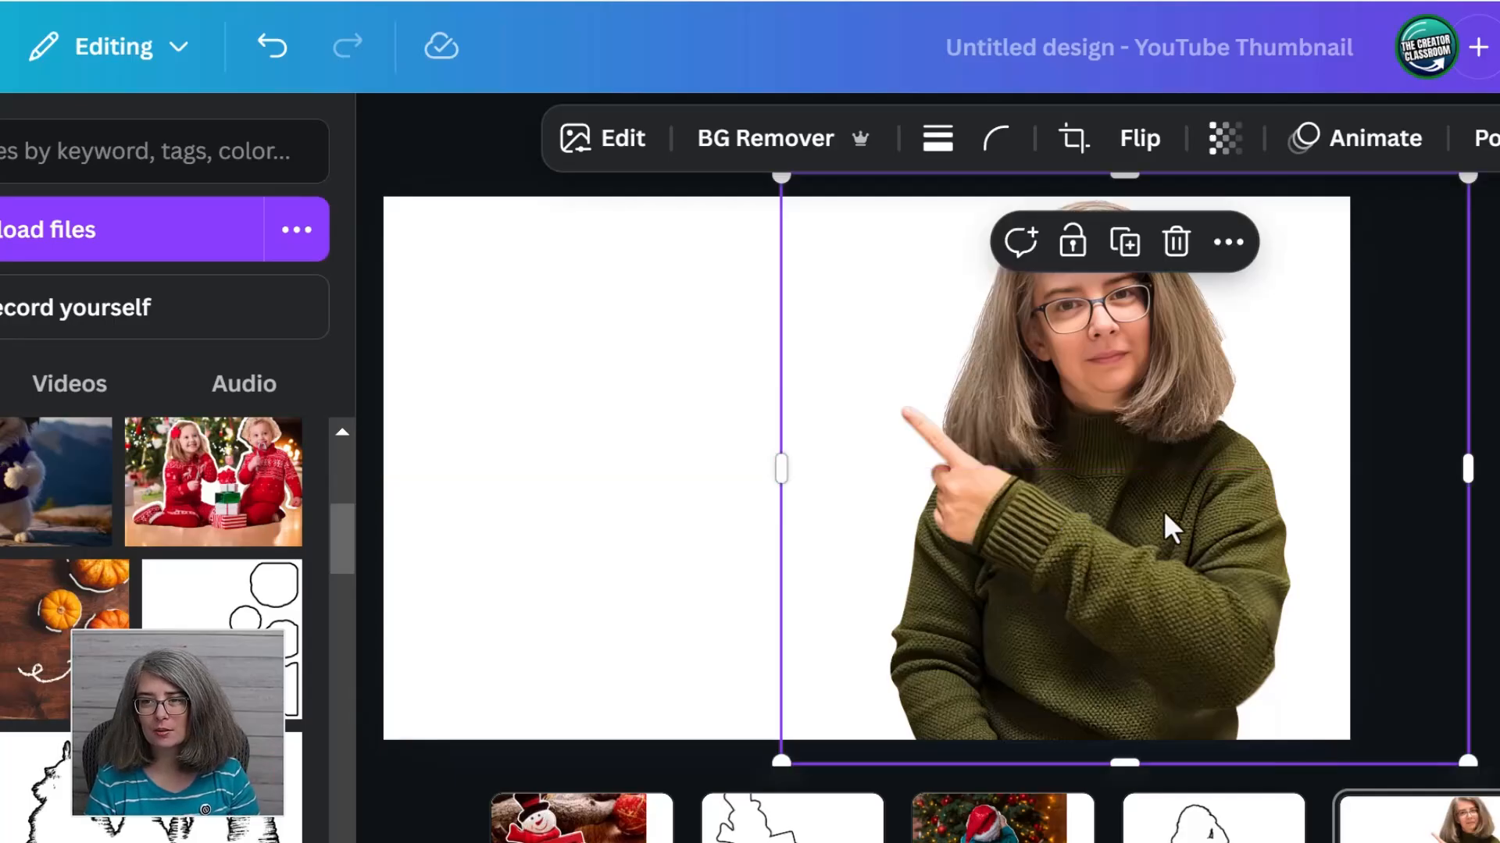
pyautogui.moveTo(1163, 514); pyautogui.dragTo(1153, 513)
pyautogui.moveTo(1458, 763); pyautogui.dragTo(1407, 704)
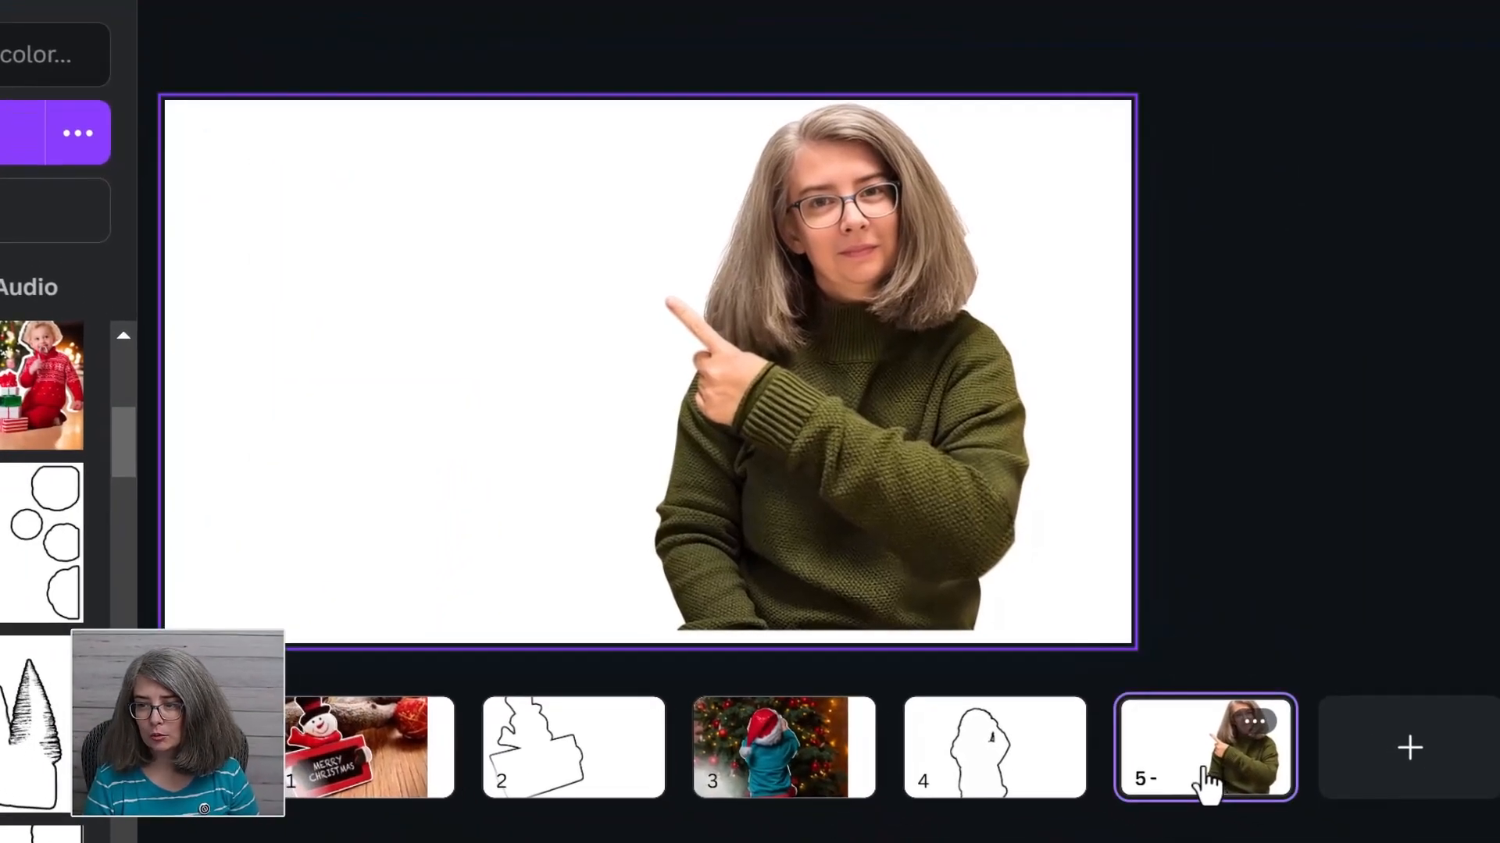
pyautogui.rightClick(1207, 781)
# Step: Apply an Outline shadow of size 21 to the photo of the woman in the green sweater
pyautogui.click(1317, 139)
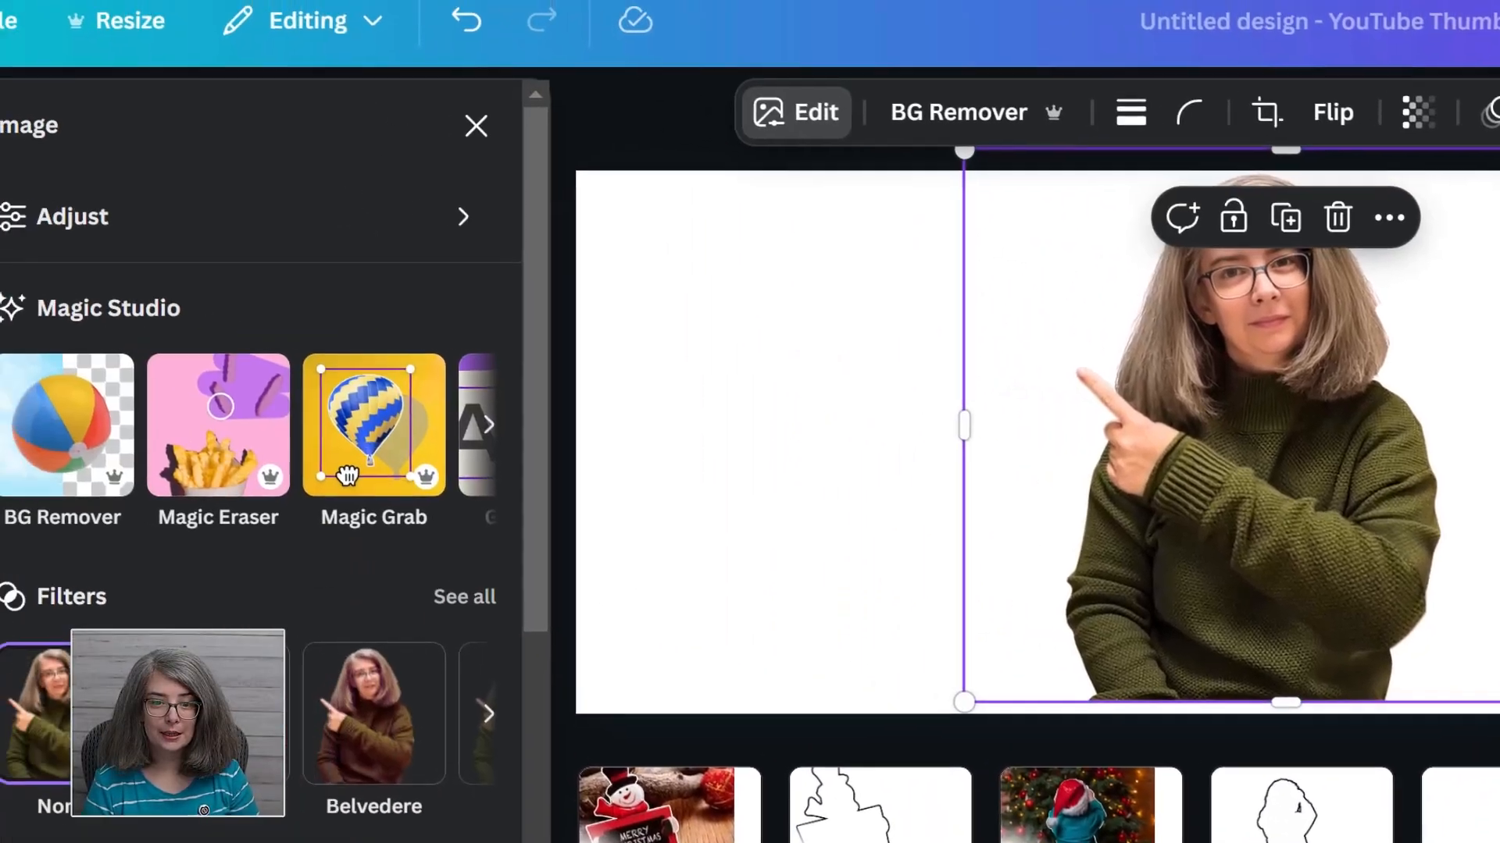
pyautogui.scroll(-4, 231, 601)
pyautogui.click(231, 601)
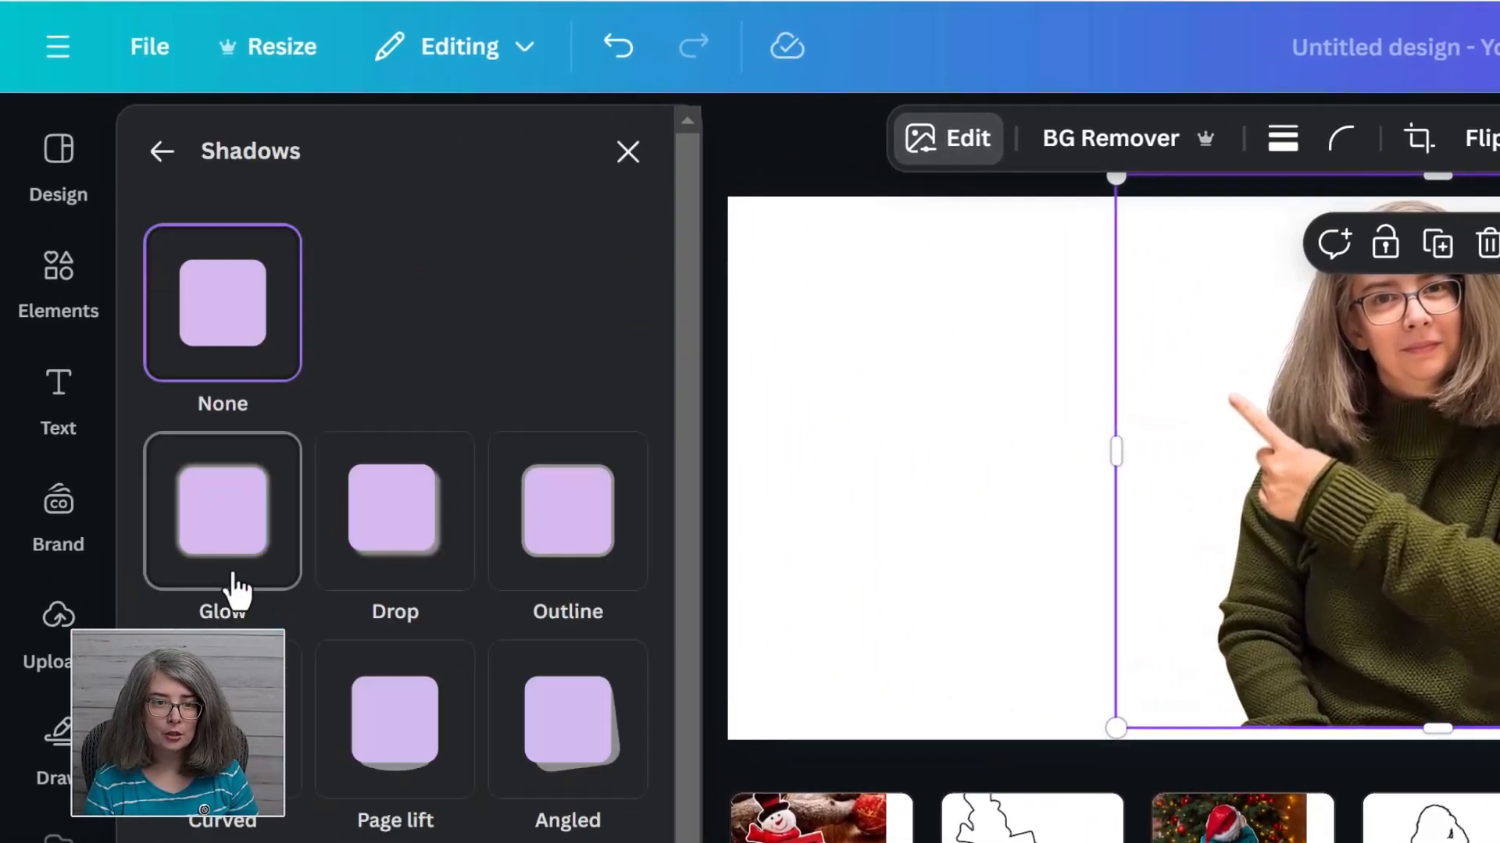
pyautogui.click(545, 563)
pyautogui.scroll(-1, 543, 664)
pyautogui.scroll(-5, 543, 664)
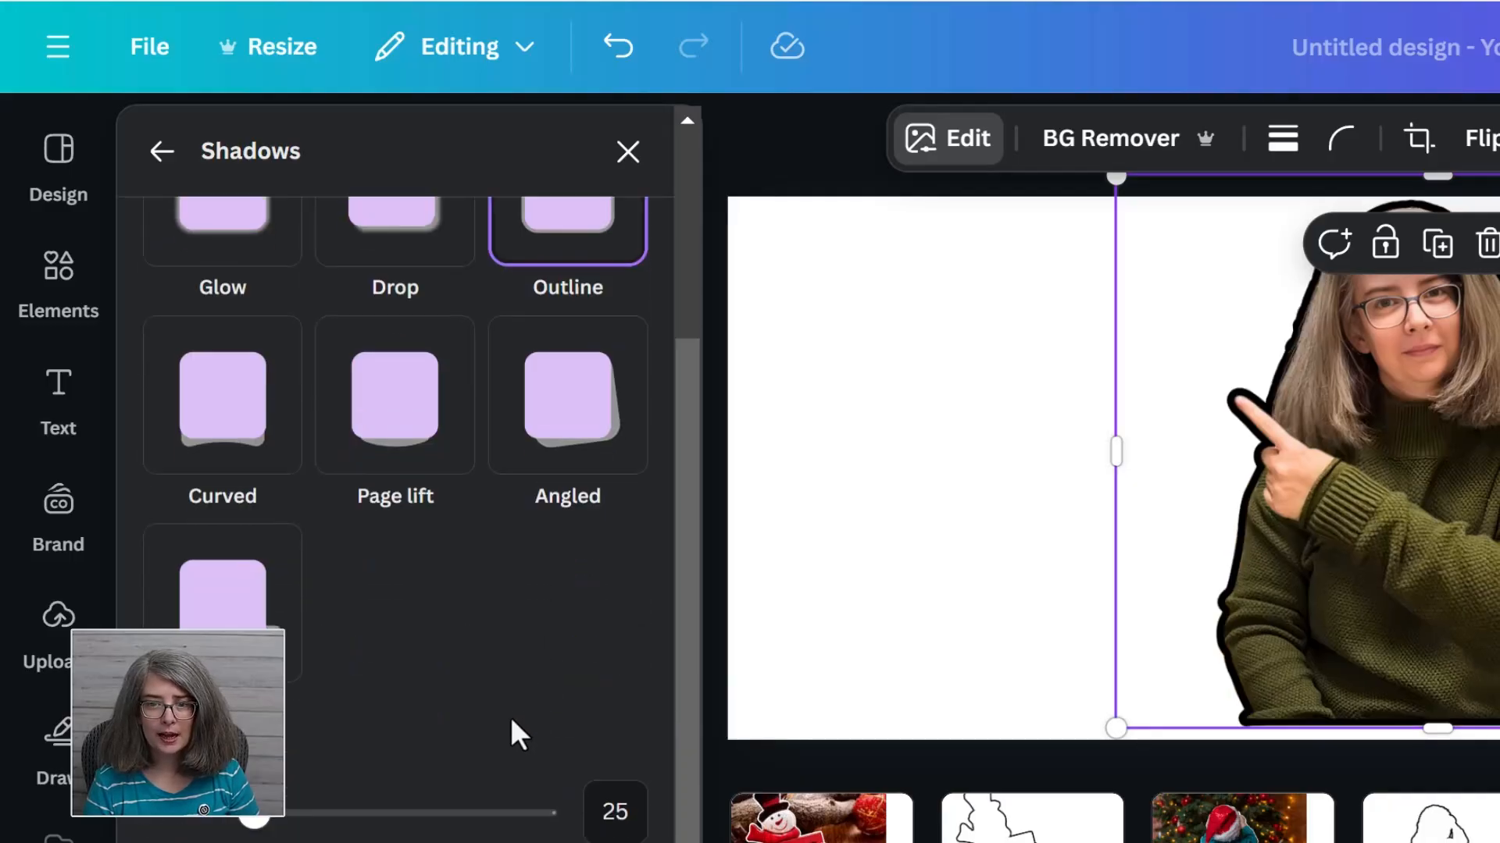
pyautogui.moveTo(238, 717); pyautogui.dragTo(231, 717)
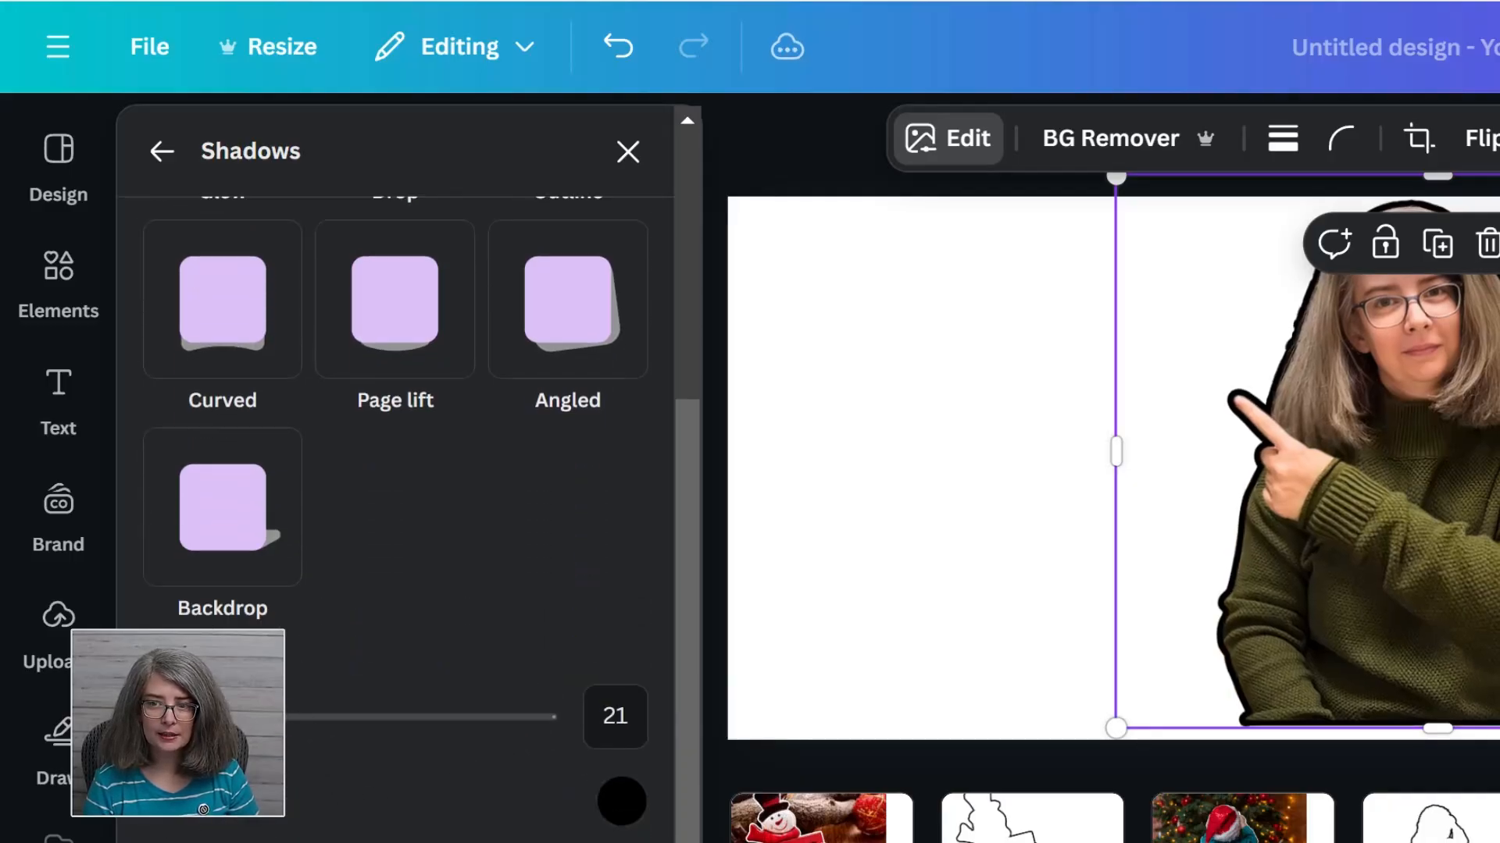
# Step: Apply a Custom duotone to the page 6 photo with highlights white and shadows #FFFFFF, leaving only the black outline
pyautogui.click(156, 166)
pyautogui.click(328, 666)
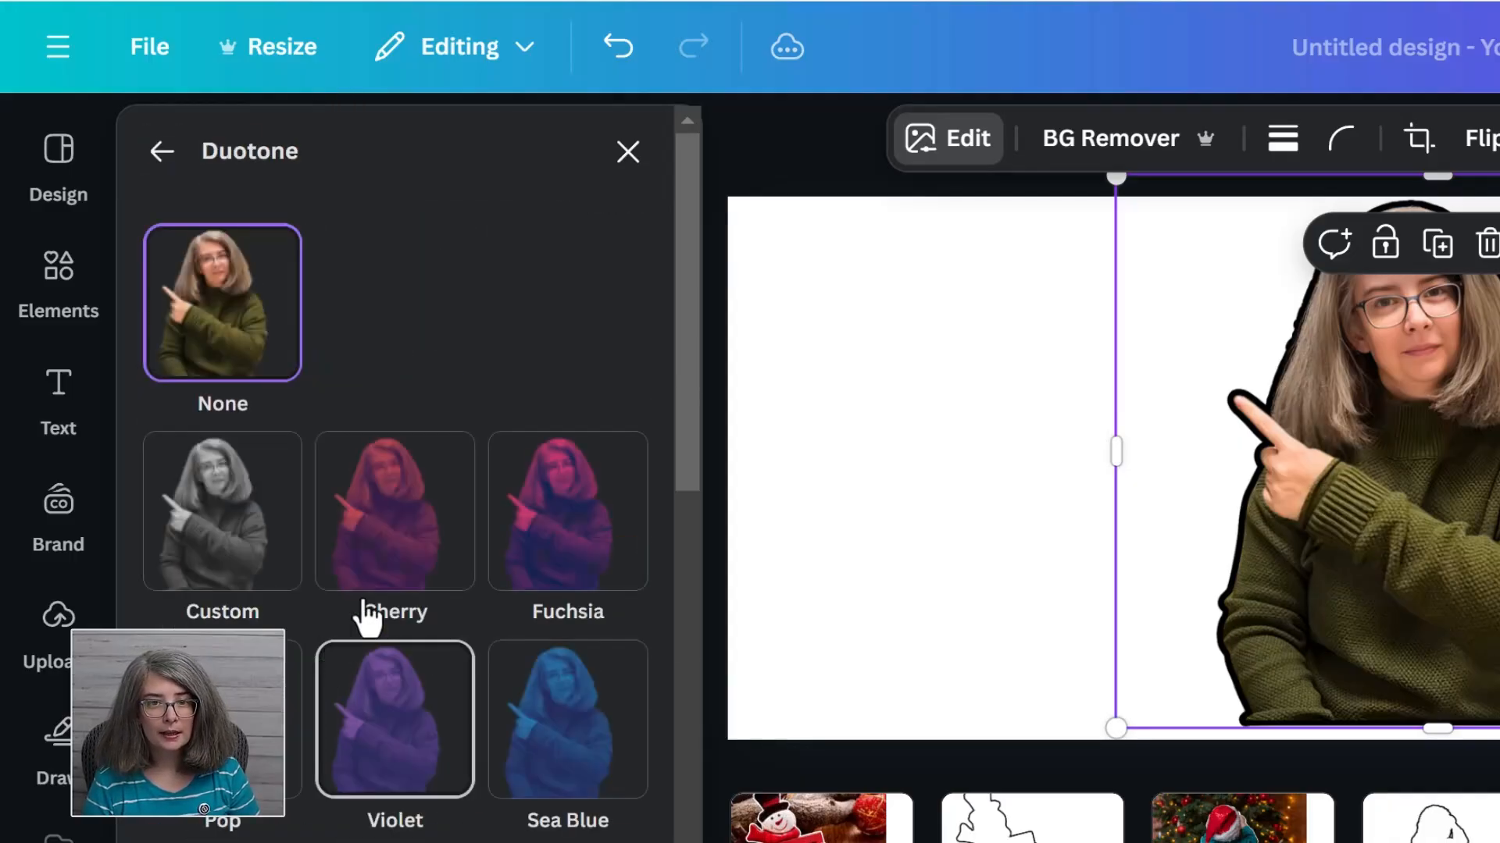
pyautogui.click(216, 540)
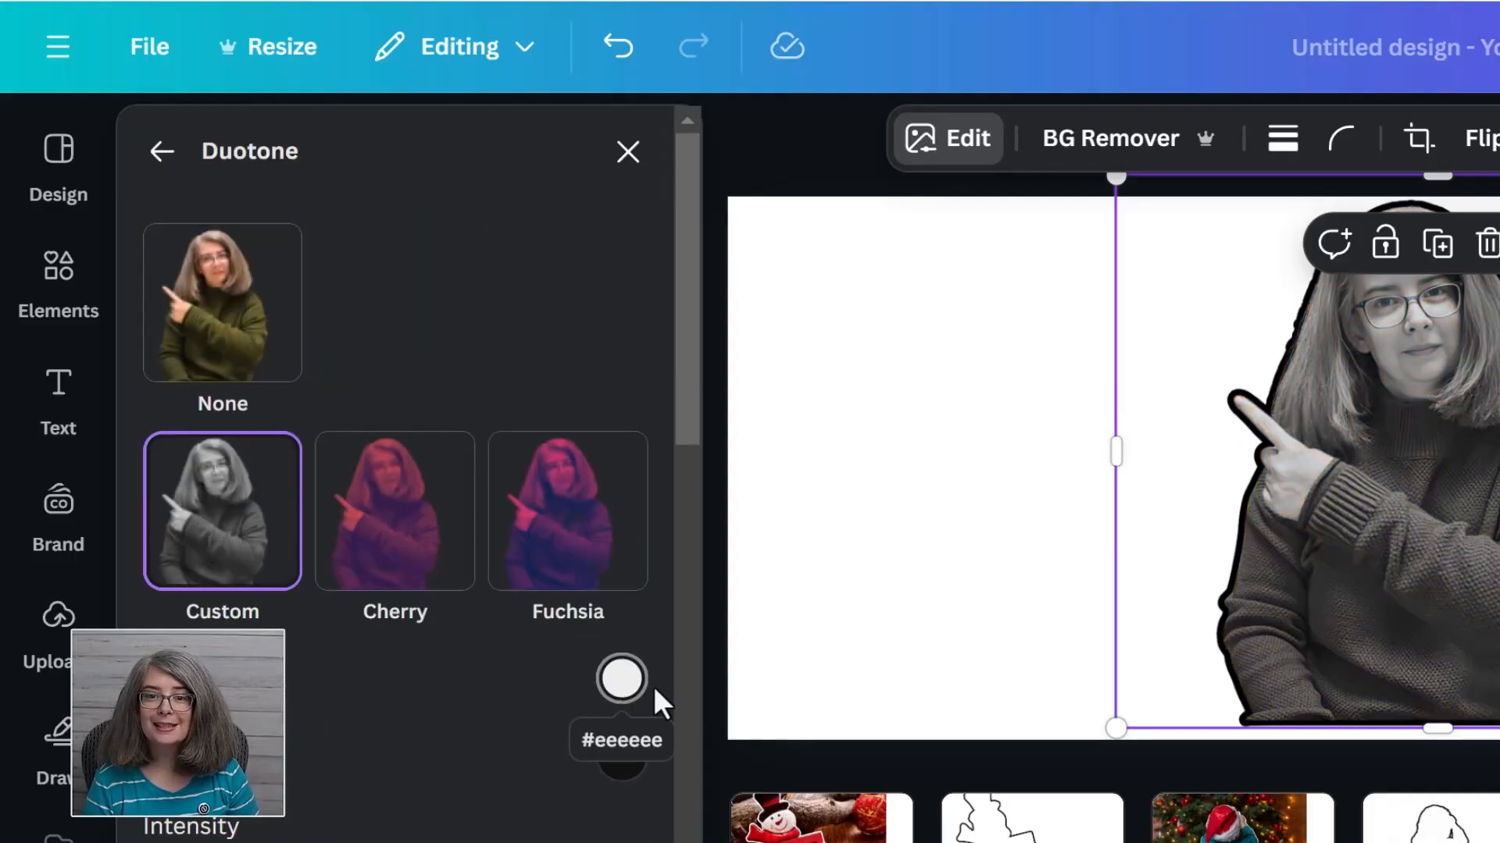
pyautogui.click(622, 681)
pyautogui.moveTo(639, 385); pyautogui.dragTo(596, 276)
pyautogui.click(539, 762)
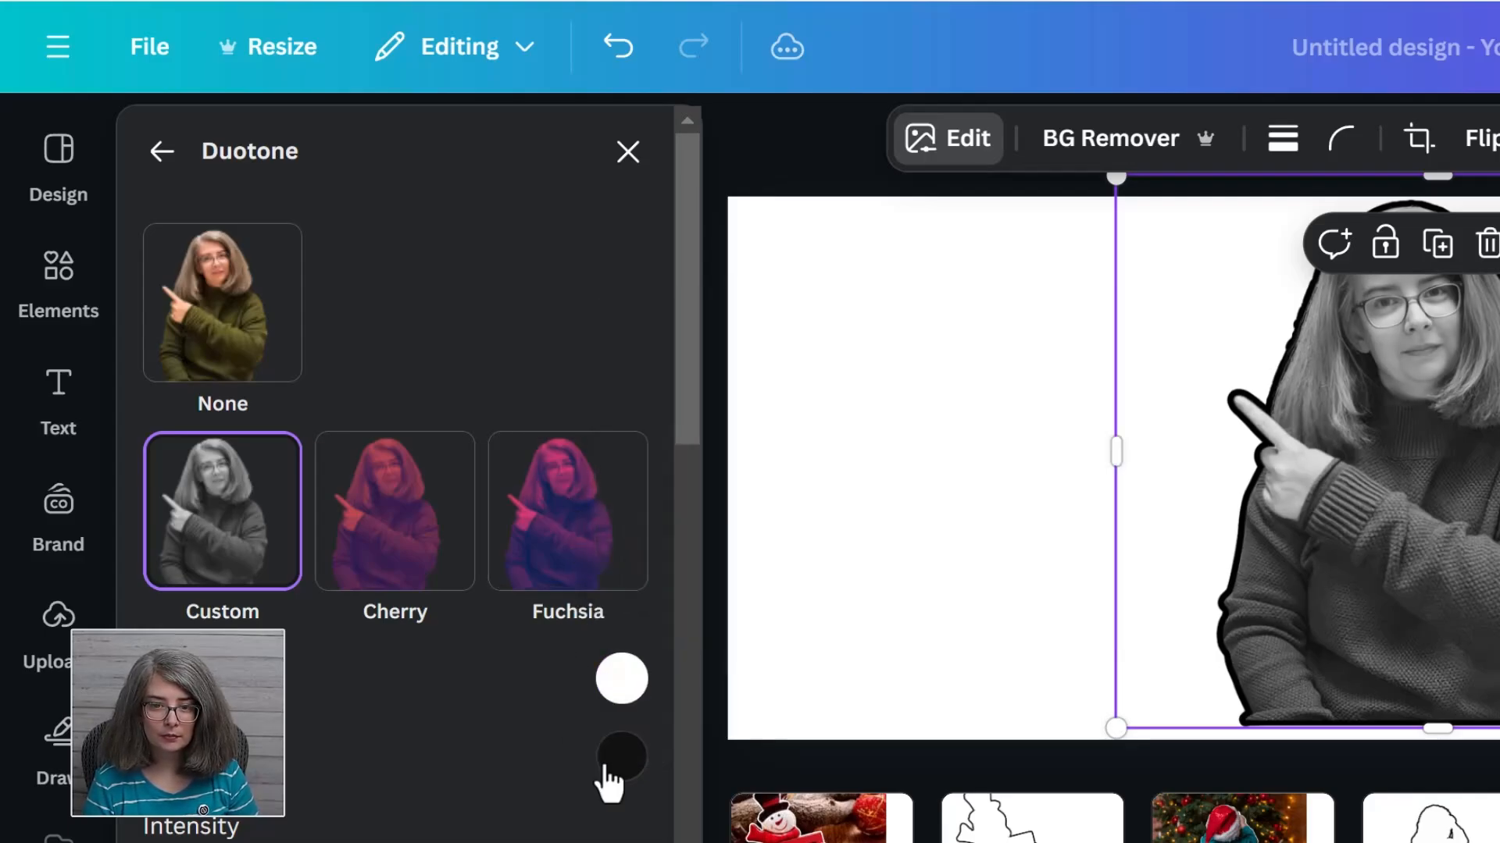
pyautogui.click(617, 759)
pyautogui.moveTo(633, 569); pyautogui.dragTo(619, 367)
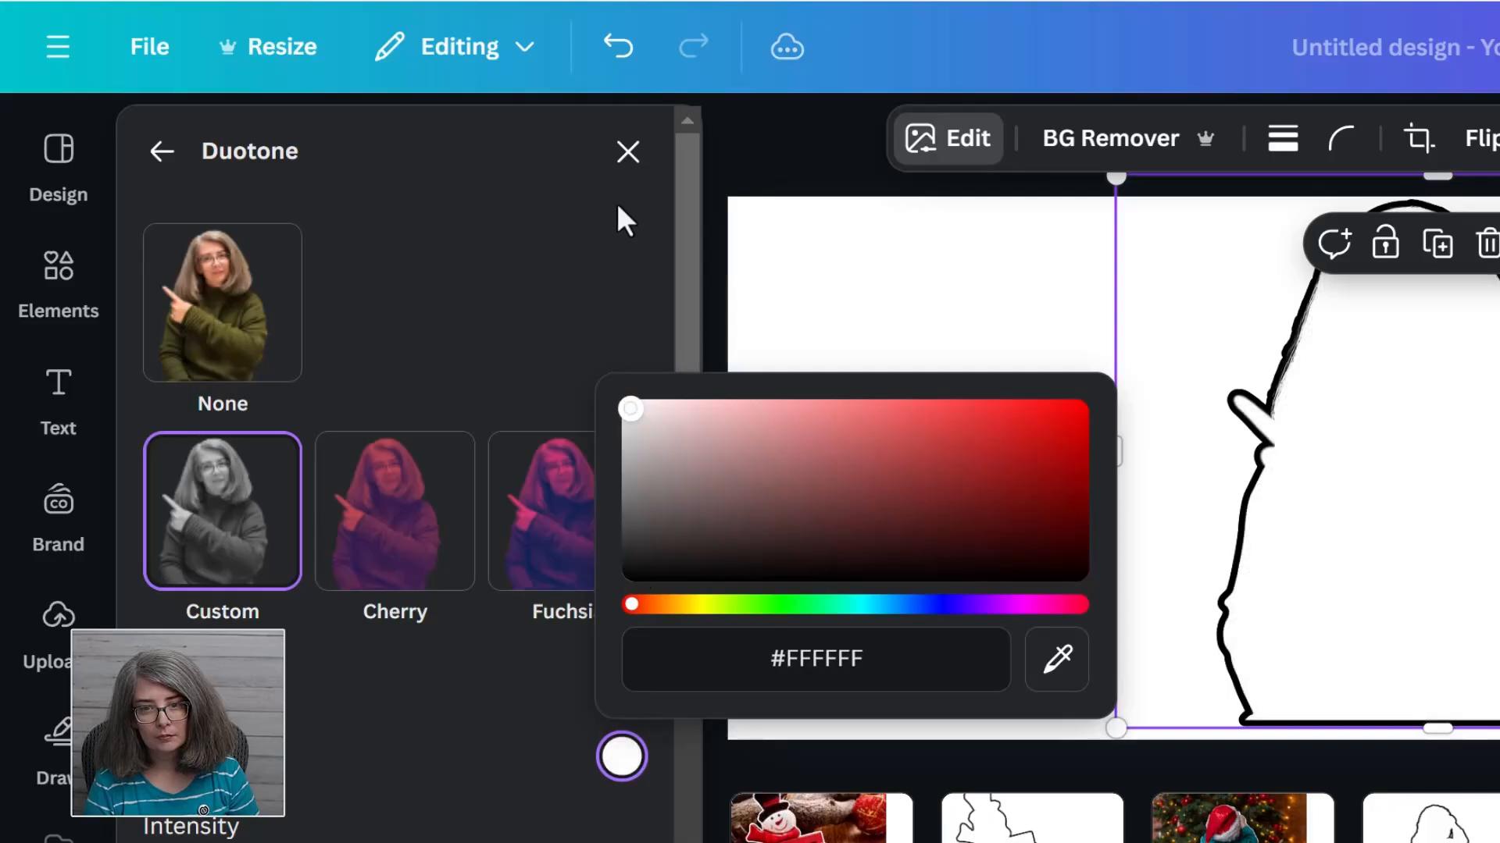
pyautogui.click(628, 152)
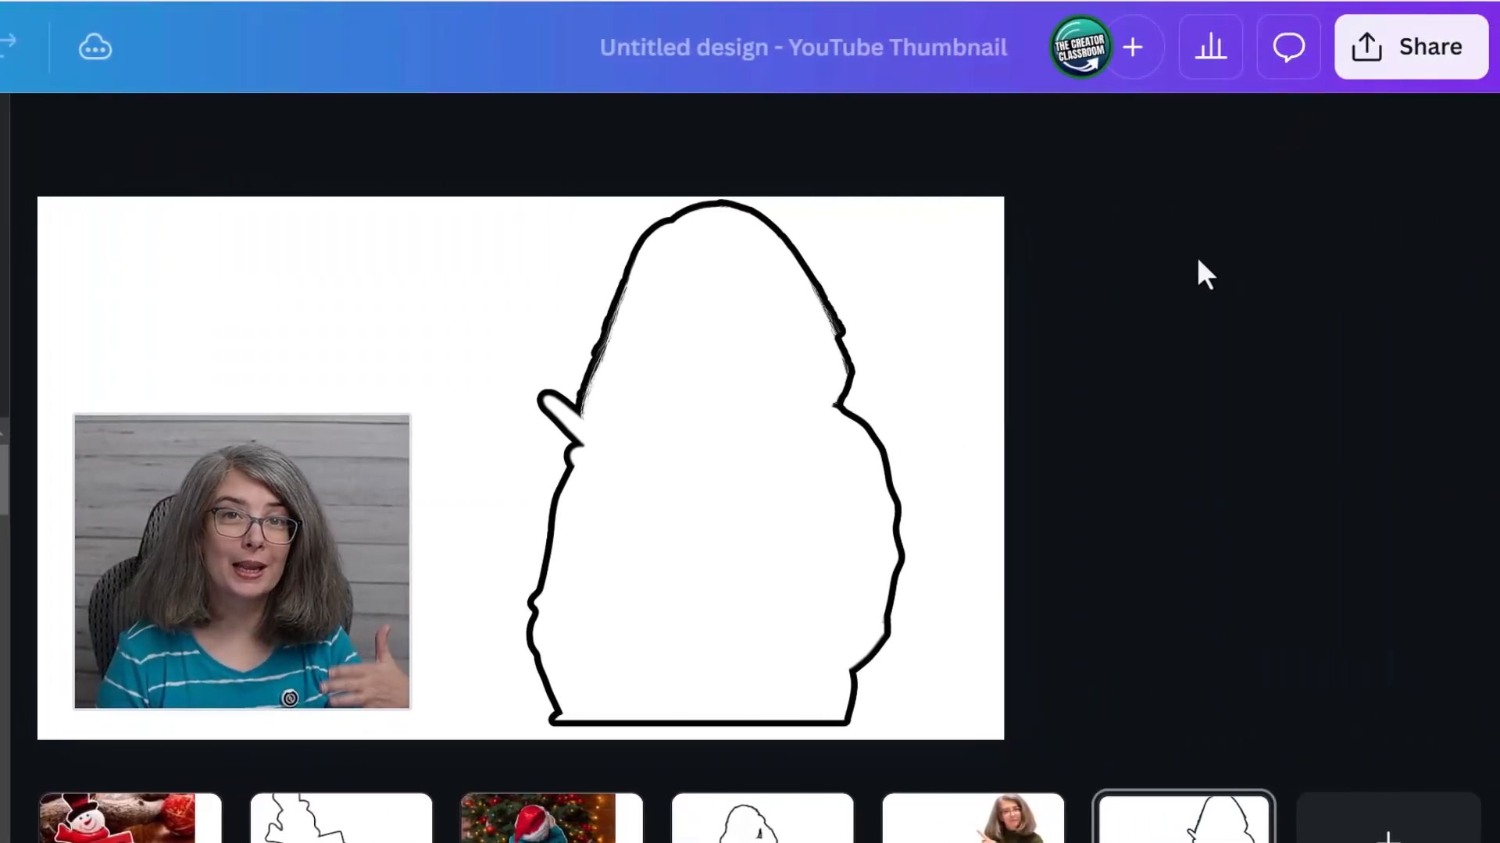
# Step: Download only the current page, page 6, with the woman's outline
pyautogui.click(1387, 53)
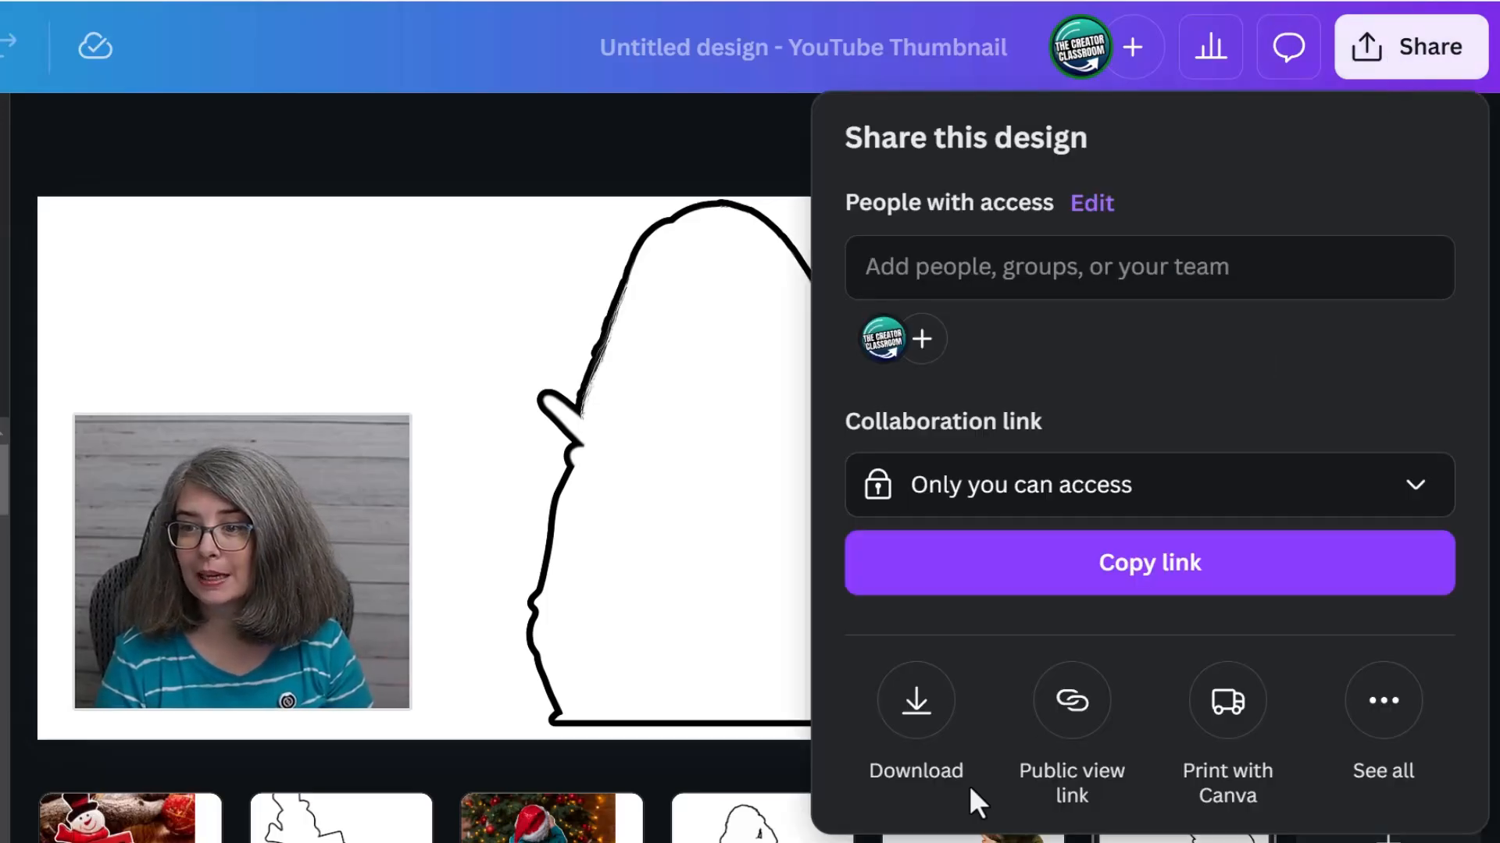
pyautogui.click(914, 702)
pyautogui.scroll(-3, 1016, 594)
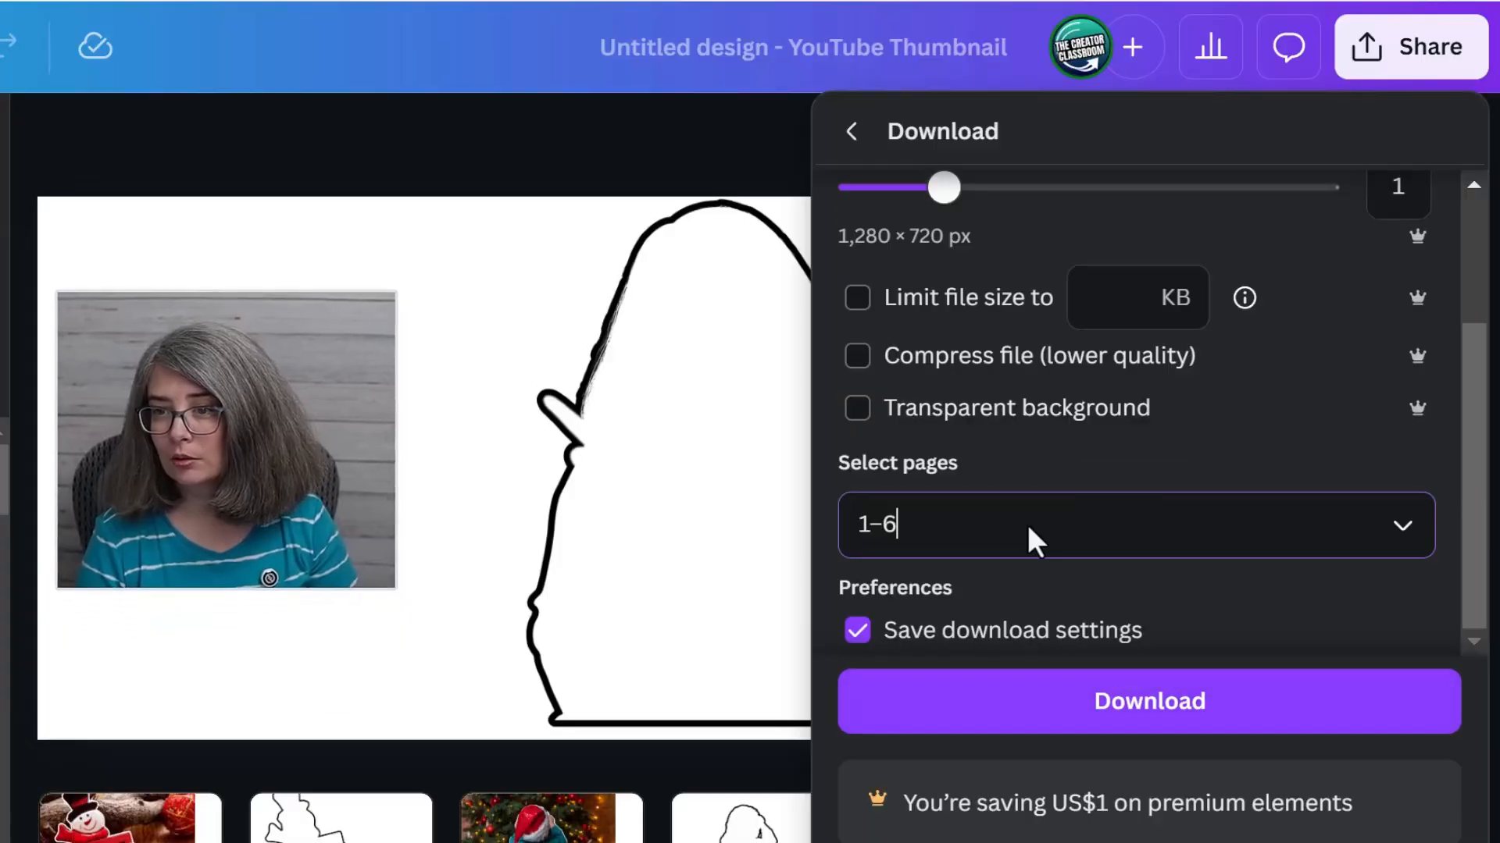
pyautogui.click(1058, 539)
pyautogui.click(1089, 69)
pyautogui.click(1054, 152)
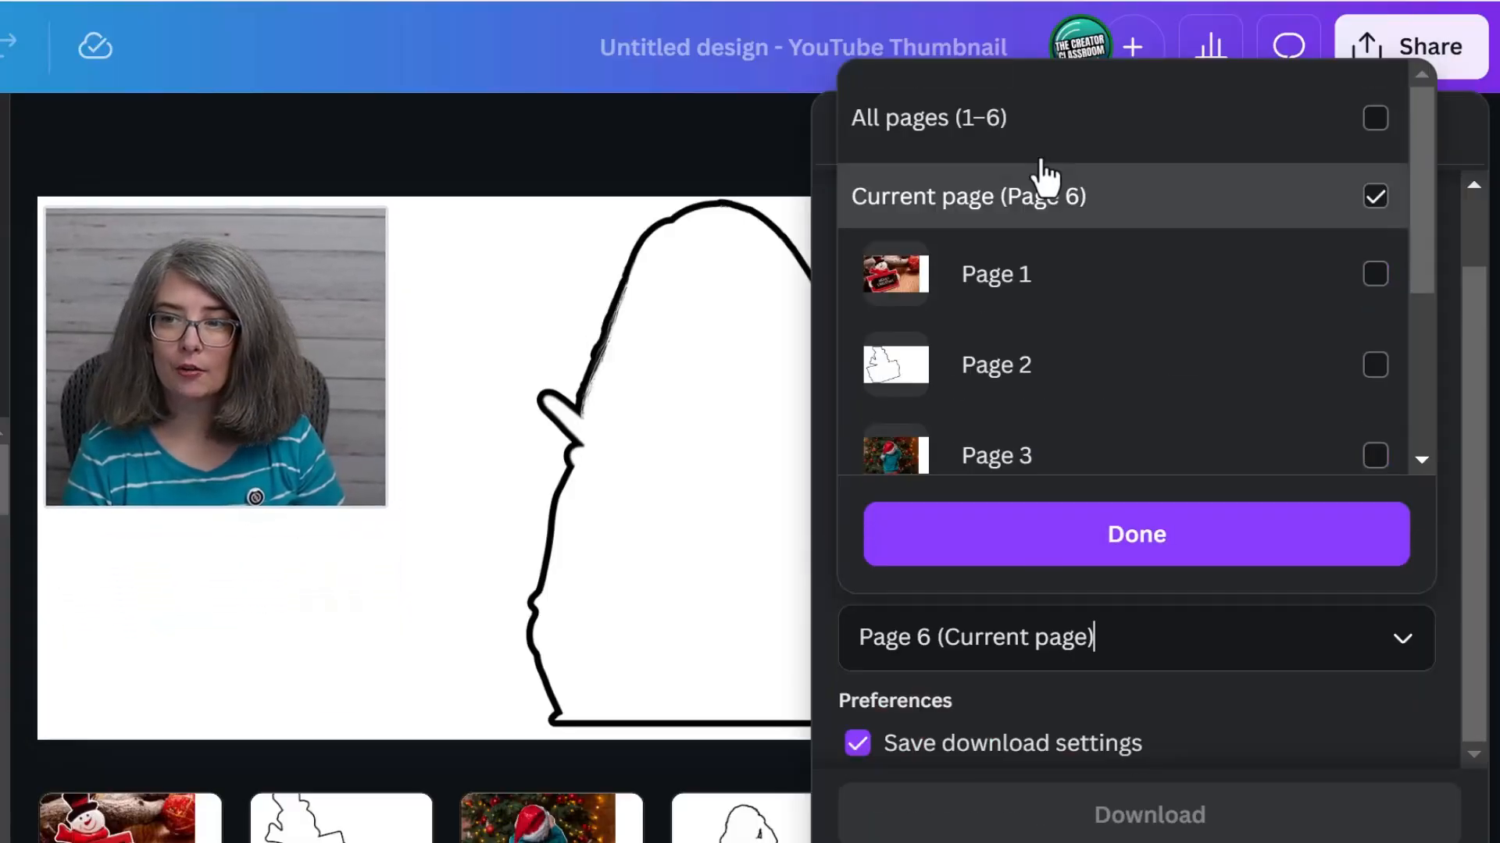
pyautogui.click(1105, 536)
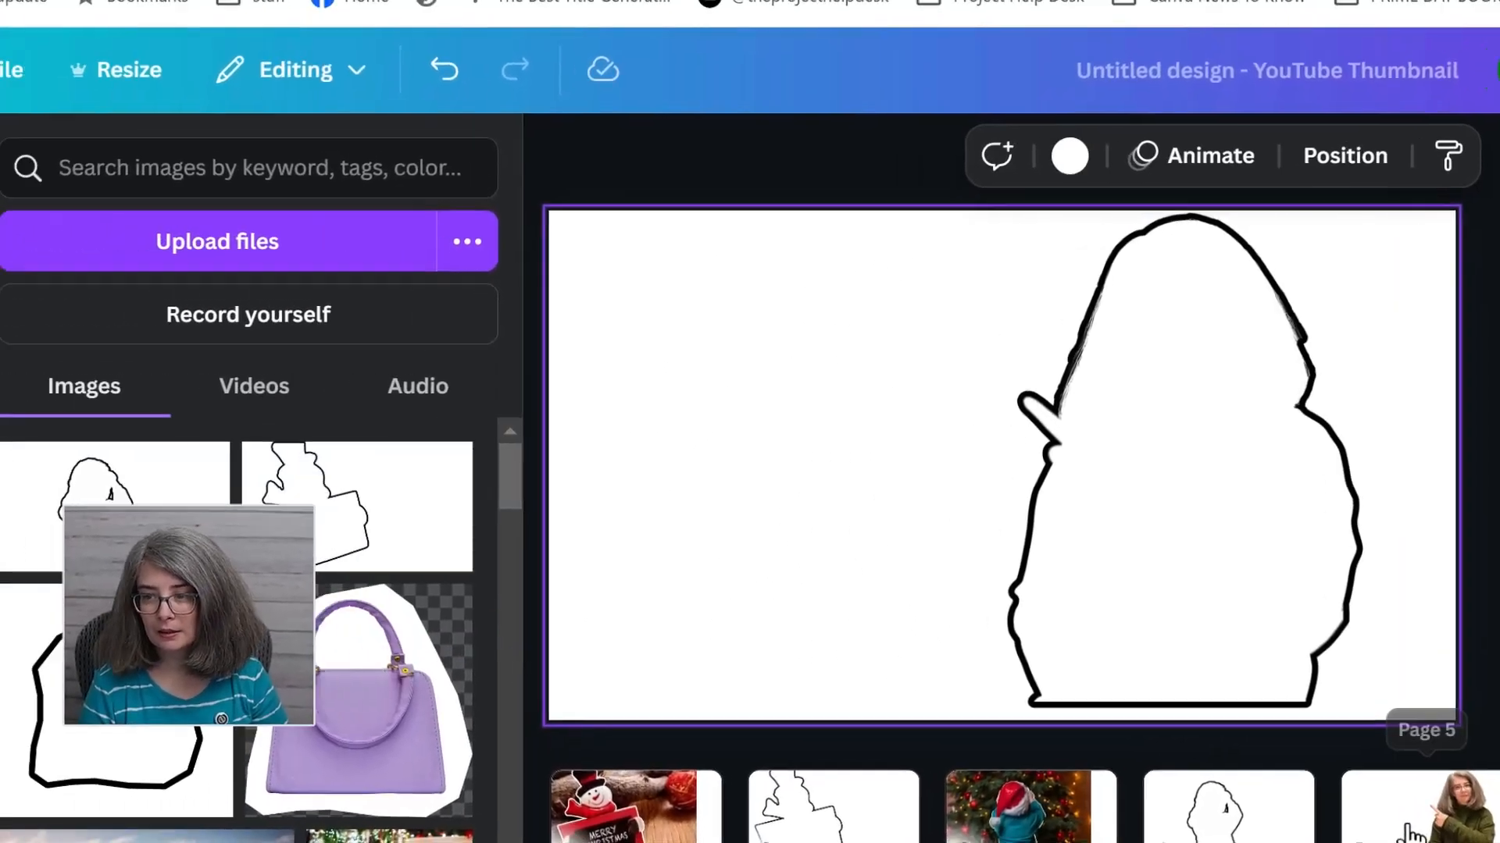
# Step: Upload the Untitled design (5) outline image and add it to page 5 with the woman's photo
pyautogui.click(1407, 828)
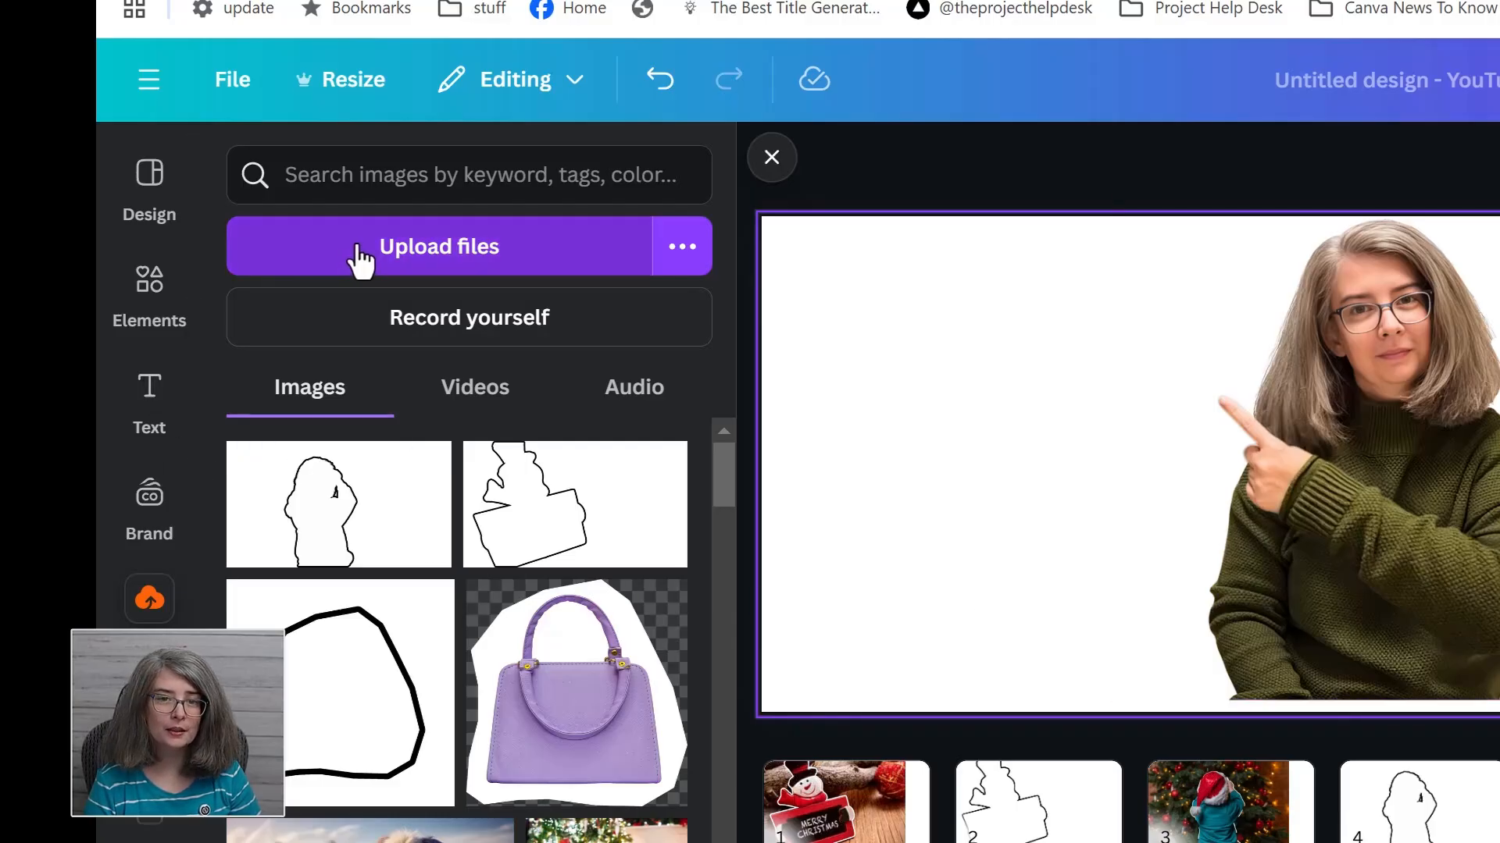
pyautogui.click(357, 247)
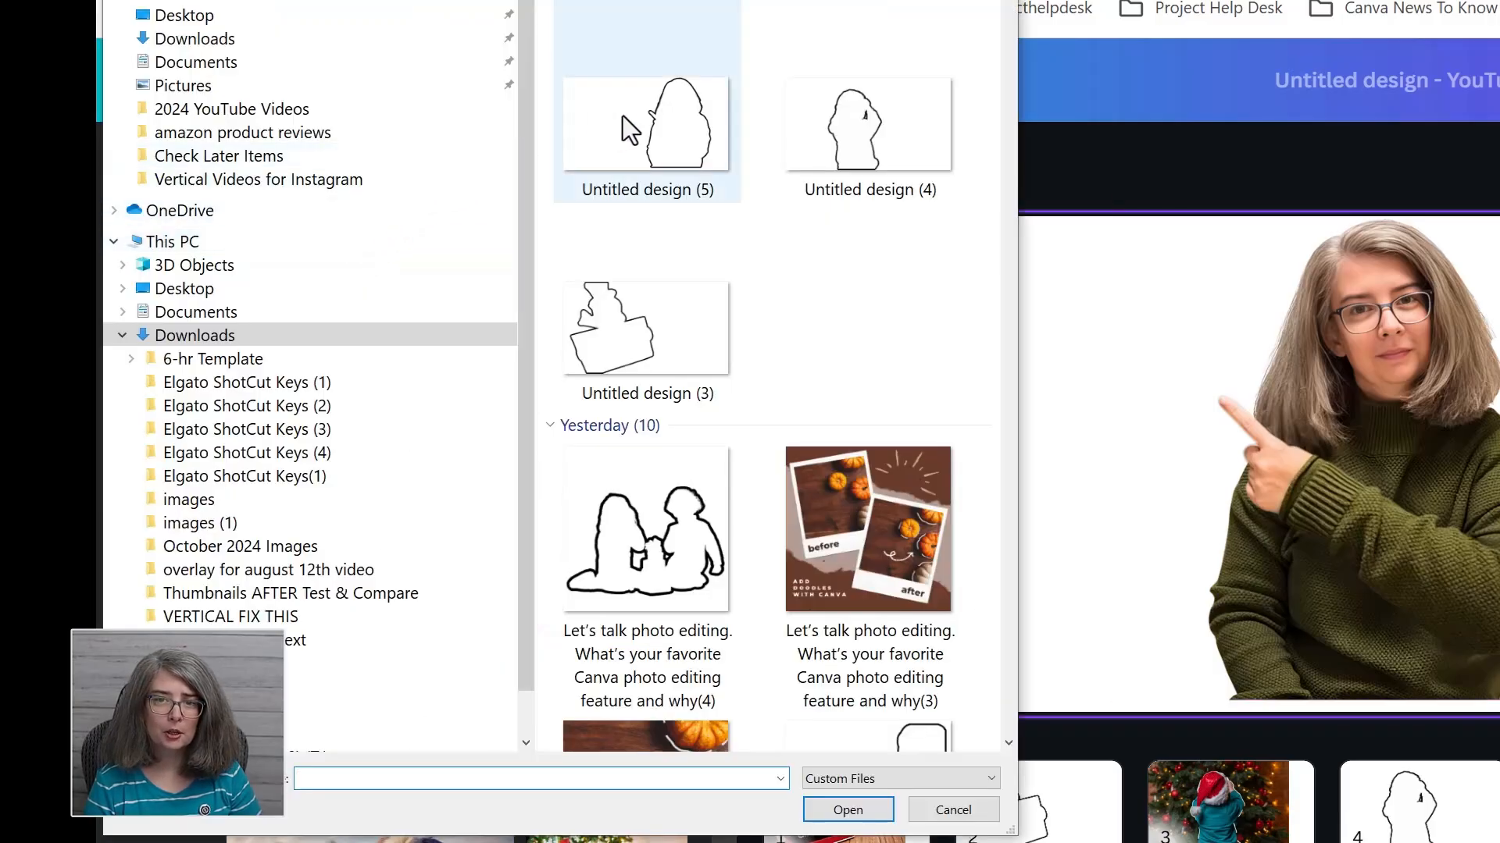
pyautogui.doubleClick(624, 118)
pyautogui.click(343, 516)
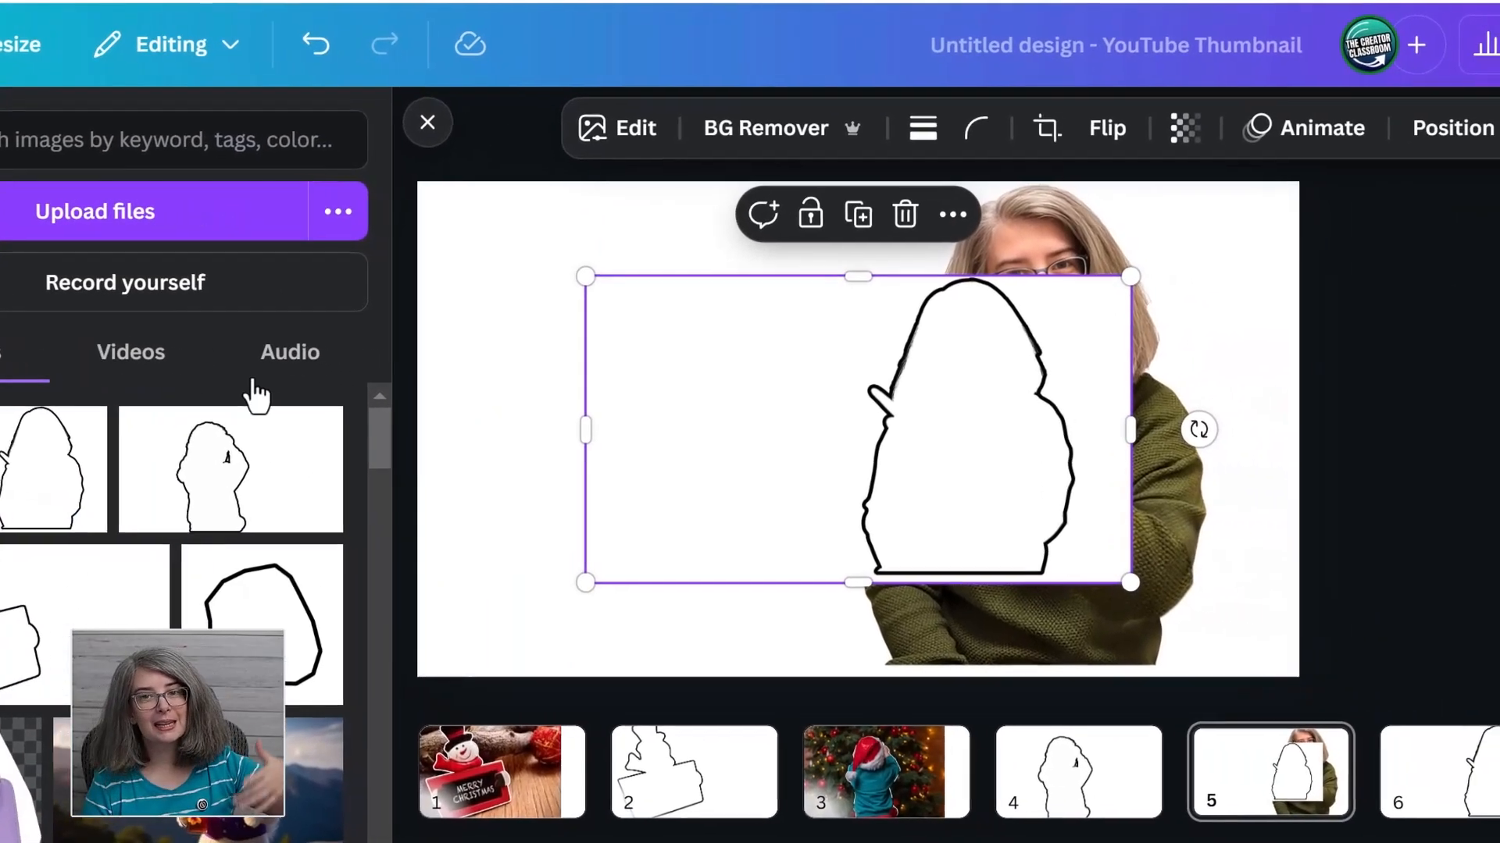
# Step: Remove the outline image's background, scale it over the woman on page 5, and crop away its empty side
pyautogui.click(777, 131)
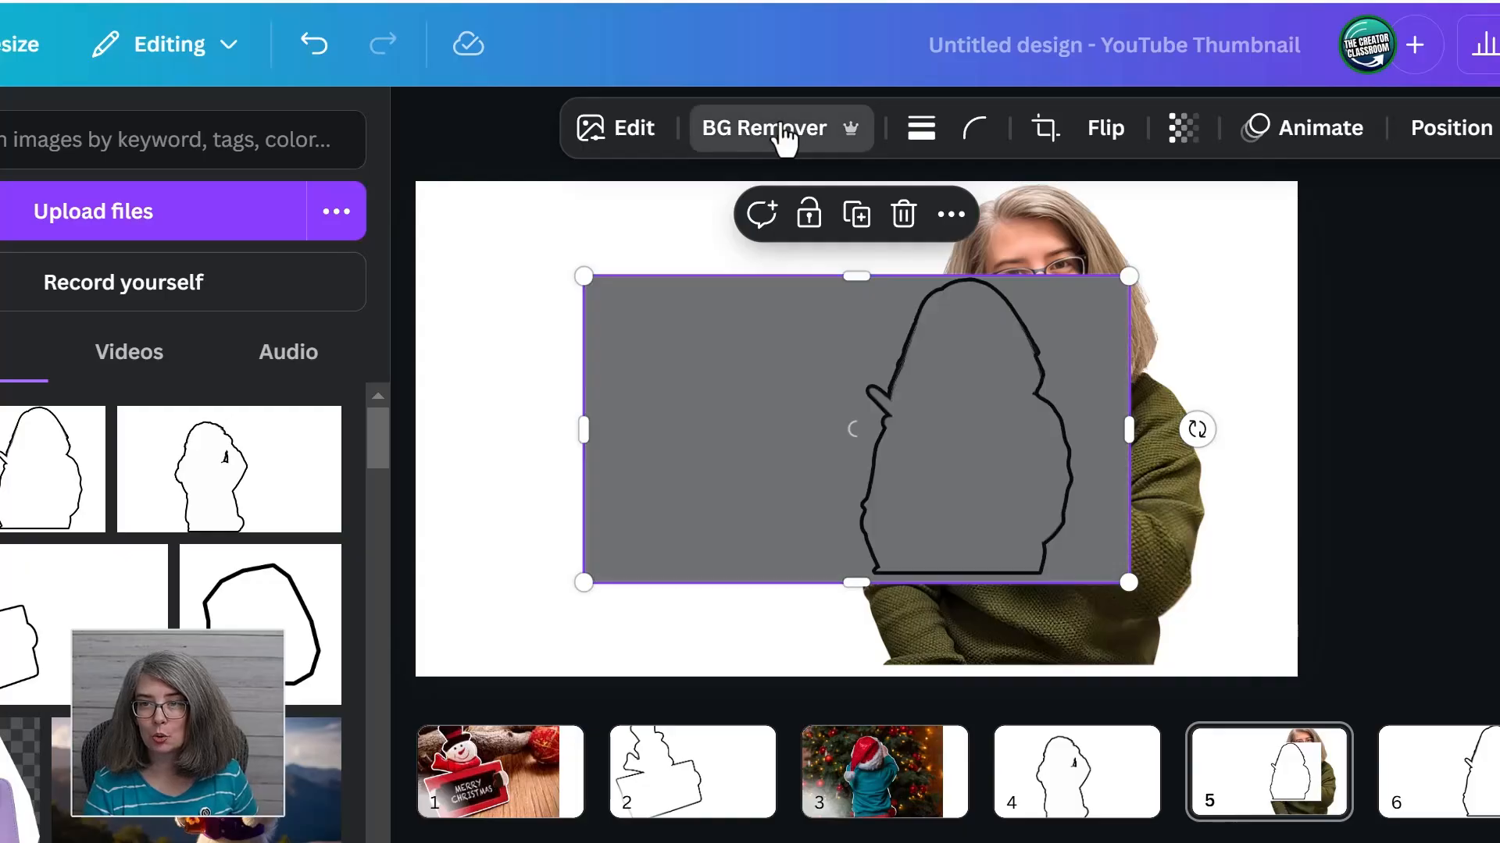
pyautogui.moveTo(913, 482); pyautogui.dragTo(1089, 390)
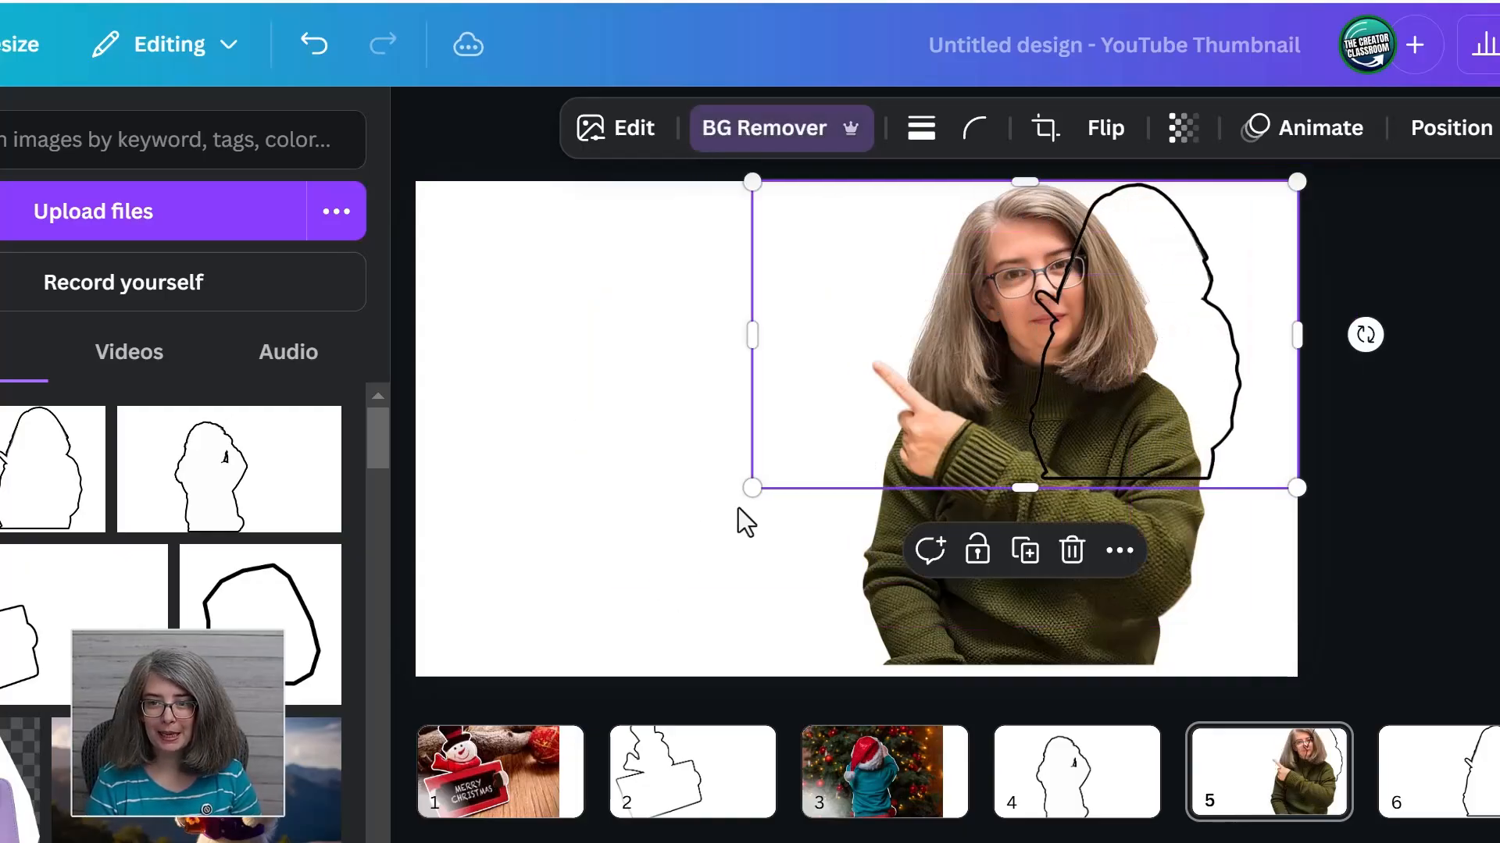
pyautogui.moveTo(753, 490); pyautogui.dragTo(415, 677)
pyautogui.moveTo(415, 430); pyautogui.dragTo(810, 457)
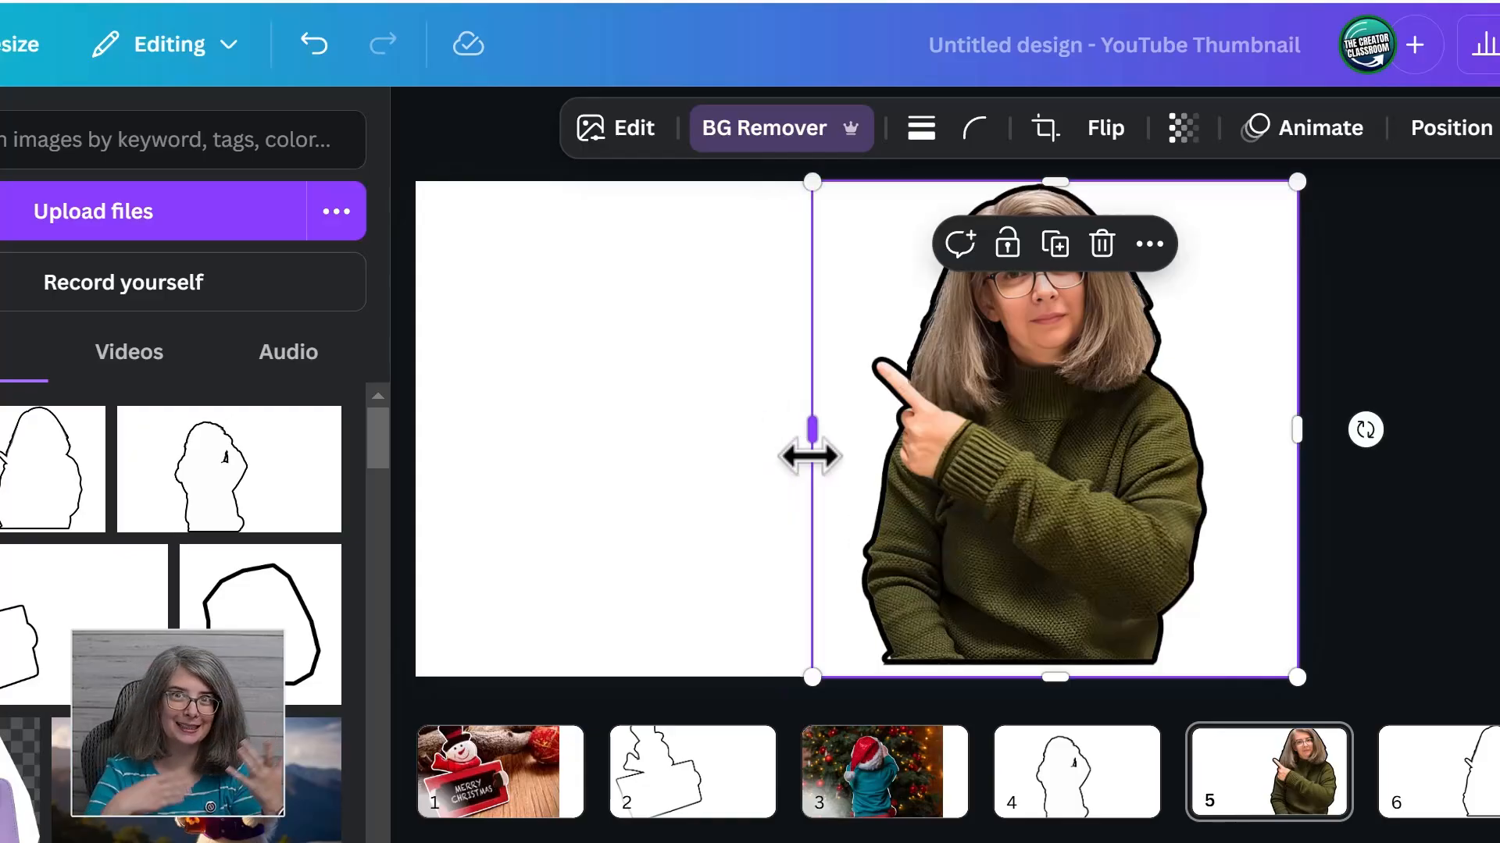
# Step: Enlarge the woman's photo and its outline together and shift both toward the right edge of page 5
pyautogui.click(626, 453)
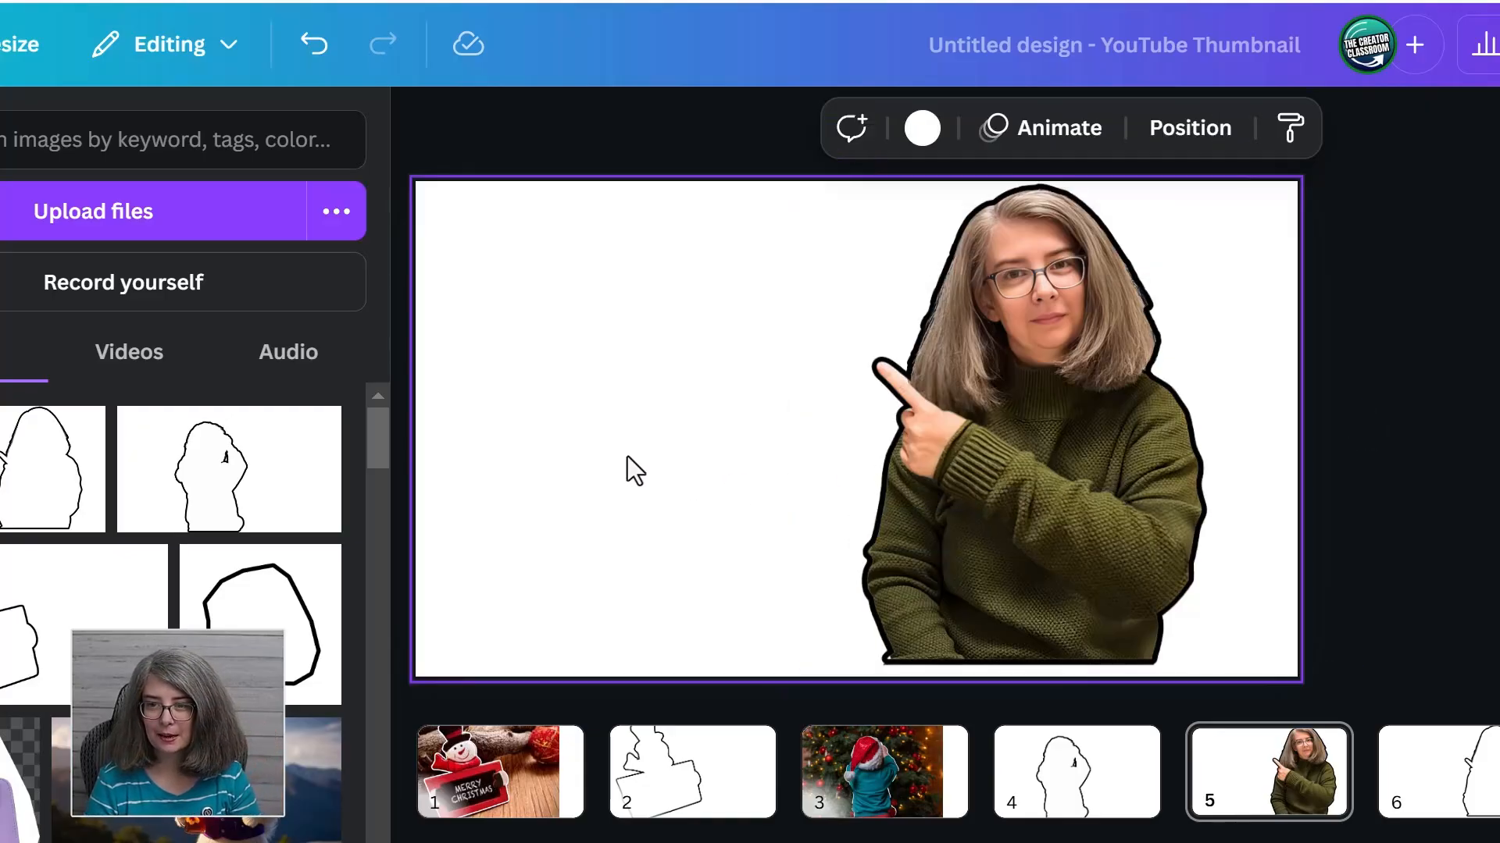
pyautogui.moveTo(623, 448); pyautogui.dragTo(1499, 438)
pyautogui.moveTo(767, 163); pyautogui.dragTo(663, 117)
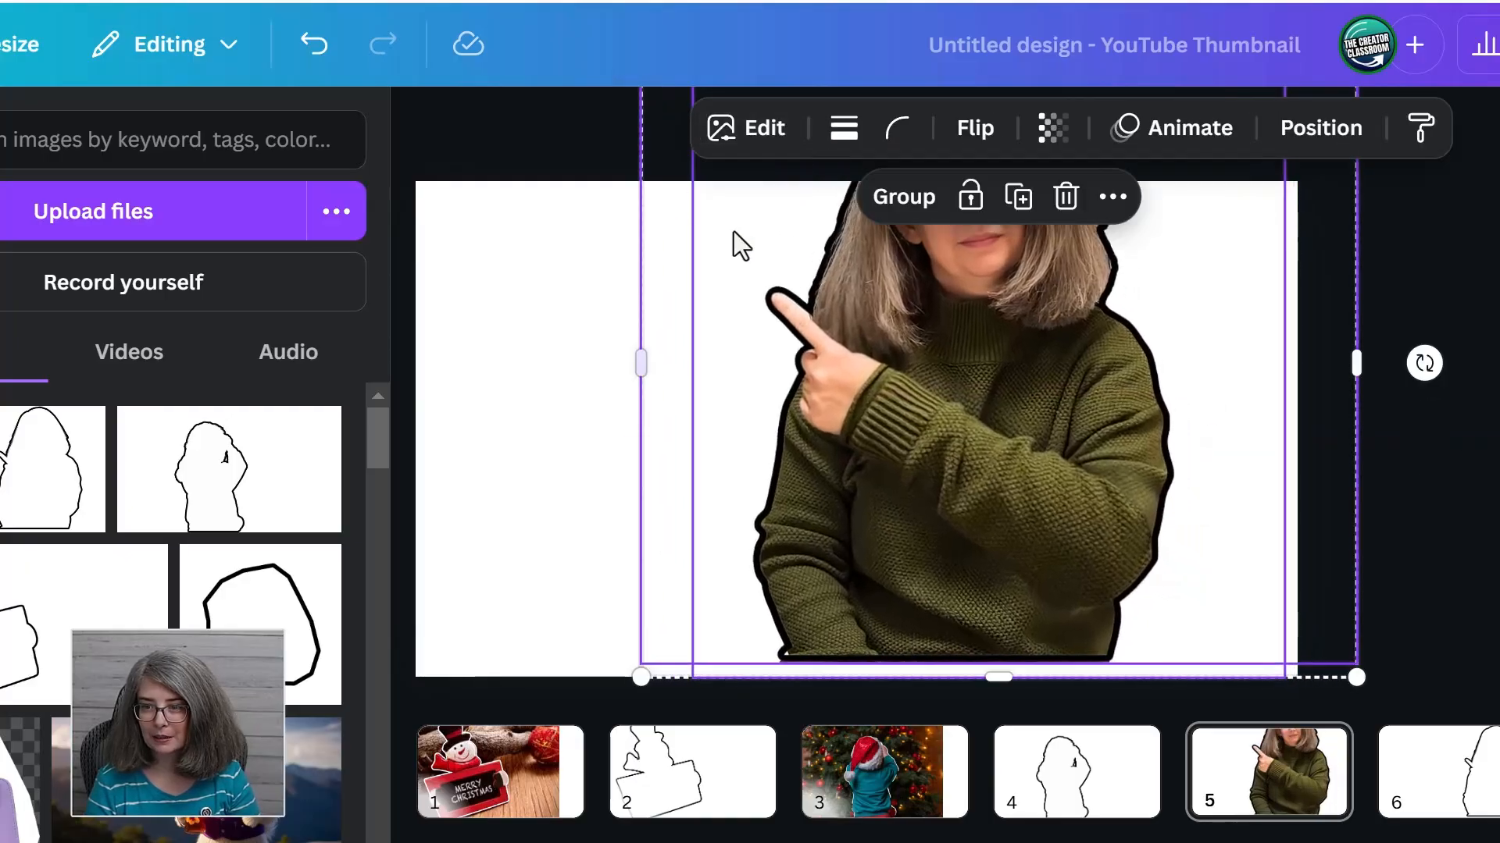
pyautogui.moveTo(859, 476); pyautogui.dragTo(1134, 474)
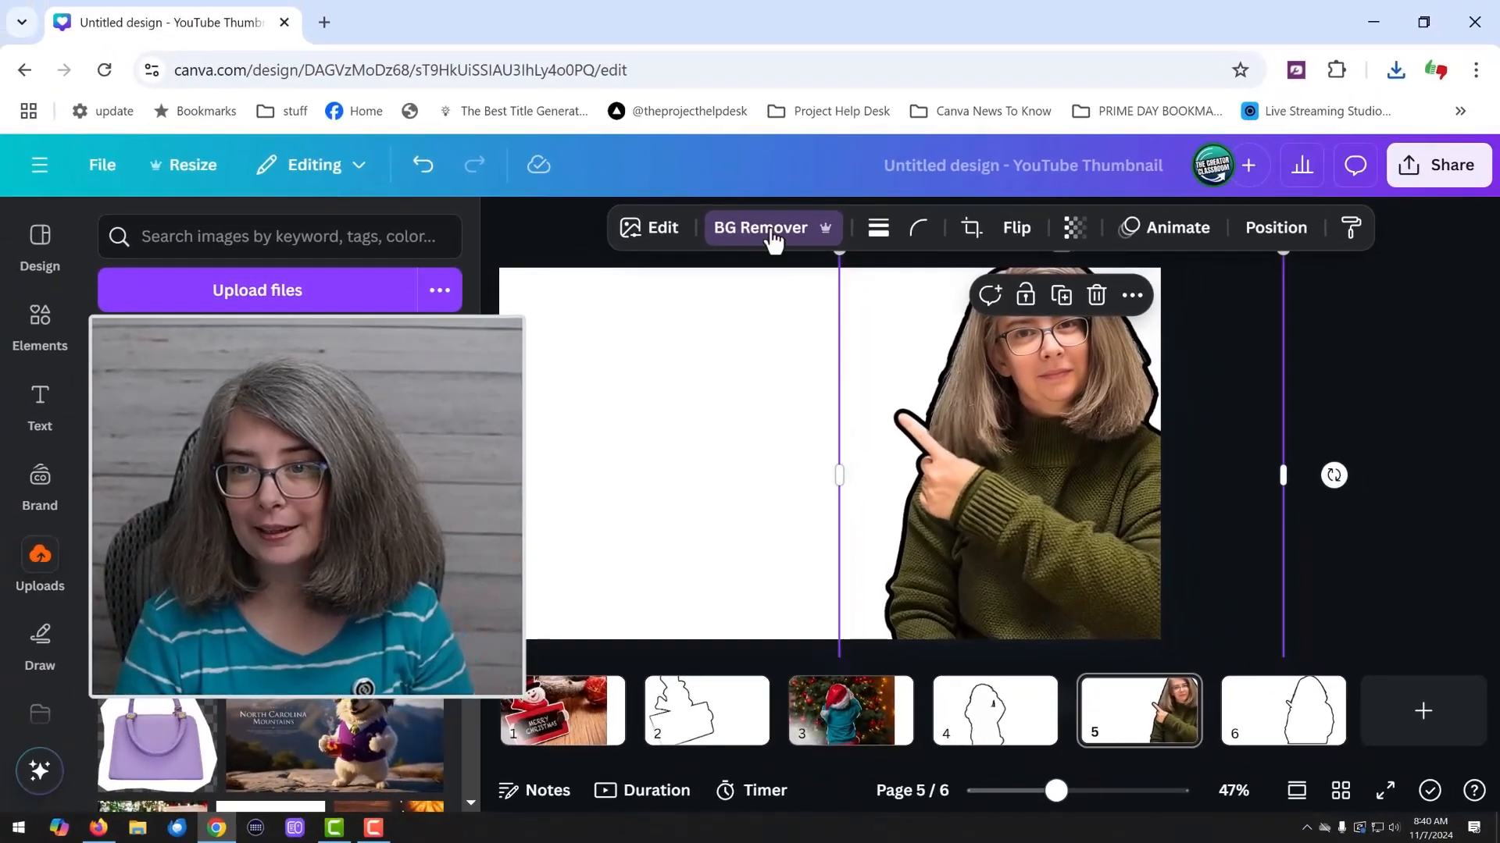
# Step: Erase the straight bottom line of the woman's outline with the Background Remover's Erase brush
pyautogui.click(764, 234)
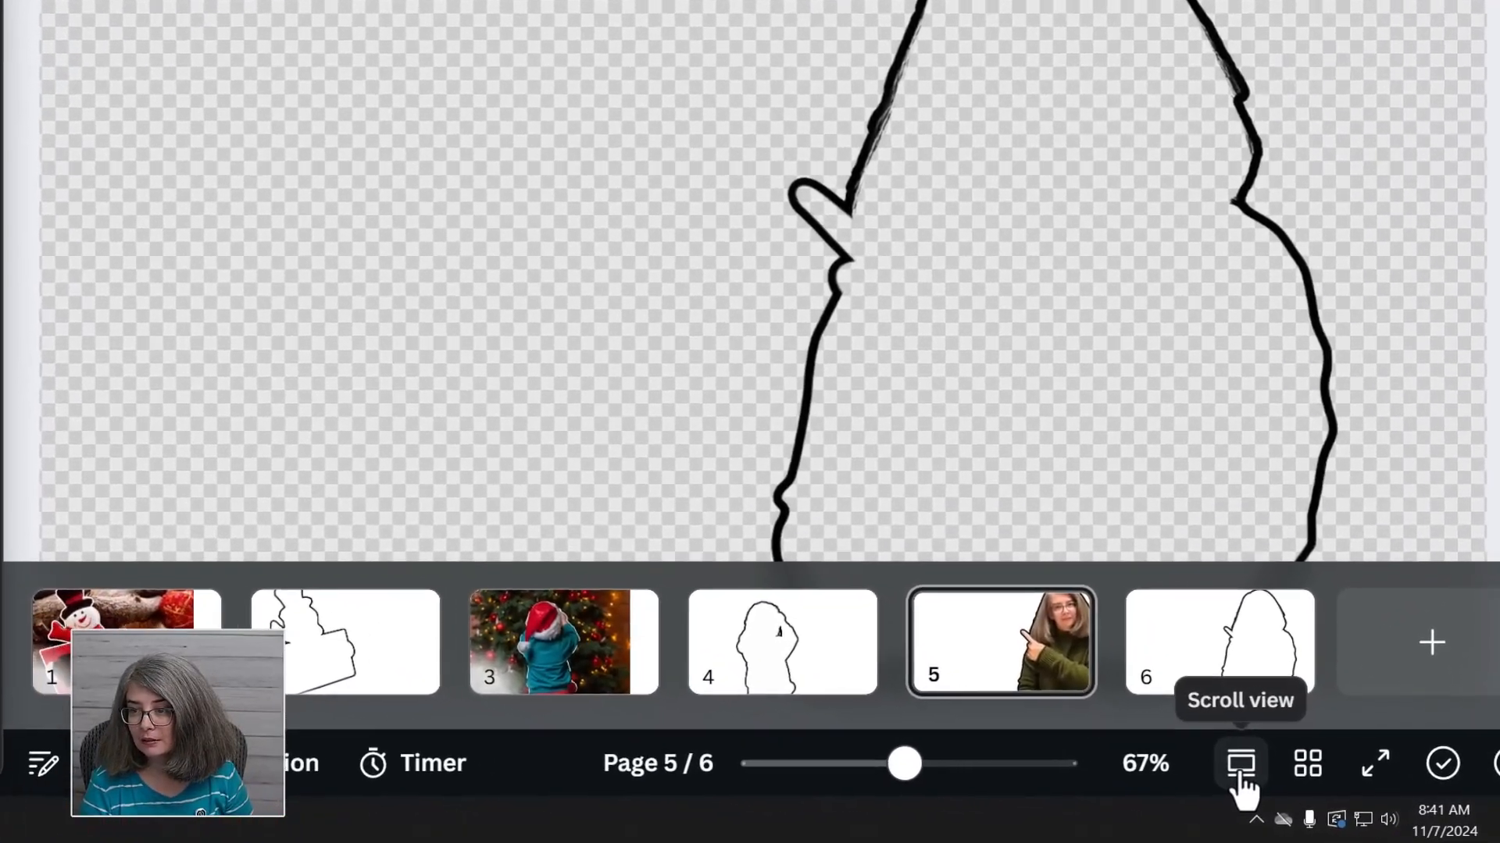
pyautogui.click(1241, 771)
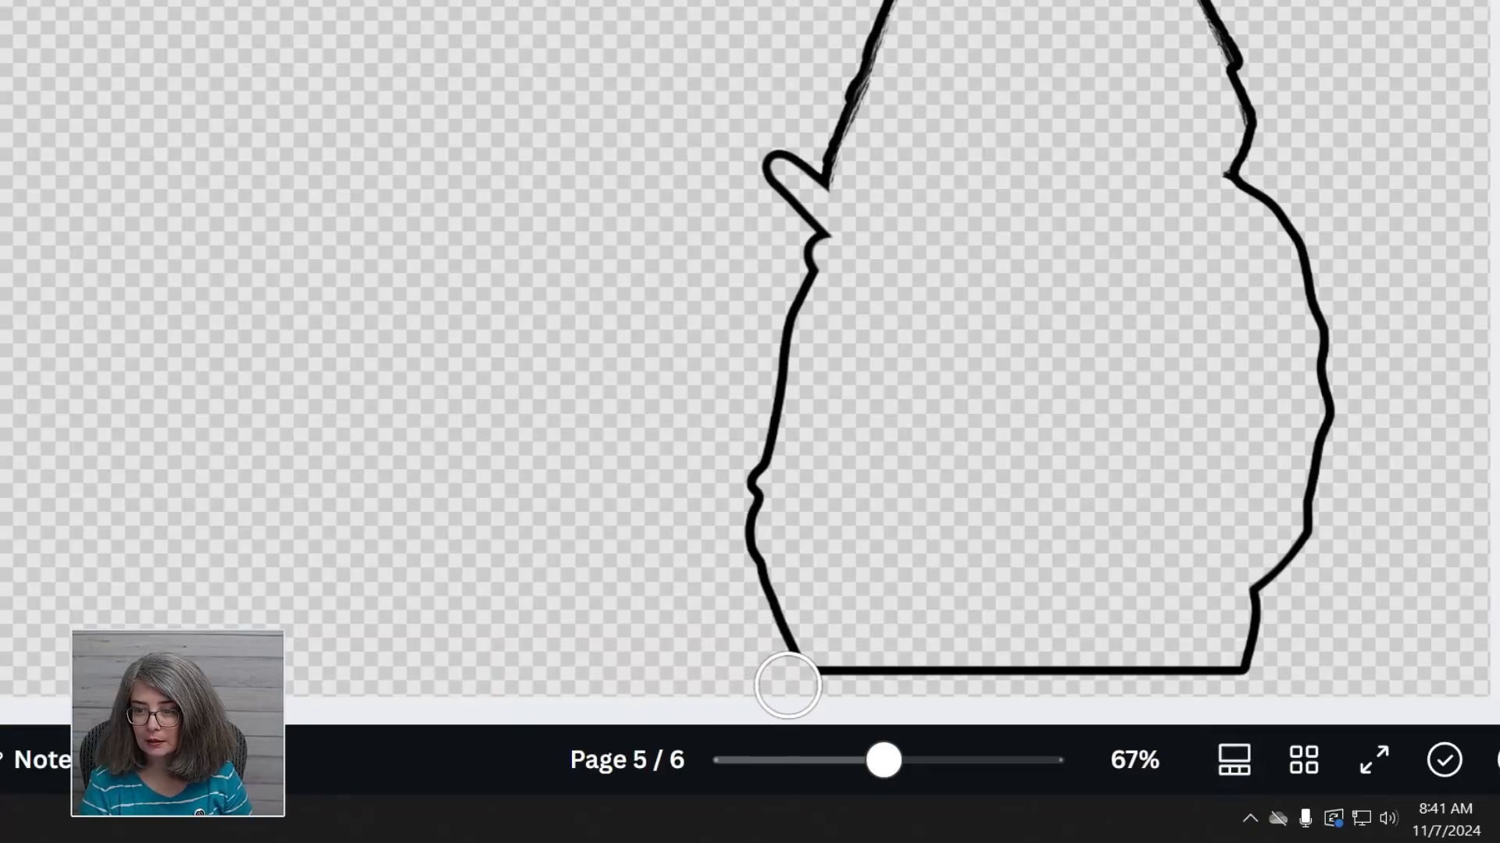
pyautogui.moveTo(787, 685); pyautogui.dragTo(1265, 678)
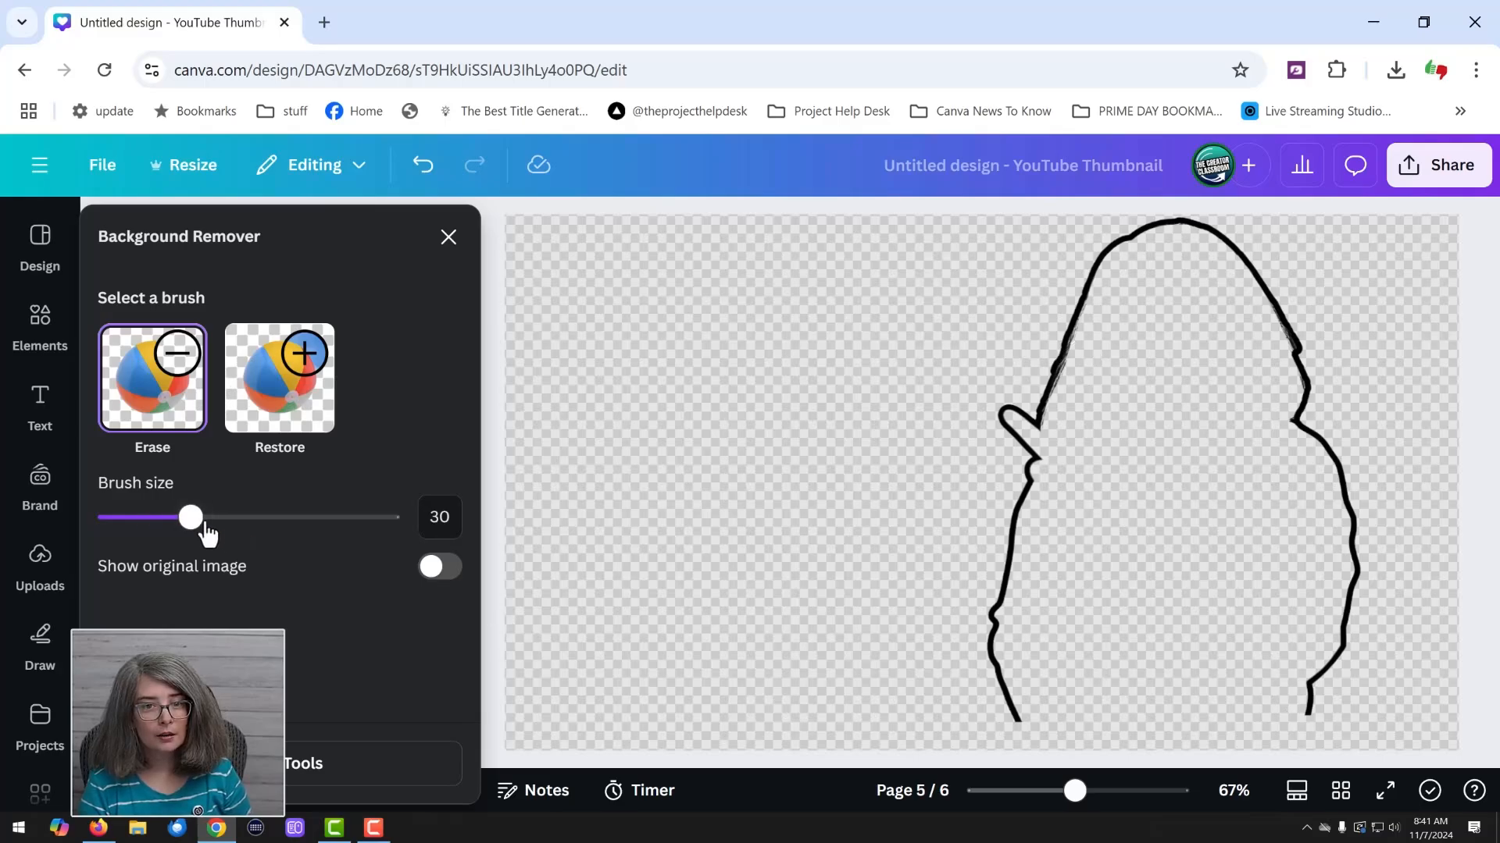
# Step: Set the Erase brush size to 15 and cut gaps around the woman's outline to turn it into dashes
pyautogui.moveTo(190, 518)
pyautogui.mouseDown()
pyautogui.moveTo(135, 518)
pyautogui.moveTo(149, 519)
pyautogui.mouseUp()
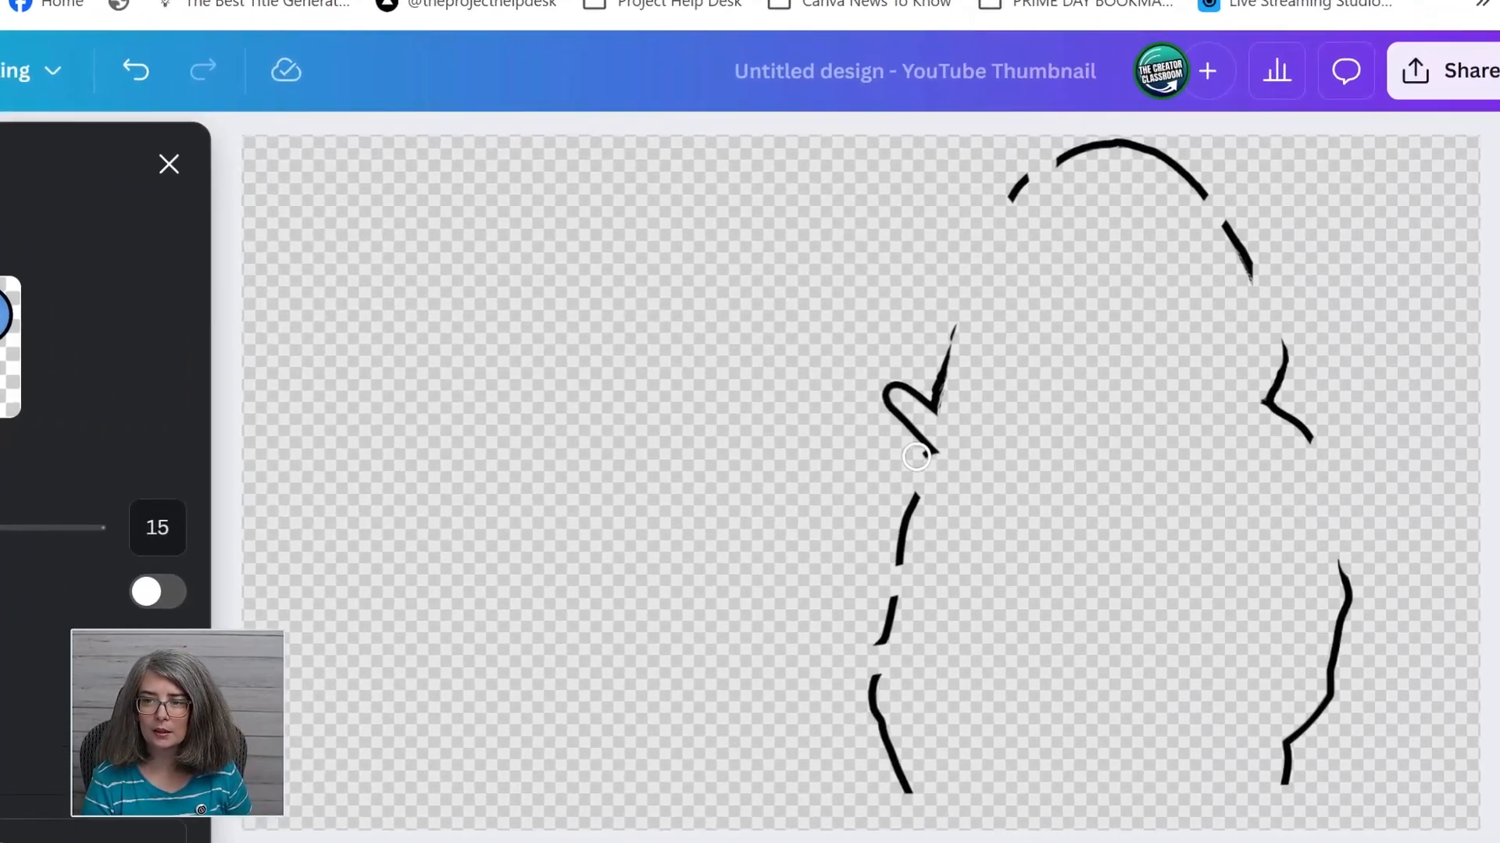
pyautogui.moveTo(1036, 463)
pyautogui.mouseDown()
pyautogui.moveTo(995, 407)
pyautogui.moveTo(1047, 435)
pyautogui.mouseUp()
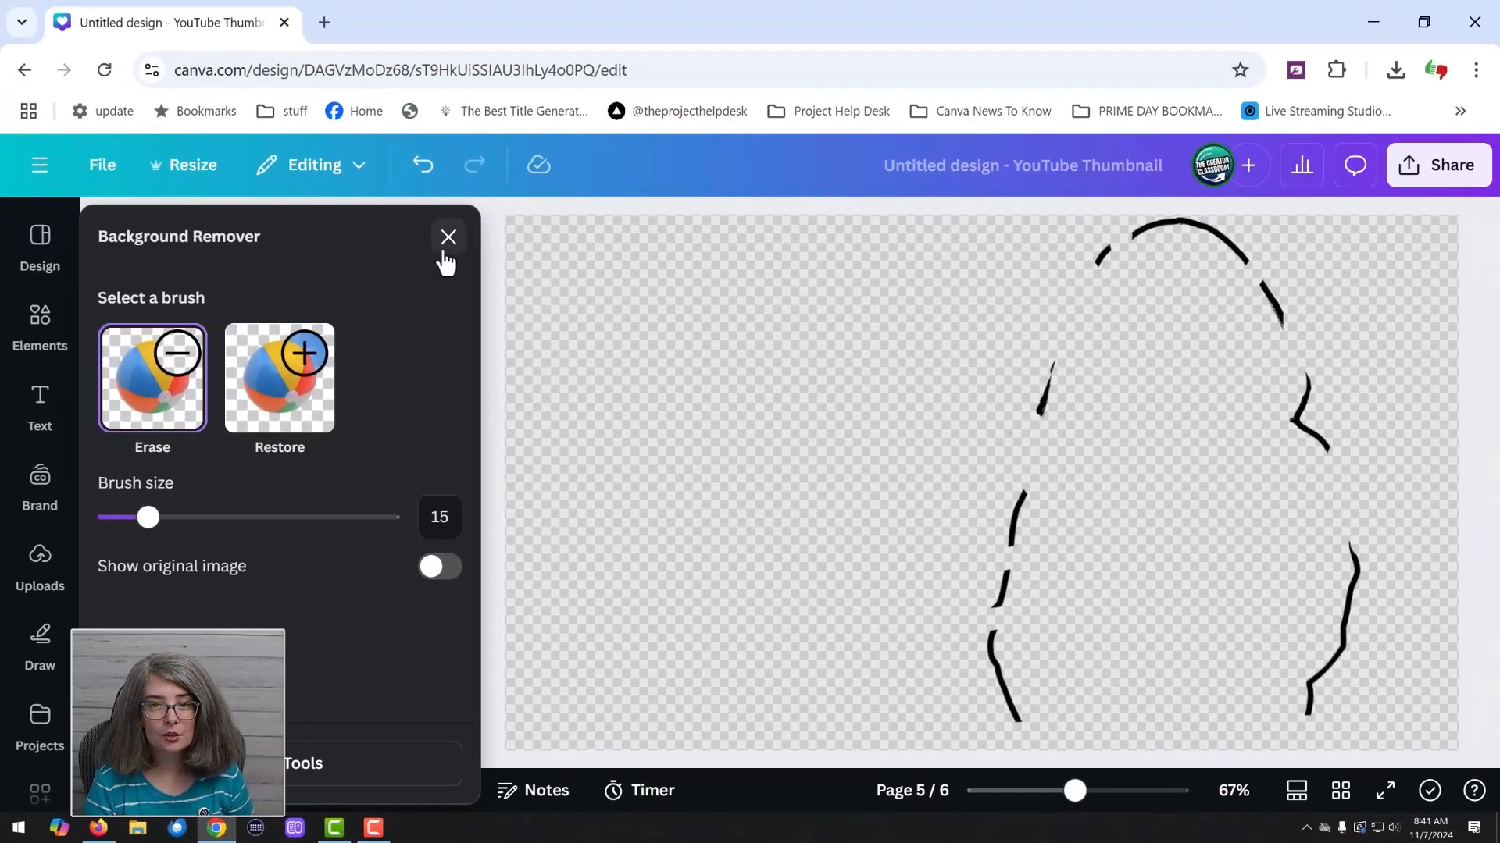
pyautogui.click(445, 242)
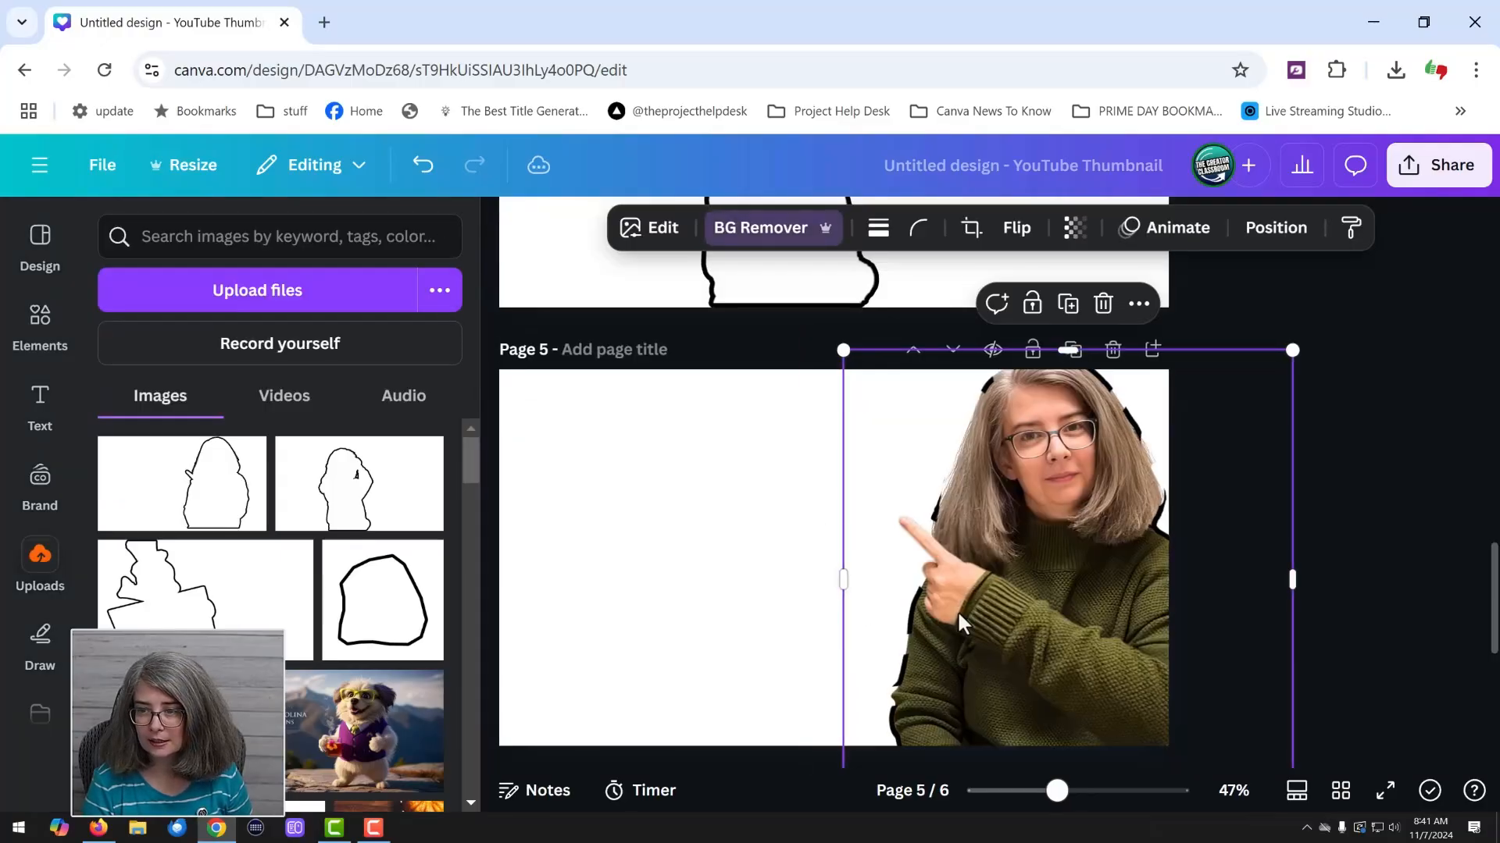
# Step: Nudge the dashed outline around the woman and recolour it with a Custom duotone using #FFFFFF shadows
pyautogui.moveTo(1076, 617); pyautogui.dragTo(1080, 614)
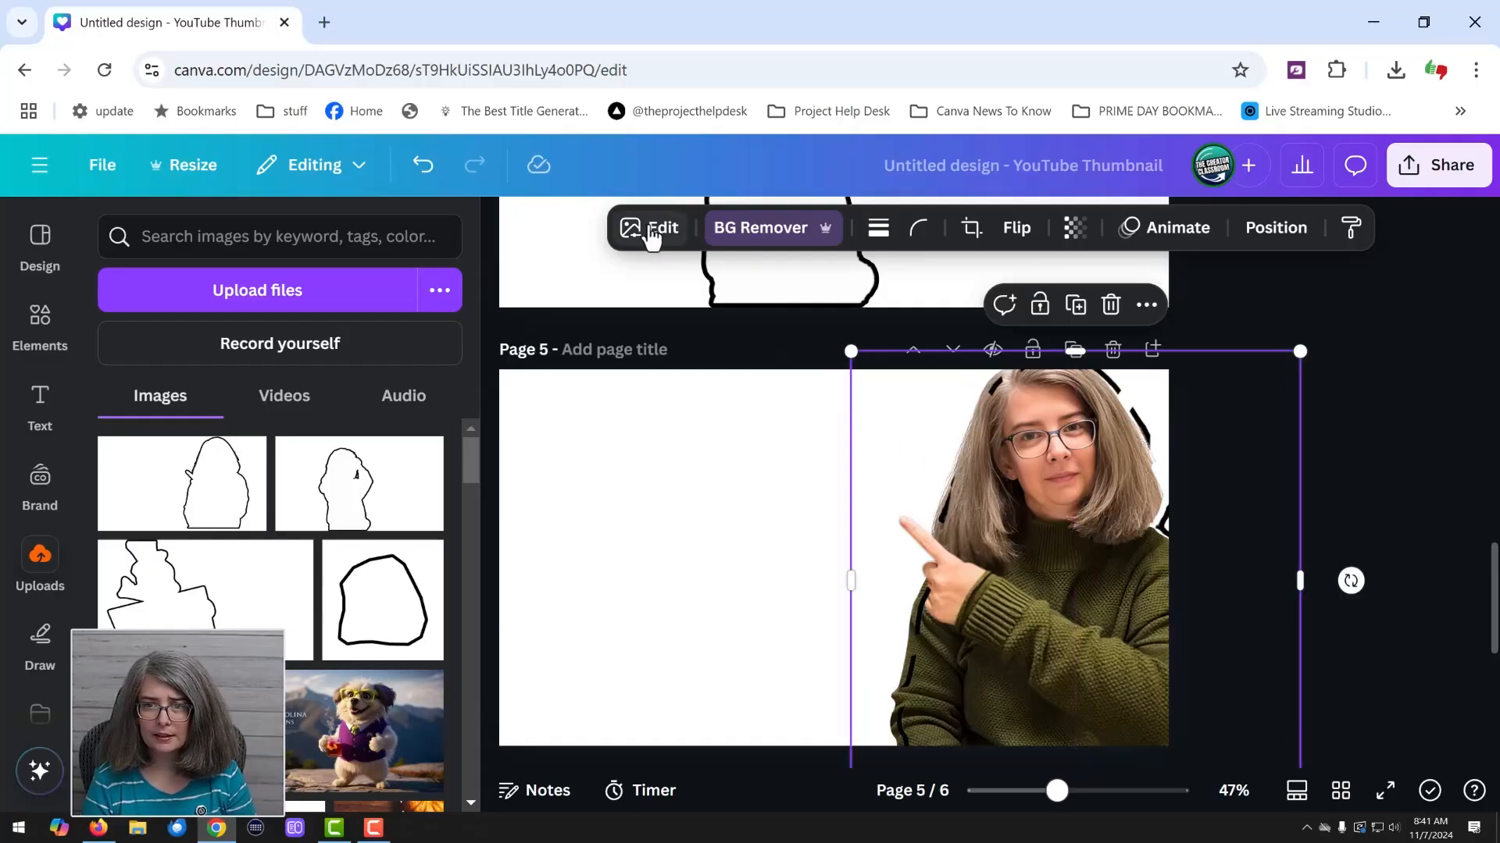
pyautogui.click(650, 232)
pyautogui.scroll(-5, 286, 575)
pyautogui.click(265, 625)
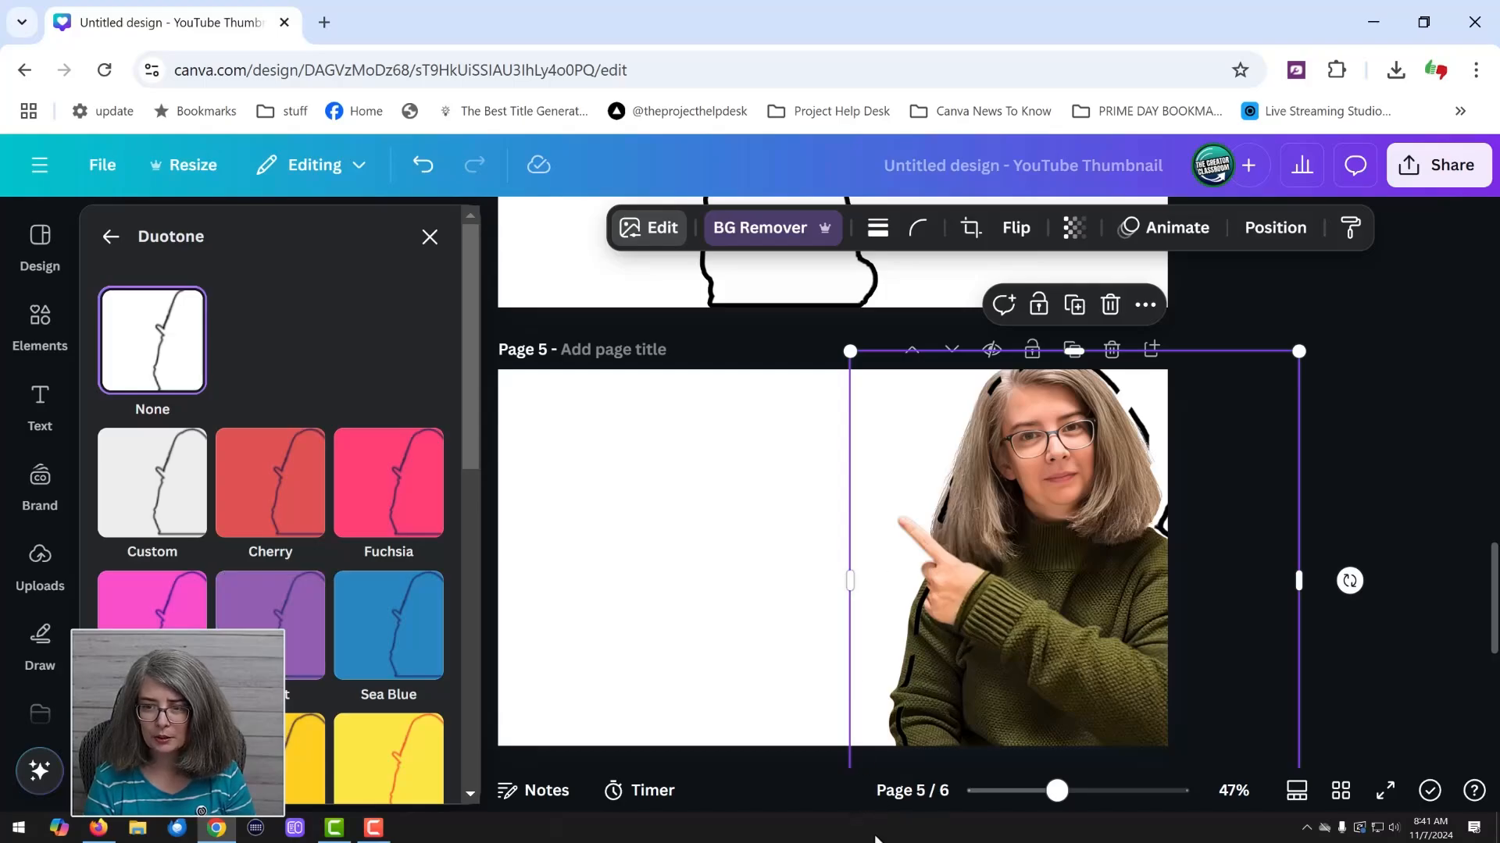
pyautogui.click(188, 495)
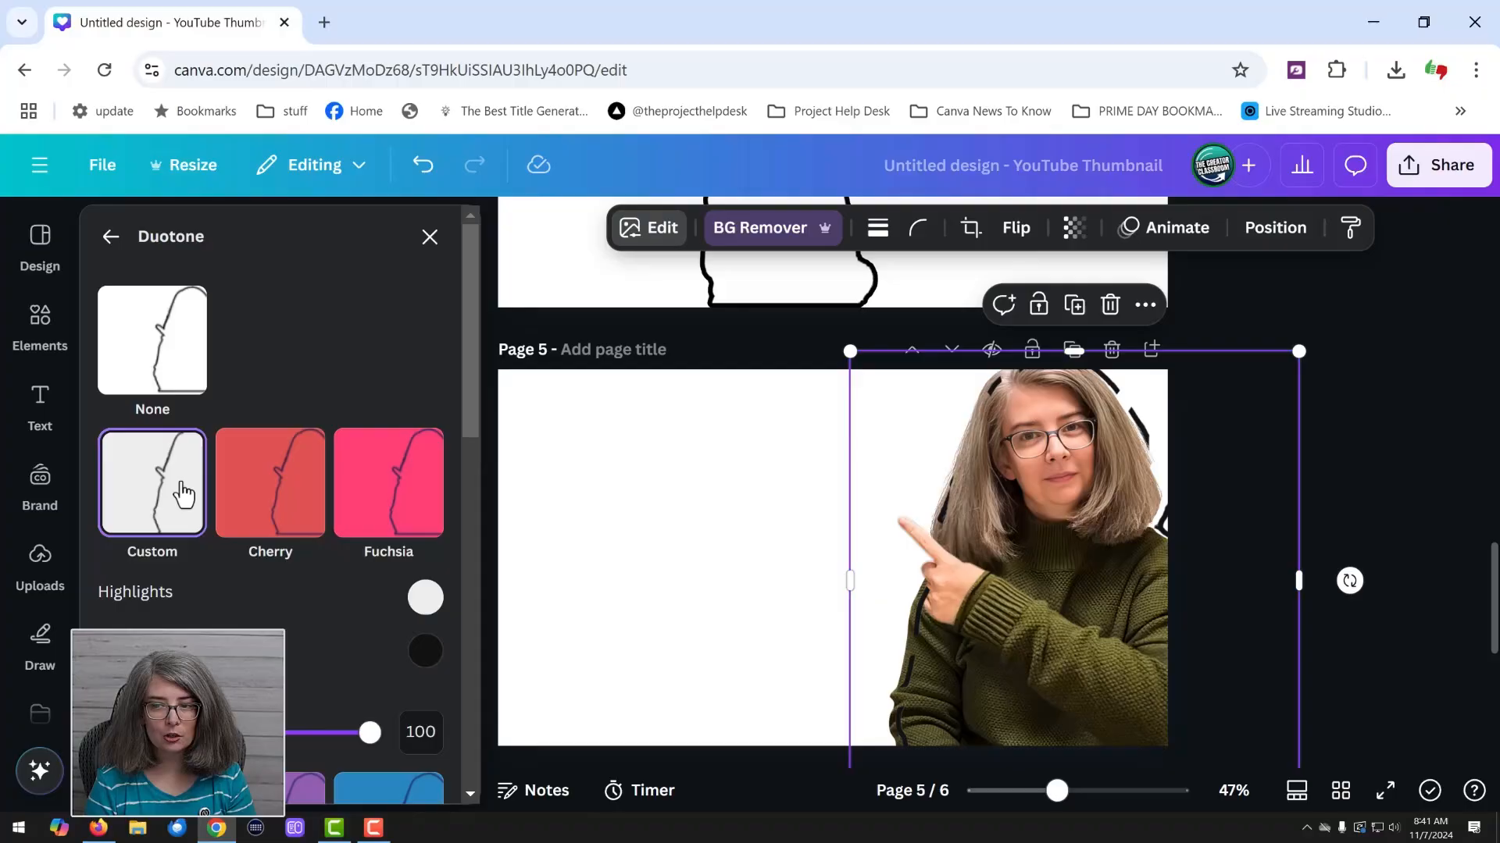
pyautogui.click(431, 661)
pyautogui.moveTo(430, 456); pyautogui.dragTo(424, 407)
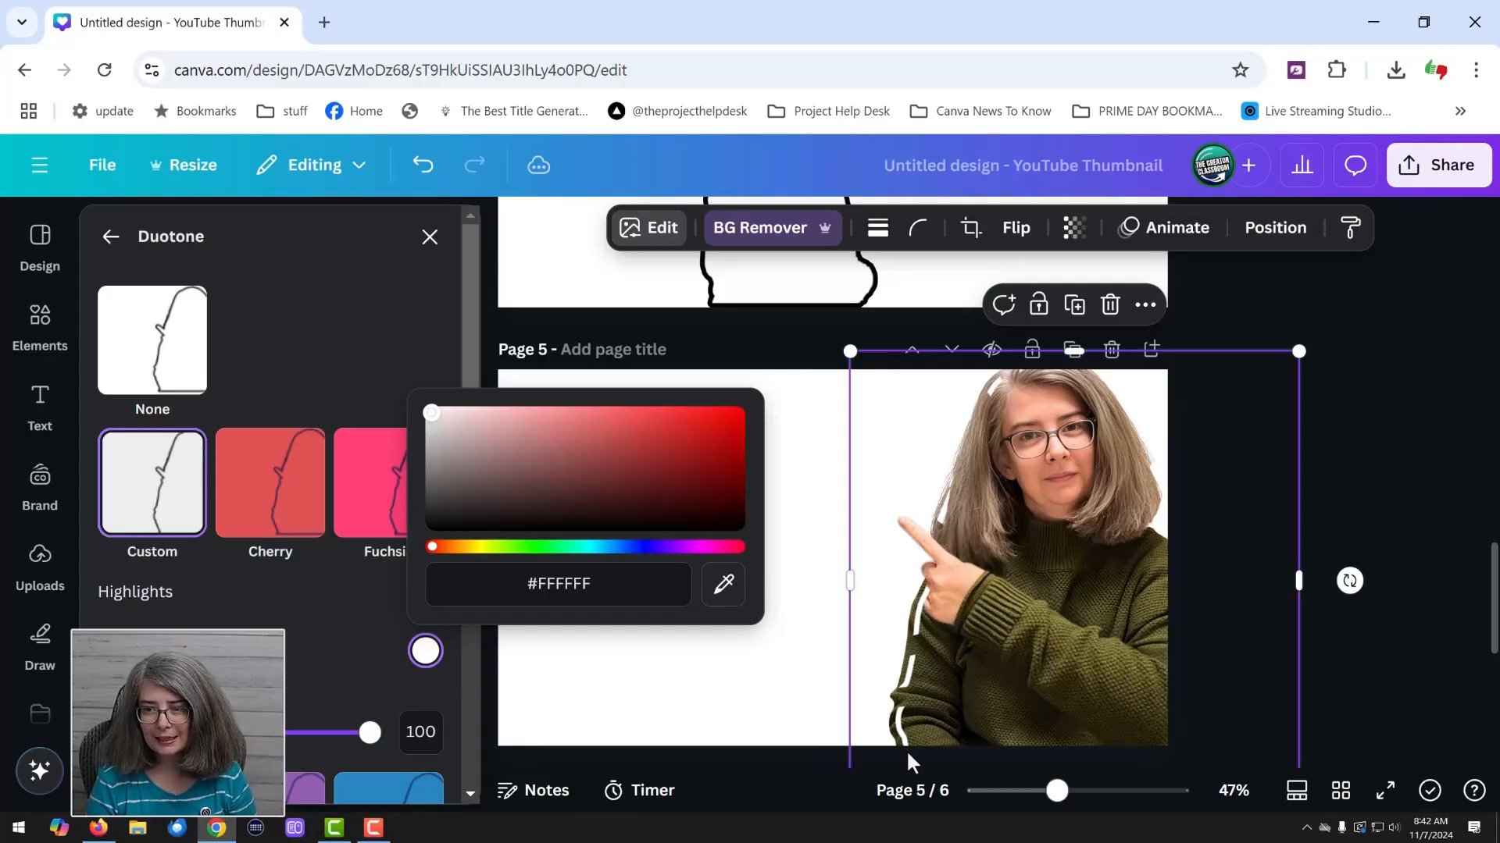
pyautogui.click(1301, 499)
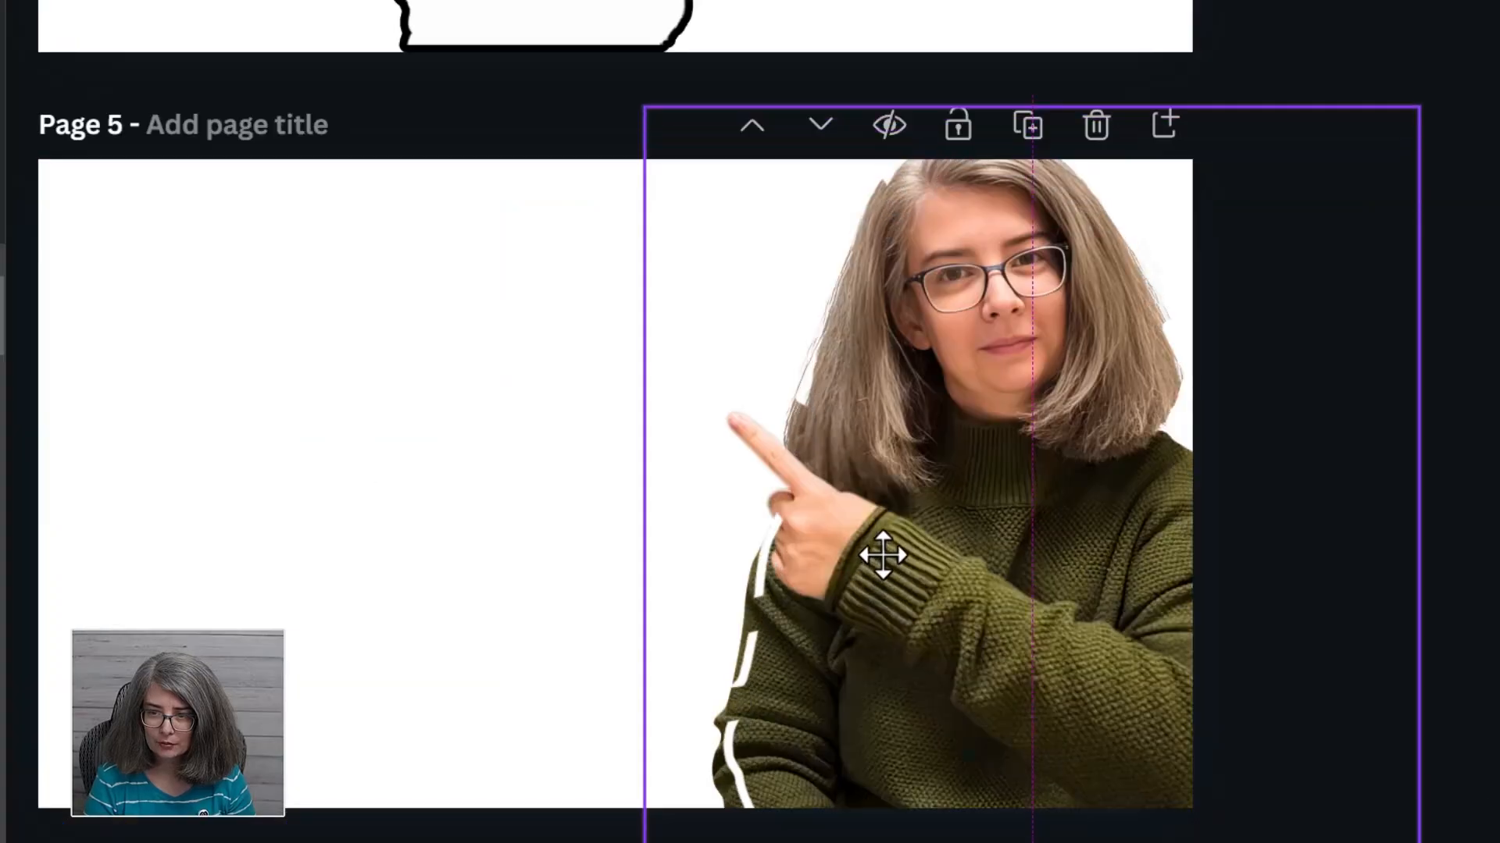
pyautogui.click(995, 614)
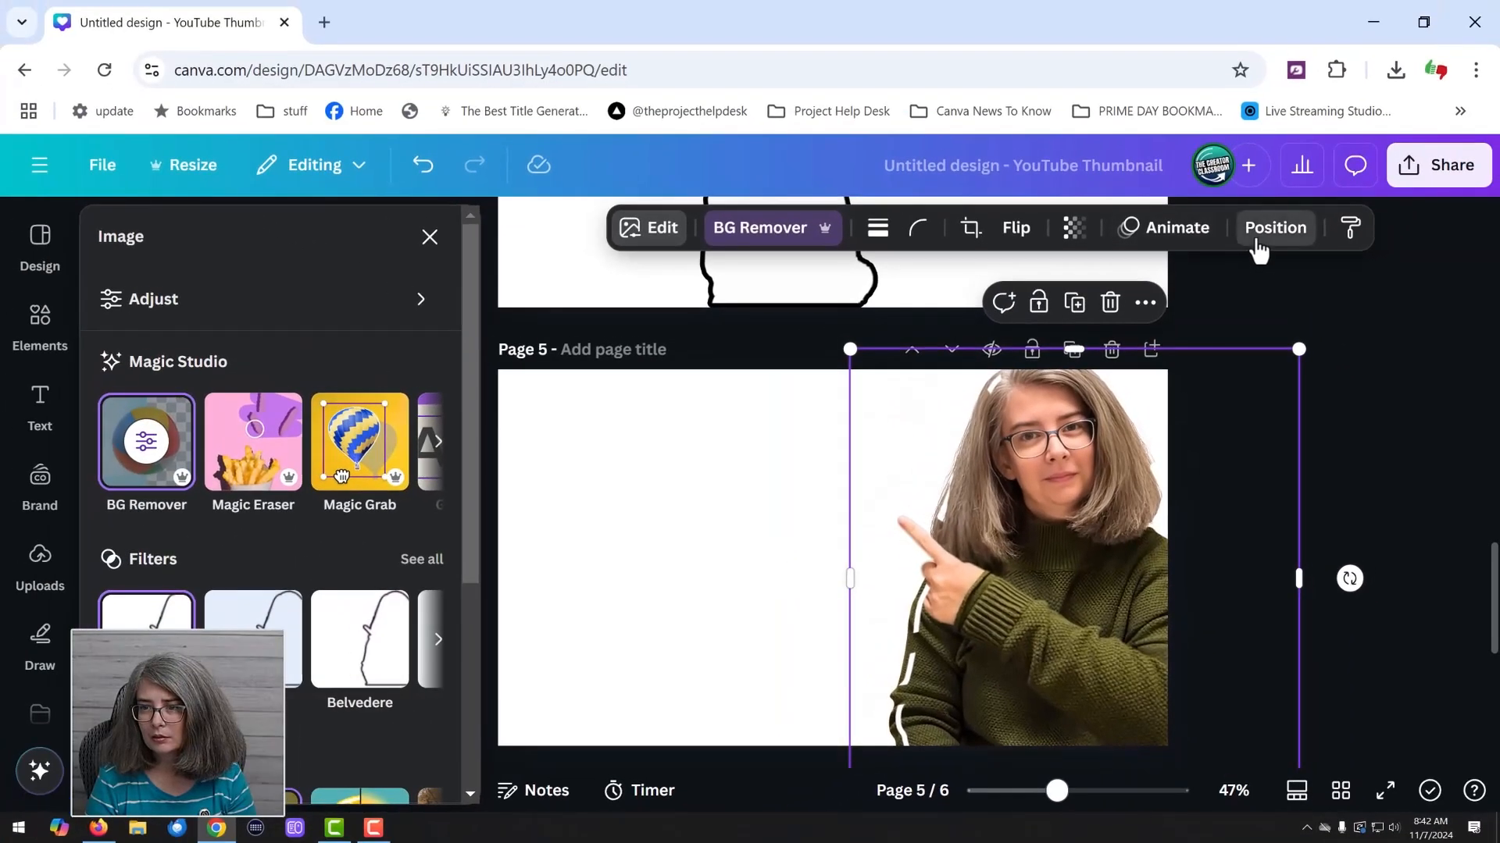
# Step: Select the woman's photo layer on page 5, beneath the dashed outline, and open it in Magic Grab
pyautogui.click(1258, 249)
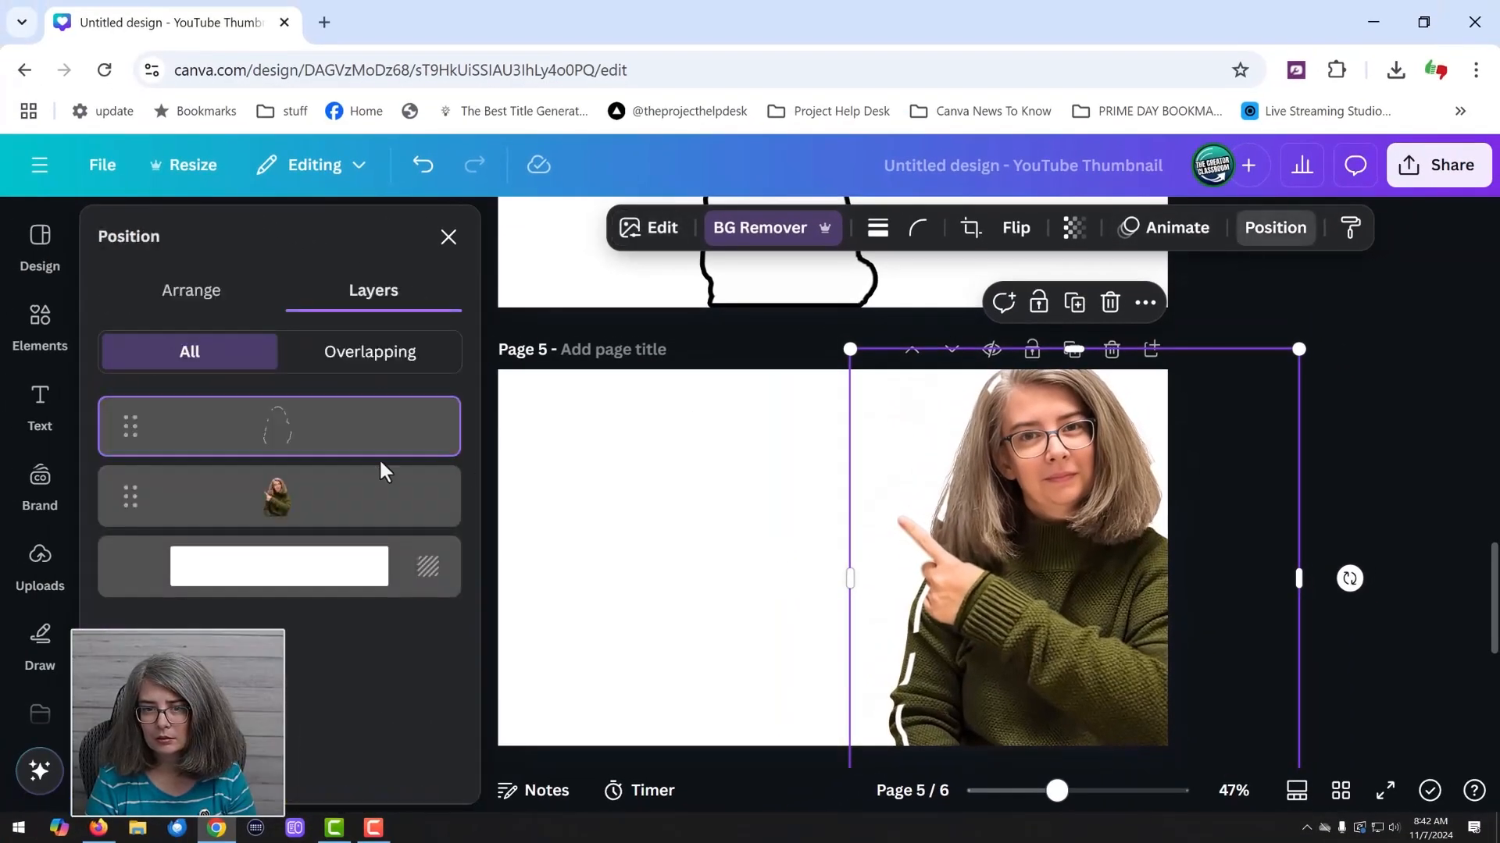
pyautogui.click(266, 519)
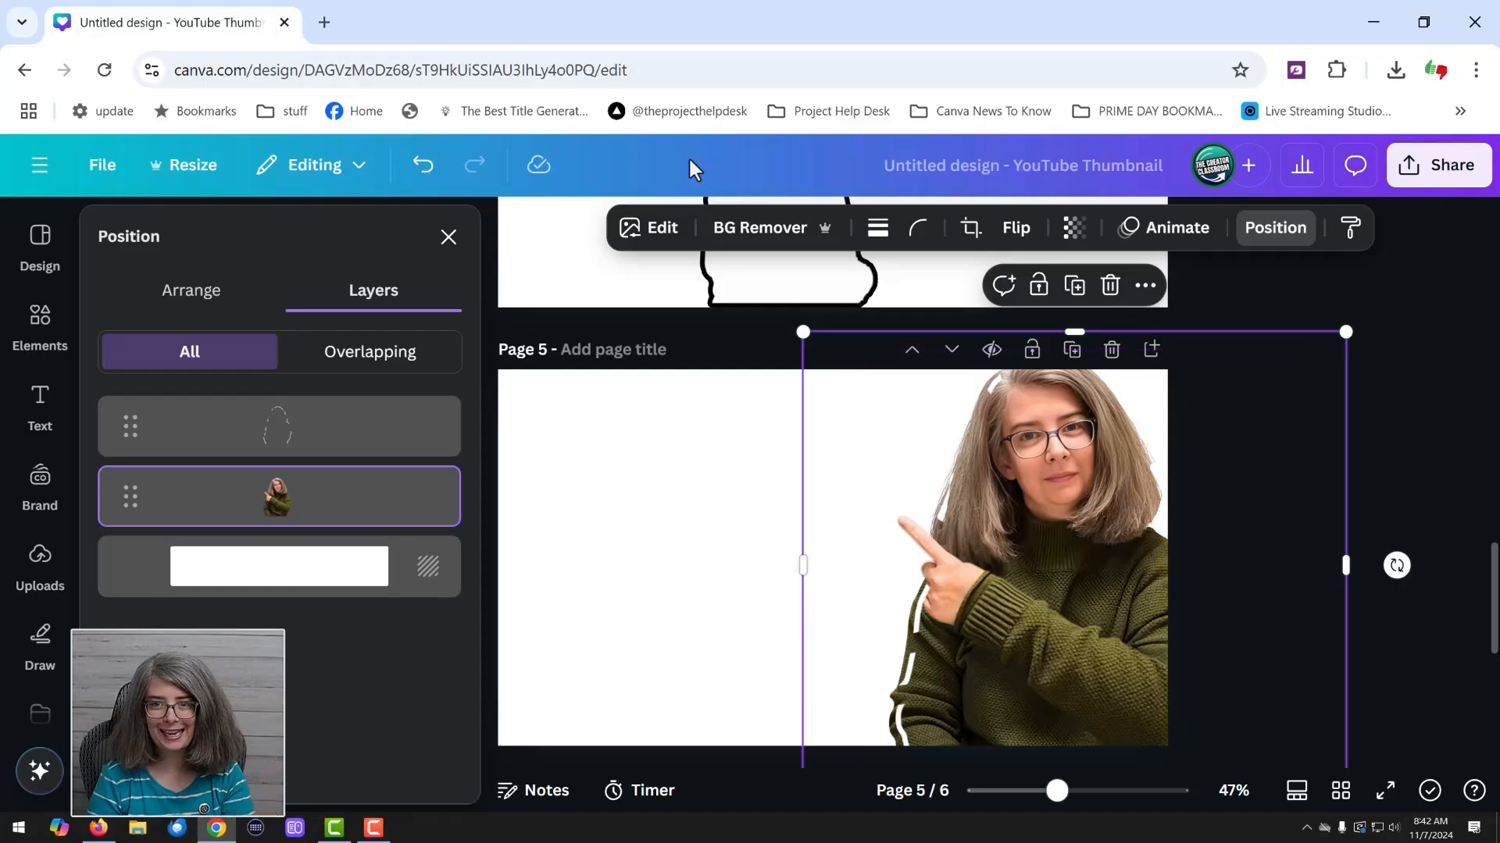
pyautogui.click(658, 231)
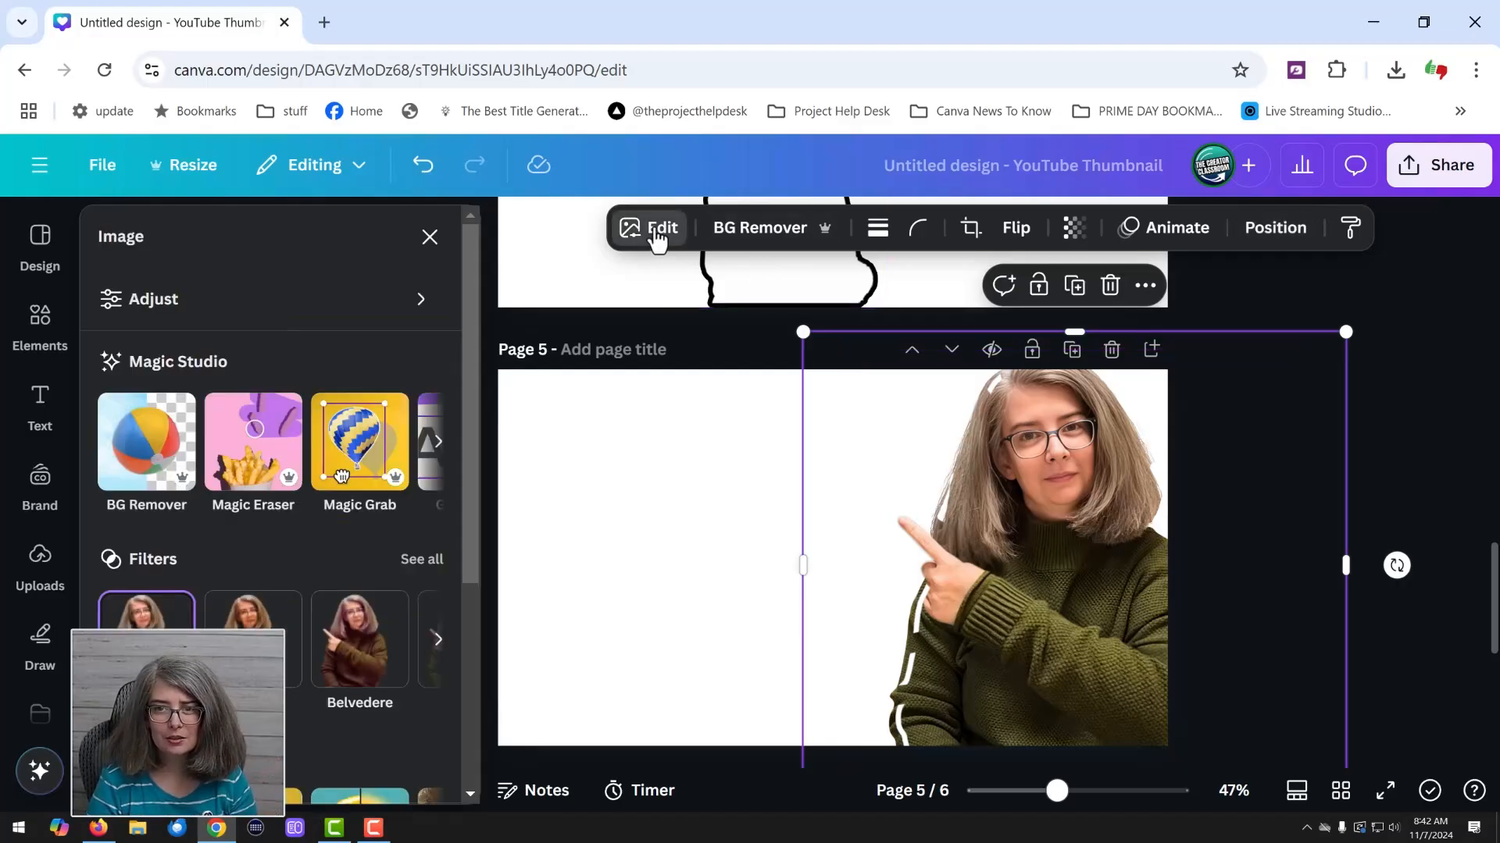
pyautogui.click(359, 441)
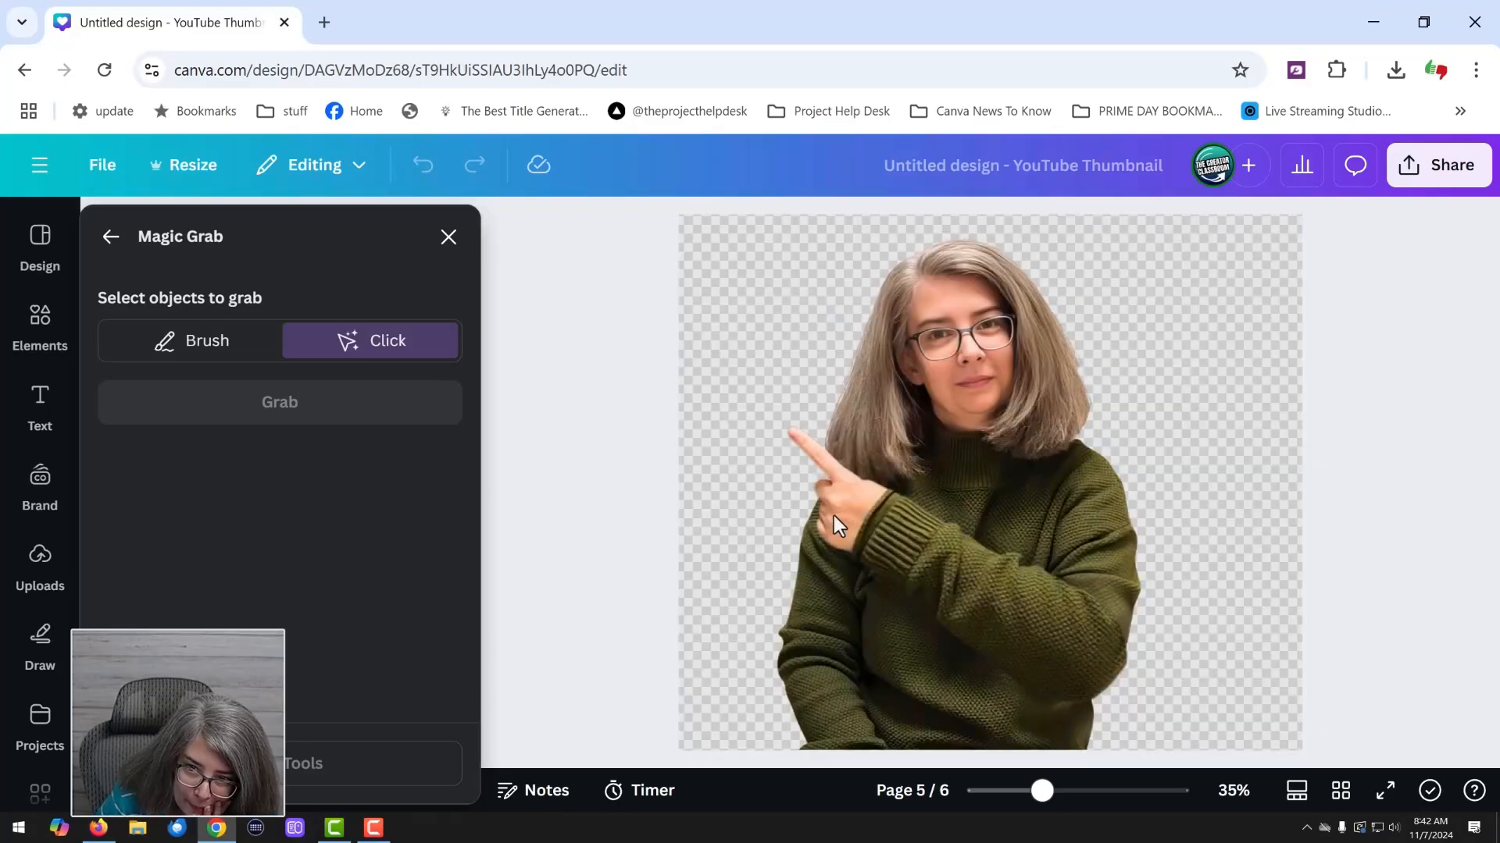
# Step: Brush over the woman's pointing hand with brush sizes 8 and 20, and grab it as a separate movable element
pyautogui.click(181, 341)
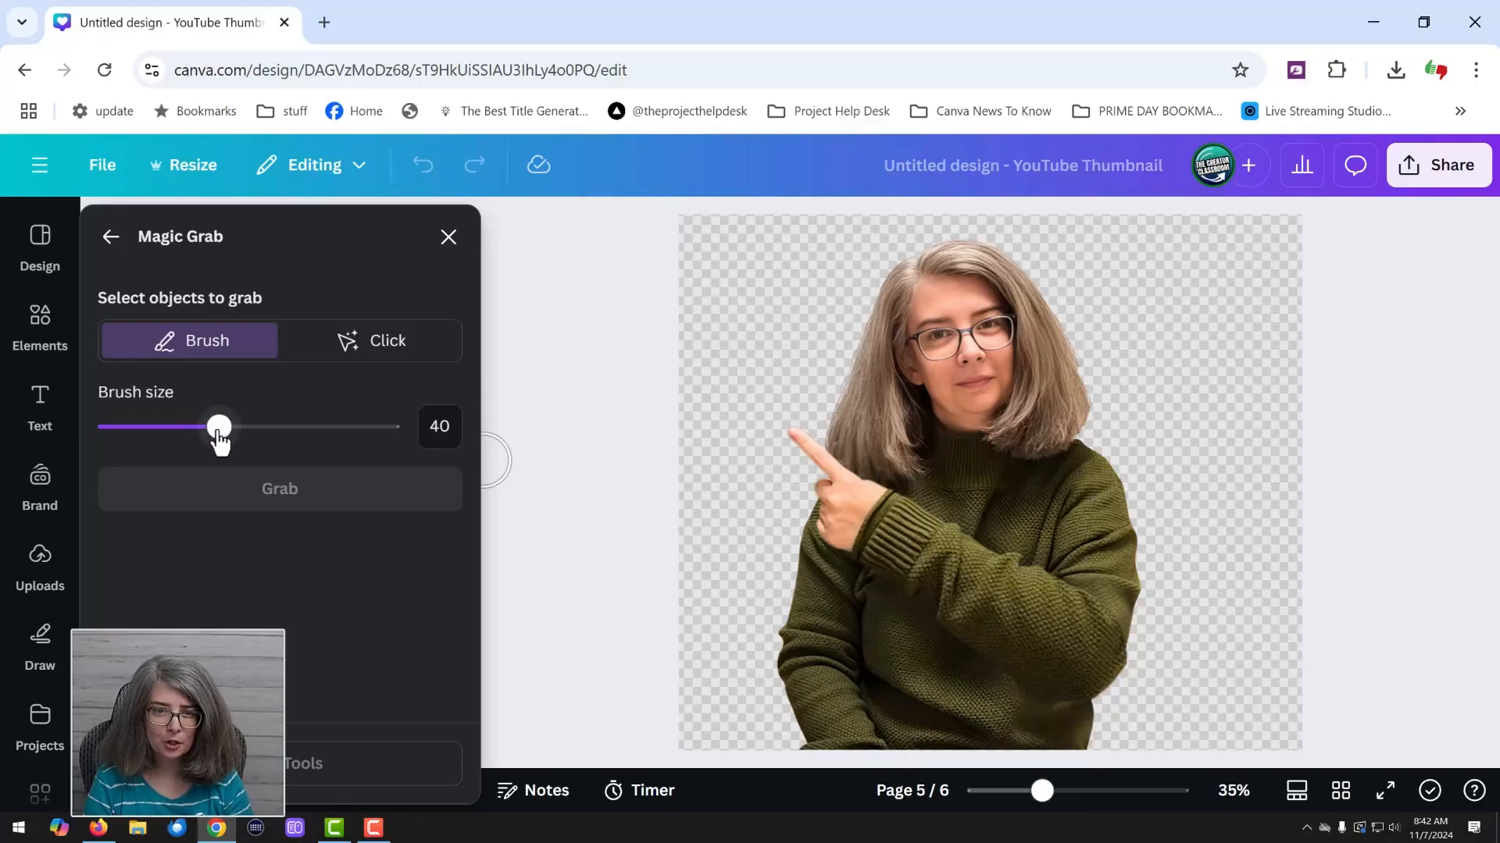
pyautogui.moveTo(220, 440); pyautogui.dragTo(127, 440)
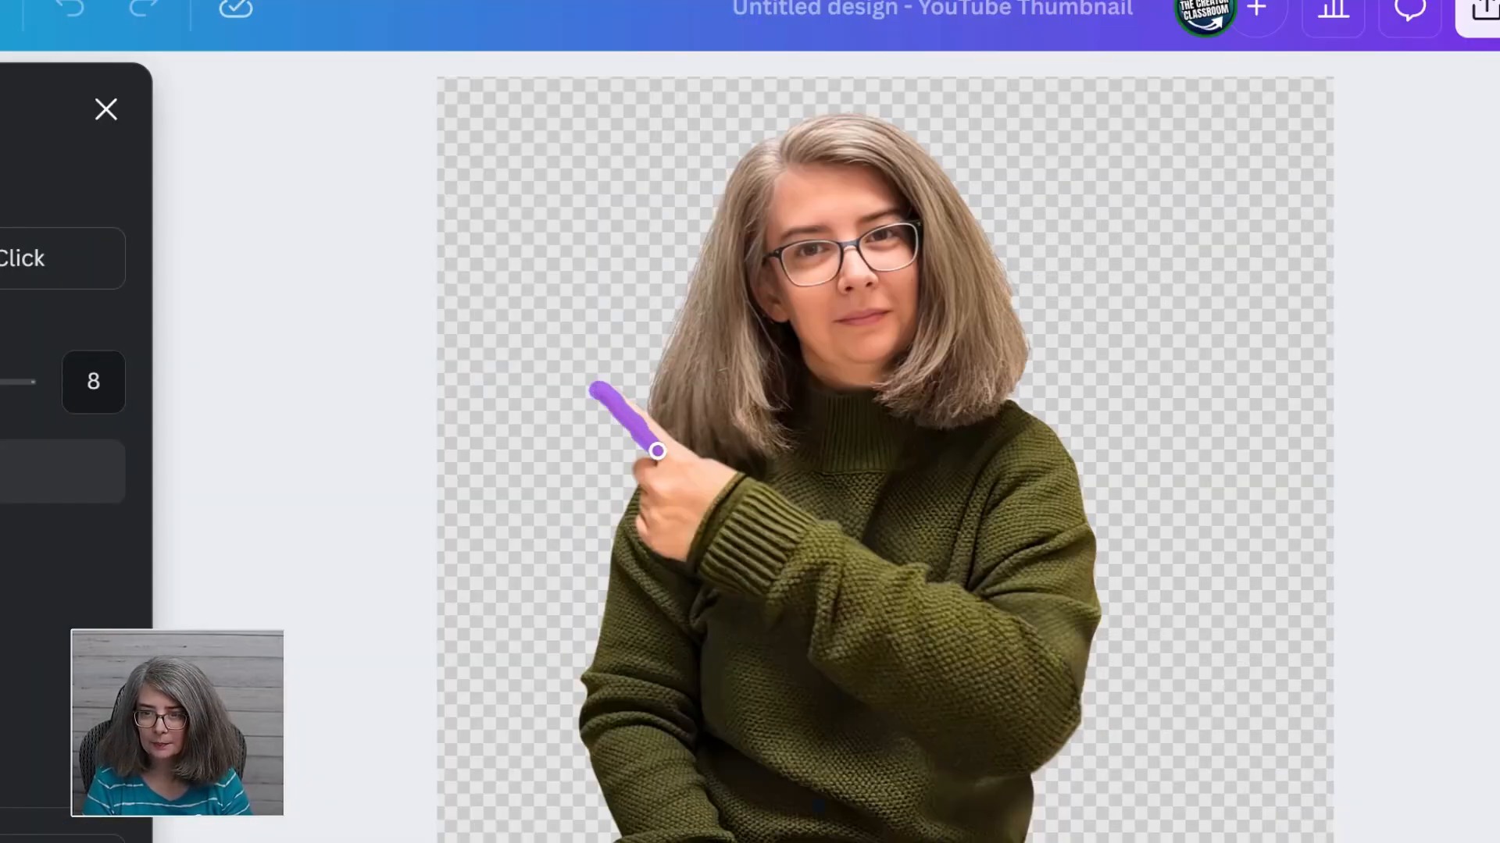
pyautogui.moveTo(647, 476); pyautogui.dragTo(666, 456)
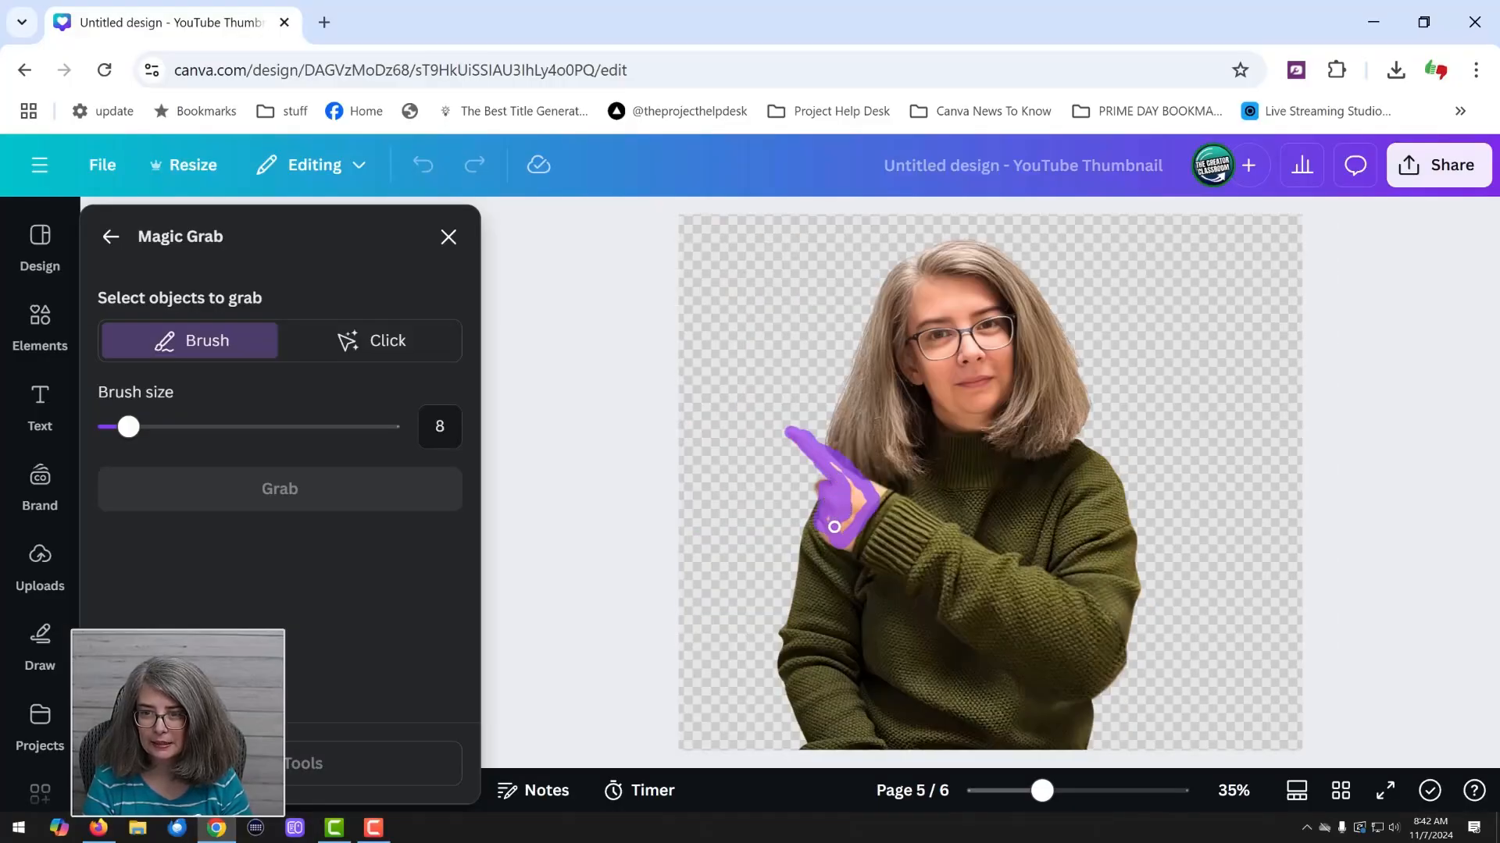
pyautogui.moveTo(128, 426); pyautogui.dragTo(142, 428)
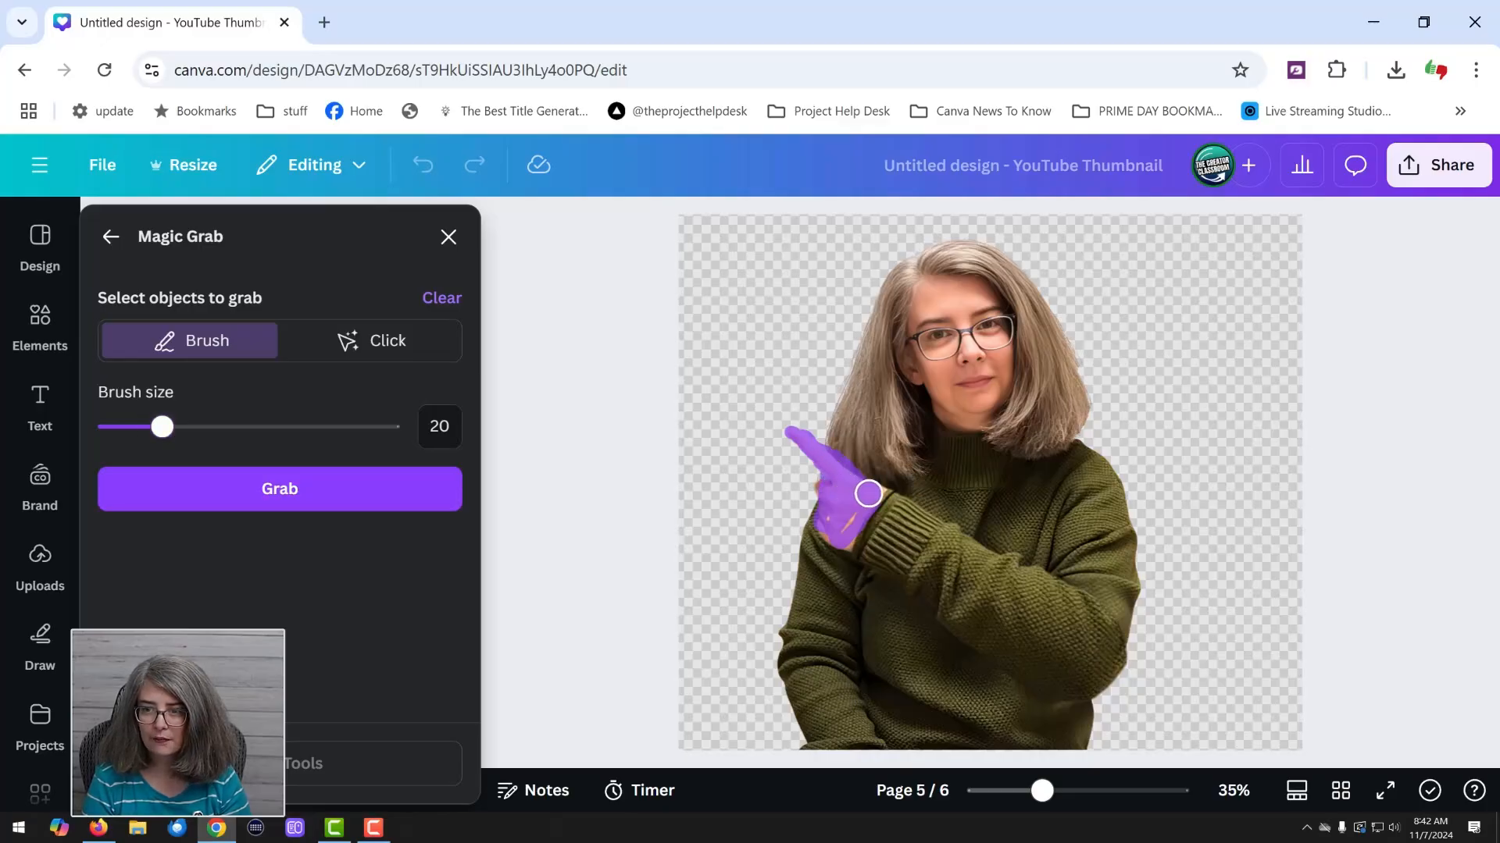
pyautogui.click(318, 503)
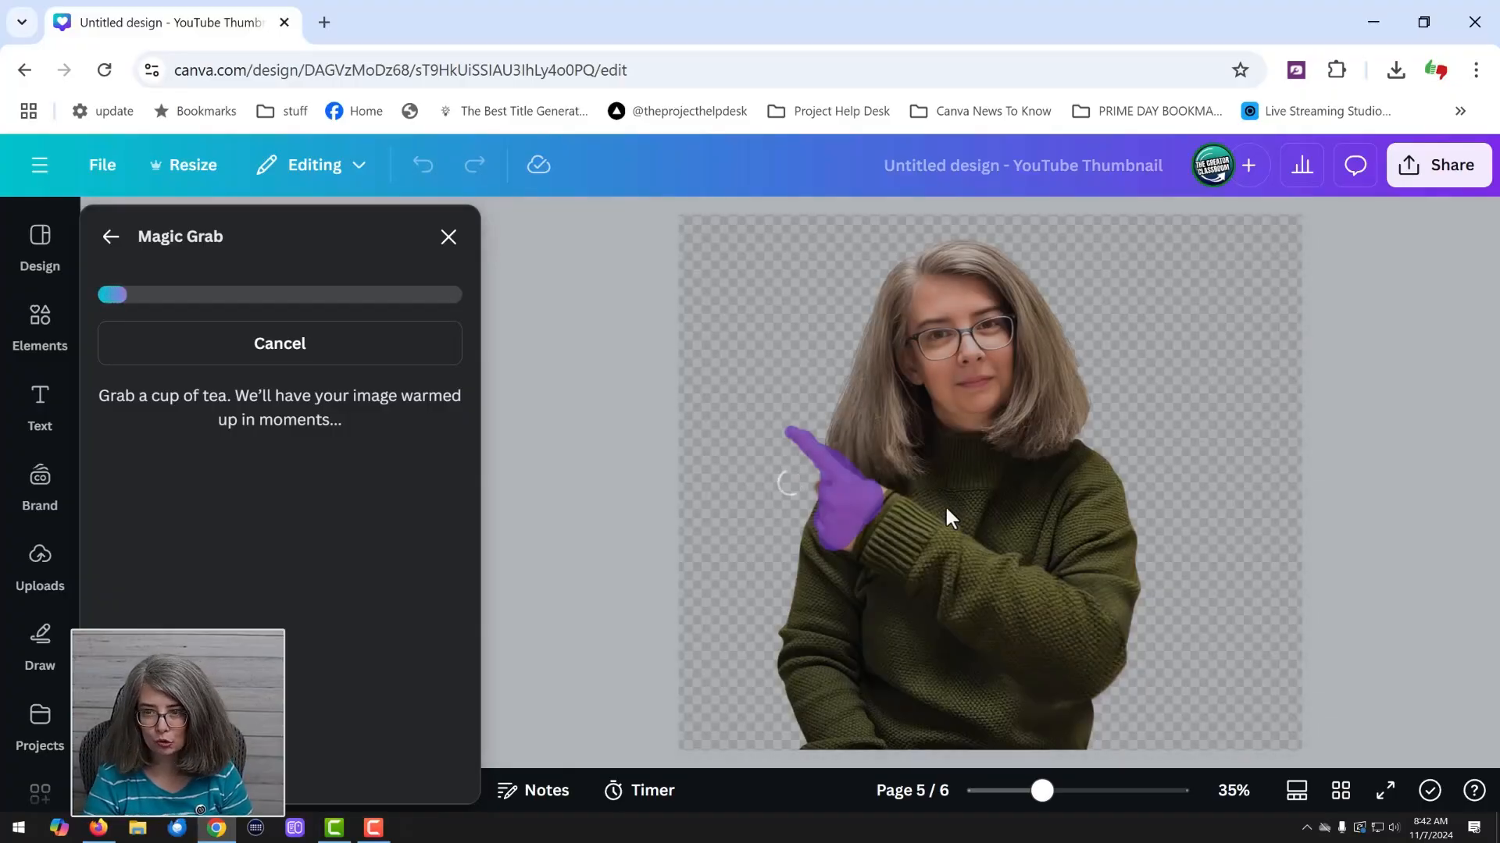
pyautogui.press('Escape')
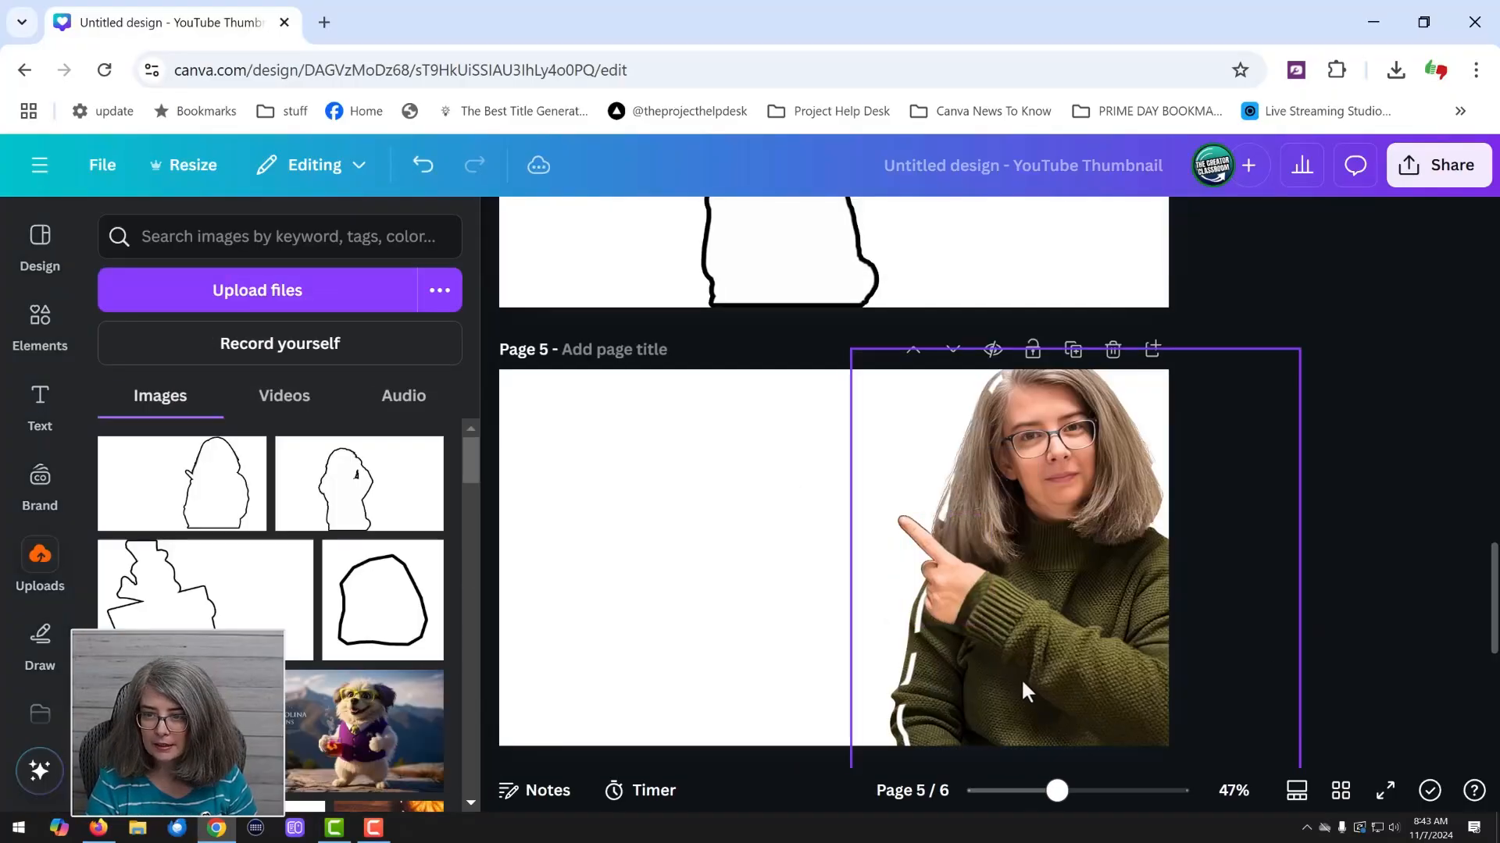
pyautogui.moveTo(956, 593)
pyautogui.mouseDown()
pyautogui.moveTo(1320, 781)
pyautogui.moveTo(1224, 712)
pyautogui.moveTo(944, 589)
pyautogui.moveTo(957, 602)
pyautogui.mouseUp()
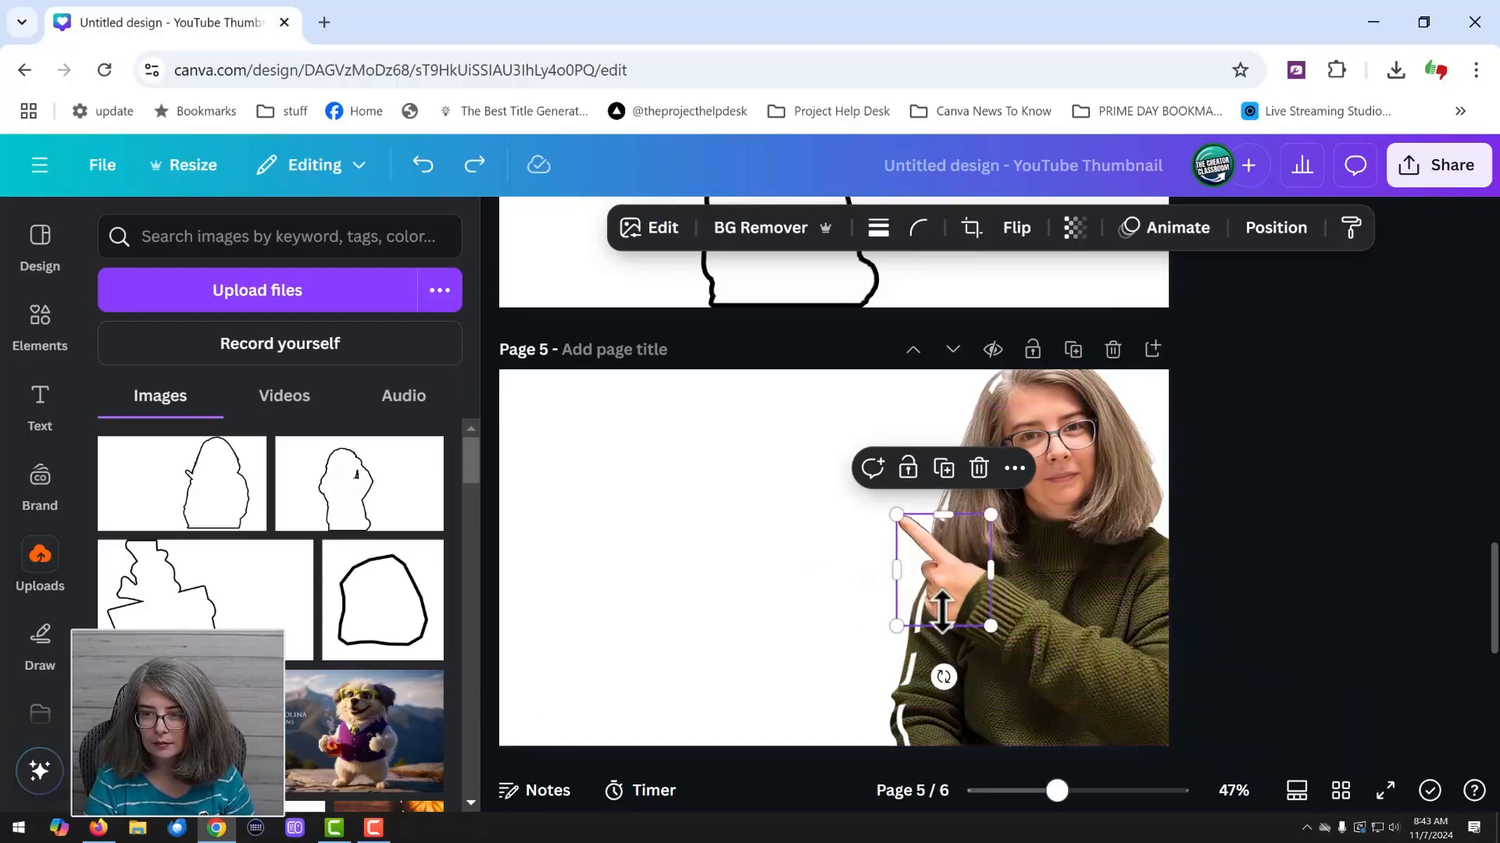
pyautogui.press('Escape')
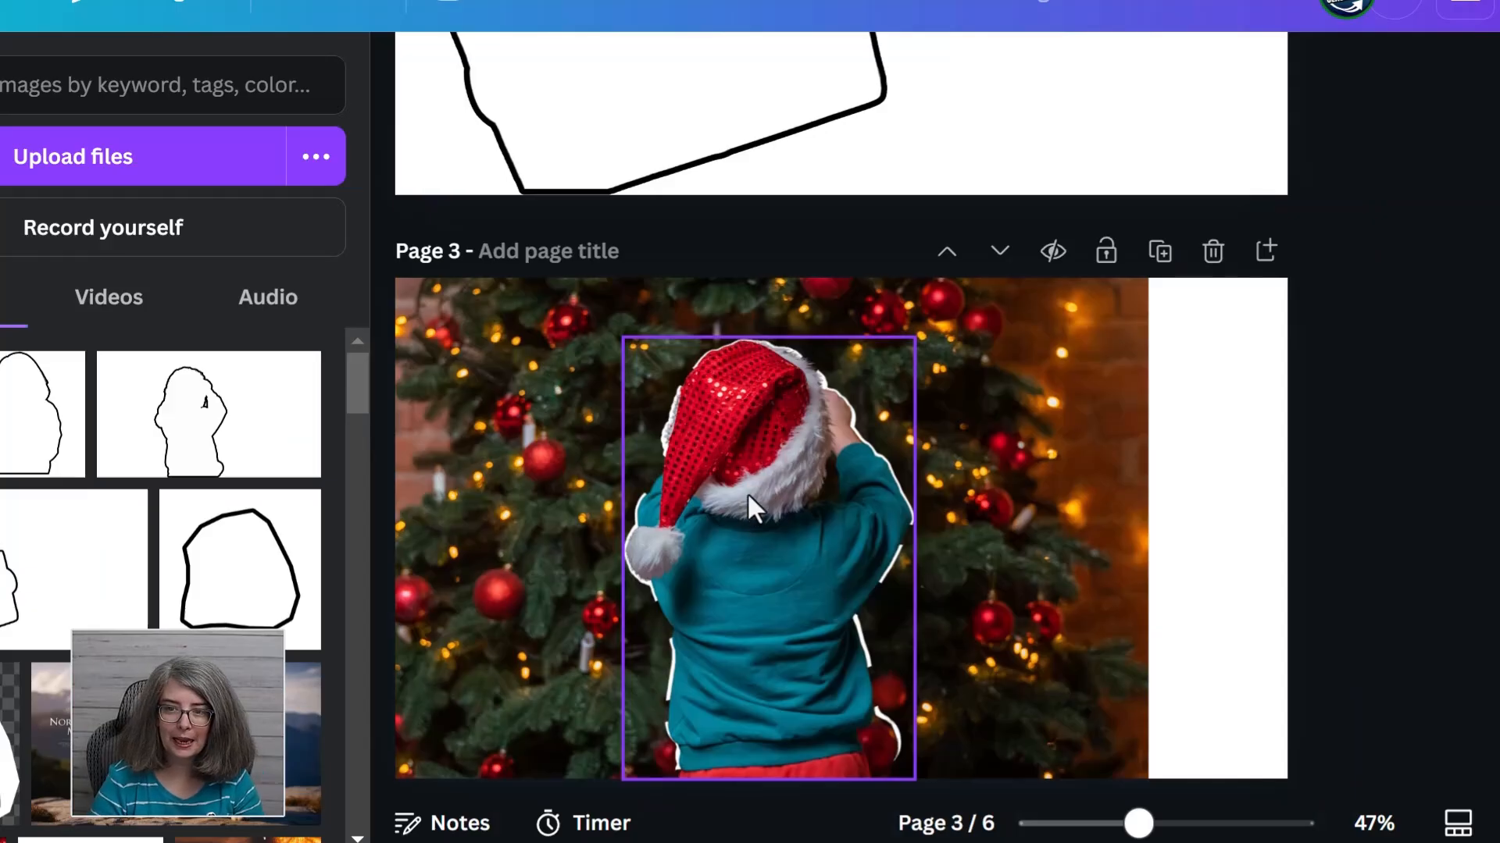
# Step: Duplicate the dashed outline around the child on page 3 four times, producing offset parallel lines
pyautogui.click(784, 520)
pyautogui.moveTo(802, 481)
pyautogui.mouseDown()
pyautogui.moveTo(871, 479)
pyautogui.moveTo(805, 479)
pyautogui.mouseUp()
pyautogui.click(1430, 73)
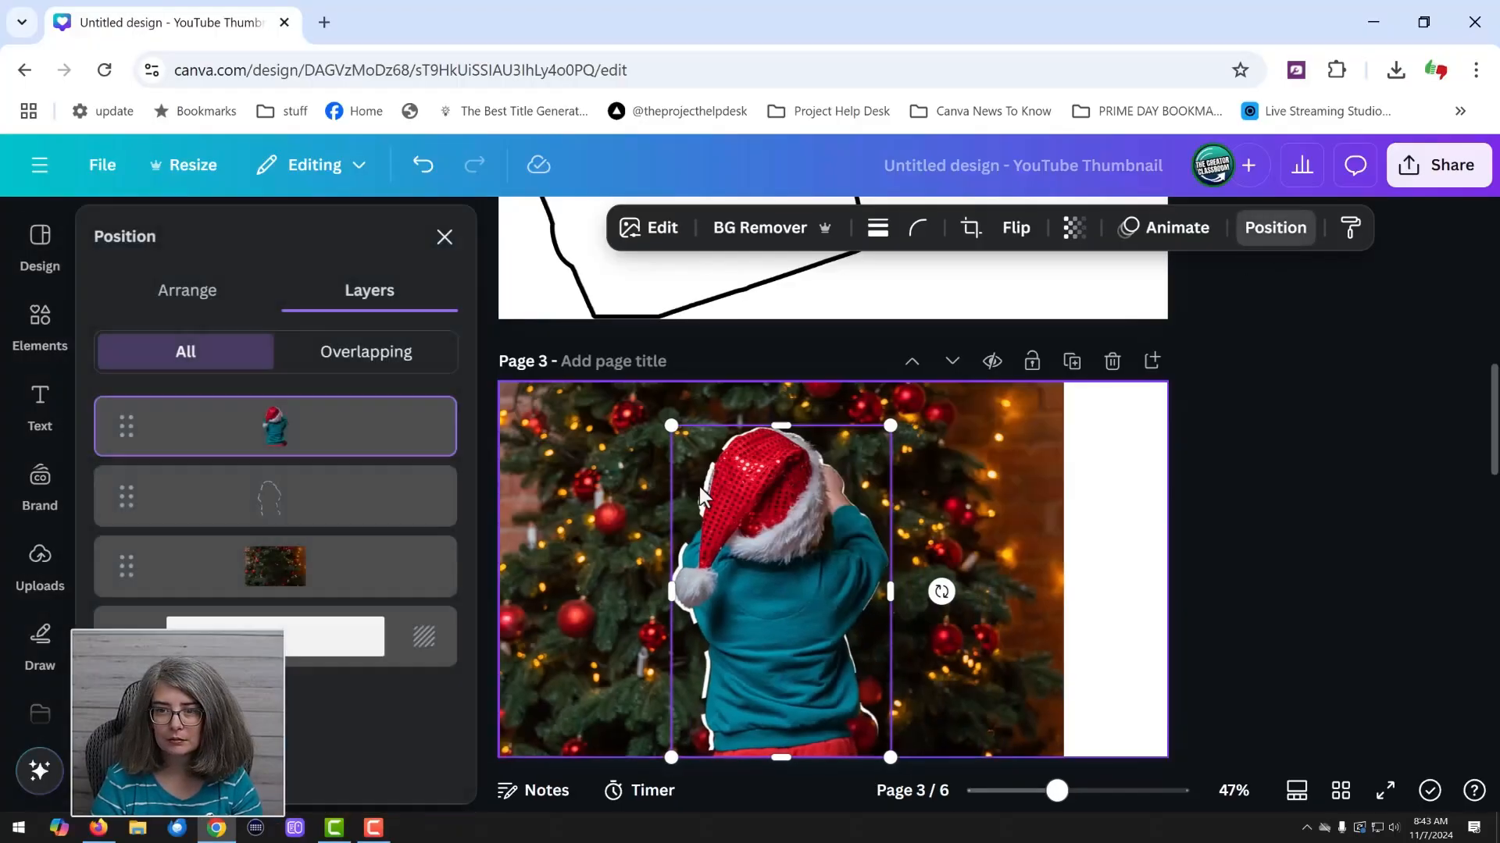
pyautogui.click(75, 471)
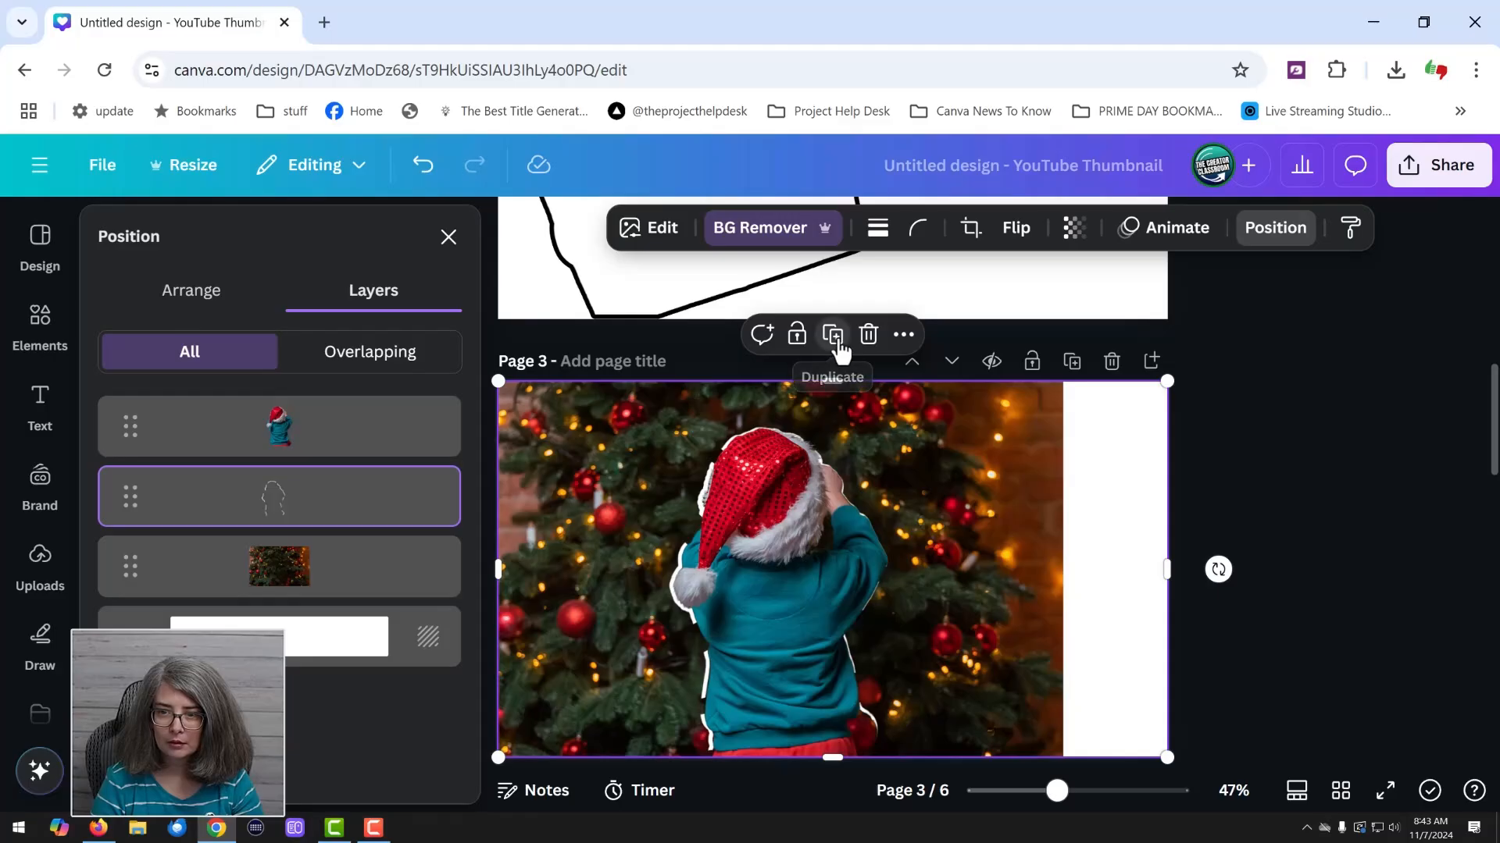
pyautogui.click(831, 334)
pyautogui.moveTo(790, 537); pyautogui.dragTo(791, 533)
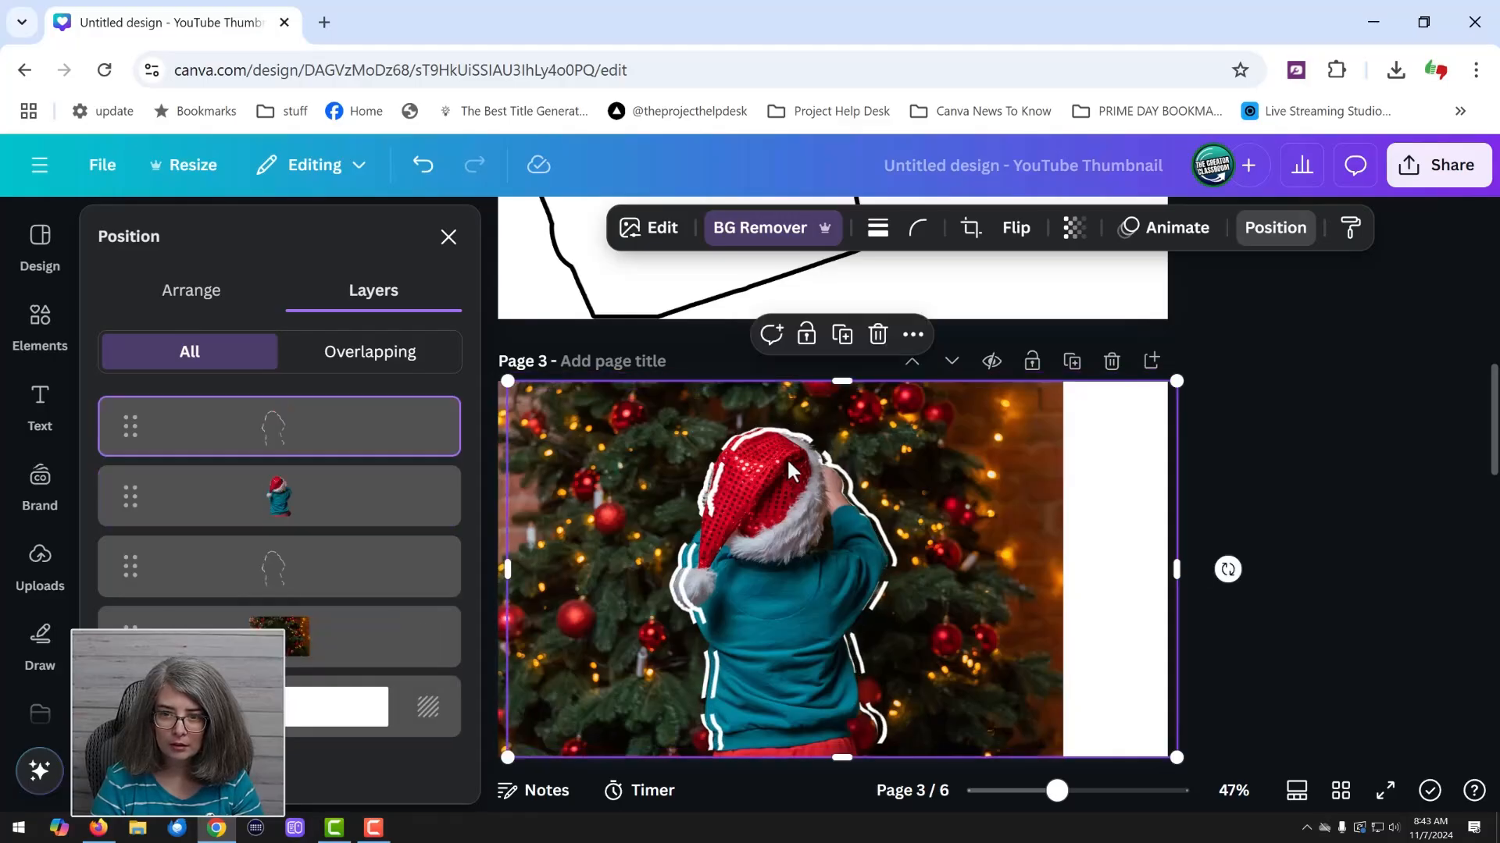
pyautogui.click(849, 336)
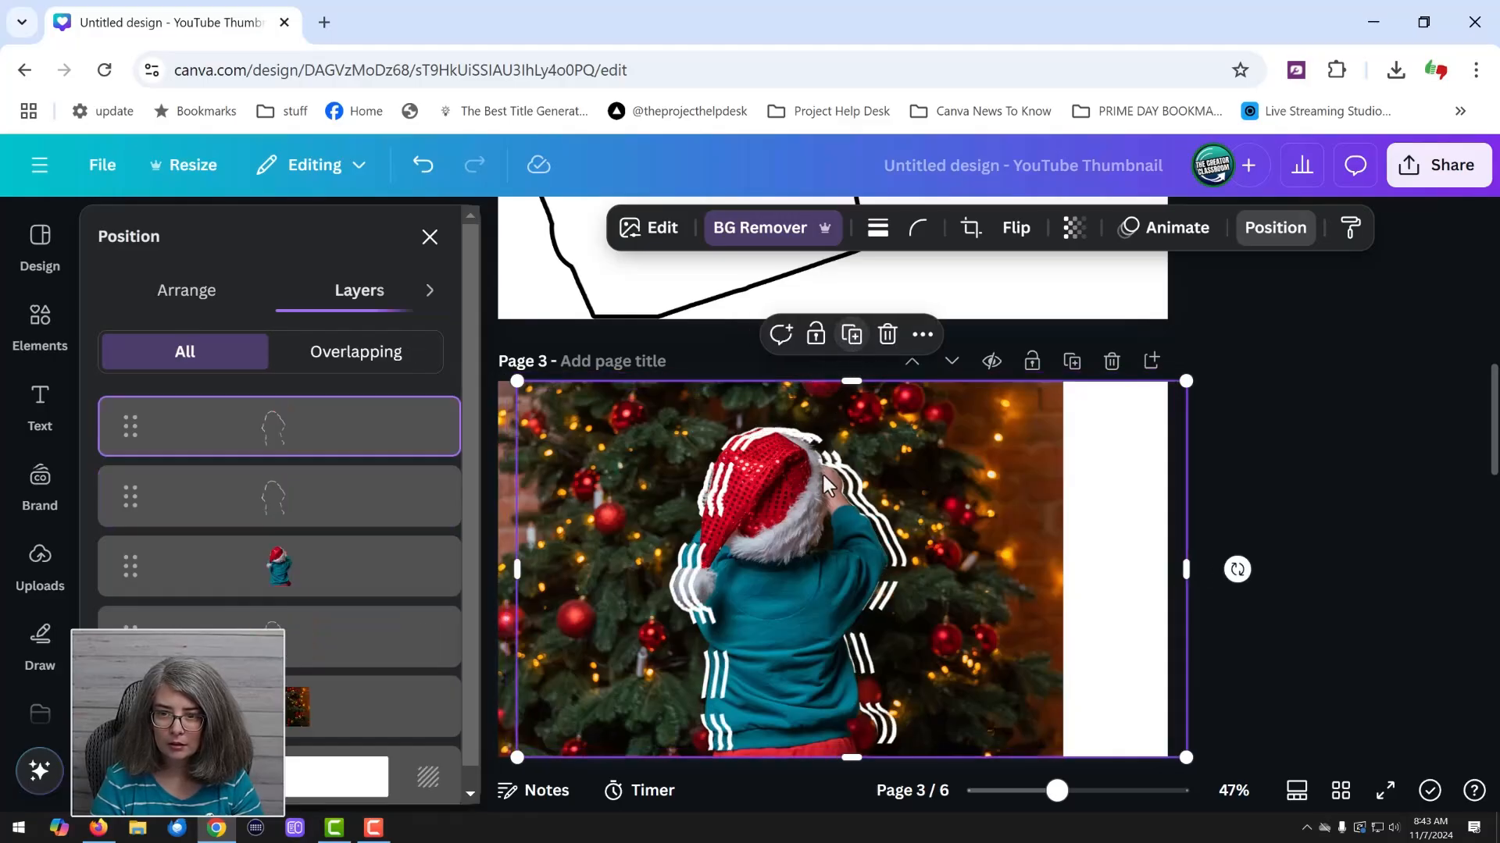
pyautogui.click(853, 337)
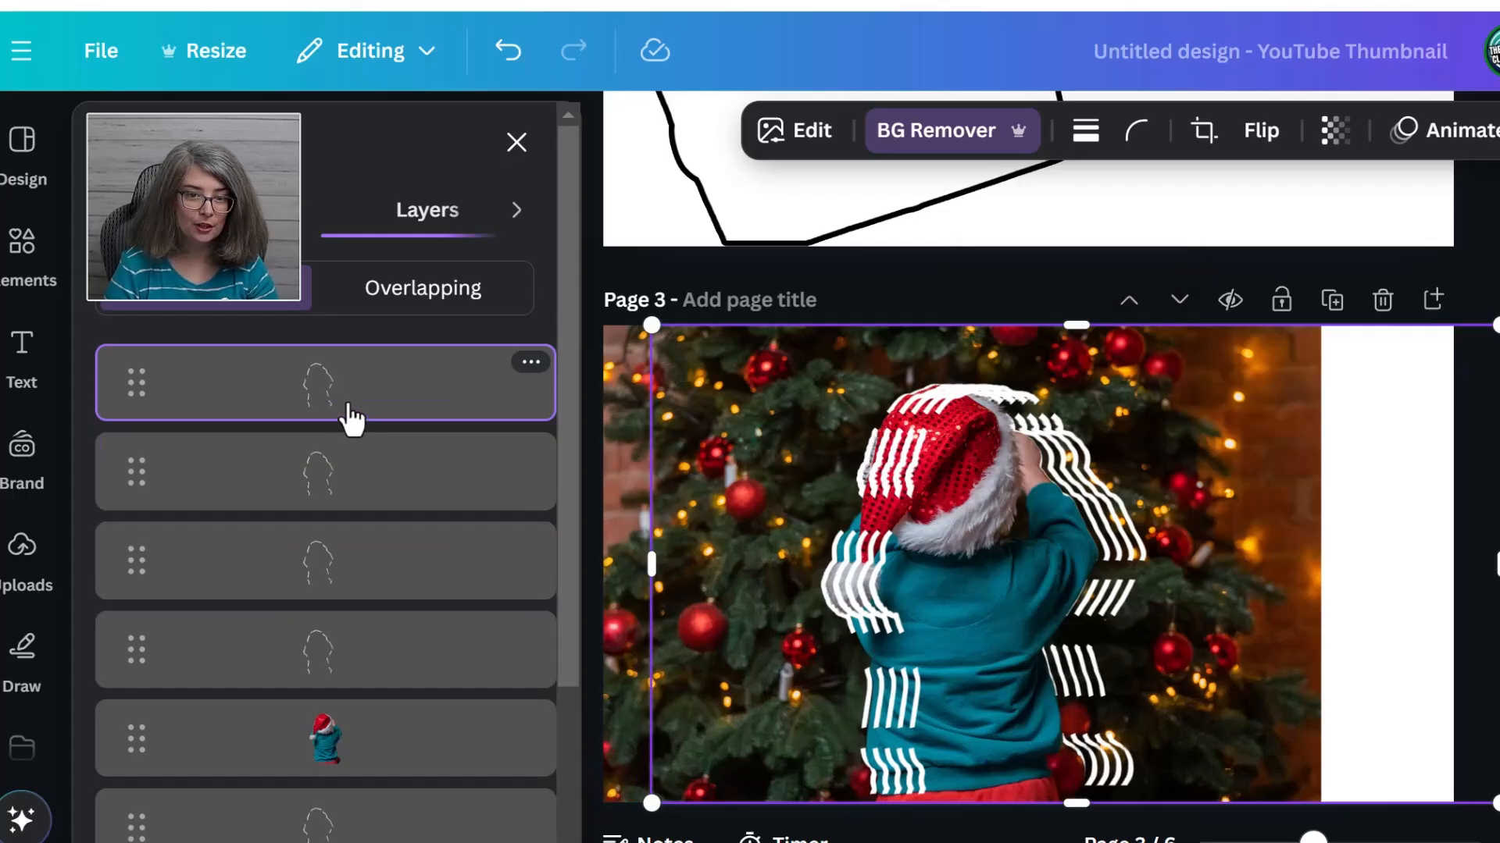
# Step: Select the four duplicated outline layers above the child cutout together and move them down the layer order
pyautogui.keyDown('shift'); pyautogui.click(265, 501); pyautogui.keyUp('shift')
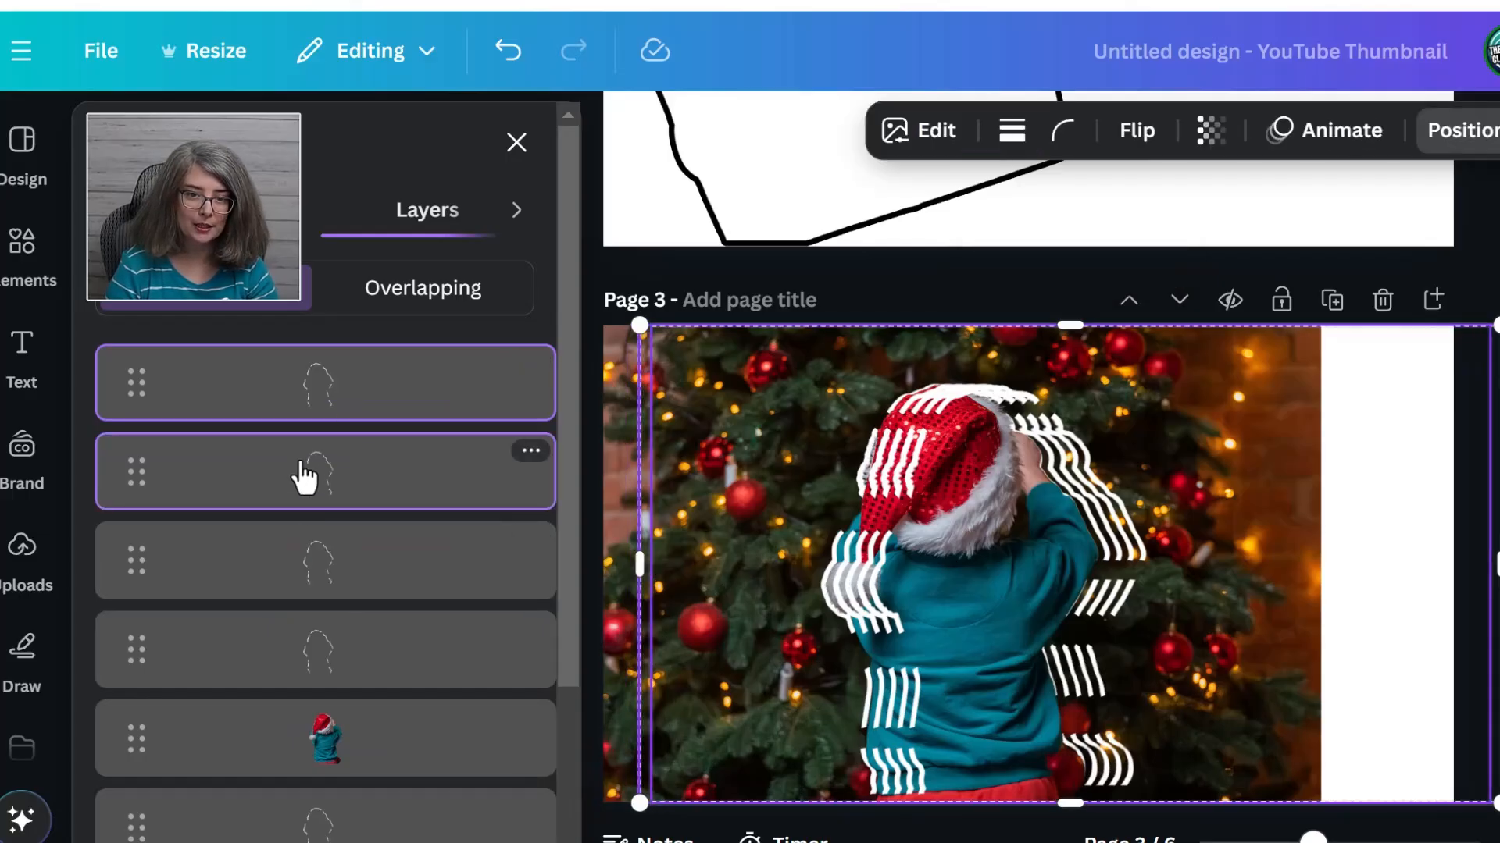
pyautogui.keyDown('shift'); pyautogui.click(295, 552); pyautogui.keyUp('shift')
pyautogui.keyDown('shift'); pyautogui.click(295, 643); pyautogui.keyUp('shift')
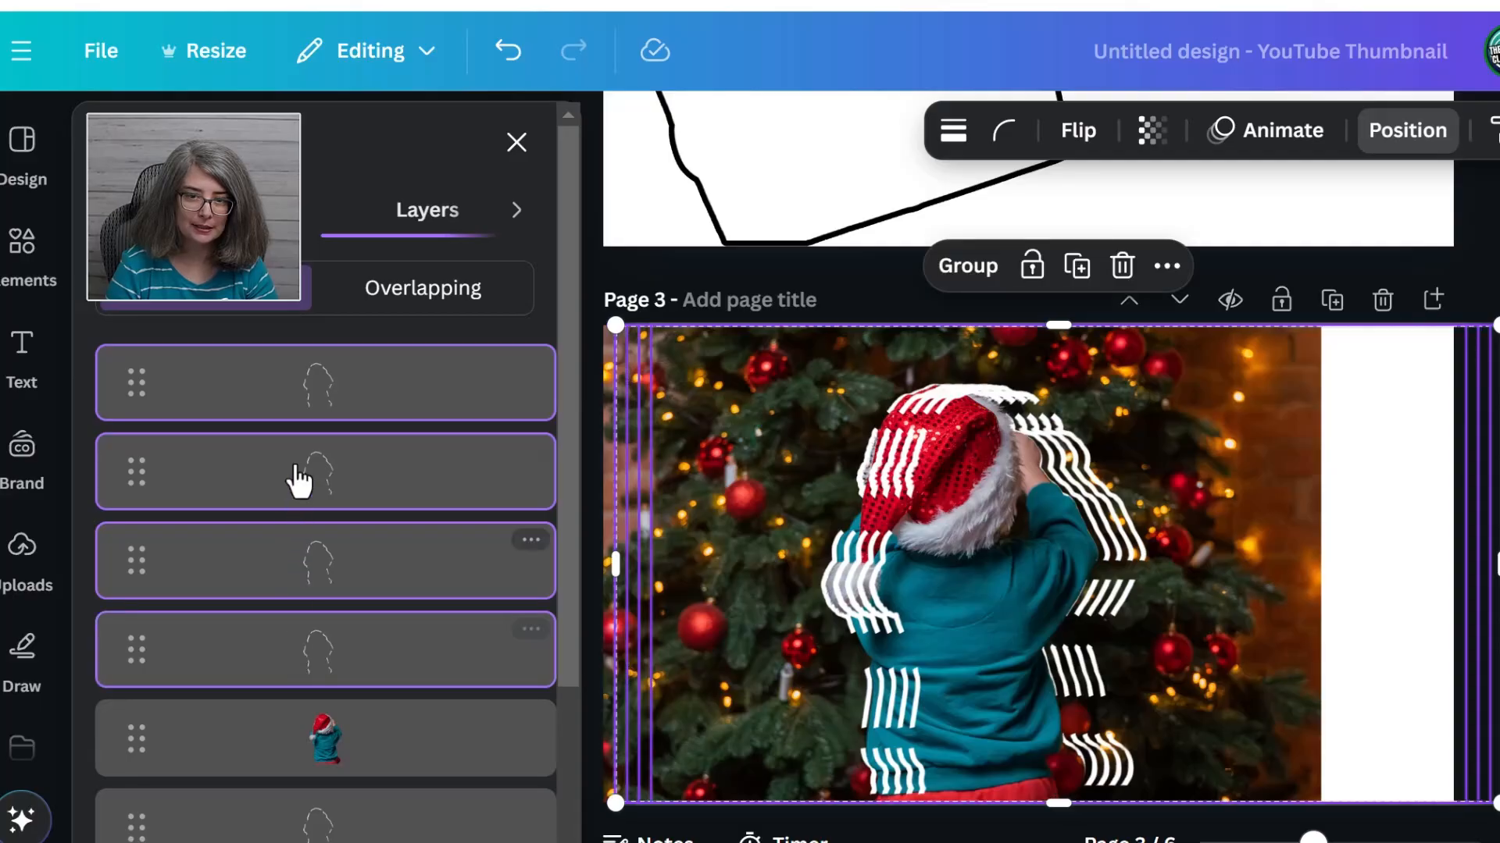
pyautogui.moveTo(312, 409); pyautogui.dragTo(304, 580)
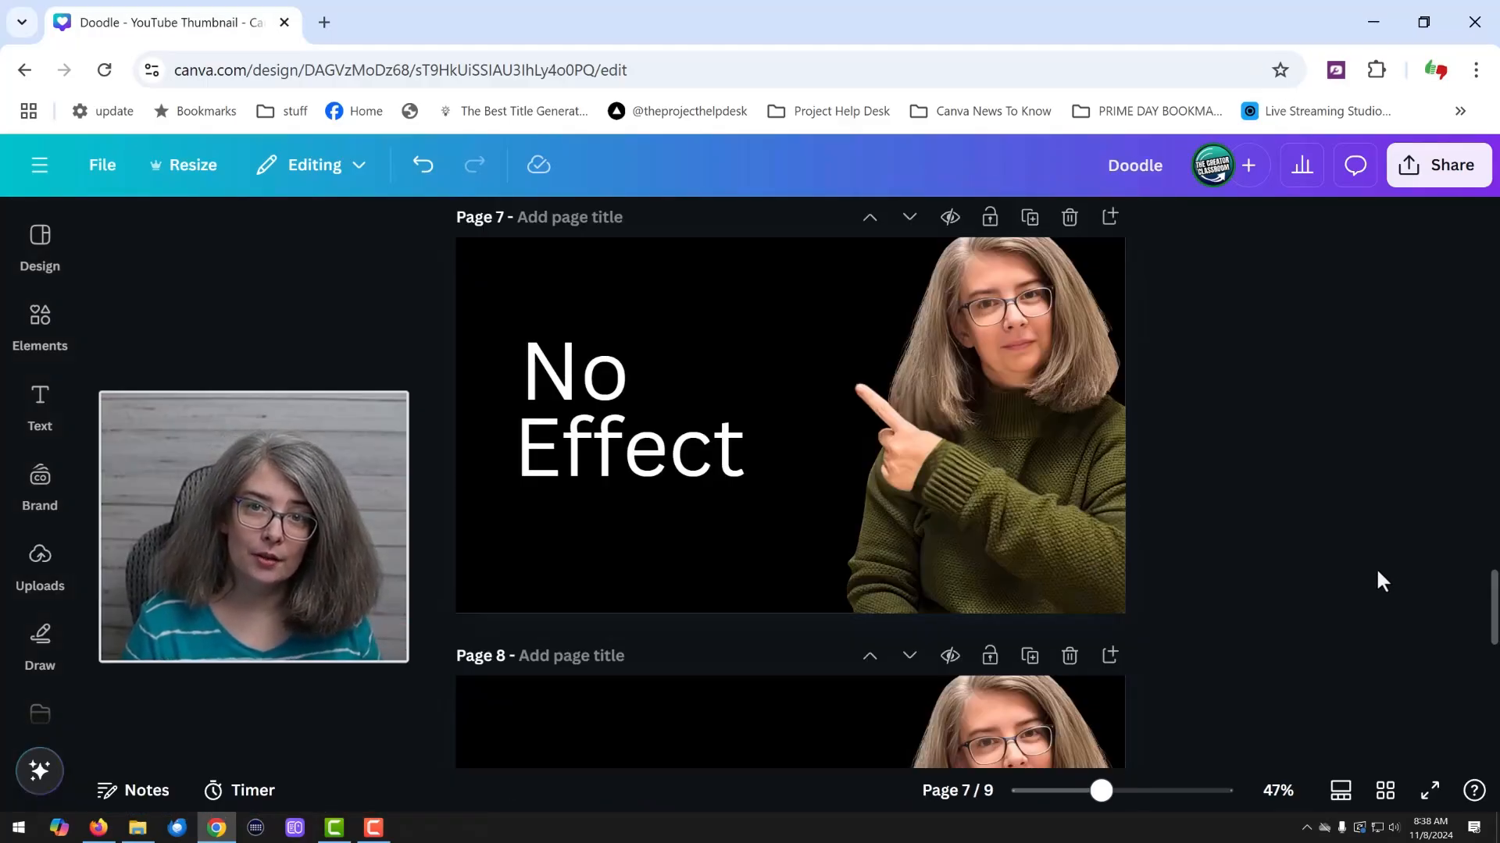
# Step: Examine the layer order of the Doodle Effect thumbnail on page 6 of the Doodle design, including its outlines and cutouts
pyautogui.scroll(5, 1370, 568)
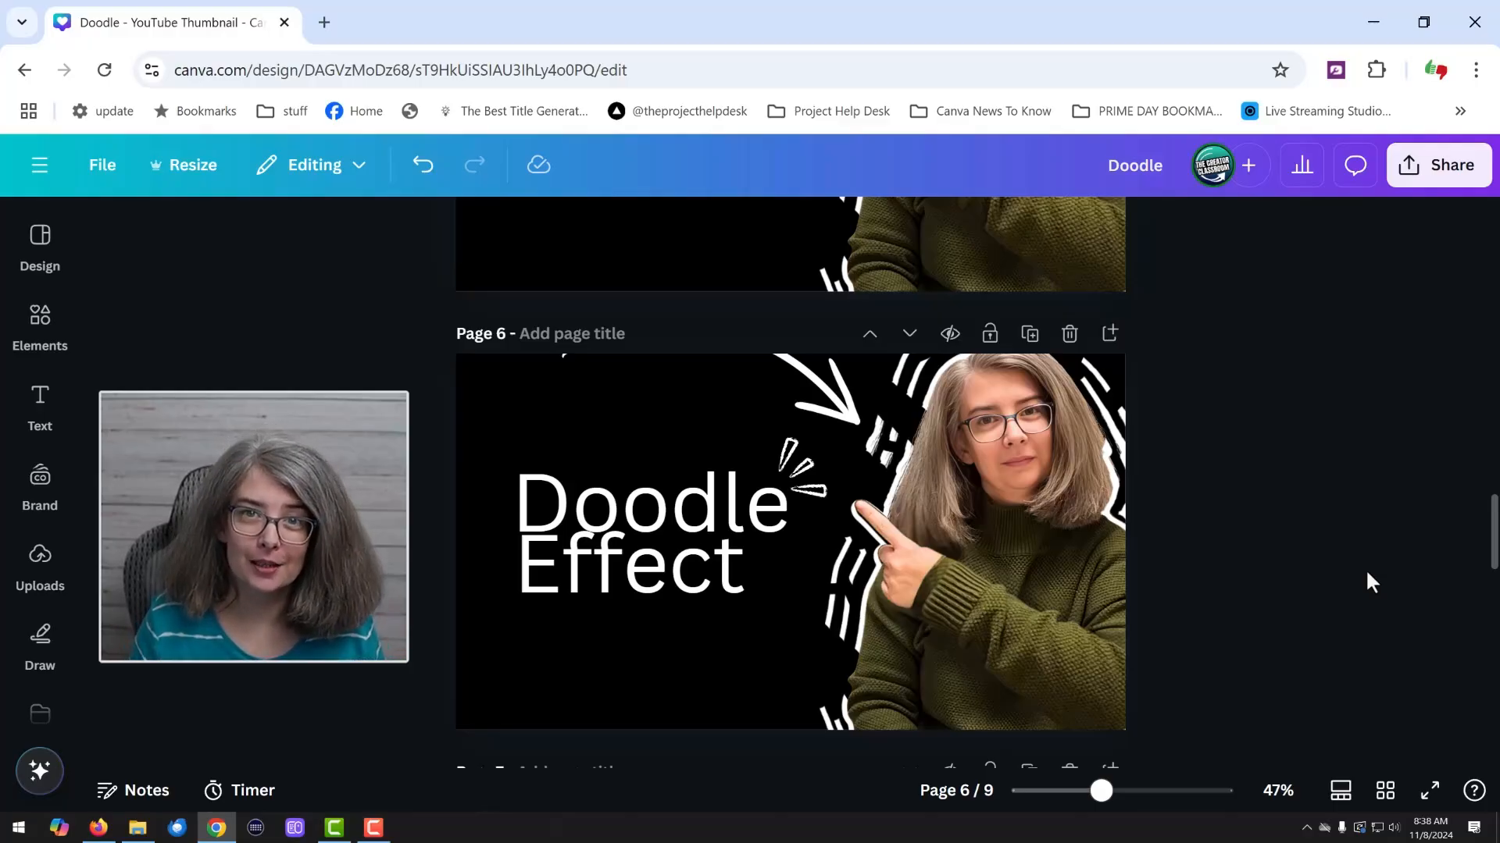
pyautogui.click(1054, 546)
pyautogui.click(1074, 224)
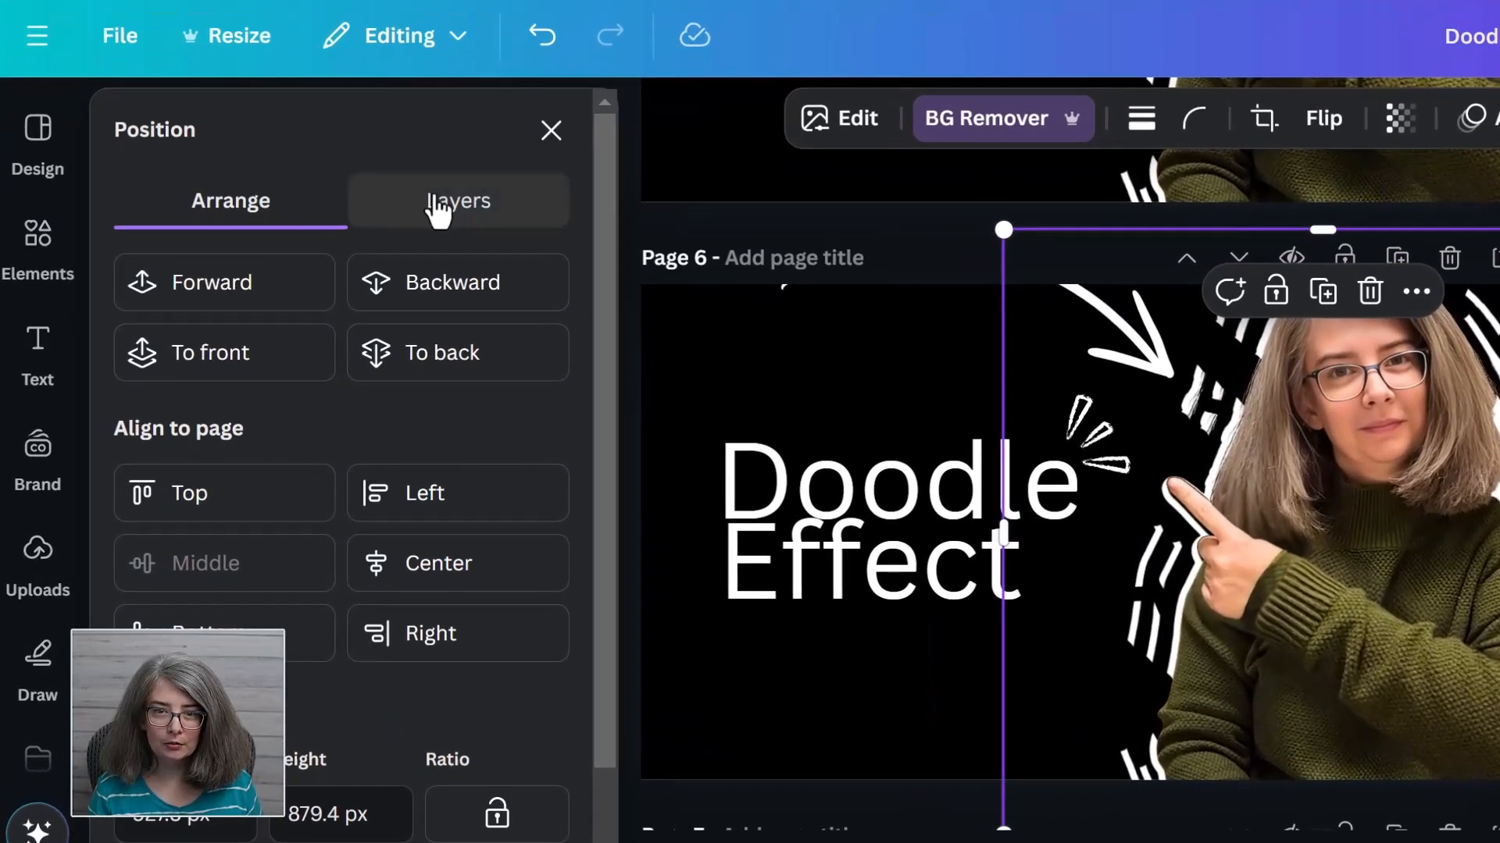
pyautogui.click(437, 205)
pyautogui.scroll(-5, 425, 593)
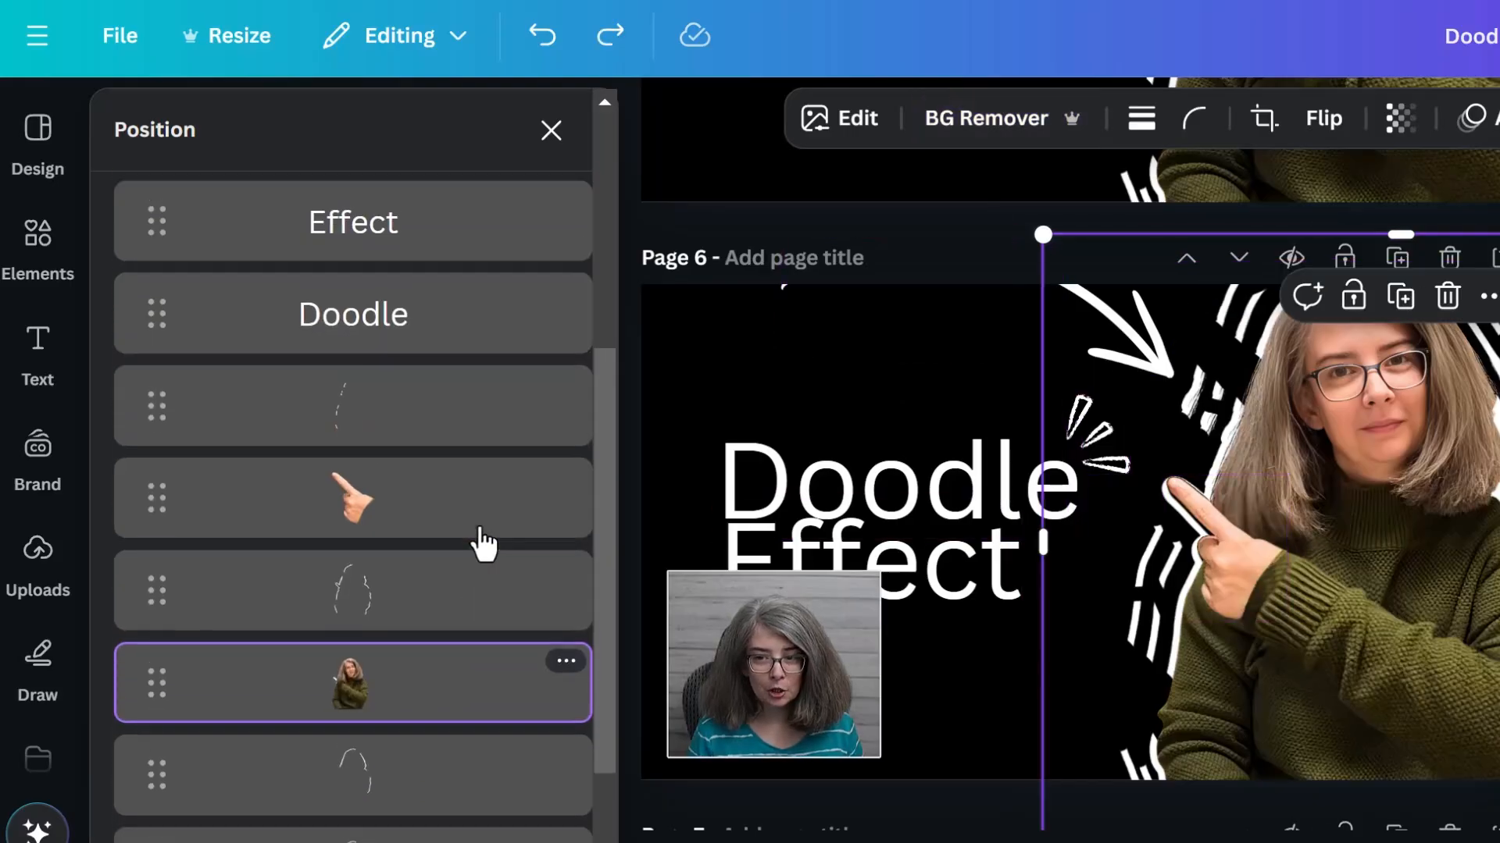
pyautogui.scroll(1, 479, 542)
pyautogui.scroll(2, 348, 750)
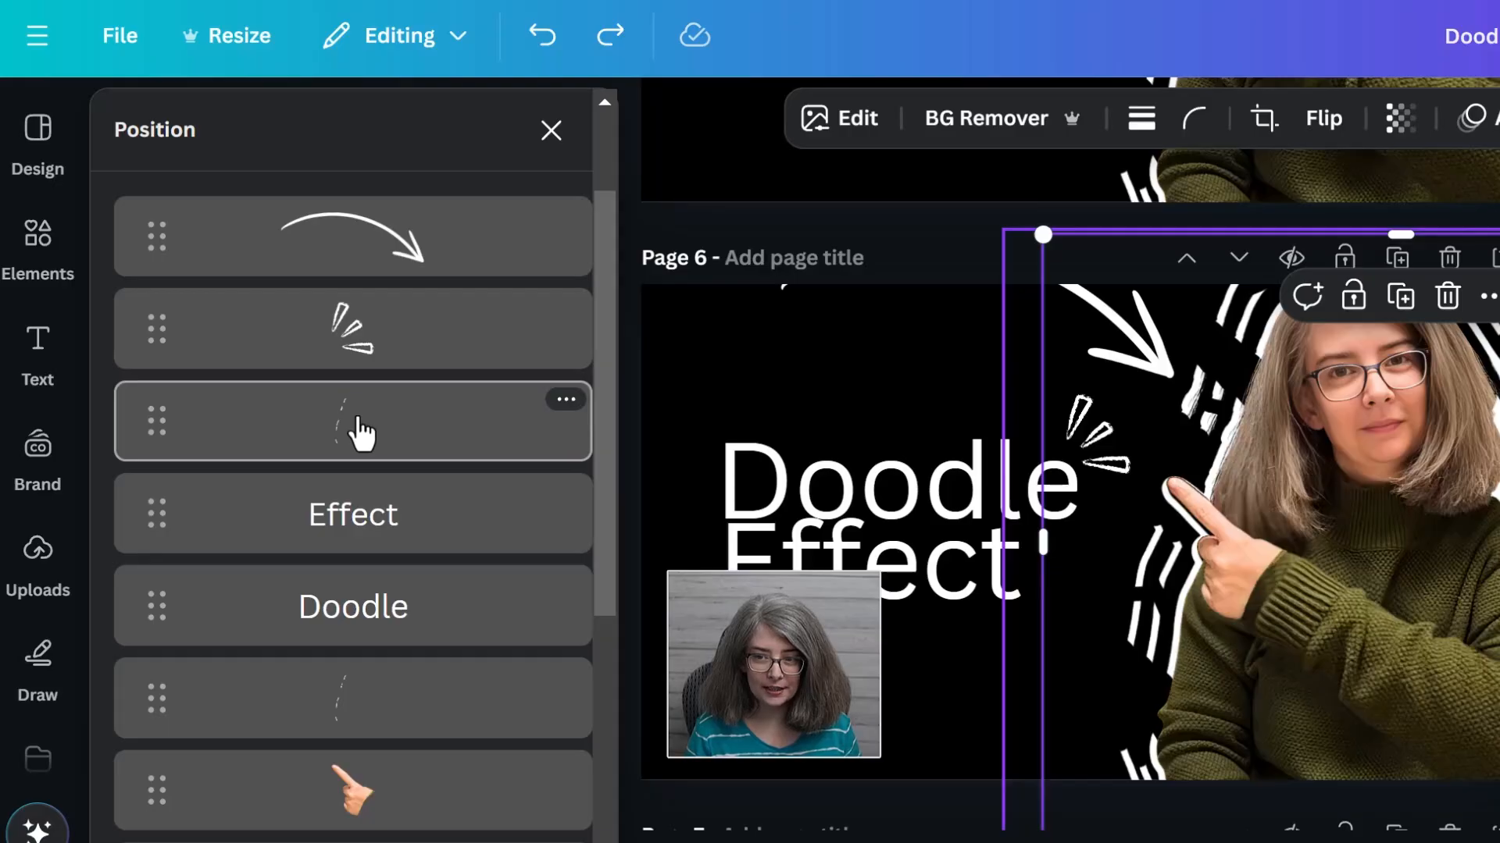
pyautogui.scroll(-4, 367, 459)
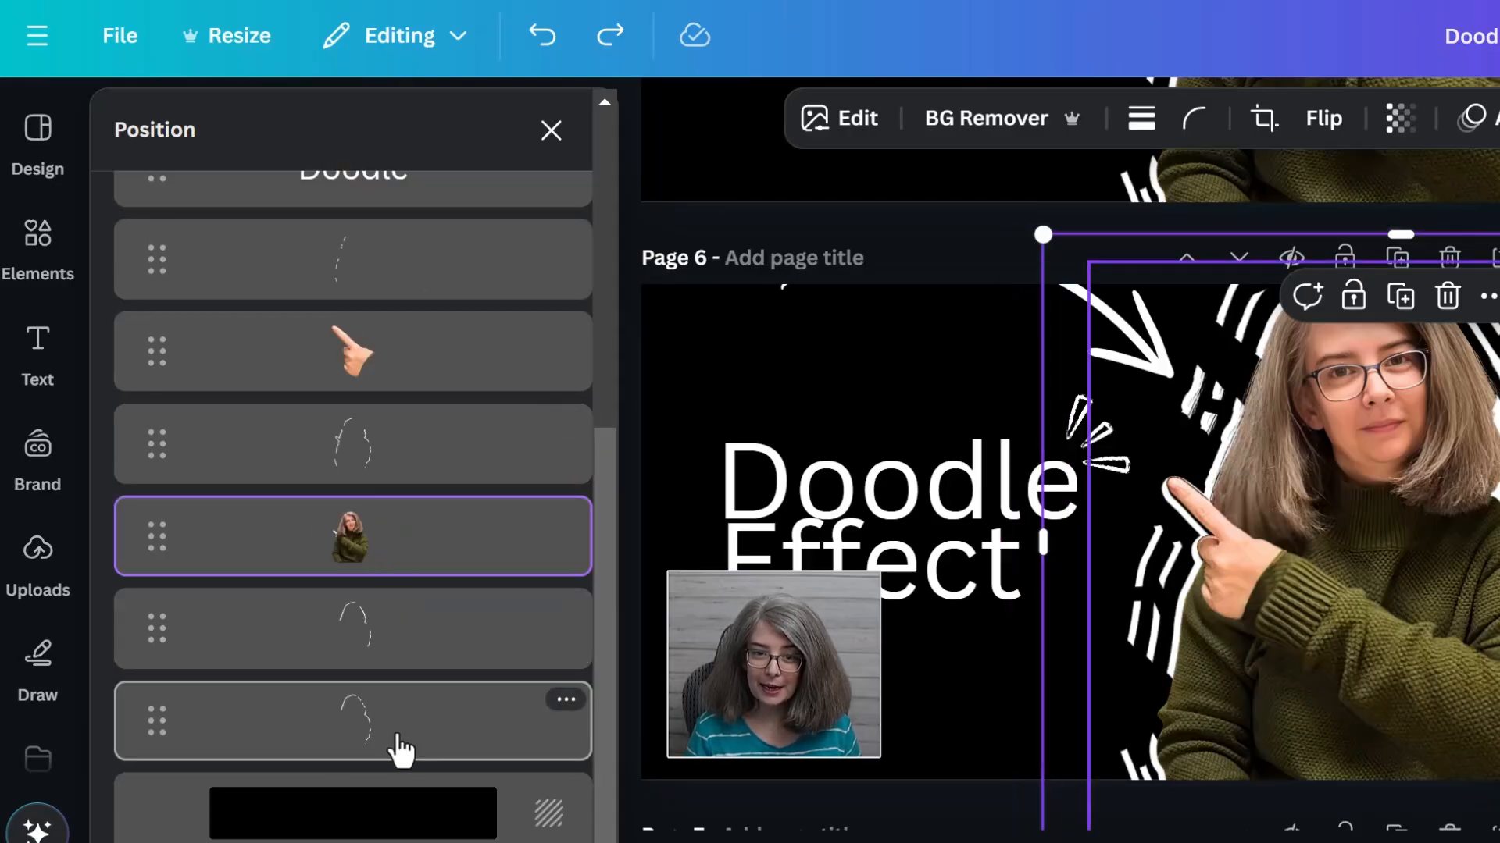
pyautogui.scroll(2, 394, 703)
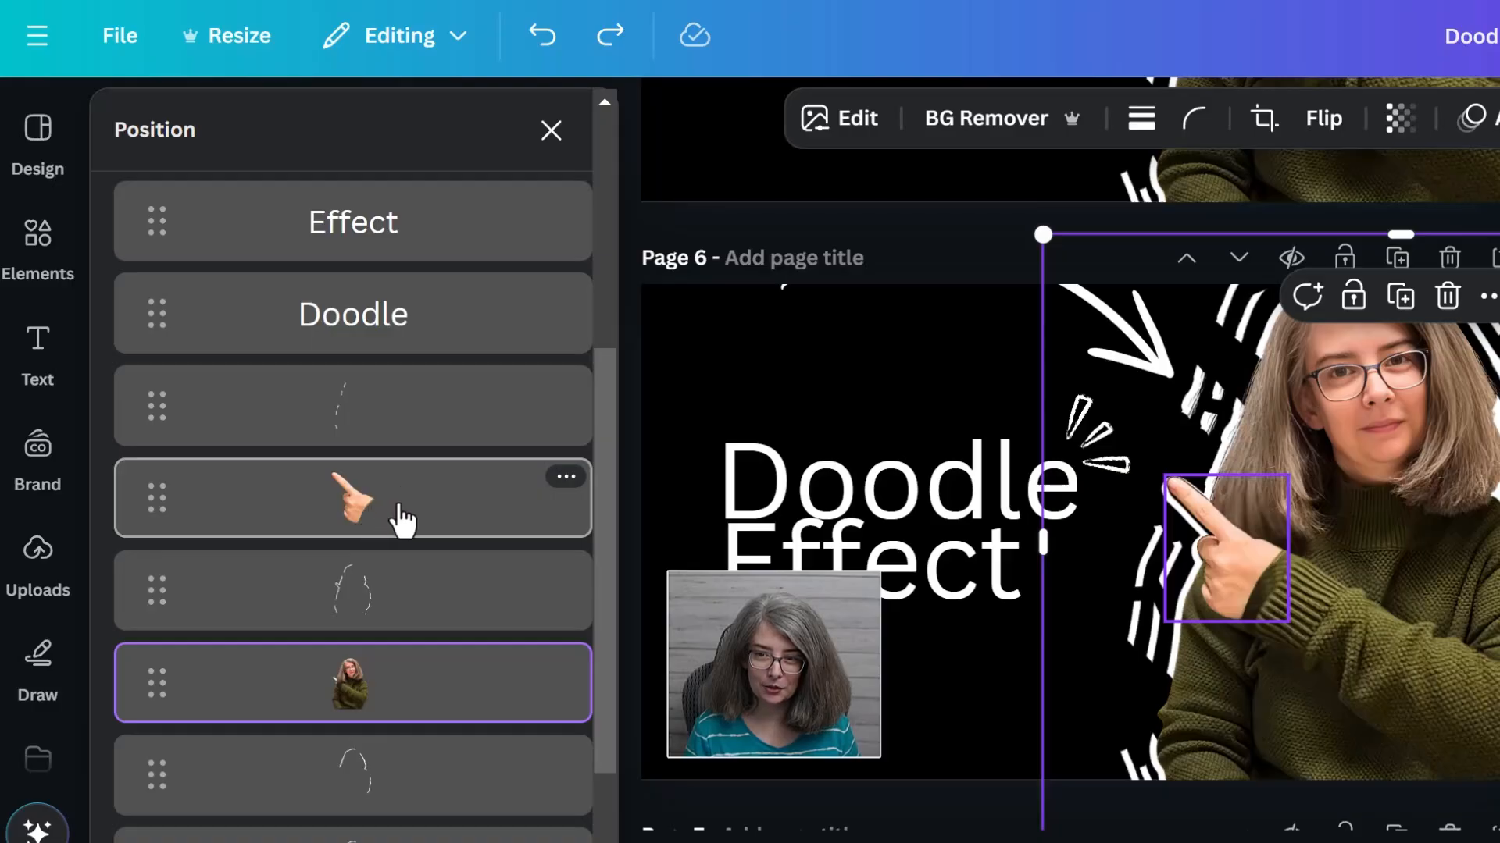
# Step: Delete the woman's photo and the separate pointing hand from page 6, leaving the outlines in place
pyautogui.click(566, 661)
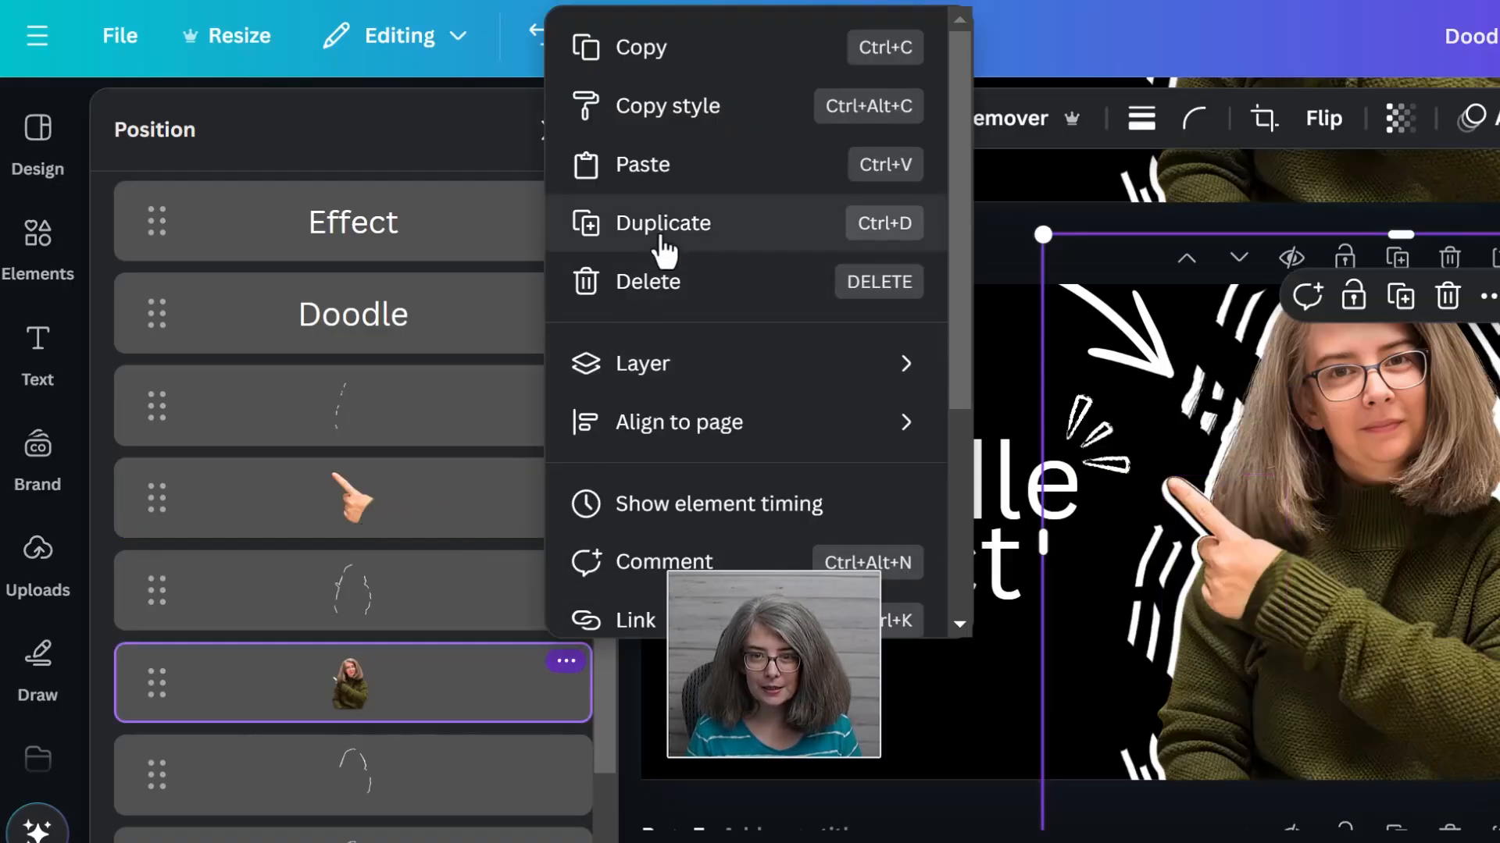
pyautogui.click(653, 295)
pyautogui.click(565, 476)
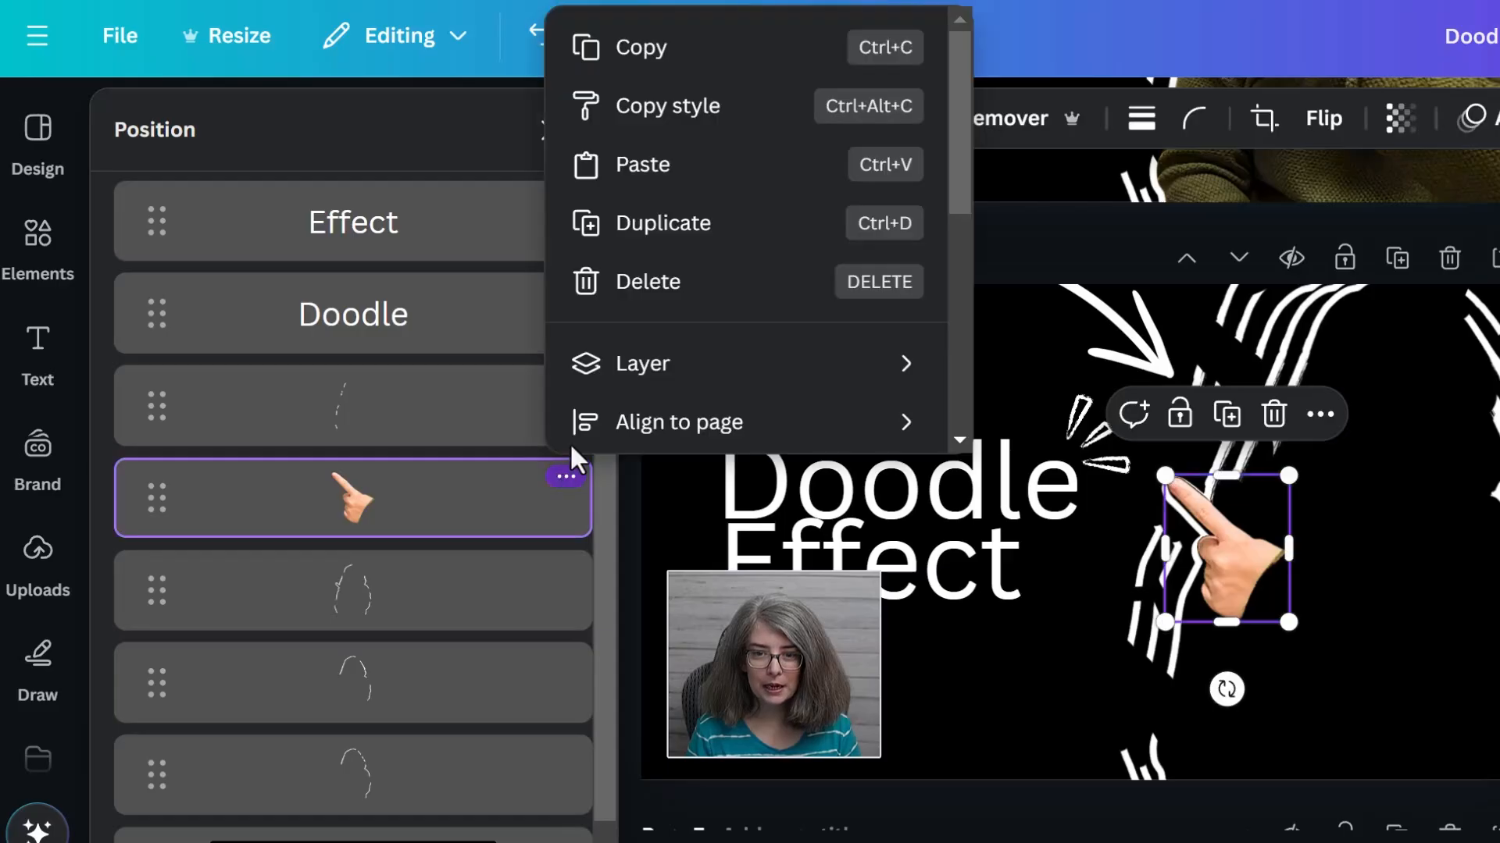
pyautogui.click(634, 291)
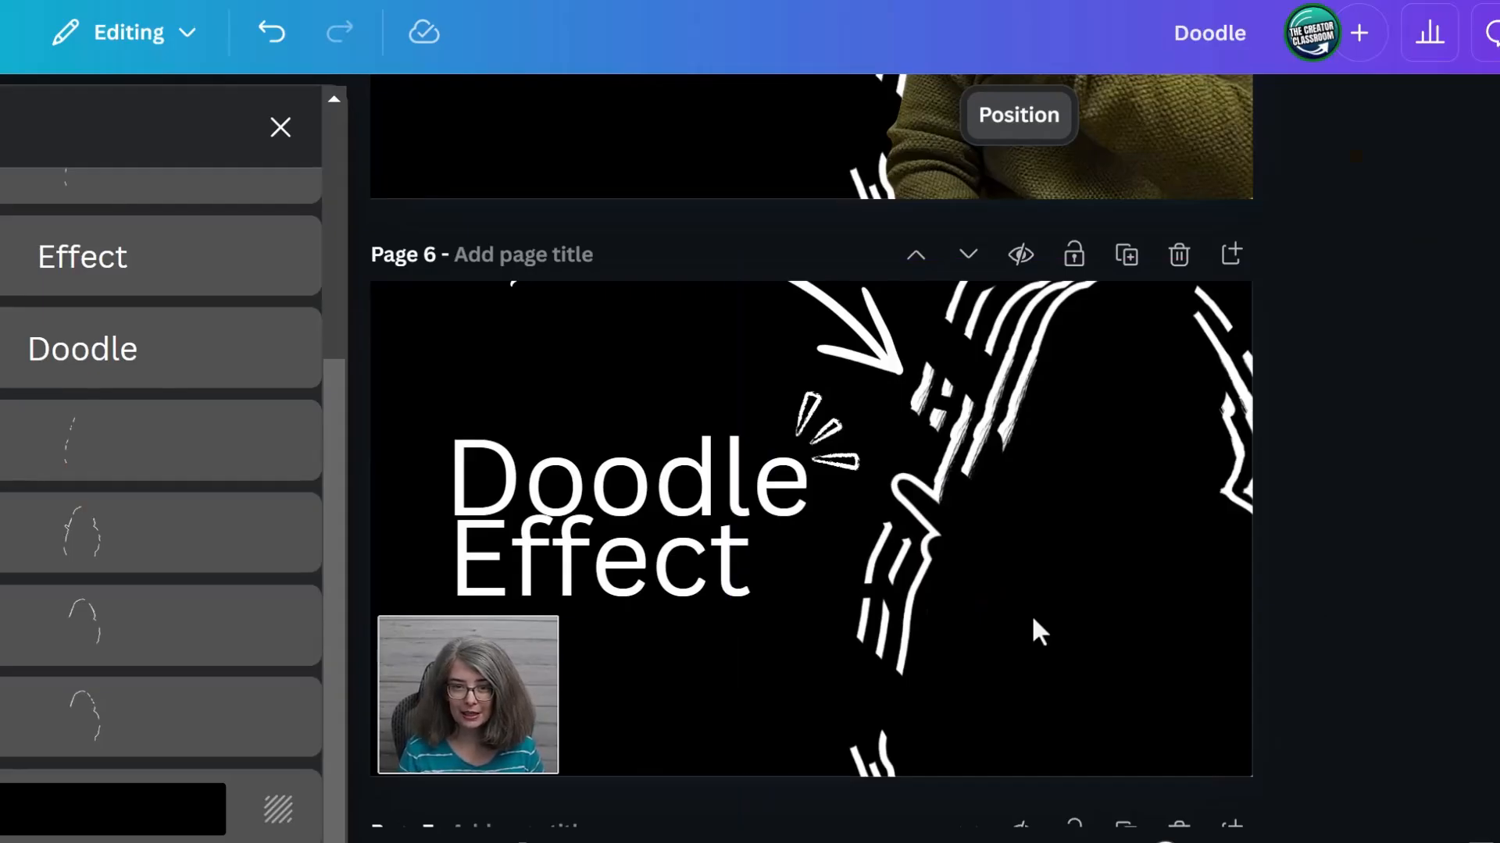
# Step: Delete the curved arrow, the burst doodle and the Effect and Doodle text from page 6
pyautogui.scroll(3, 1038, 625)
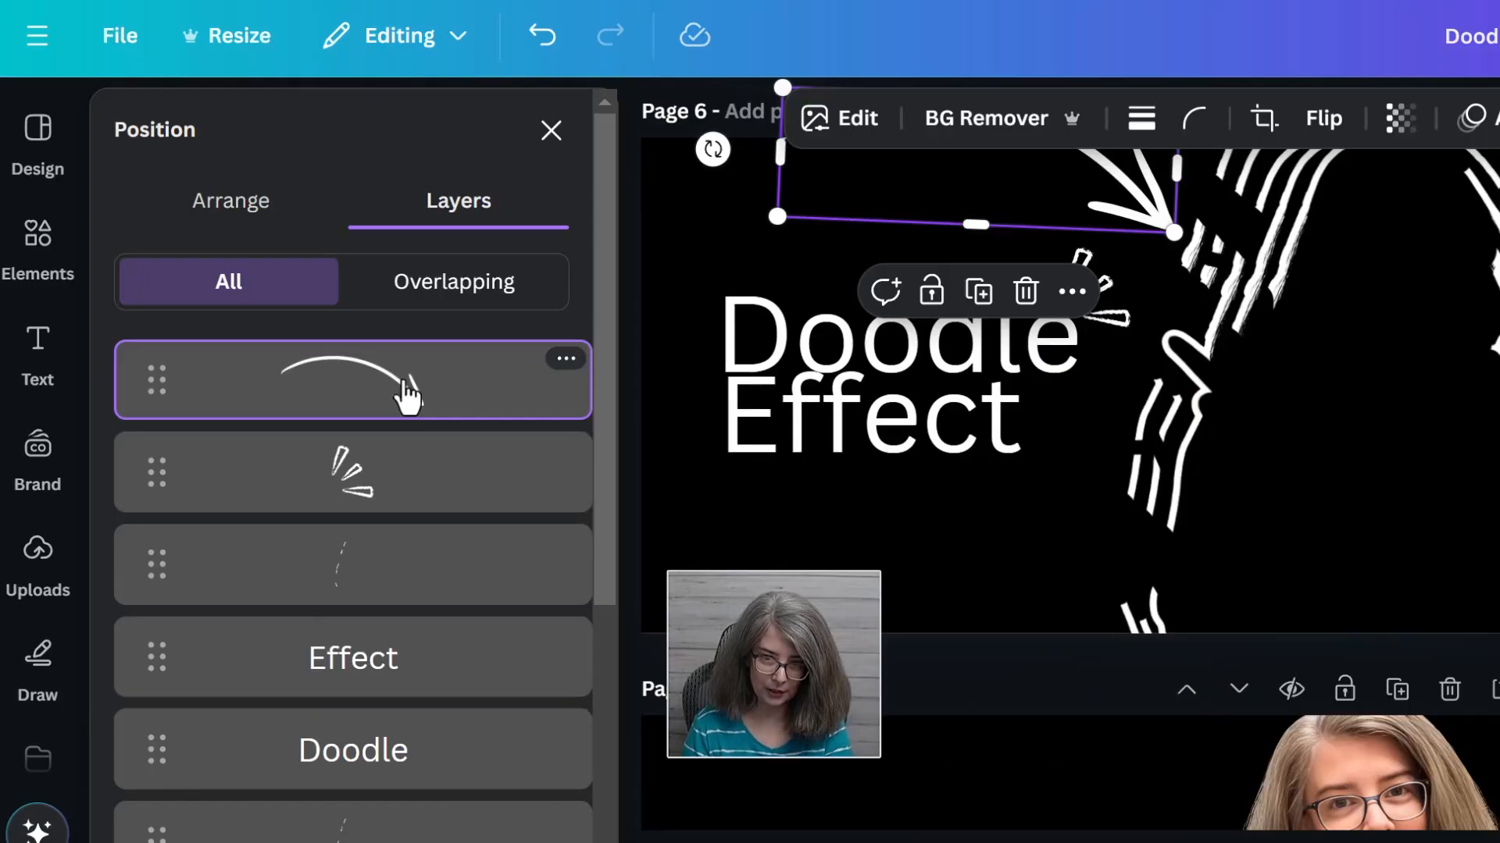
pyautogui.press('Delete')
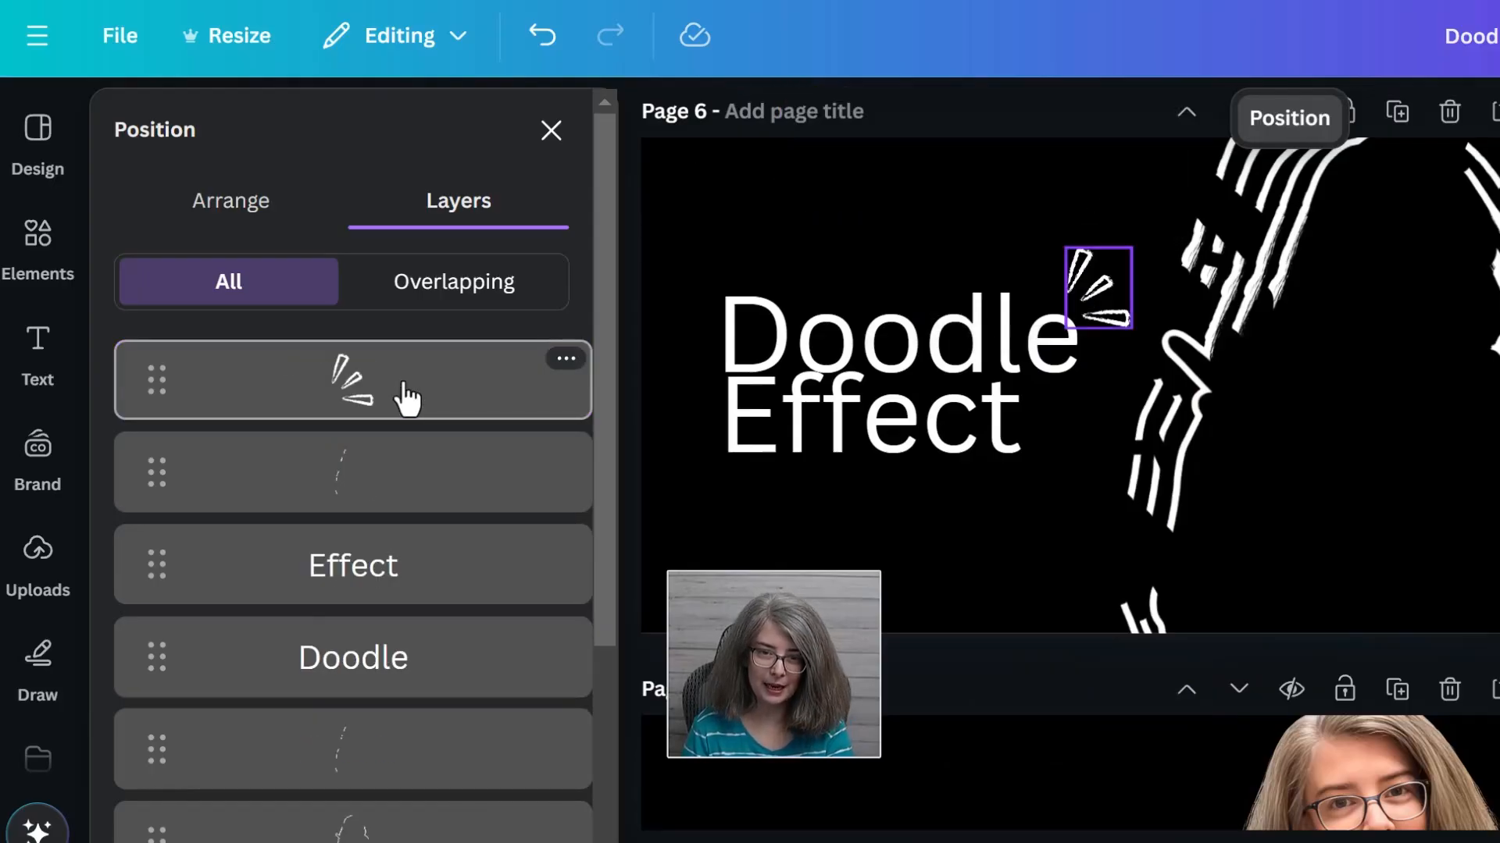
pyautogui.click(401, 395)
pyautogui.press('Delete')
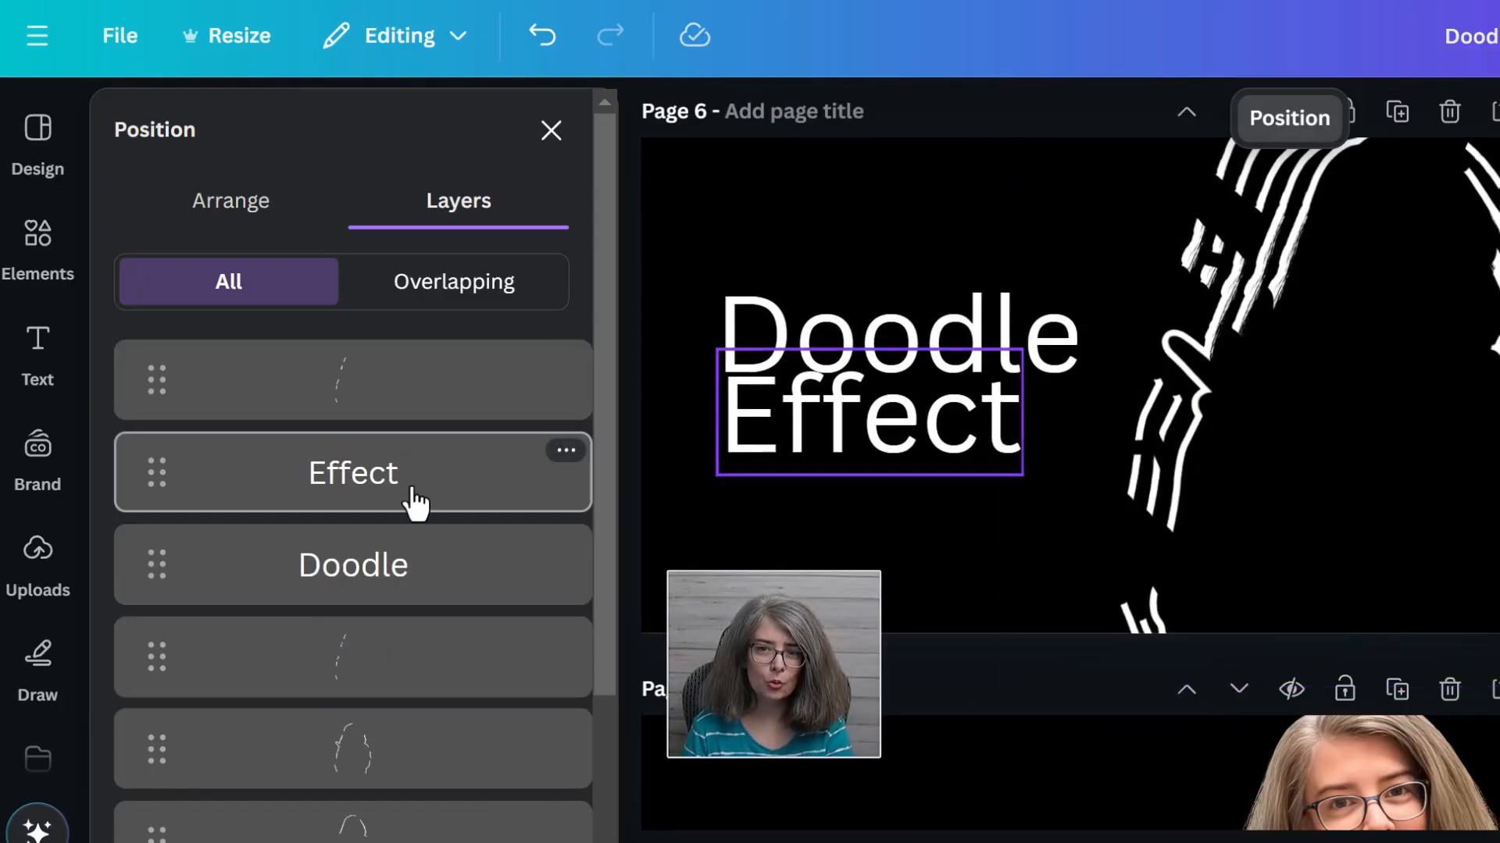
pyautogui.press('Delete')
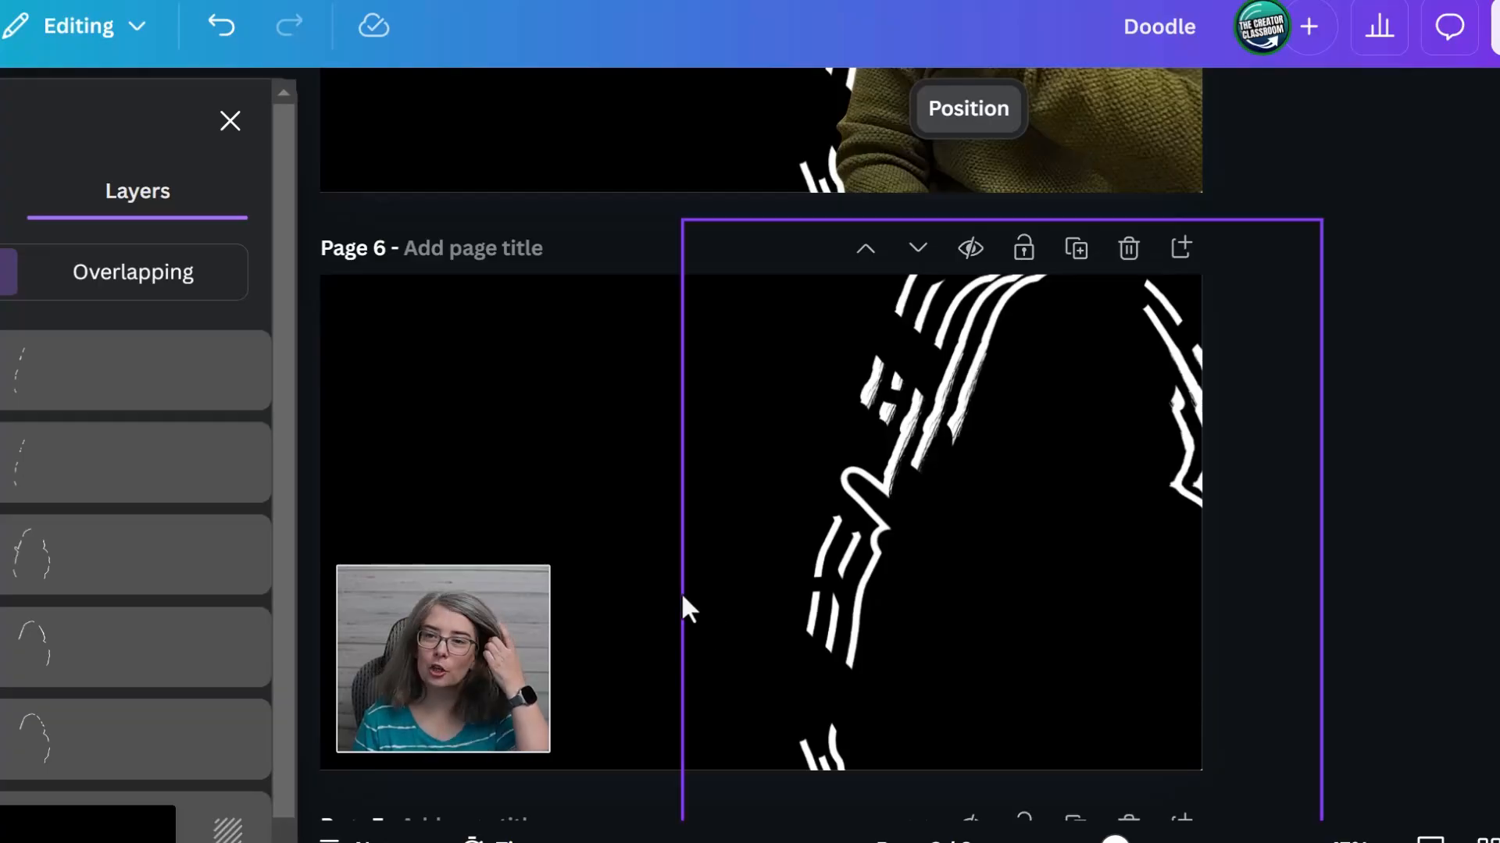
# Step: Inspect the topmost short dashed outline on page 6 in the Background Remover's erase view and remove that outline from the page
pyautogui.click(35, 373)
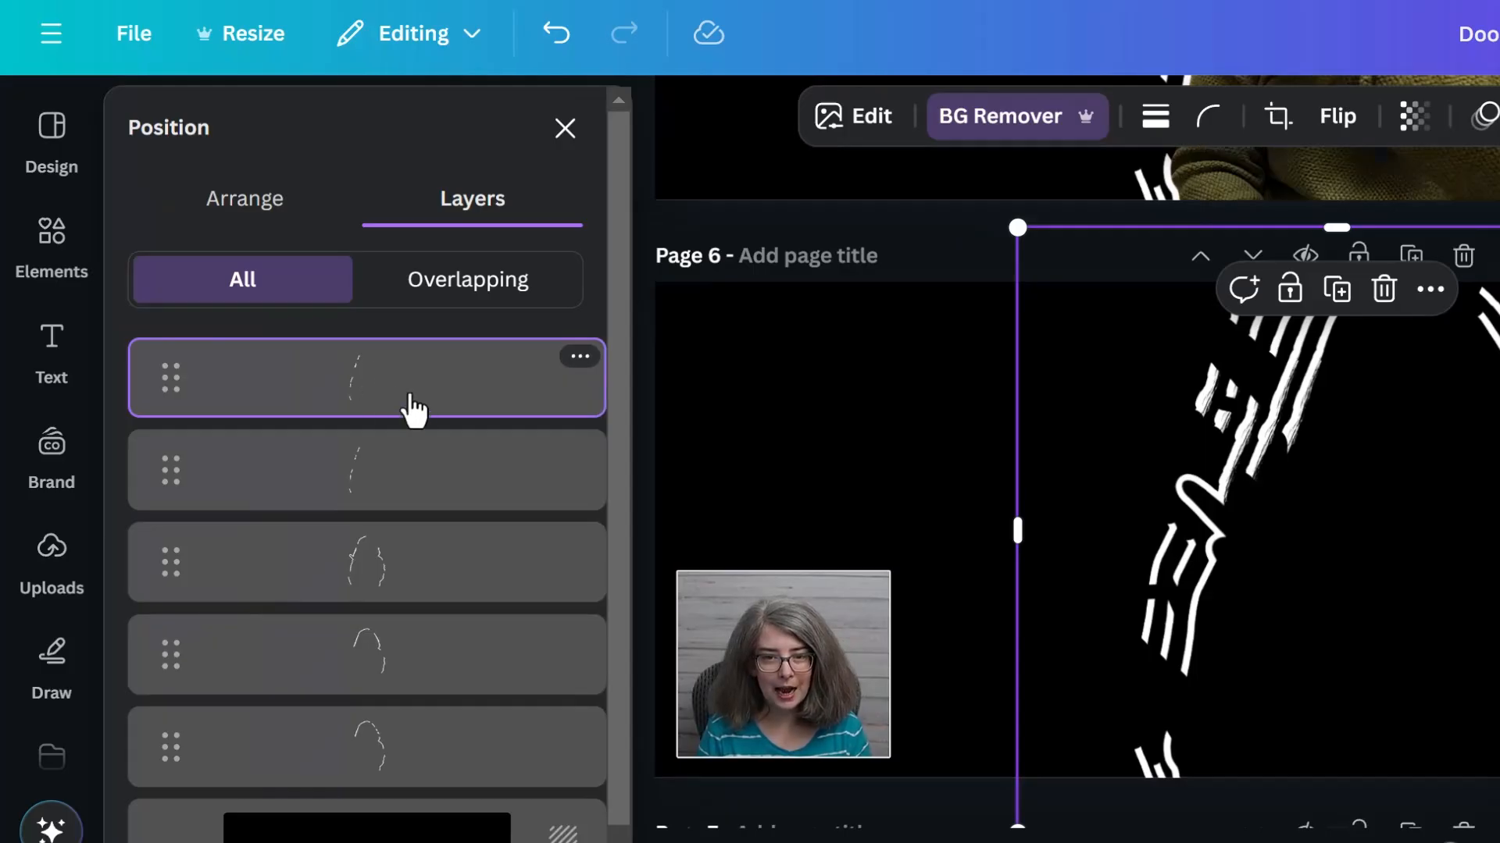
pyautogui.moveTo(1490, 553); pyautogui.dragTo(1203, 581)
pyautogui.moveTo(957, 581); pyautogui.dragTo(1280, 572)
pyautogui.click(781, 123)
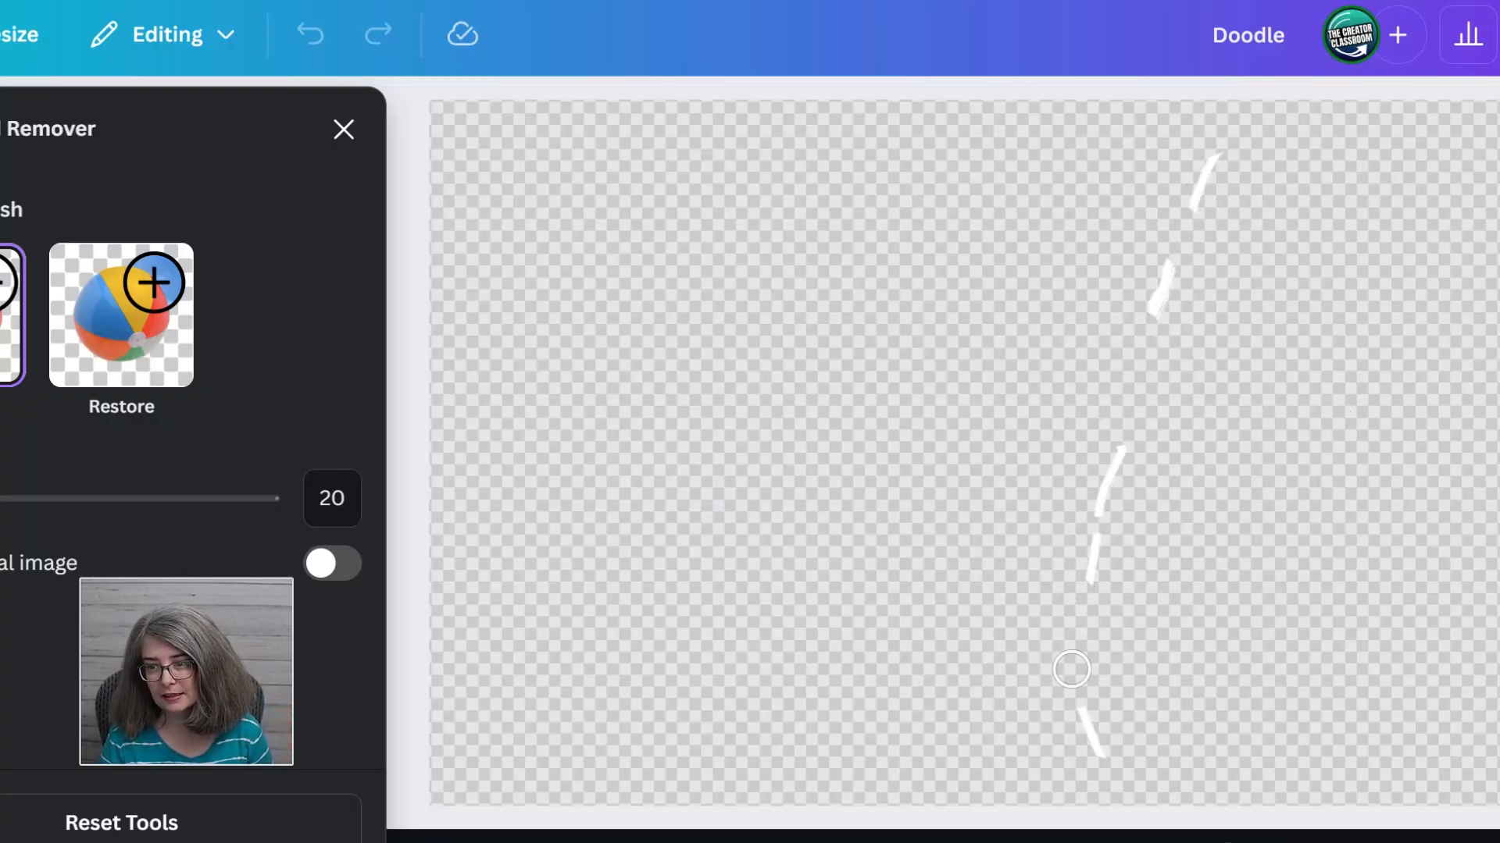
pyautogui.click(344, 129)
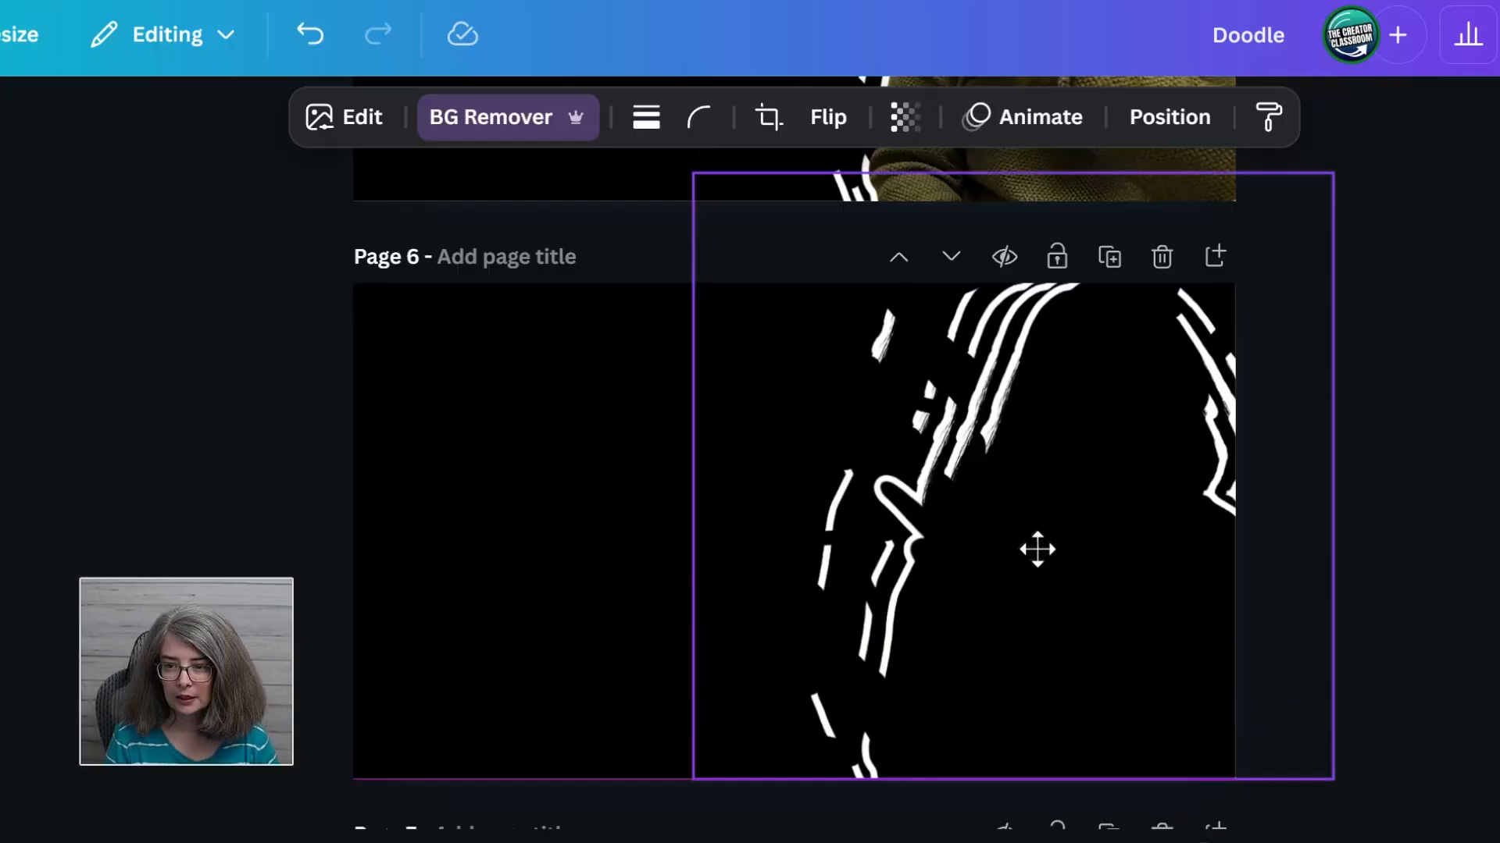
pyautogui.moveTo(1036, 546); pyautogui.dragTo(1062, 572)
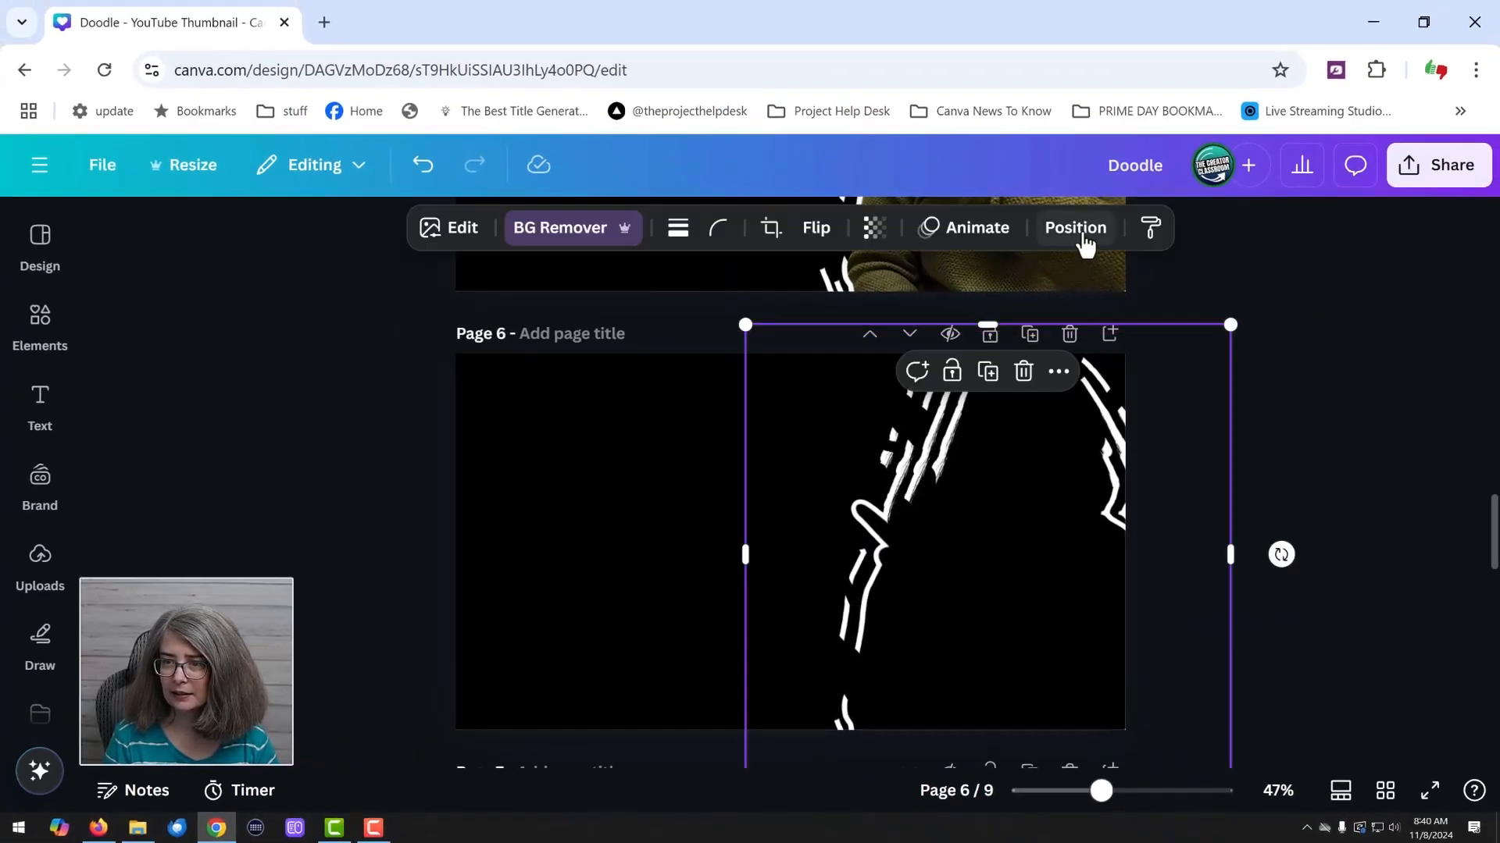
# Step: Pull the remaining short dashed outline and the full-body outline with the pointing finger aside on page 6 and delete both
pyautogui.click(1081, 238)
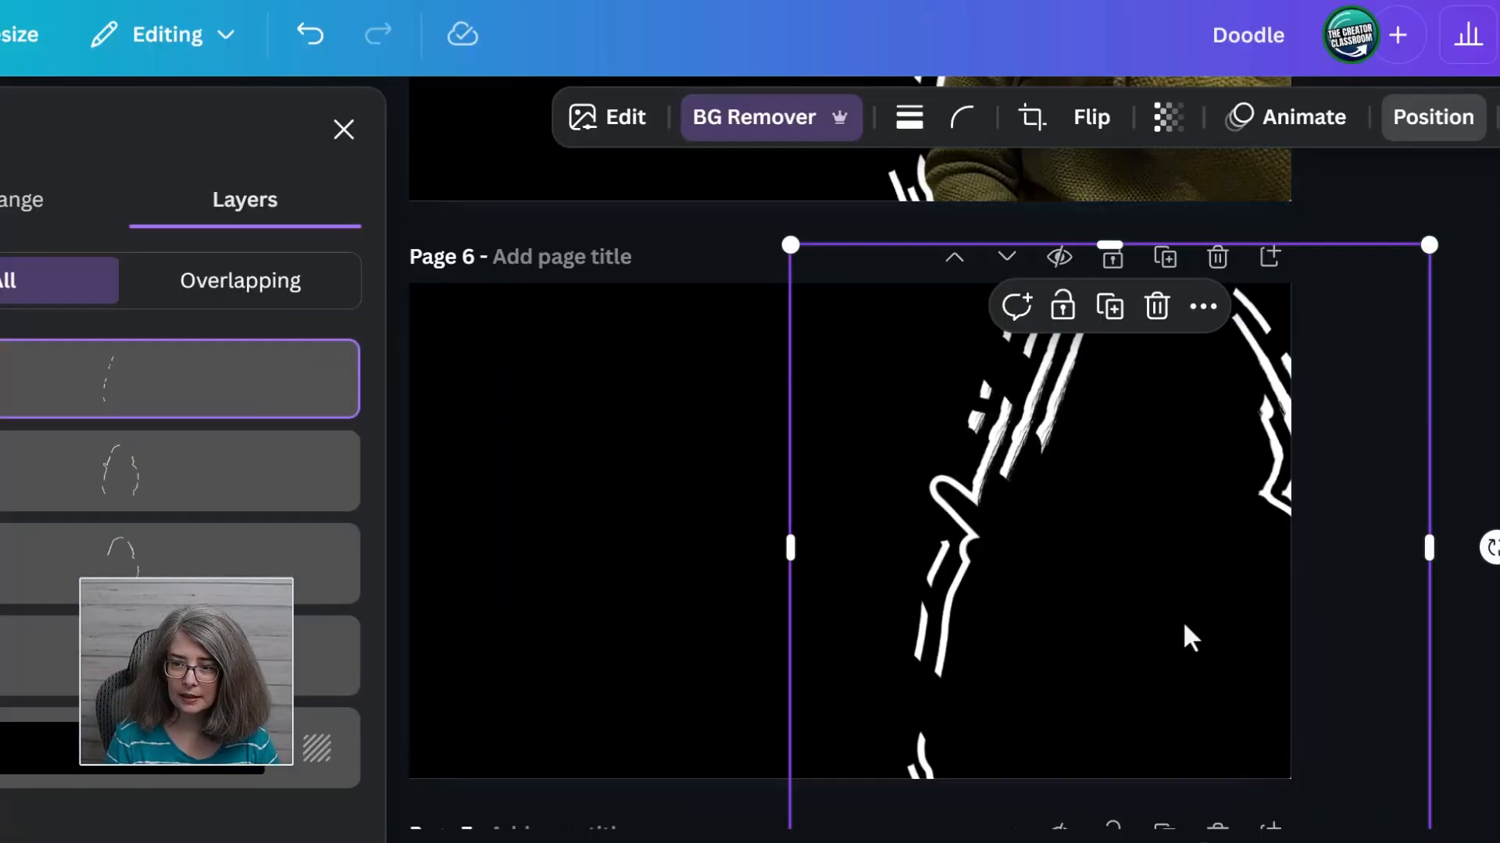
pyautogui.moveTo(1088, 621)
pyautogui.mouseDown()
pyautogui.moveTo(1007, 624)
pyautogui.moveTo(1138, 659)
pyautogui.moveTo(1128, 636)
pyautogui.mouseUp()
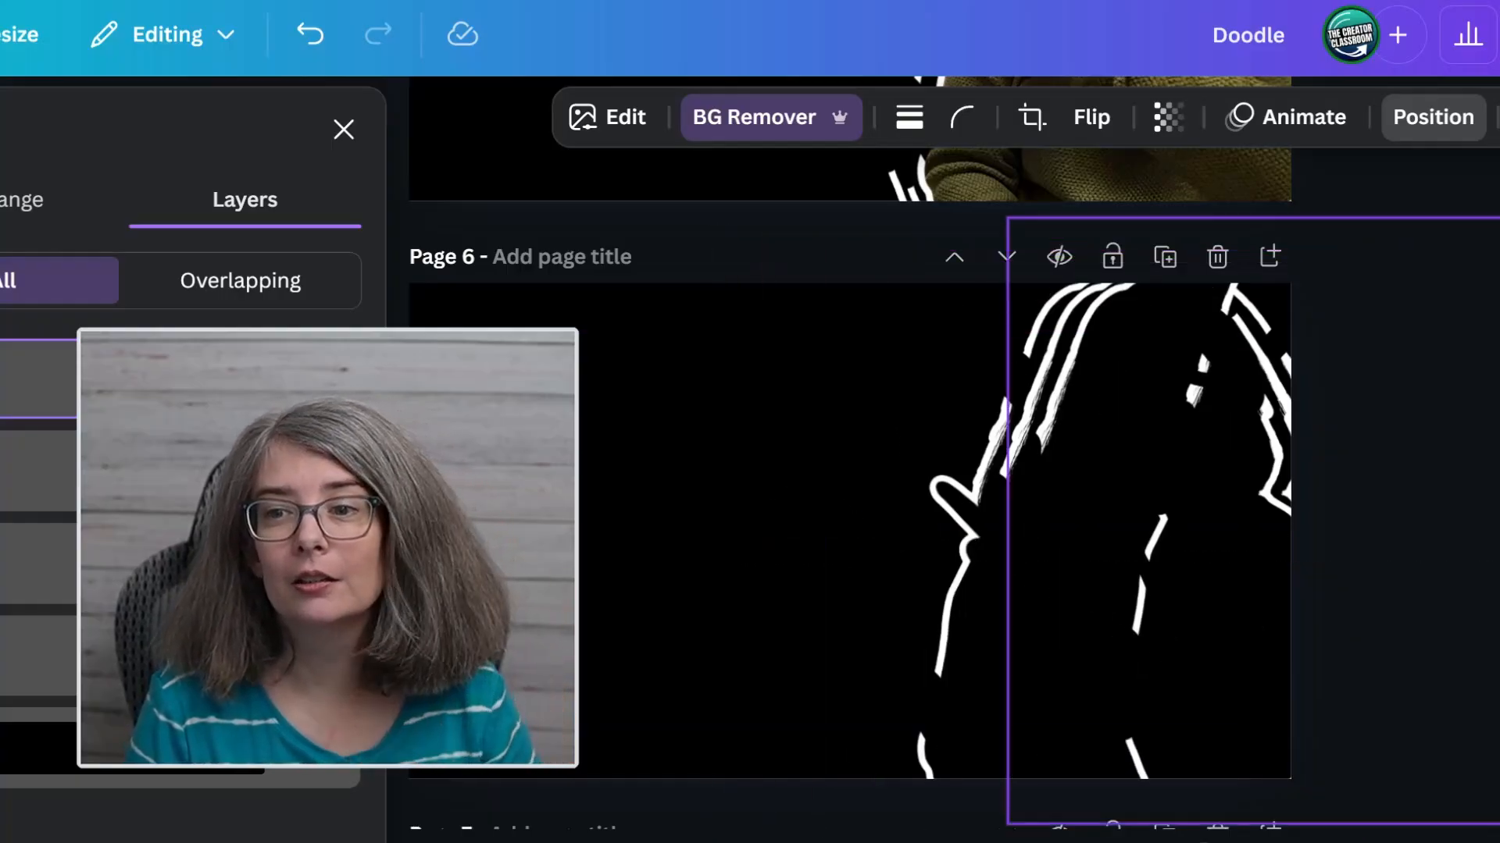
pyautogui.click(167, 402)
pyautogui.moveTo(1035, 620); pyautogui.dragTo(900, 647)
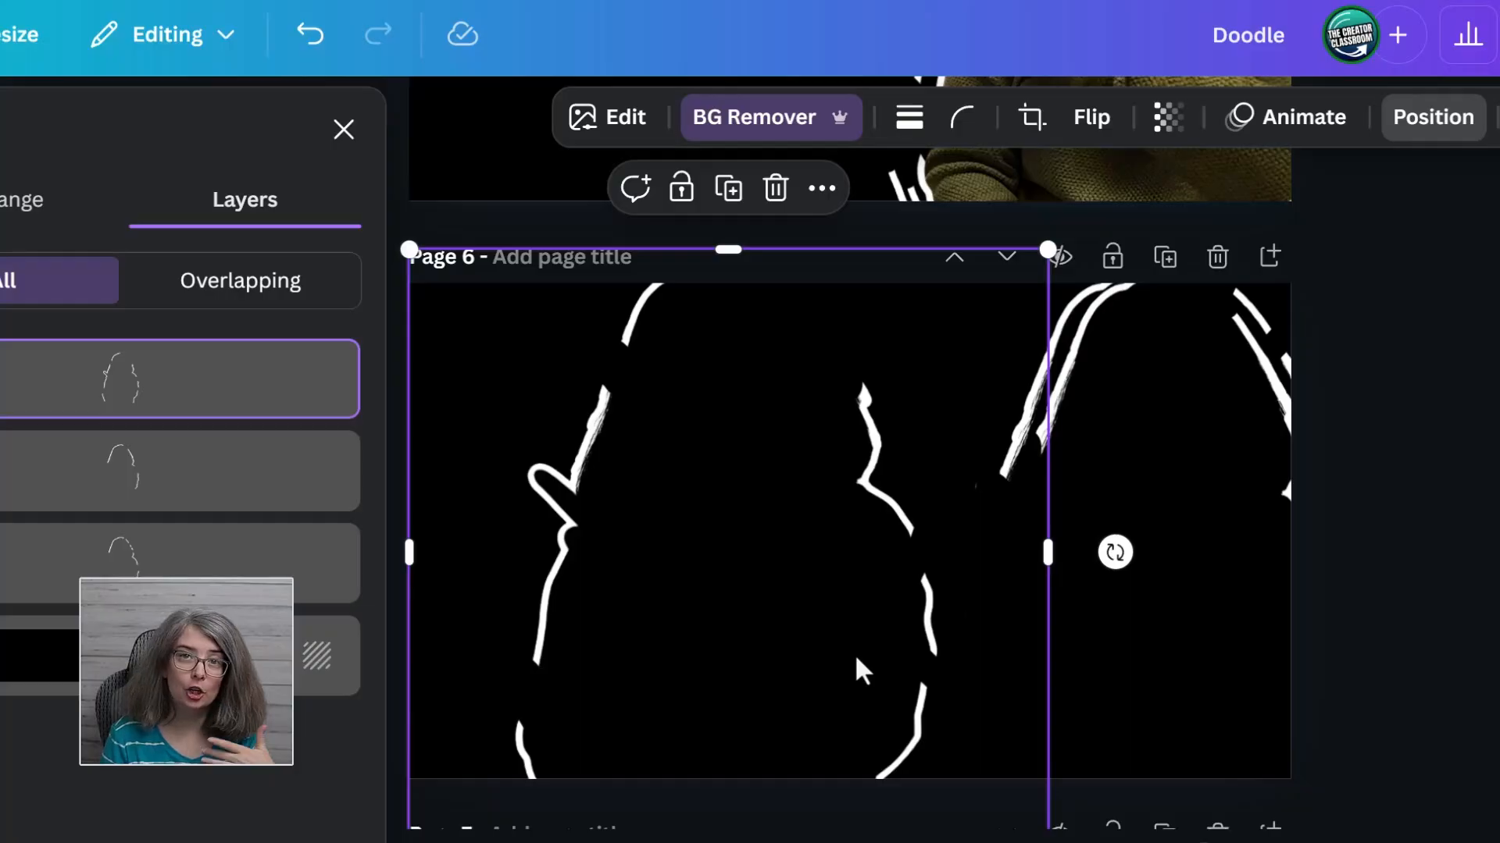
pyautogui.press('Delete')
# Step: Move the last two head-and-shoulder outlines aside one at a time on page 6 and delete them, leaving the black background
pyautogui.click(168, 385)
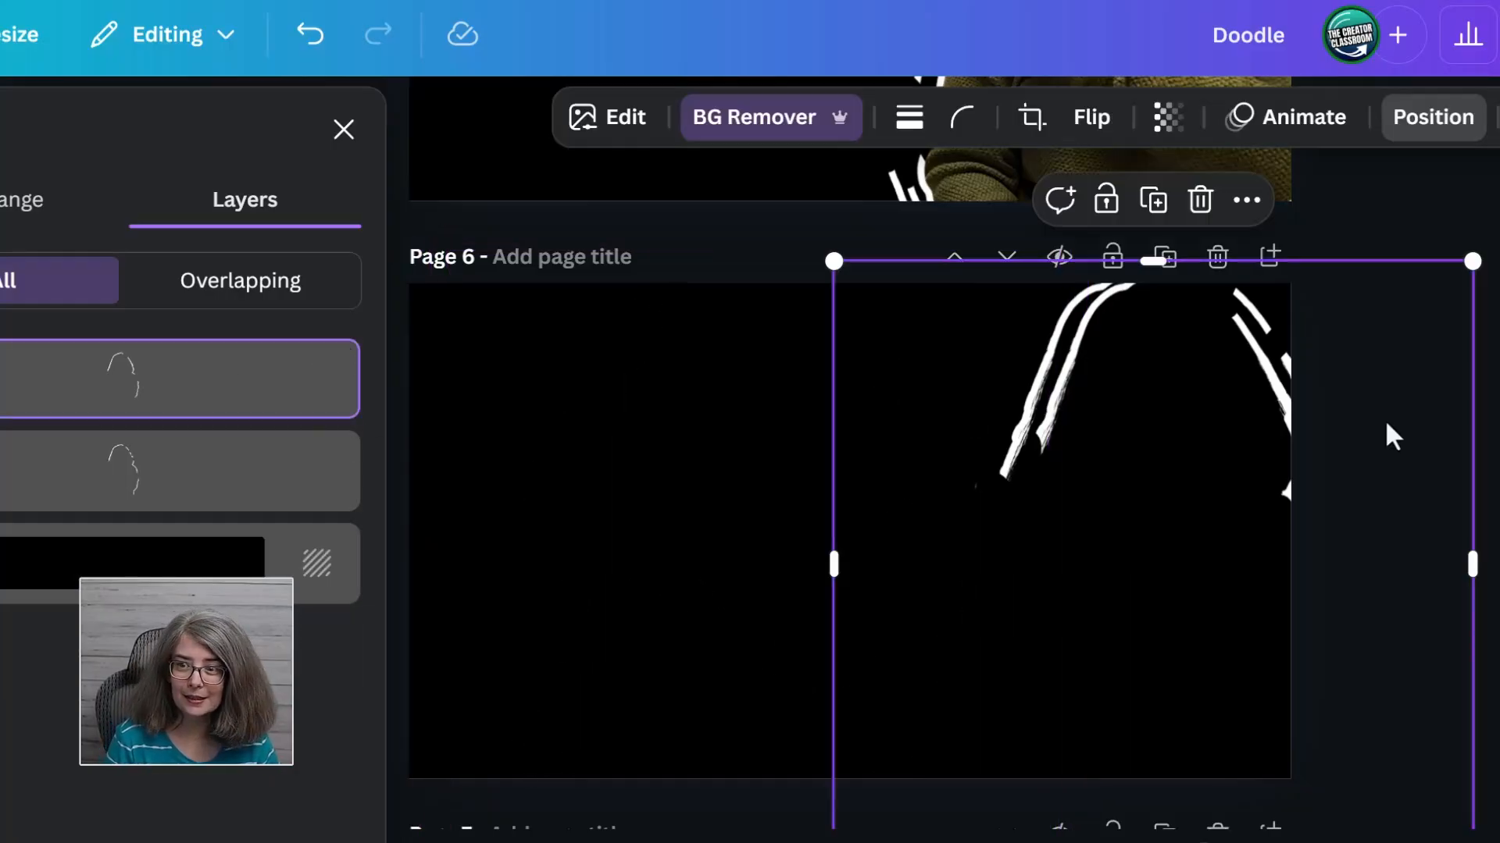
pyautogui.moveTo(1130, 489)
pyautogui.mouseDown()
pyautogui.moveTo(1121, 552)
pyautogui.moveTo(944, 578)
pyautogui.moveTo(981, 612)
pyautogui.moveTo(900, 767)
pyautogui.mouseUp()
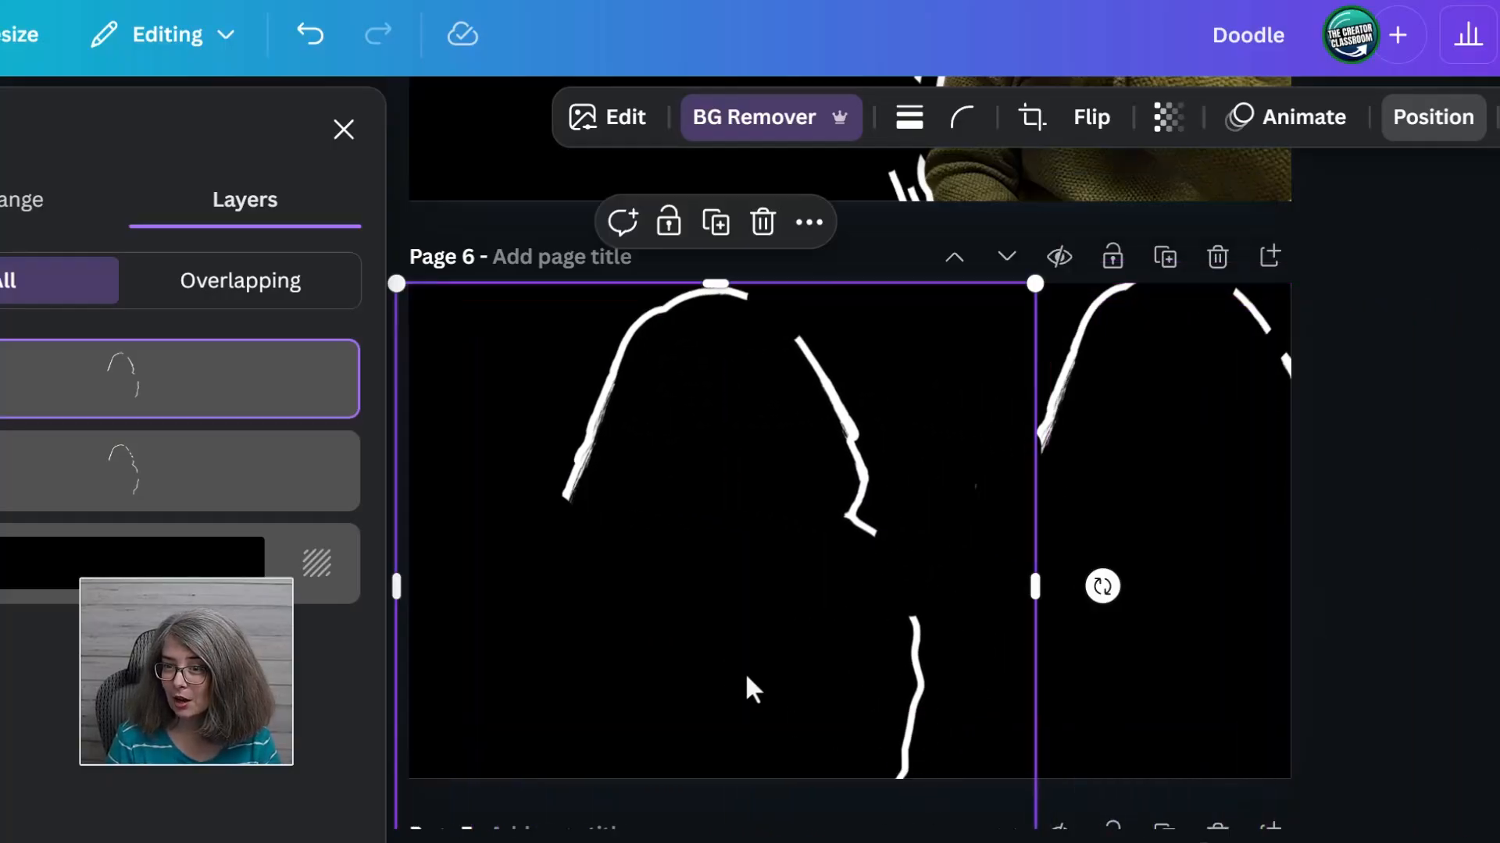
pyautogui.moveTo(752, 690)
pyautogui.mouseDown()
pyautogui.moveTo(1262, 683)
pyautogui.moveTo(1225, 636)
pyautogui.moveTo(1162, 653)
pyautogui.moveTo(1219, 647)
pyautogui.mouseUp()
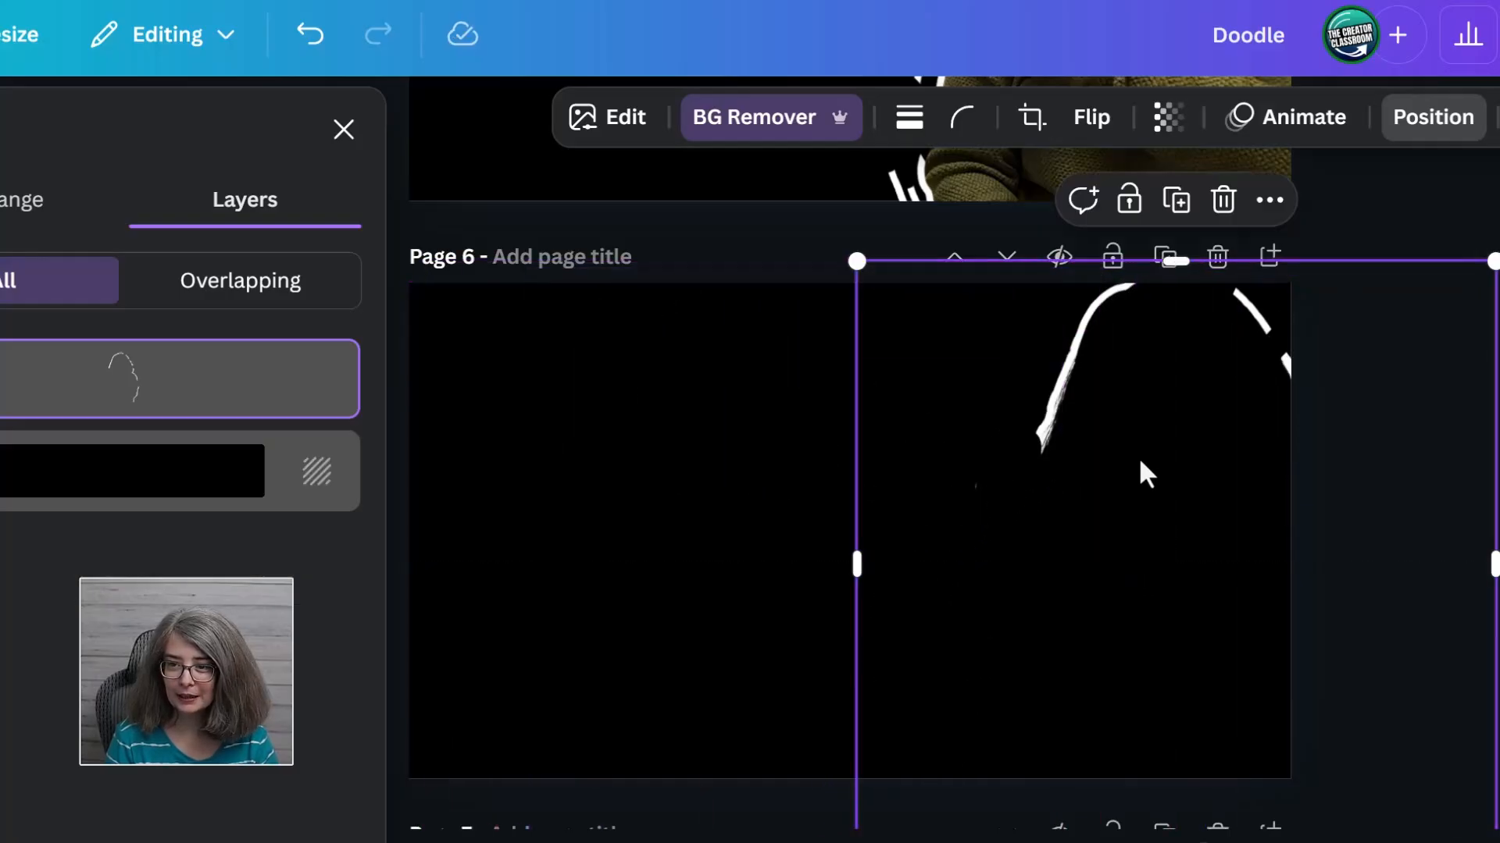
pyautogui.moveTo(1137, 456); pyautogui.dragTo(902, 546)
# Step: Examine the layer stack of the intact Doodle Effect thumbnail on page 5, from the arrow down to the background
pyautogui.scroll(5, 1427, 589)
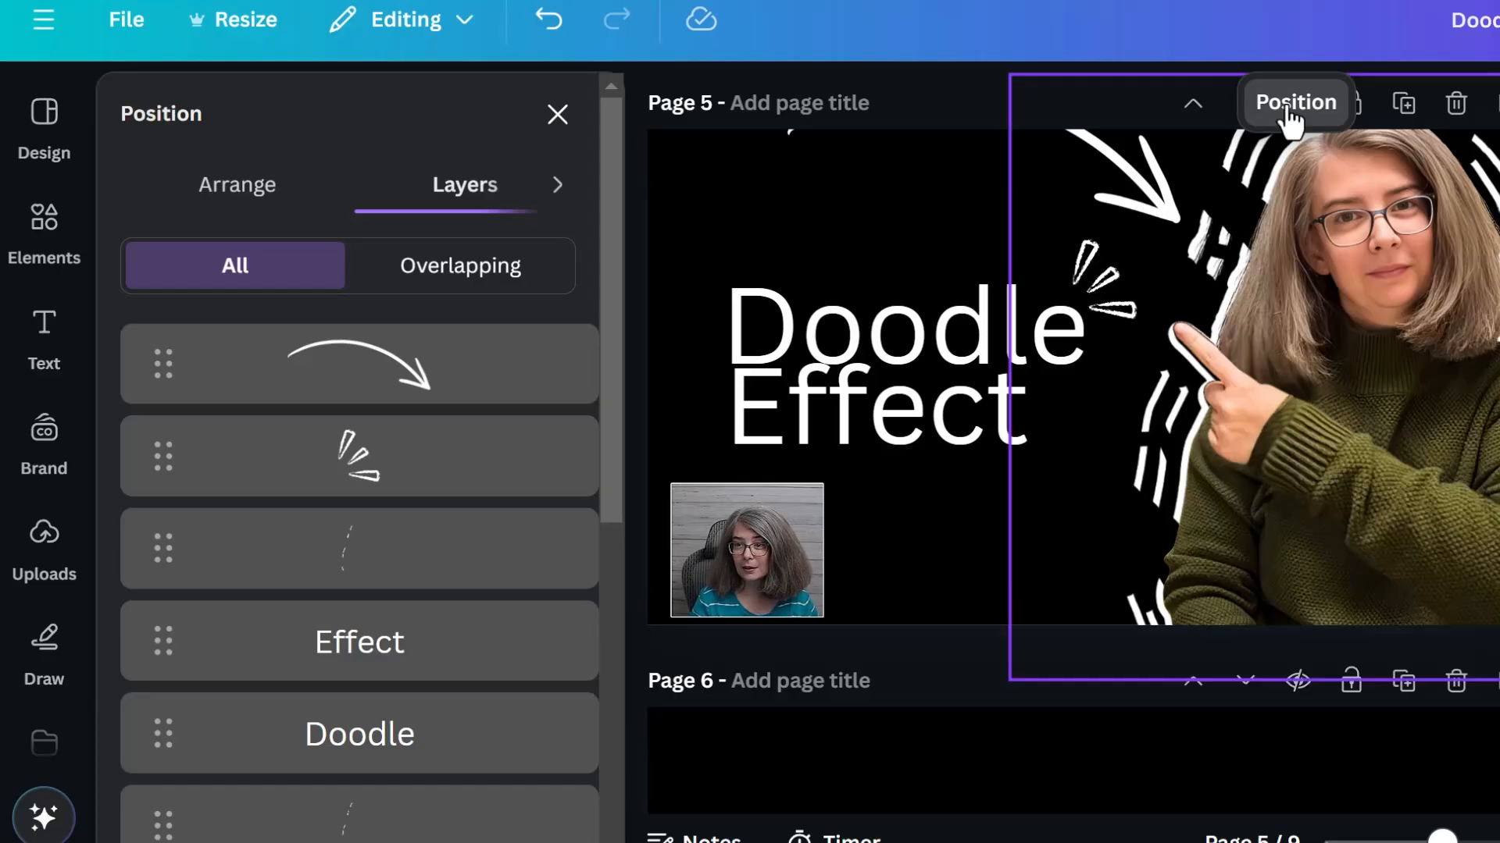
pyautogui.scroll(-2, 355, 547)
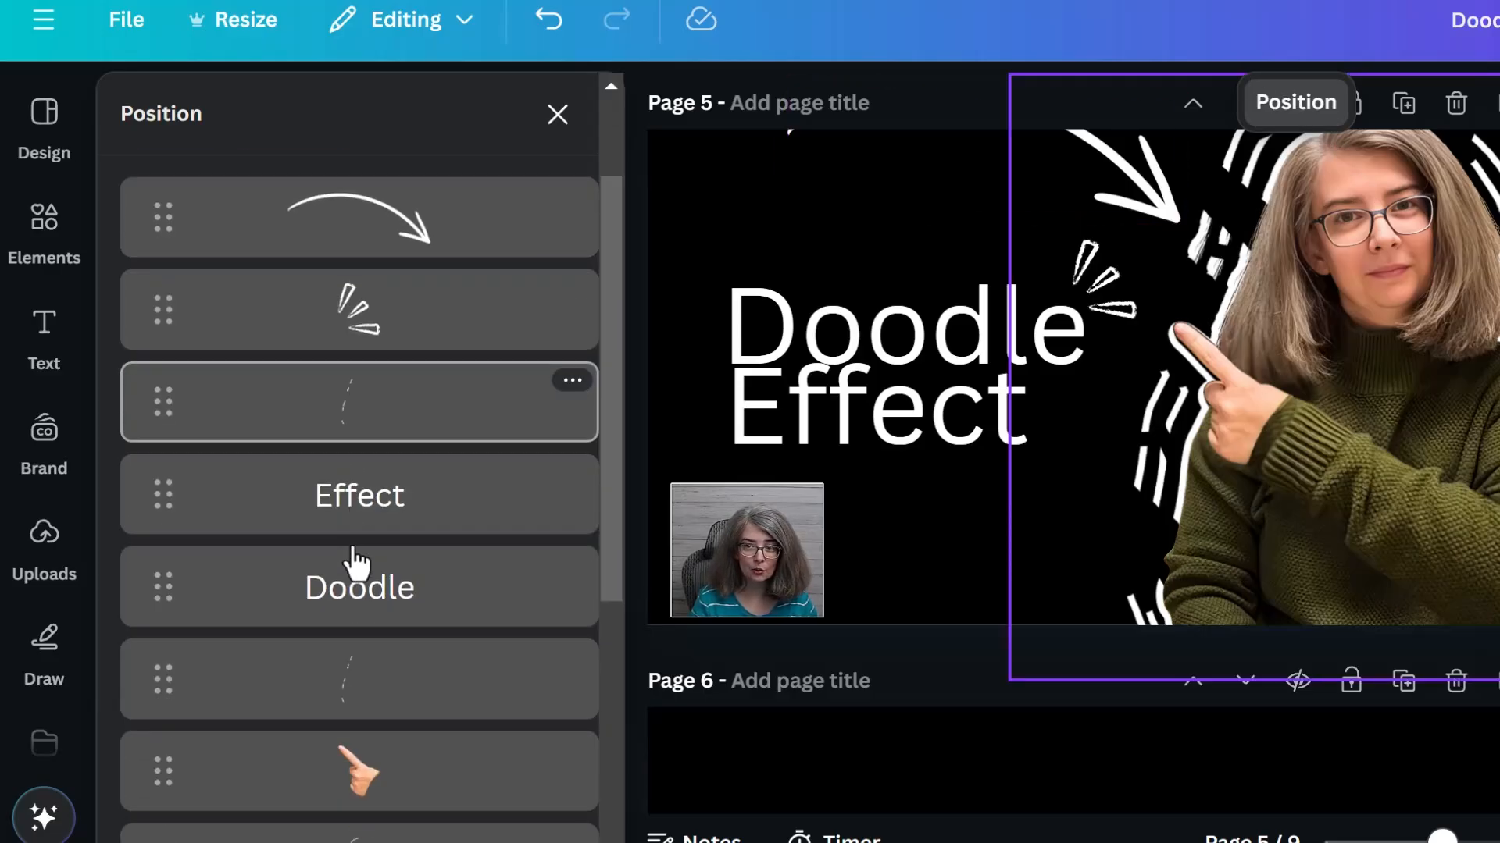
pyautogui.scroll(-5, 355, 556)
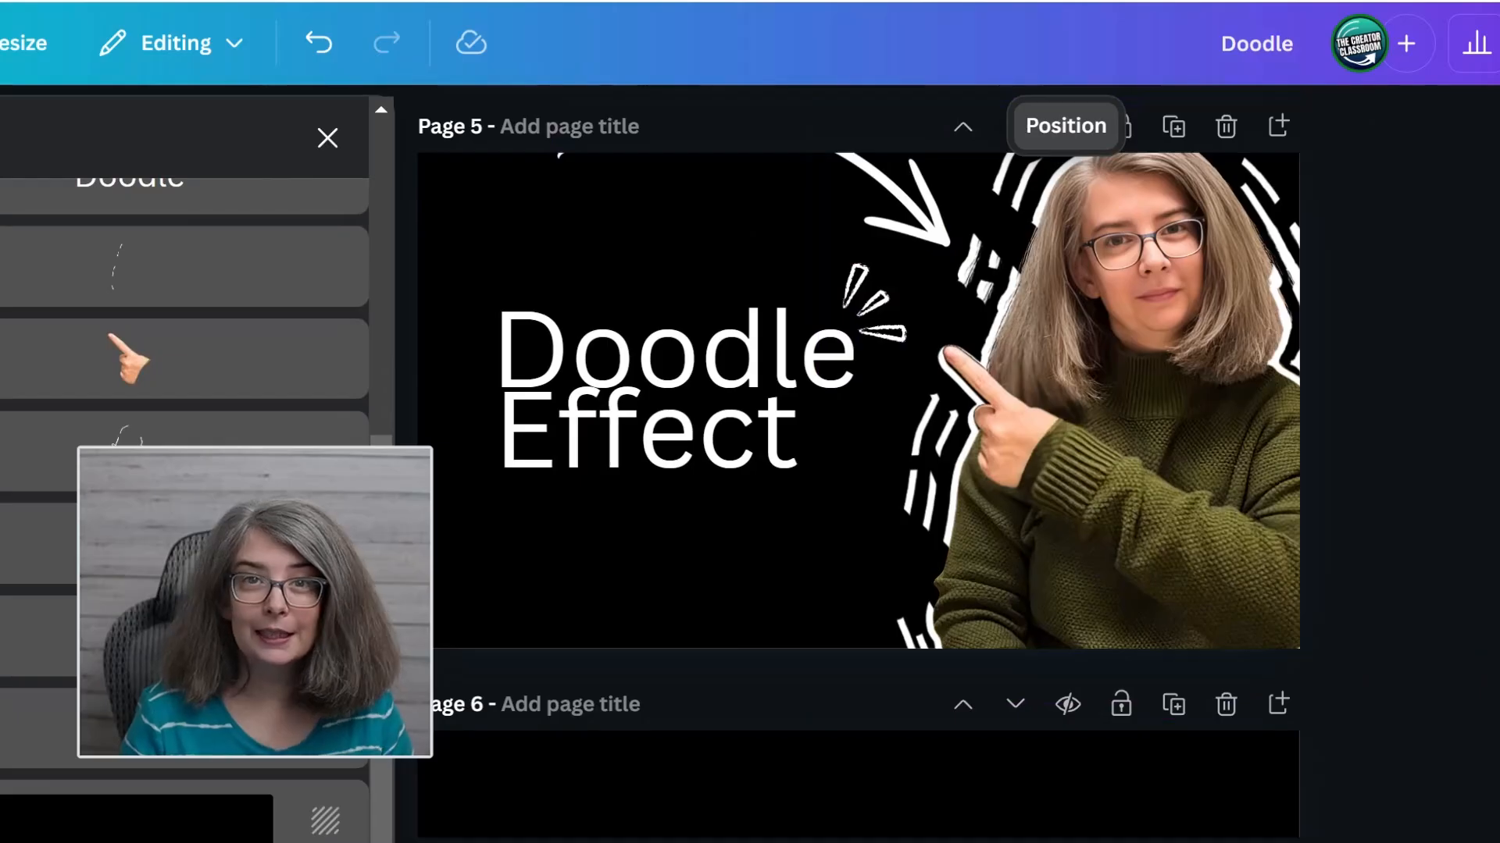